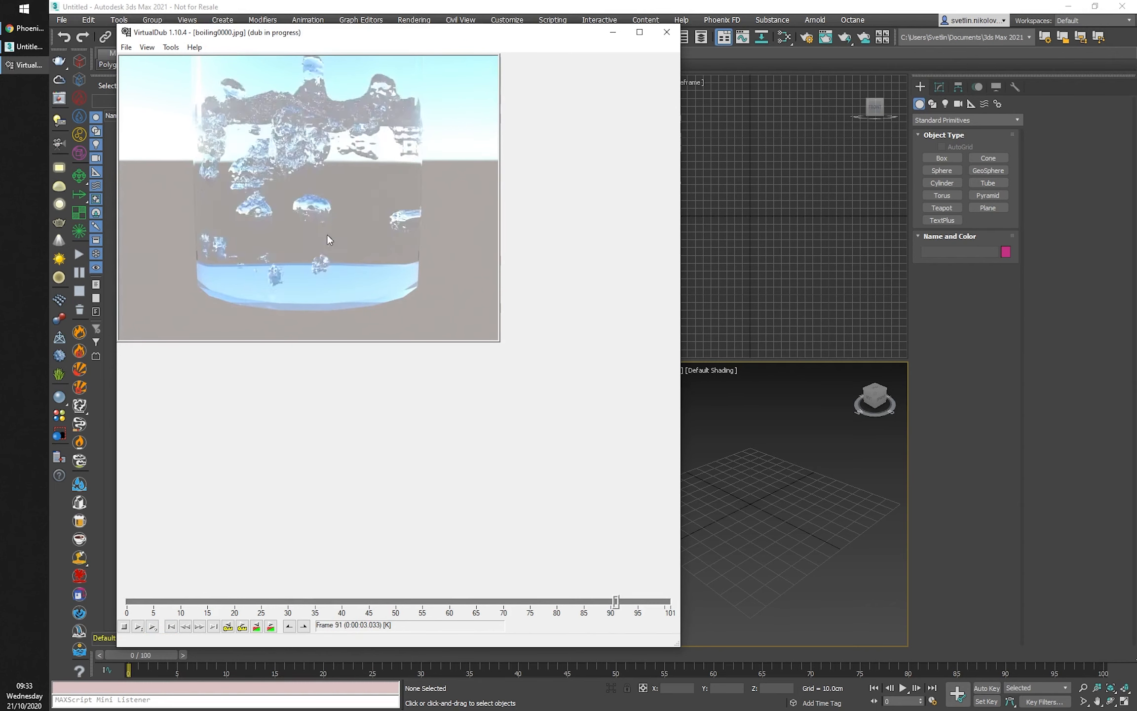
Replay the boiling render sequence from its first frame and close the VirtualDub preview.
{"action": "left_click", "coordinate": [154, 626]}
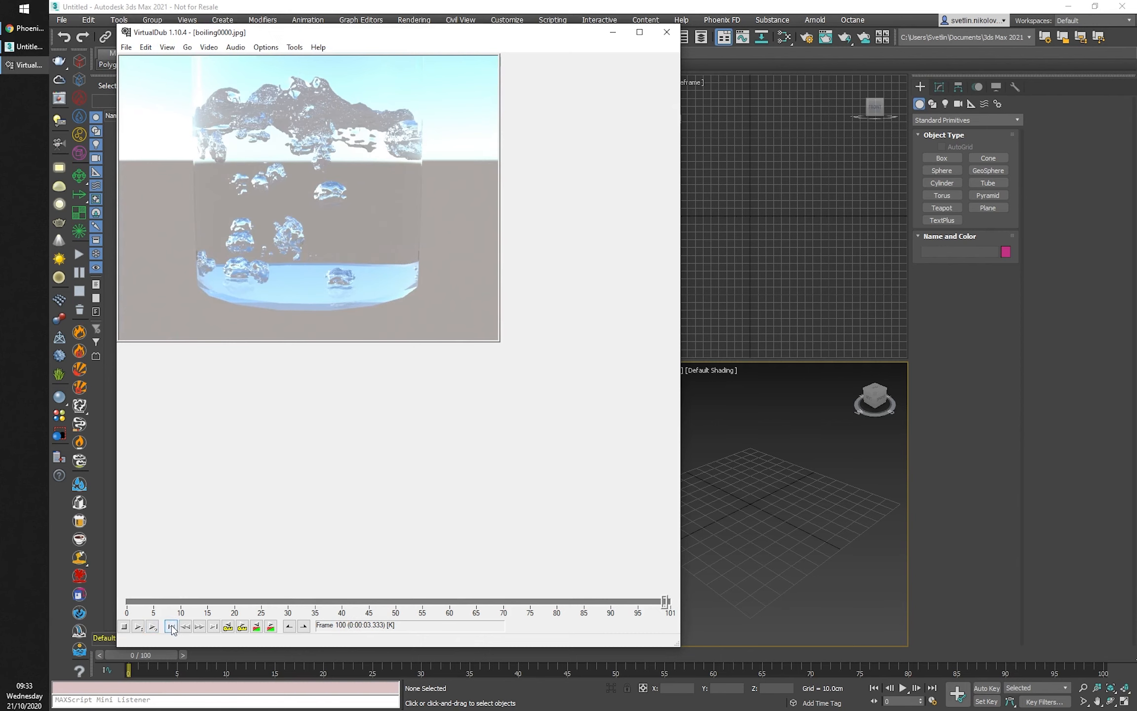
{"action": "left_click", "coordinate": [152, 626]}
{"action": "left_click", "coordinate": [667, 32]}
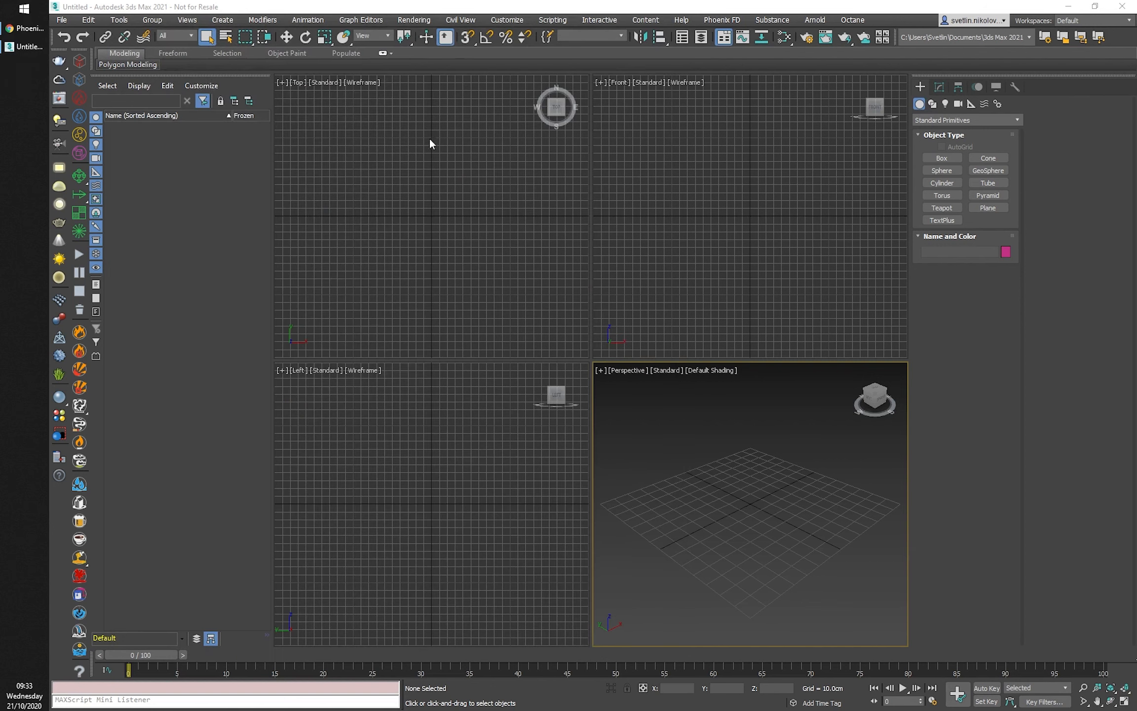
Create a Phoenix FD liquid simulator about 64 × 80 × 94 cm in the Perspective view, then maximize that view and frame it.
{"action": "left_click", "coordinate": [79, 79]}
{"action": "left_click_drag", "start_coordinate": [676, 502], "coordinate": [840, 514]}
{"action": "left_click", "coordinate": [782, 366]}
{"action": "left_click", "coordinate": [939, 86]}
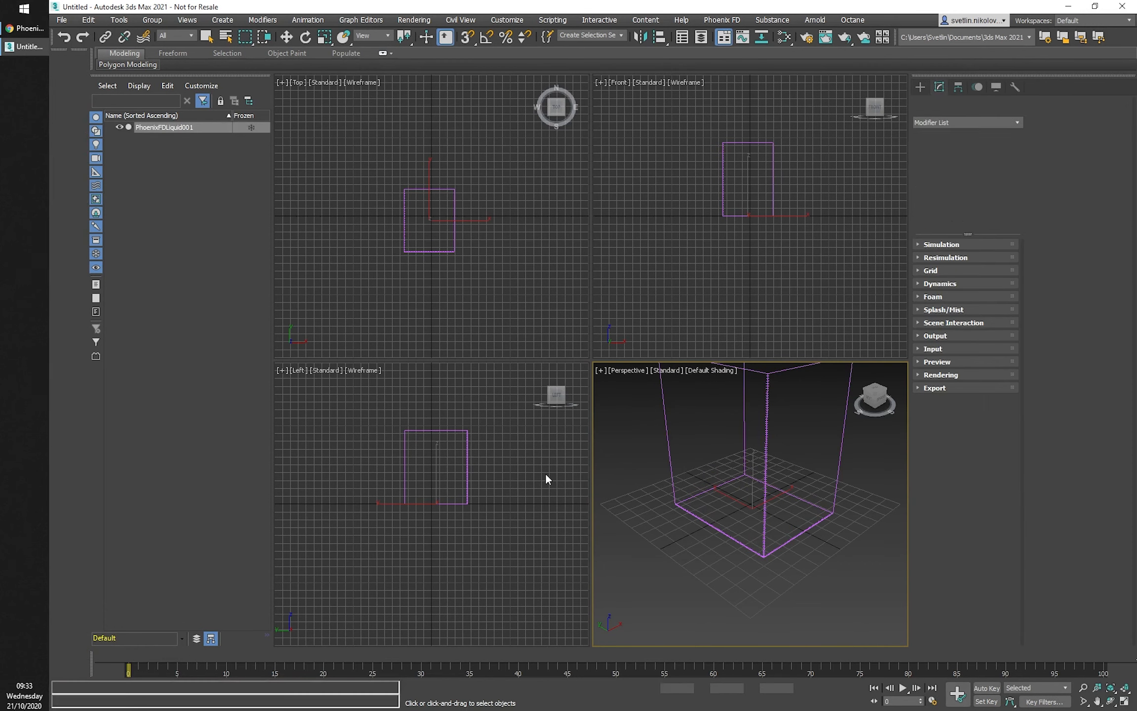
{"action": "key", "text": "alt+w"}
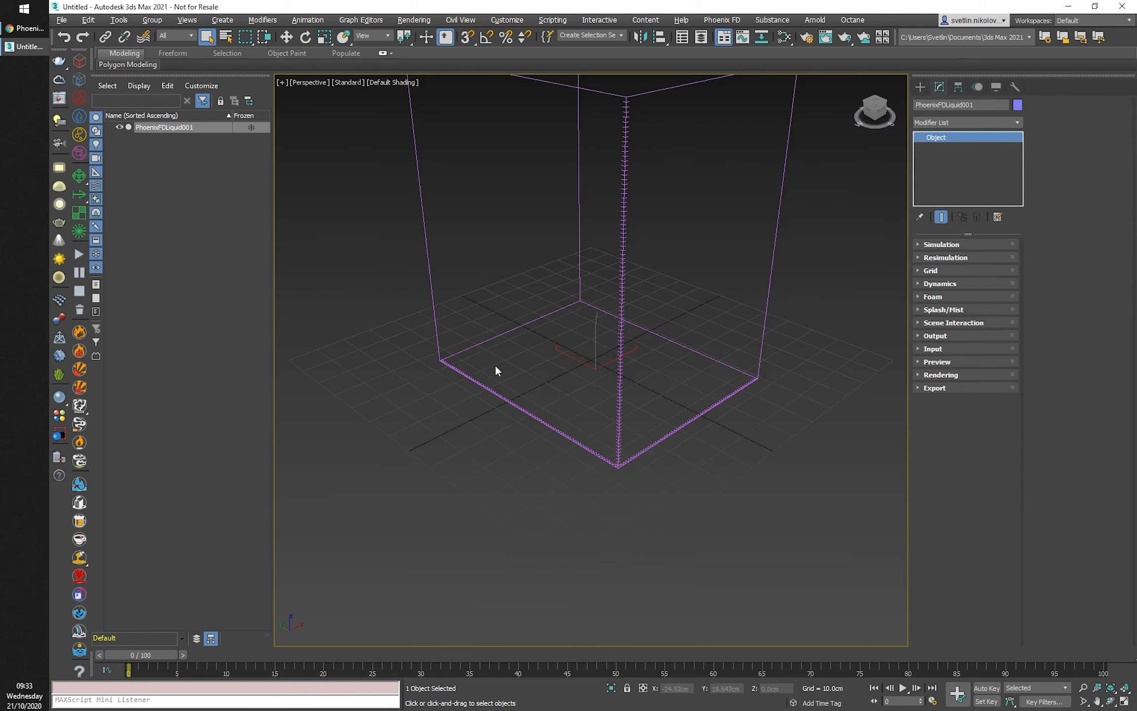
{"action": "key", "text": "z"}
Set the liquid simulator's grid size to 70 in X, 70 in Y and 100 in Z.
{"action": "left_click", "coordinate": [933, 272]}
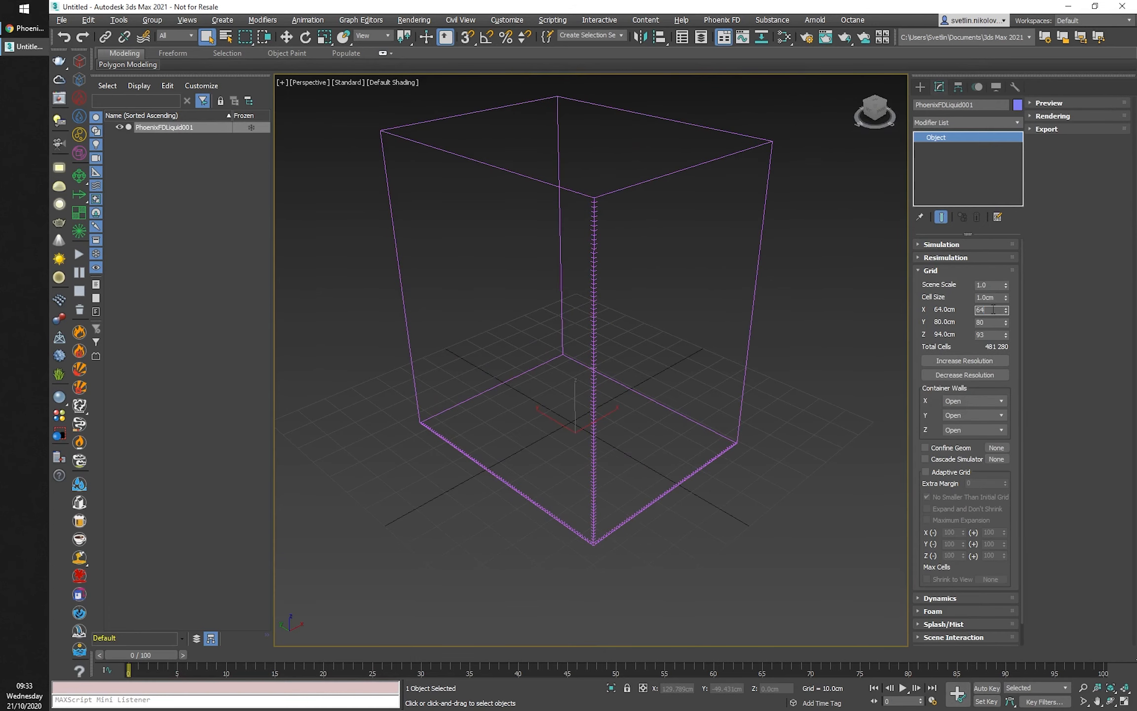
{"action": "type", "text": "70"}
{"action": "key", "text": "Tab"}
{"action": "type", "text": "70"}
{"action": "key", "text": "Tab"}
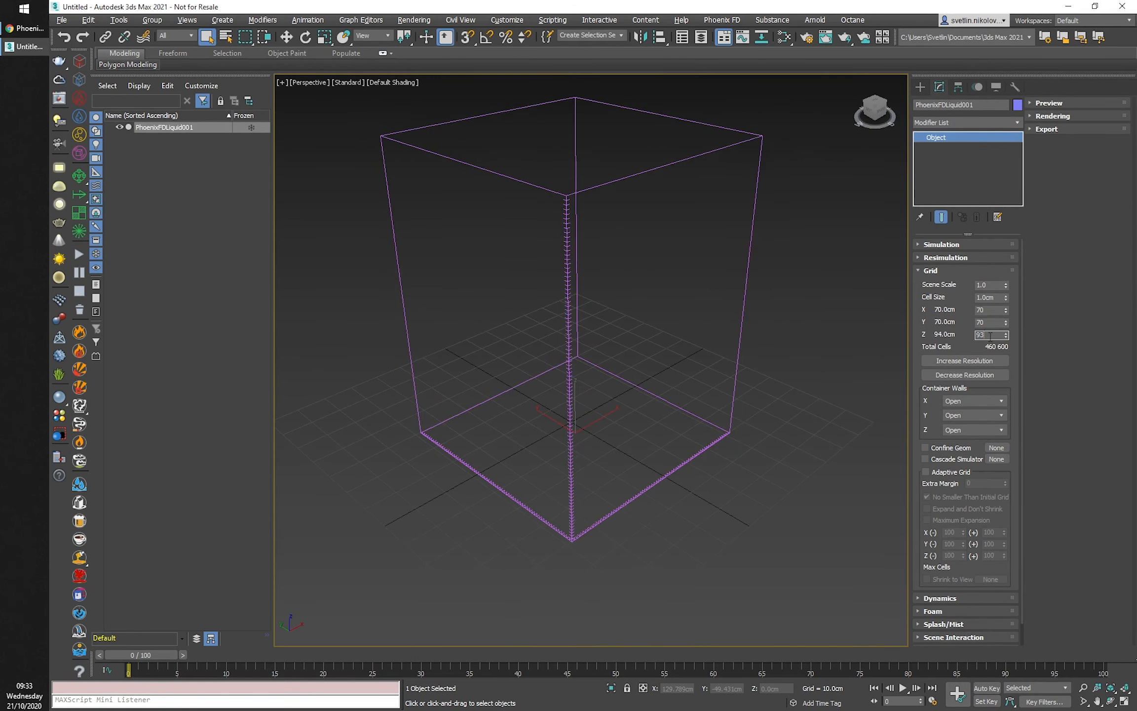
{"action": "type", "text": "100"}
{"action": "key", "text": "Return"}
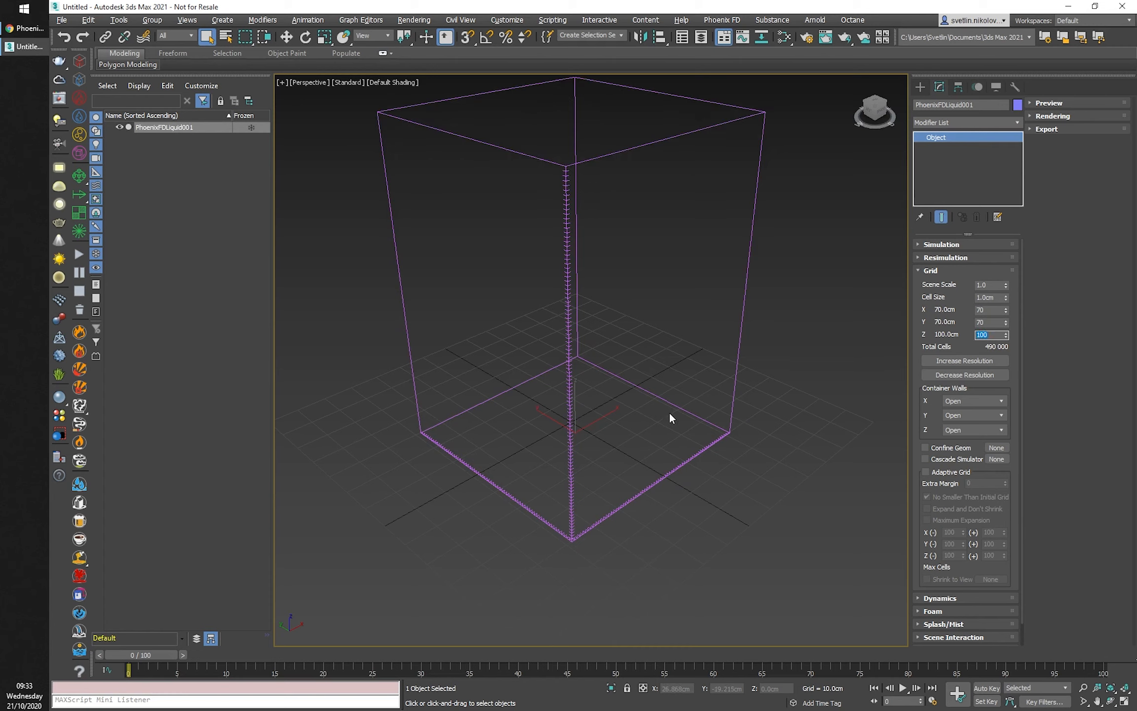
{"action": "middle_click_drag", "start_coordinate": [670, 417], "coordinate": [661, 402], "text": "alt"}
Enable Initial Fill Up at 50% in the liquid simulator's dynamics settings.
{"action": "left_click", "coordinate": [929, 270]}
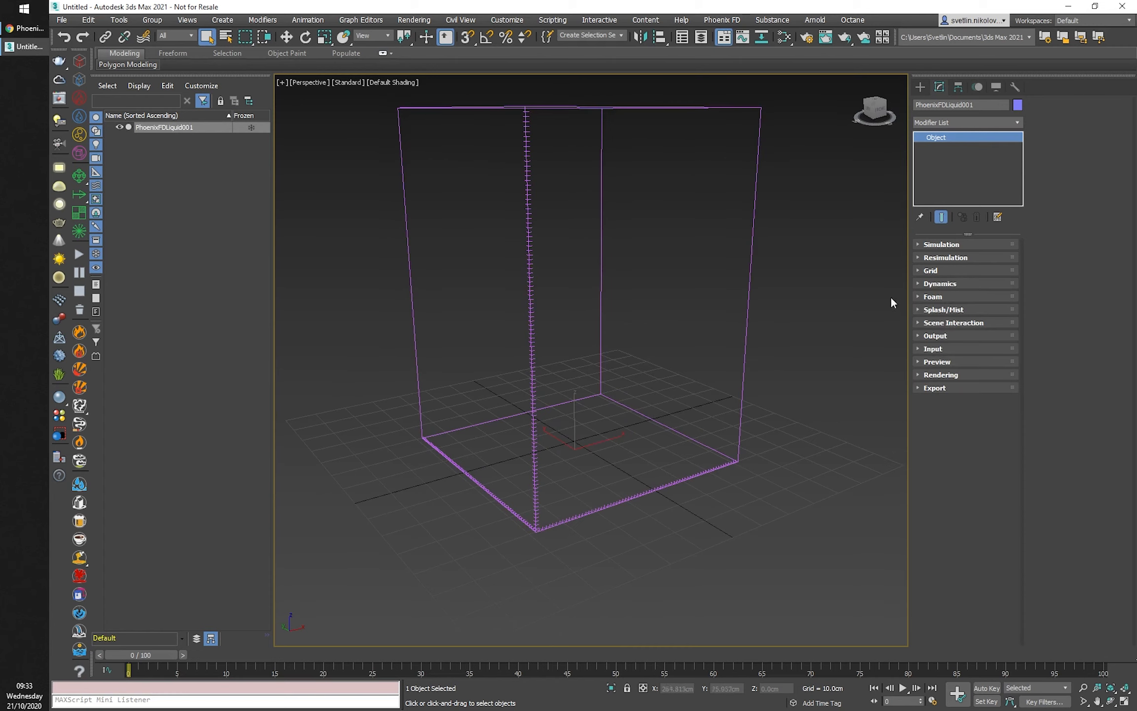
{"action": "left_click", "coordinate": [938, 284]}
{"action": "left_click", "coordinate": [947, 332]}
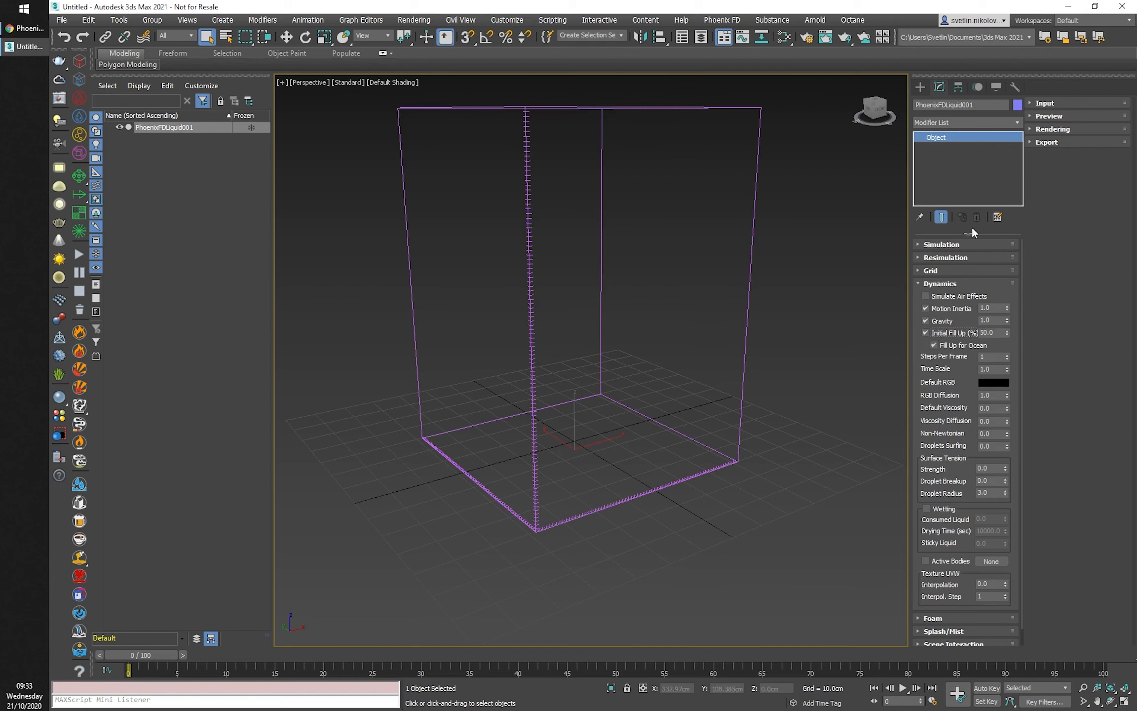
Run a short test of the liquid simulation, inspect the filled container and stop it.
{"action": "left_click", "coordinate": [941, 245]}
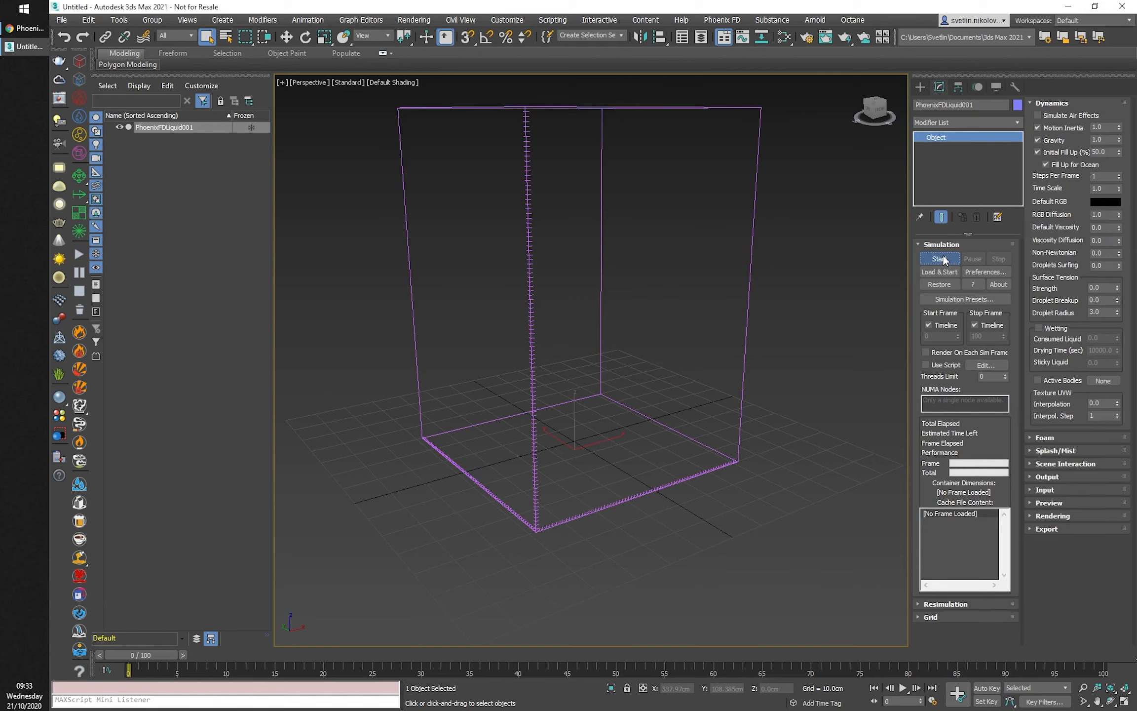
{"action": "left_click", "coordinate": [940, 259]}
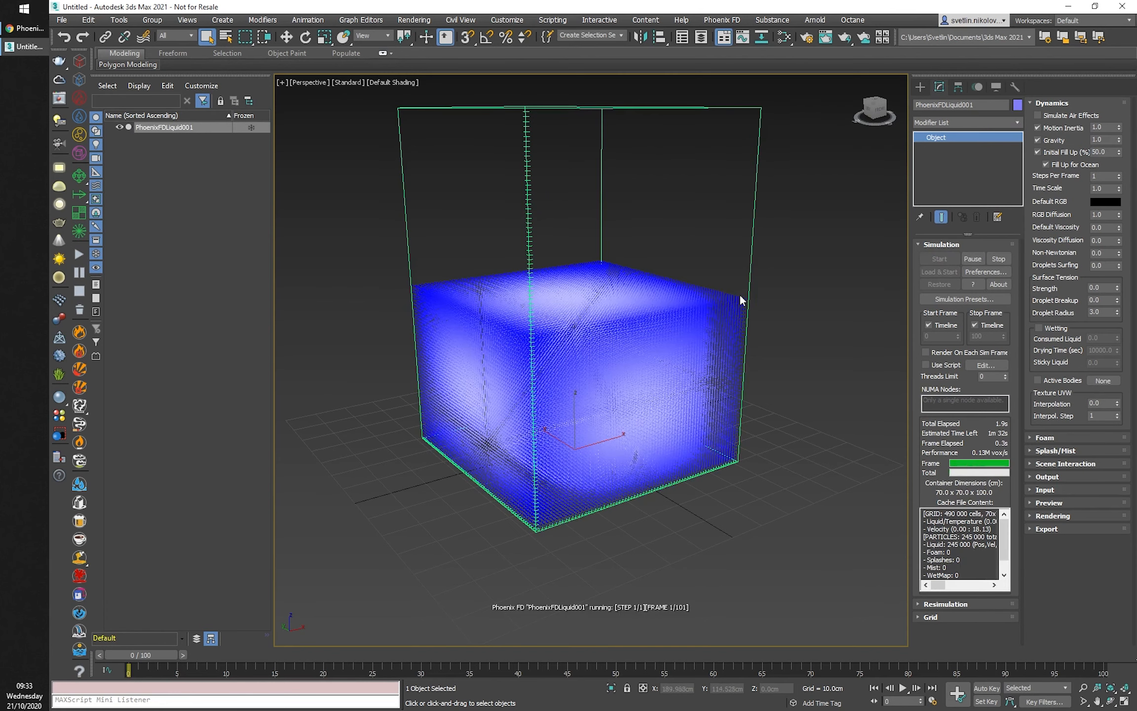
{"action": "mouse_move", "coordinate": [597, 496]}
{"action": "middle_mouse_down", "text": "alt"}
{"action": "mouse_move", "coordinate": [741, 486]}
{"action": "mouse_move", "coordinate": [594, 490]}
{"action": "middle_mouse_up", "text": "alt"}
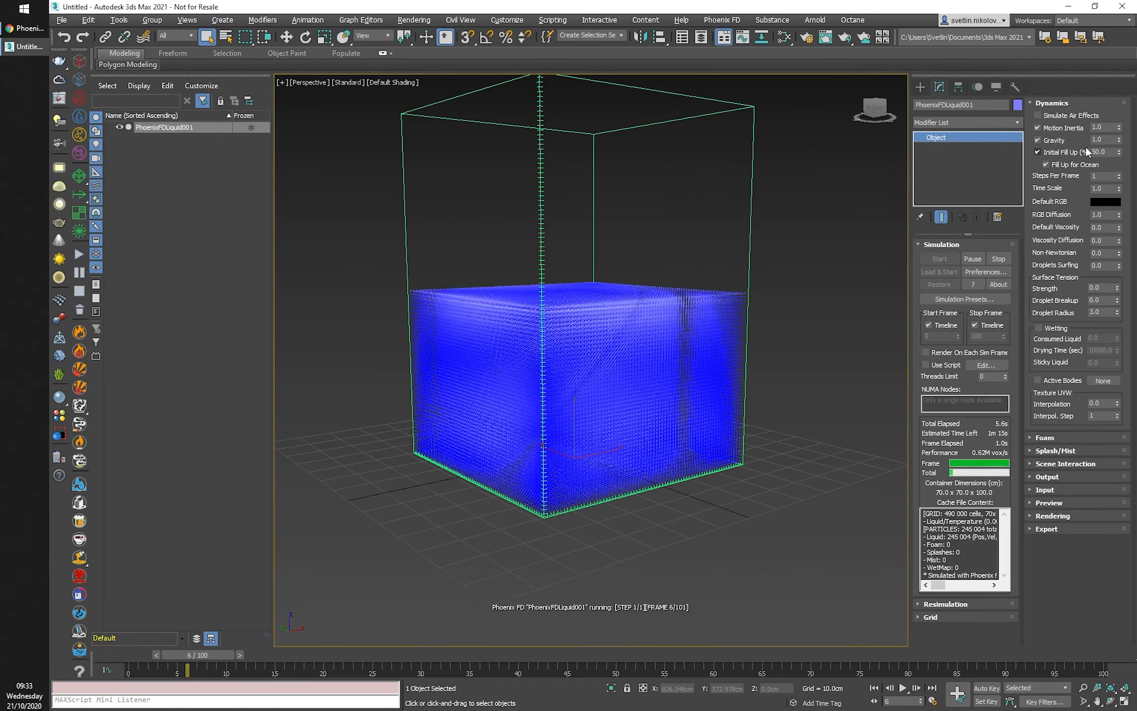
{"action": "middle_click_drag", "start_coordinate": [674, 414], "coordinate": [654, 436], "text": "alt"}
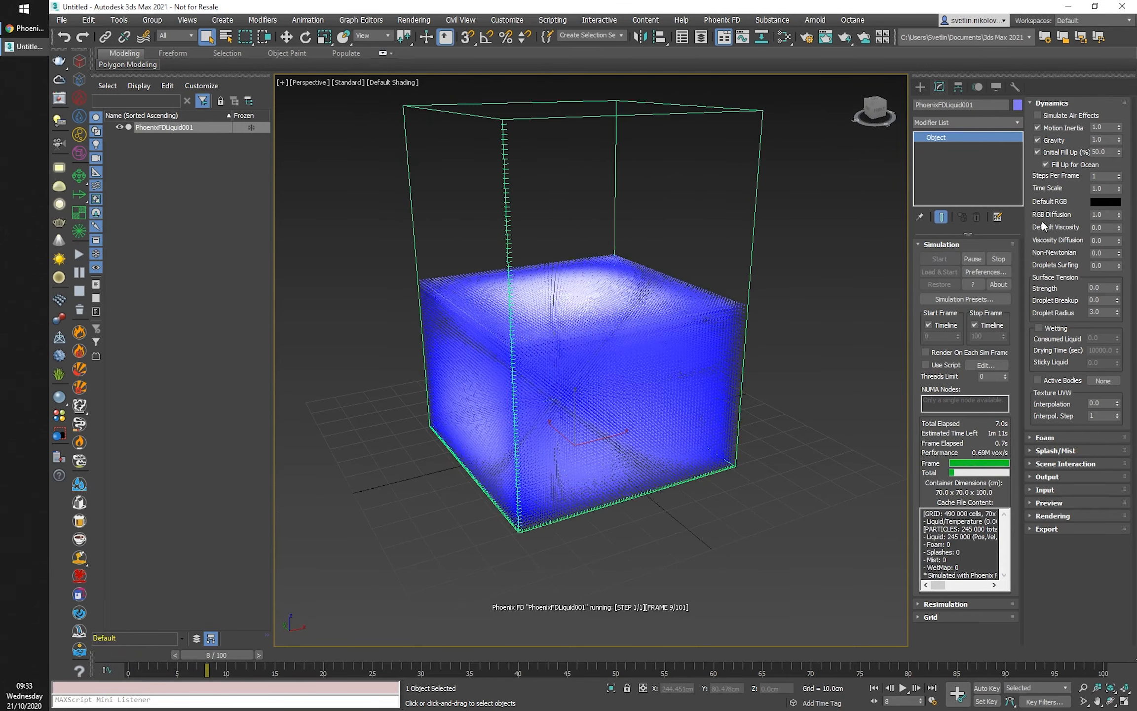
{"action": "left_click", "coordinate": [998, 258]}
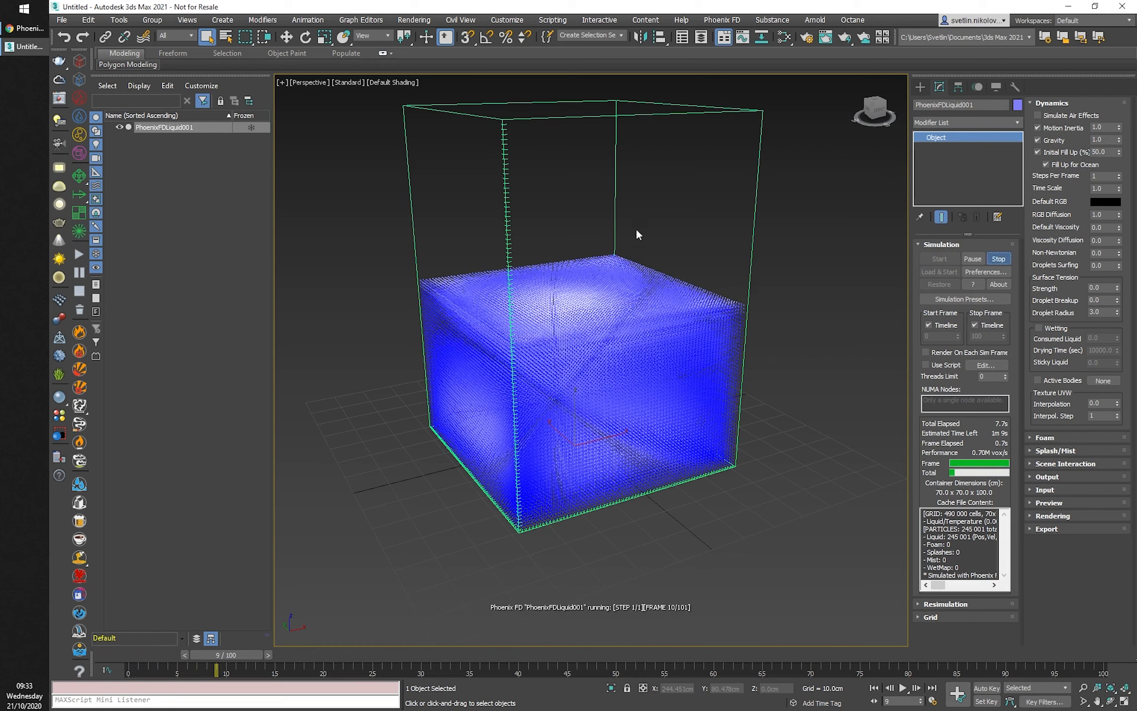
Create a PF Source particle emitter about 70 × 70 cm across the base of the liquid container.
{"action": "left_click", "coordinate": [923, 89]}
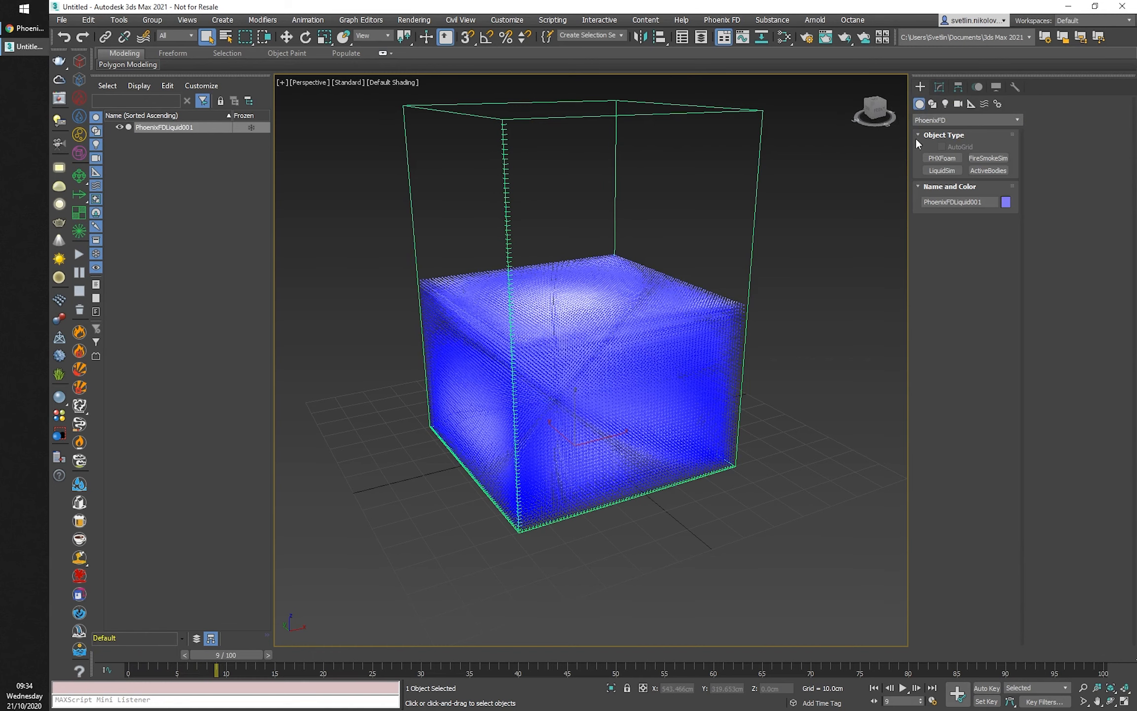
{"action": "left_click", "coordinate": [937, 121]}
{"action": "left_click", "coordinate": [985, 164]}
{"action": "left_click", "coordinate": [942, 158]}
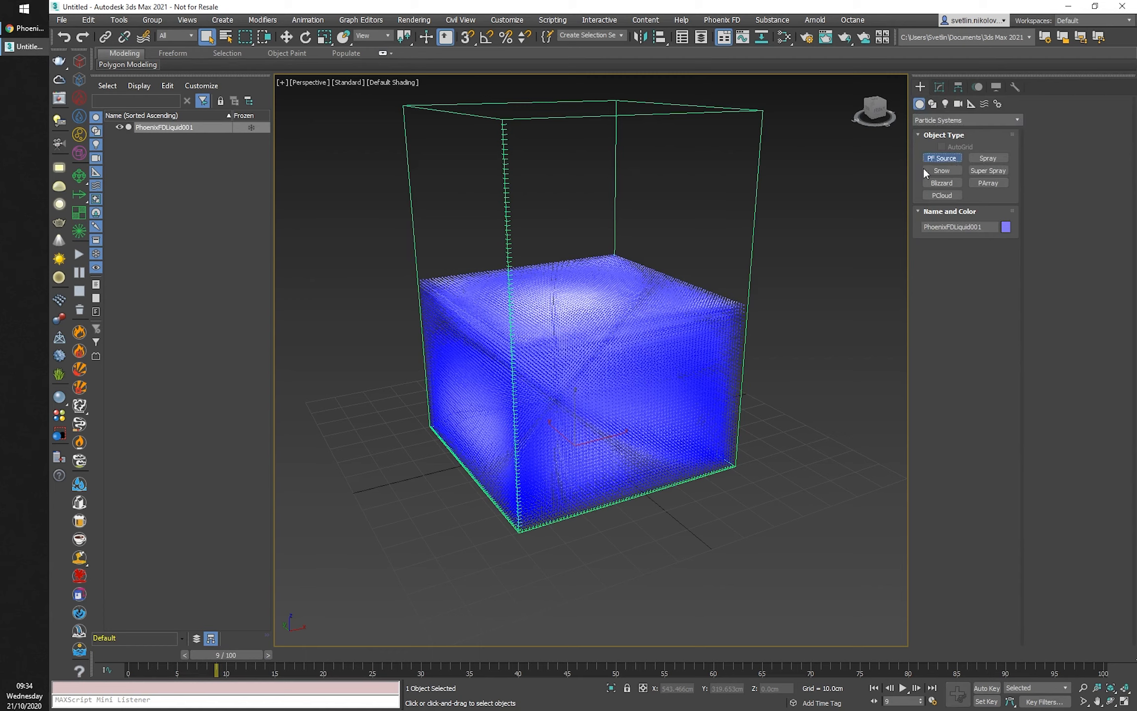
{"action": "left_click_drag", "start_coordinate": [597, 451], "coordinate": [694, 527]}
{"action": "mouse_move", "coordinate": [694, 527]}
{"action": "middle_mouse_down", "text": "alt"}
{"action": "mouse_move", "coordinate": [690, 497]}
{"action": "mouse_move", "coordinate": [688, 518]}
{"action": "middle_mouse_up", "text": "alt"}
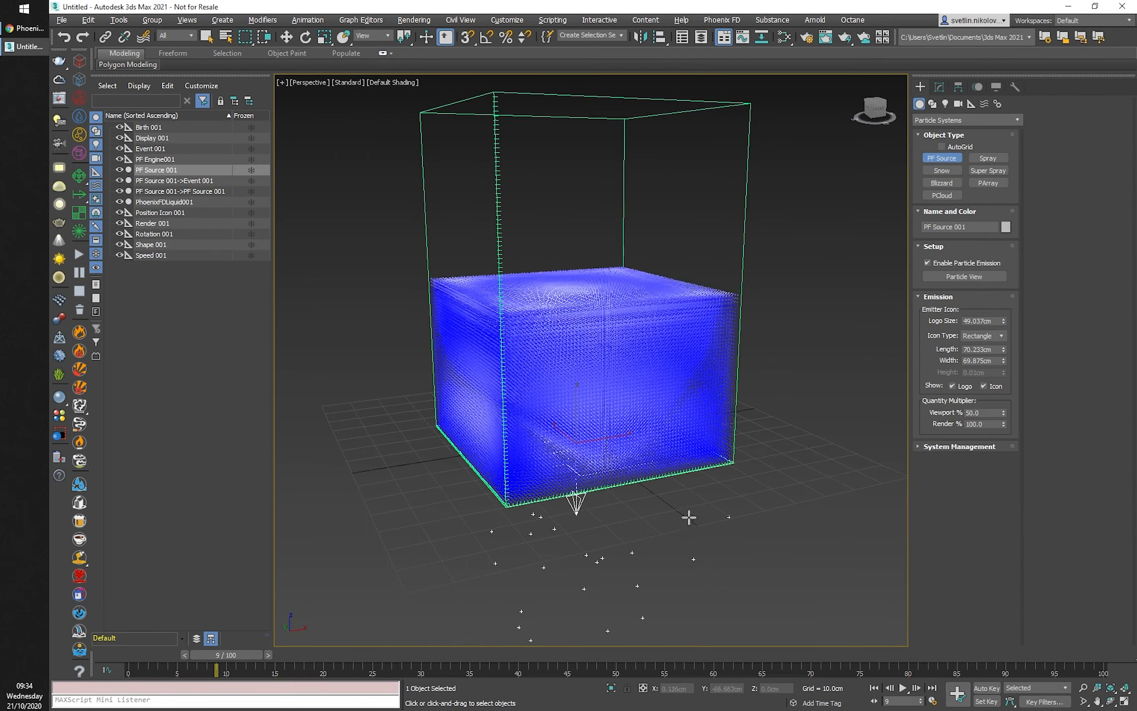
Flip the PF Source to emit upward by giving it a negative local Z scale.
{"action": "left_click", "coordinate": [939, 88]}
{"action": "left_click", "coordinate": [634, 409]}
{"action": "right_click", "coordinate": [633, 408]}
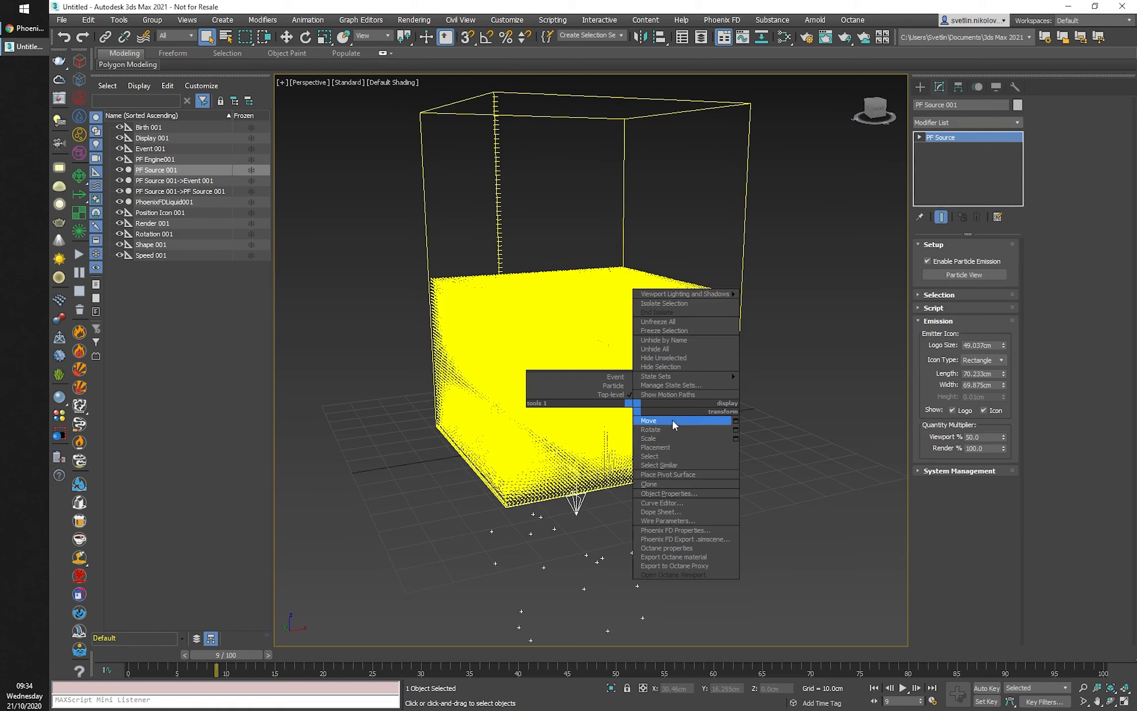
{"action": "left_click", "coordinate": [735, 438]}
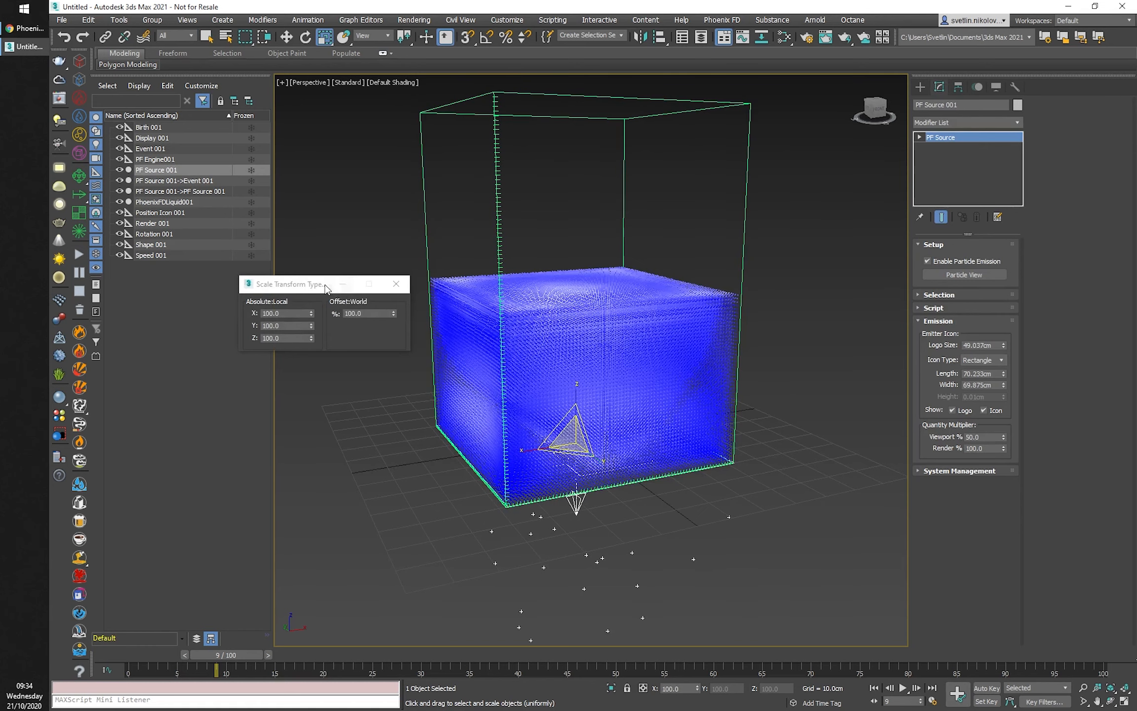
{"action": "left_click_drag", "start_coordinate": [327, 287], "coordinate": [364, 312]}
{"action": "left_click", "coordinate": [328, 362]}
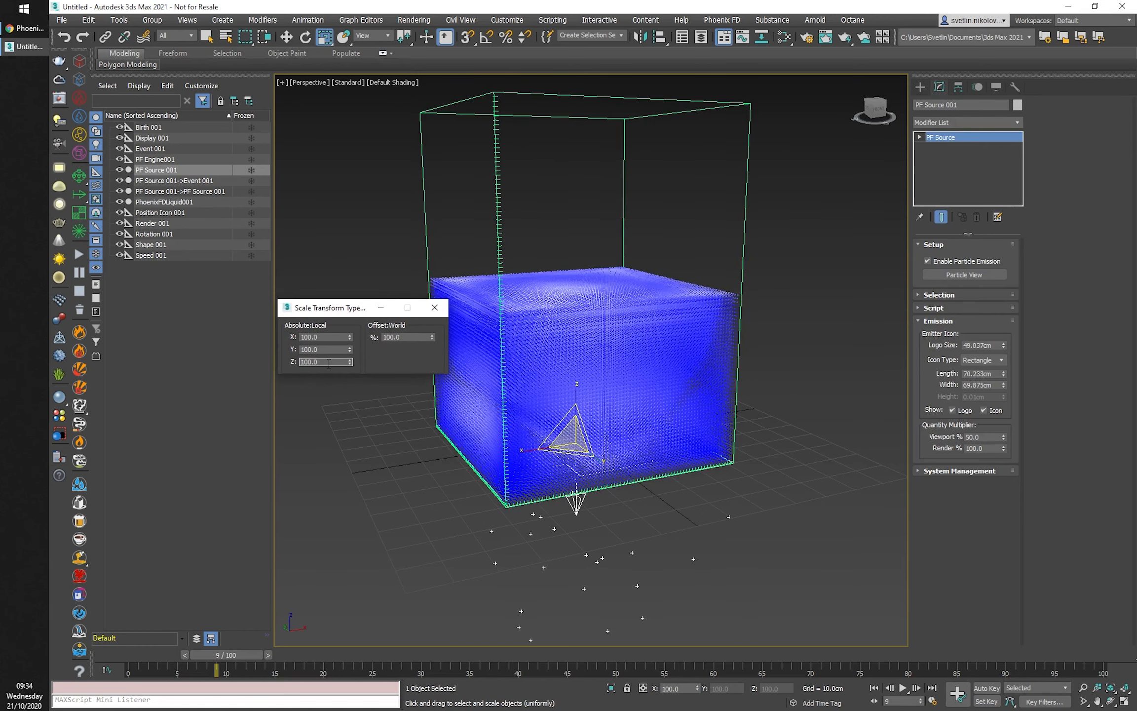
{"action": "type", "text": "-"}
{"action": "key", "text": "Return"}
{"action": "left_click", "coordinate": [434, 308]}
Advance the timeline to frame 19 and set the PF Source's viewport quantity multiplier to 100%.
{"action": "left_click_drag", "start_coordinate": [228, 654], "coordinate": [326, 651]}
{"action": "double_click", "coordinate": [982, 437]}
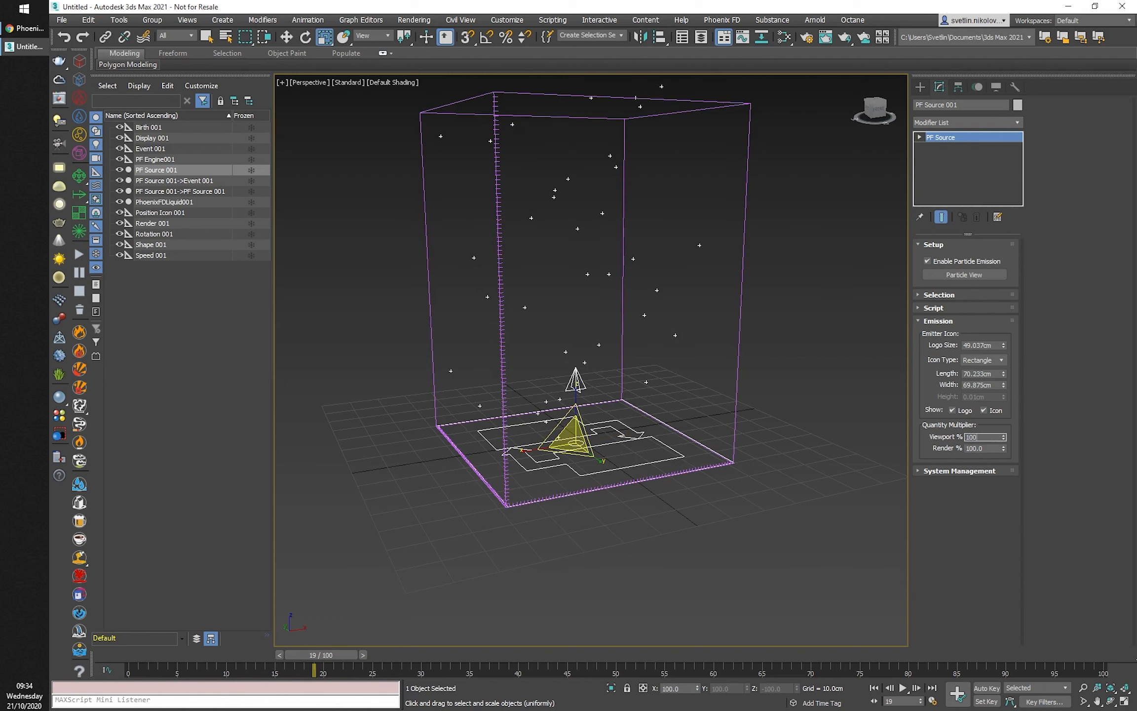
{"action": "key", "text": "Return"}
{"action": "key", "text": "q"}
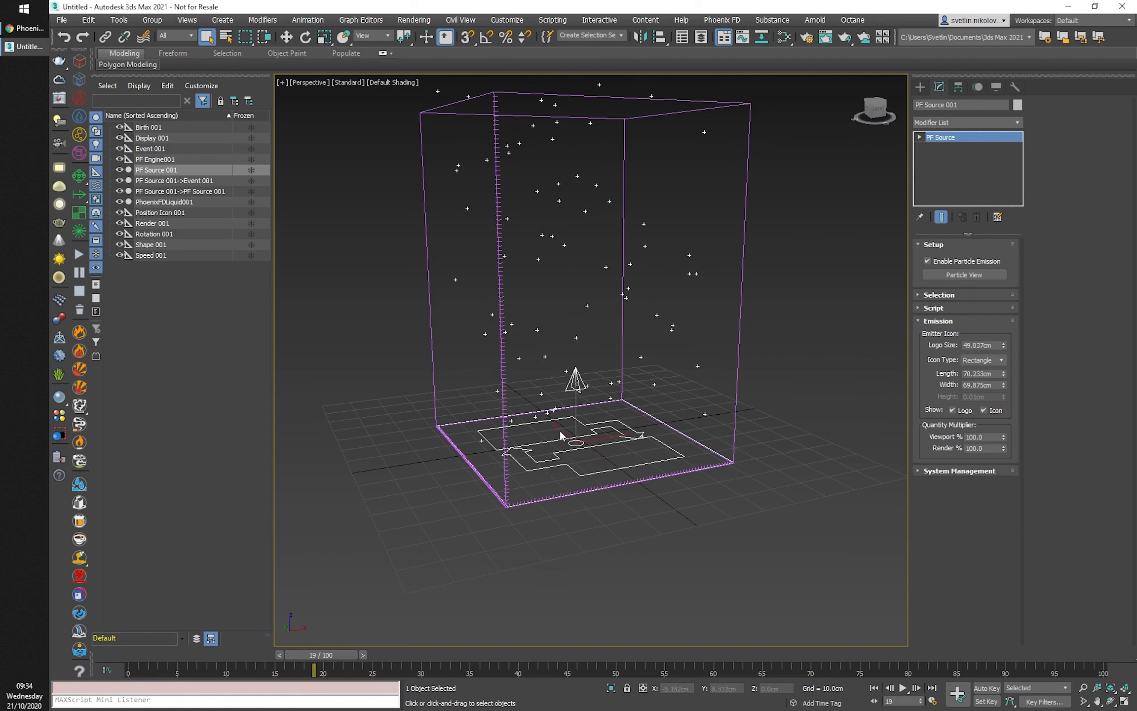
Scrub the timeline to check the rising particles and rerun the liquid simulation.
{"action": "middle_click_drag", "start_coordinate": [753, 476], "coordinate": [672, 482], "text": "alt"}
{"action": "left_click_drag", "start_coordinate": [356, 660], "coordinate": [293, 655]}
{"action": "middle_click_drag", "start_coordinate": [409, 565], "coordinate": [509, 546], "text": "alt"}
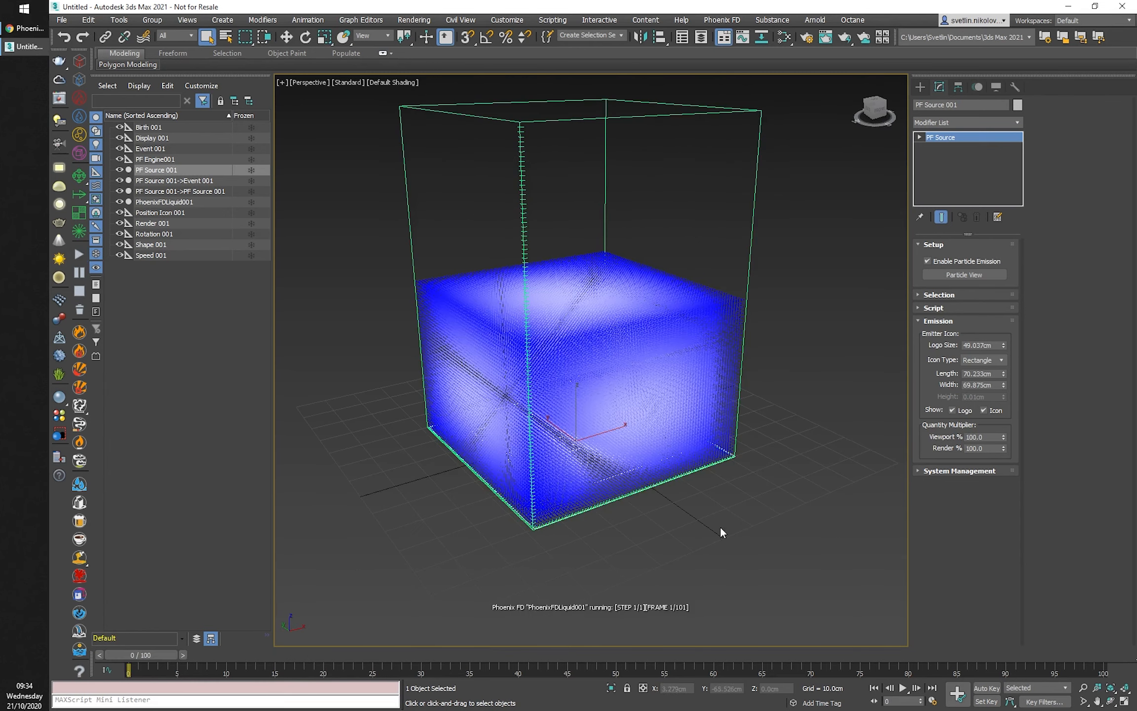
{"action": "middle_click_drag", "start_coordinate": [719, 524], "coordinate": [759, 521], "text": "alt"}
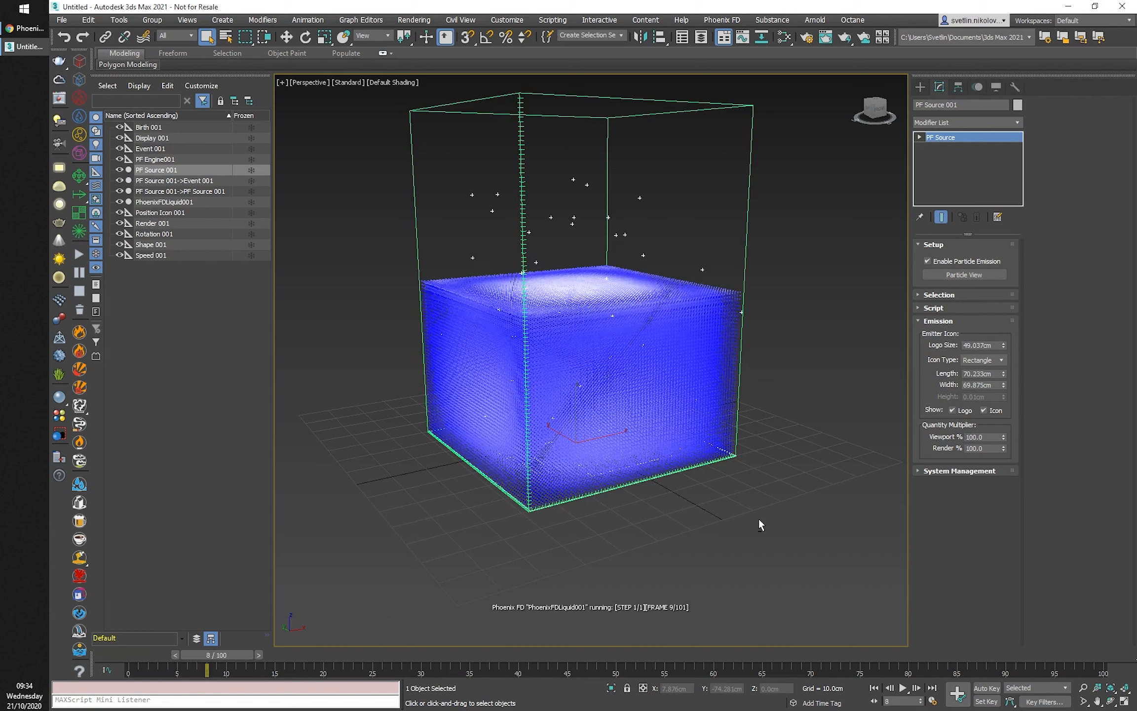
Create a Phoenix FD Liquid Source beside the simulator container and show its settings.
{"action": "left_click", "coordinate": [79, 116]}
{"action": "left_click_drag", "start_coordinate": [350, 439], "coordinate": [397, 439]}
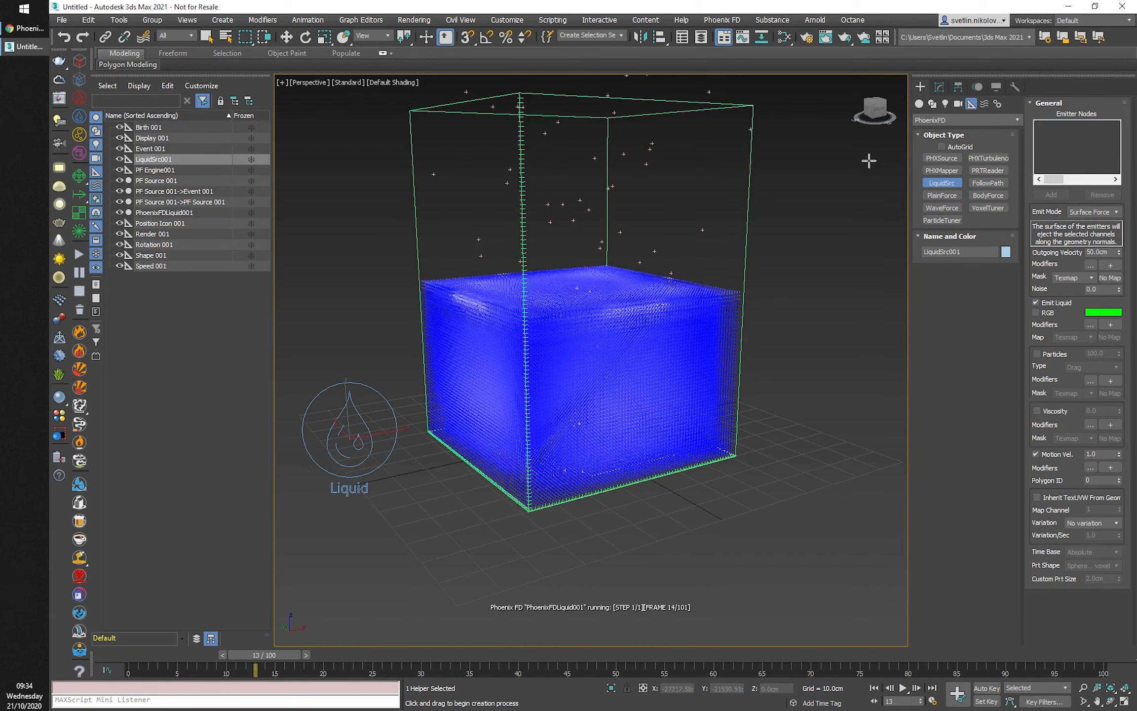
{"action": "left_click", "coordinate": [939, 87]}
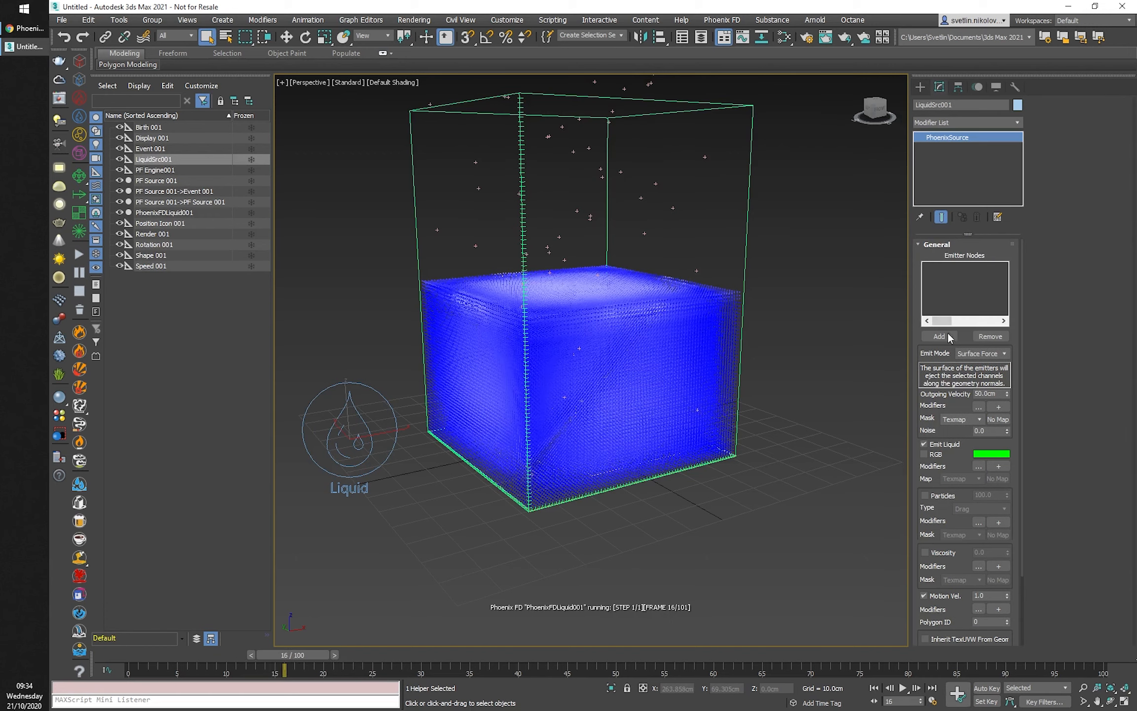
Add the PF Source's Event 001 as the Liquid Source's emitter node.
{"action": "left_click", "coordinate": [941, 337]}
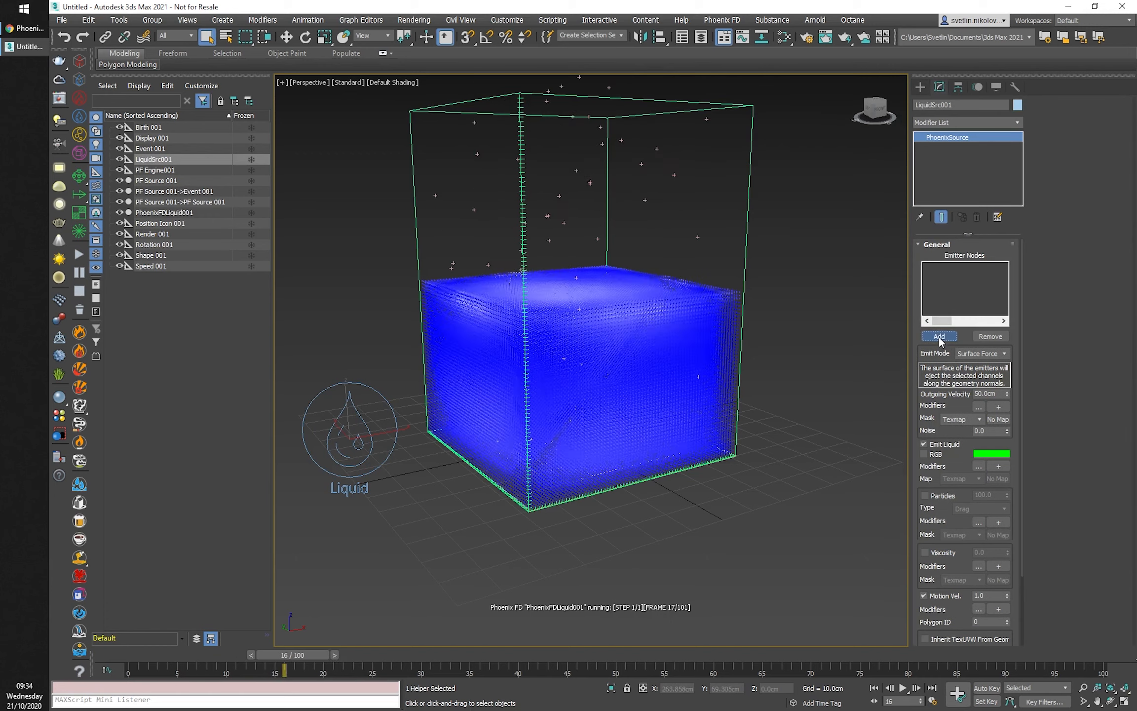
{"action": "left_click", "coordinate": [598, 473]}
{"action": "left_click", "coordinate": [530, 293]}
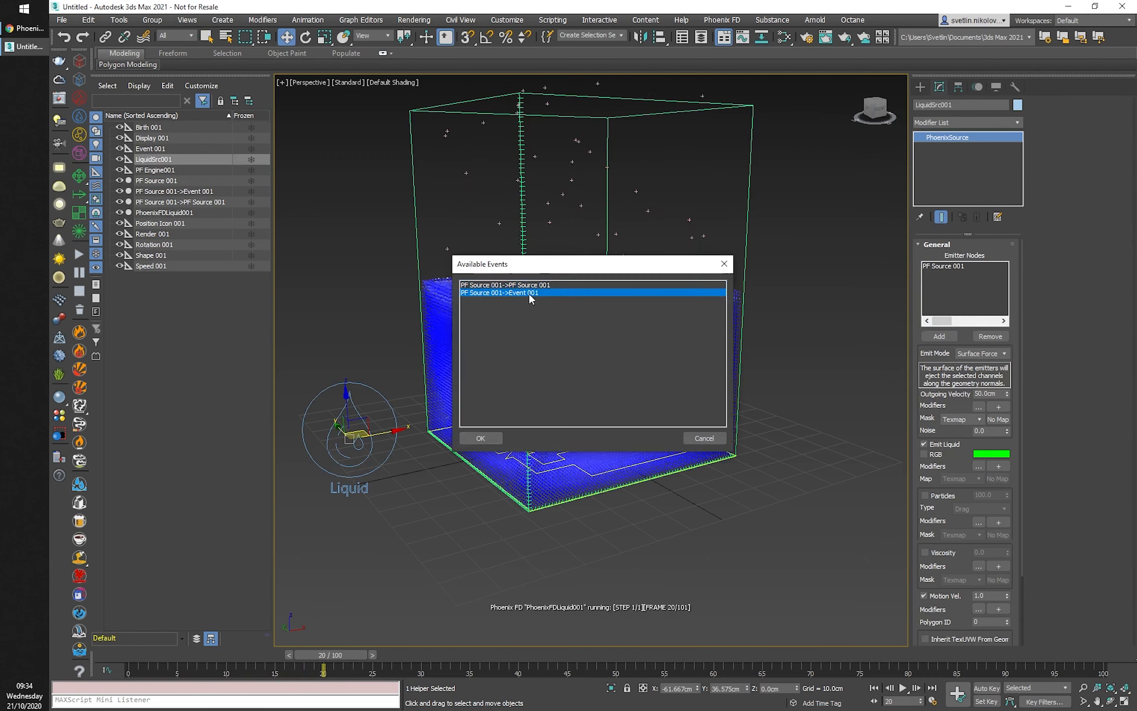
{"action": "left_click", "coordinate": [480, 438]}
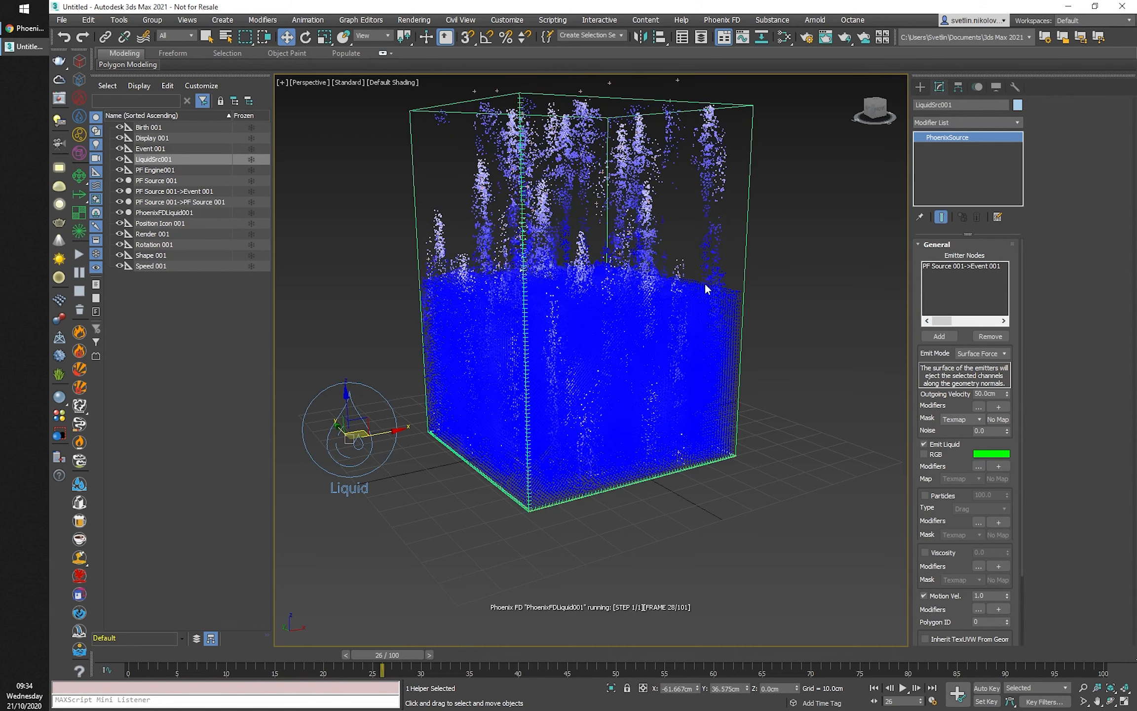
Stop the running simulation and change the Liquid Source's emit mode to Volume Inject.
{"action": "key", "text": "q"}
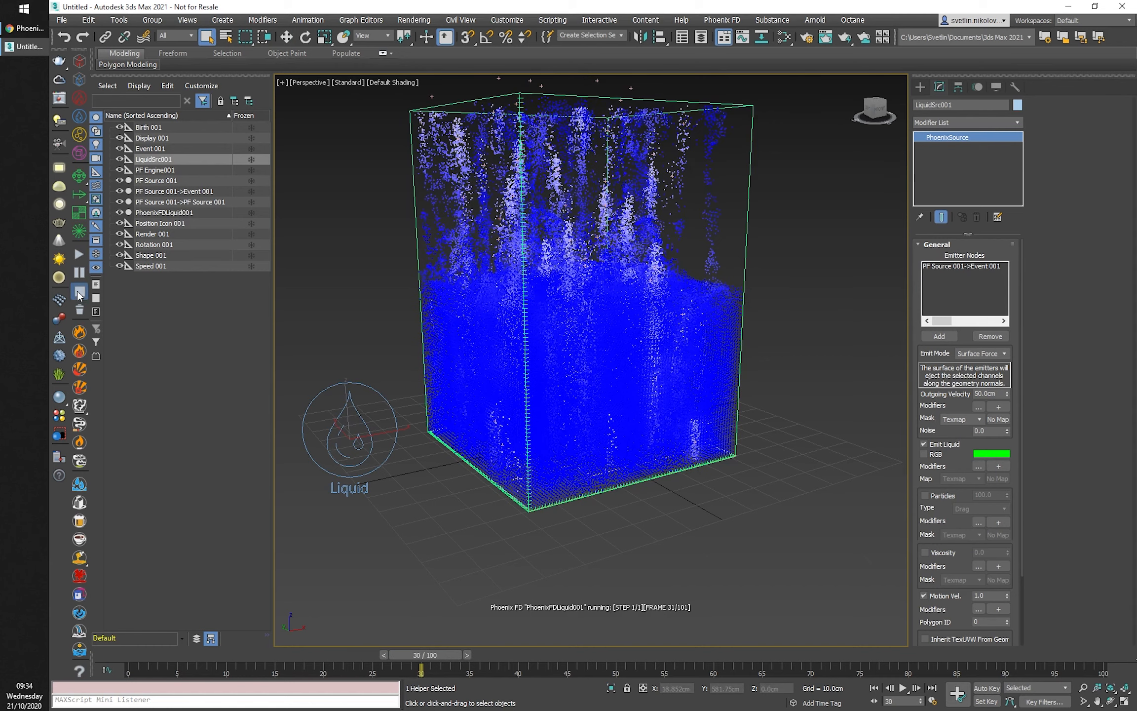
{"action": "left_click", "coordinate": [79, 292]}
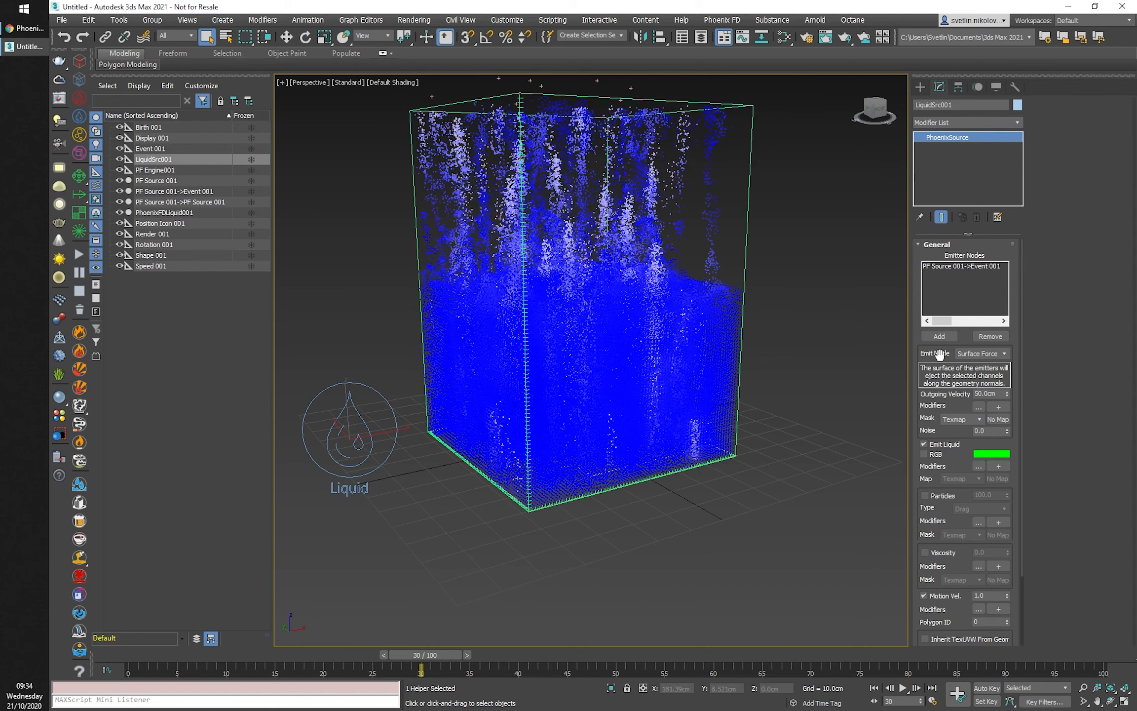
{"action": "left_click", "coordinate": [981, 355]}
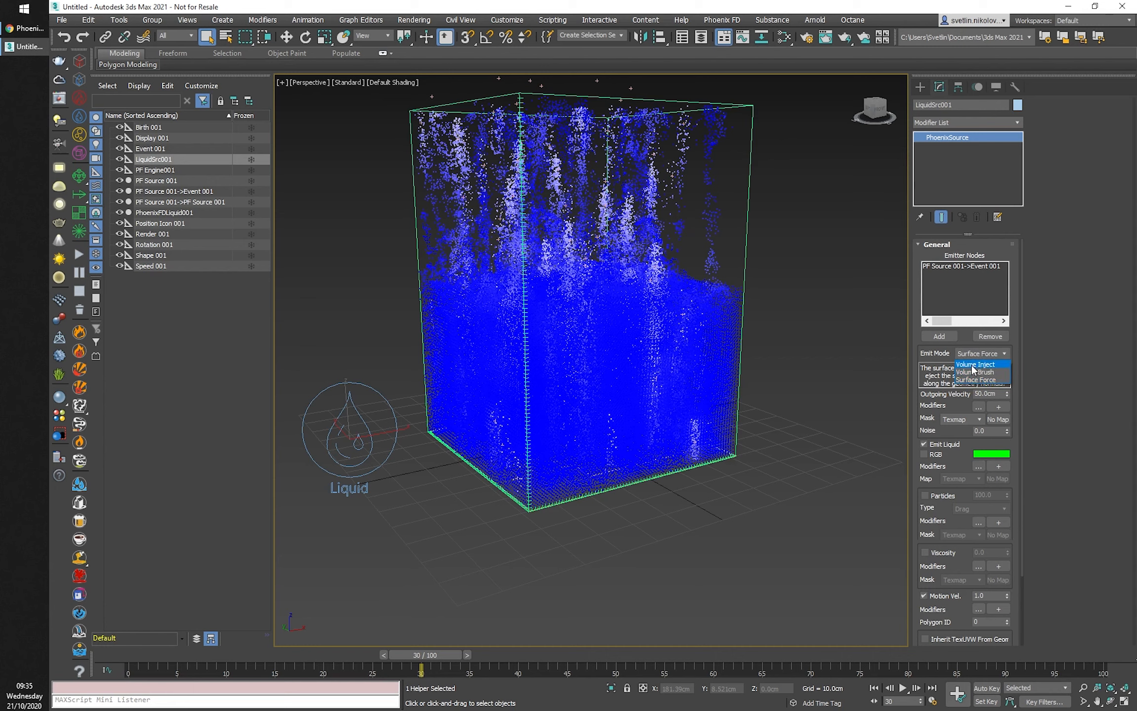
{"action": "left_click", "coordinate": [973, 365]}
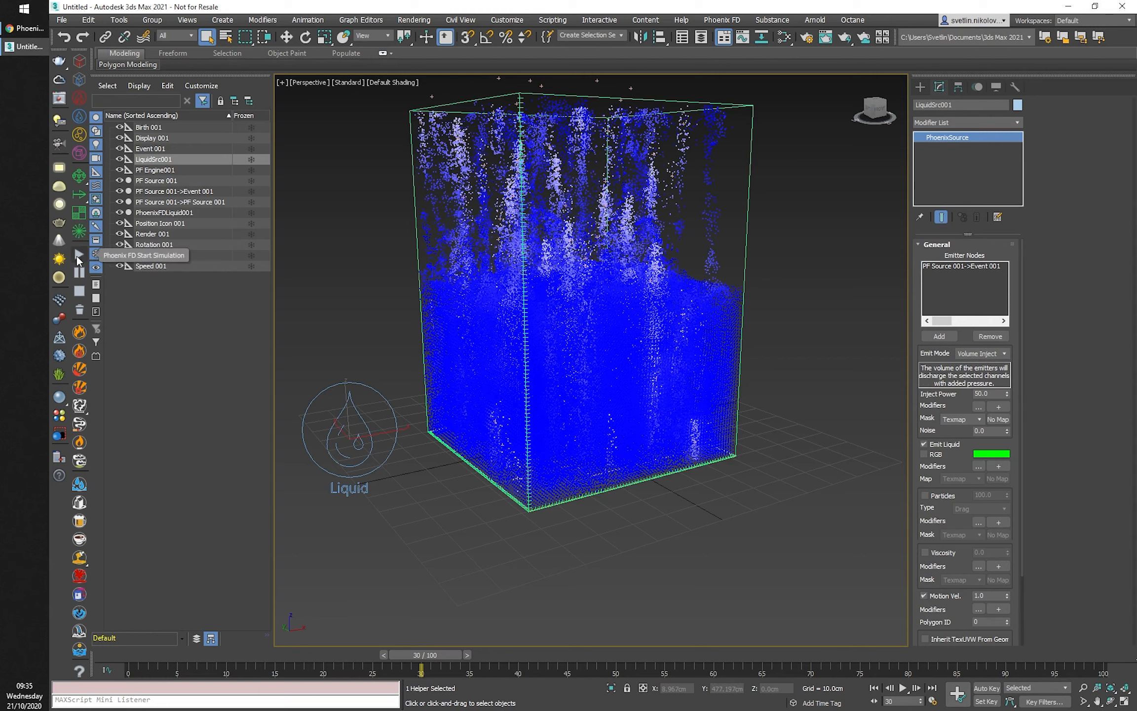
Run the liquid simulation briefly and check the Phoenix FD version information from the simulator container.
{"action": "left_click", "coordinate": [78, 257]}
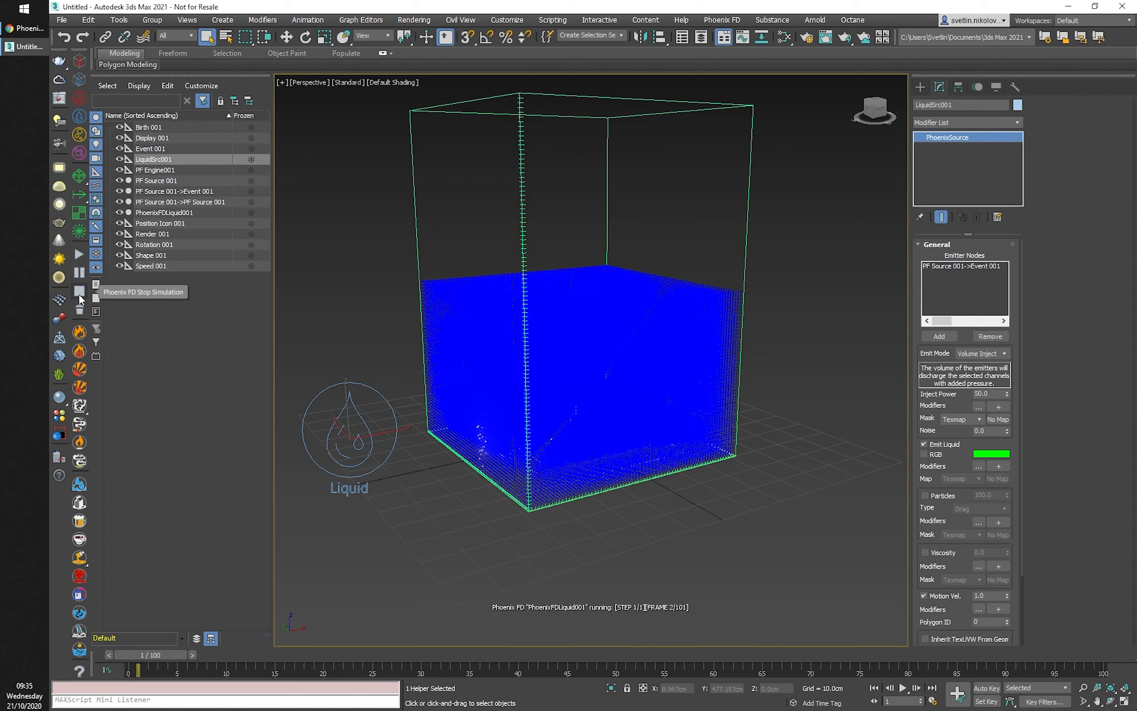
{"action": "left_click", "coordinate": [525, 201]}
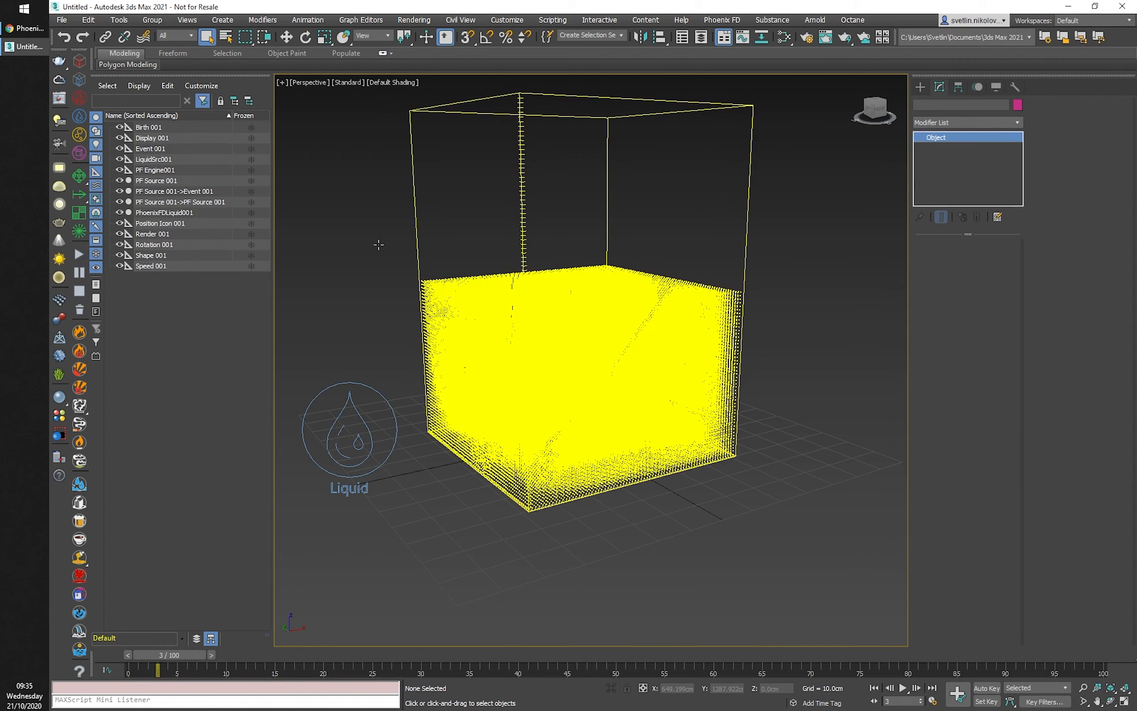
{"action": "left_click", "coordinate": [417, 241]}
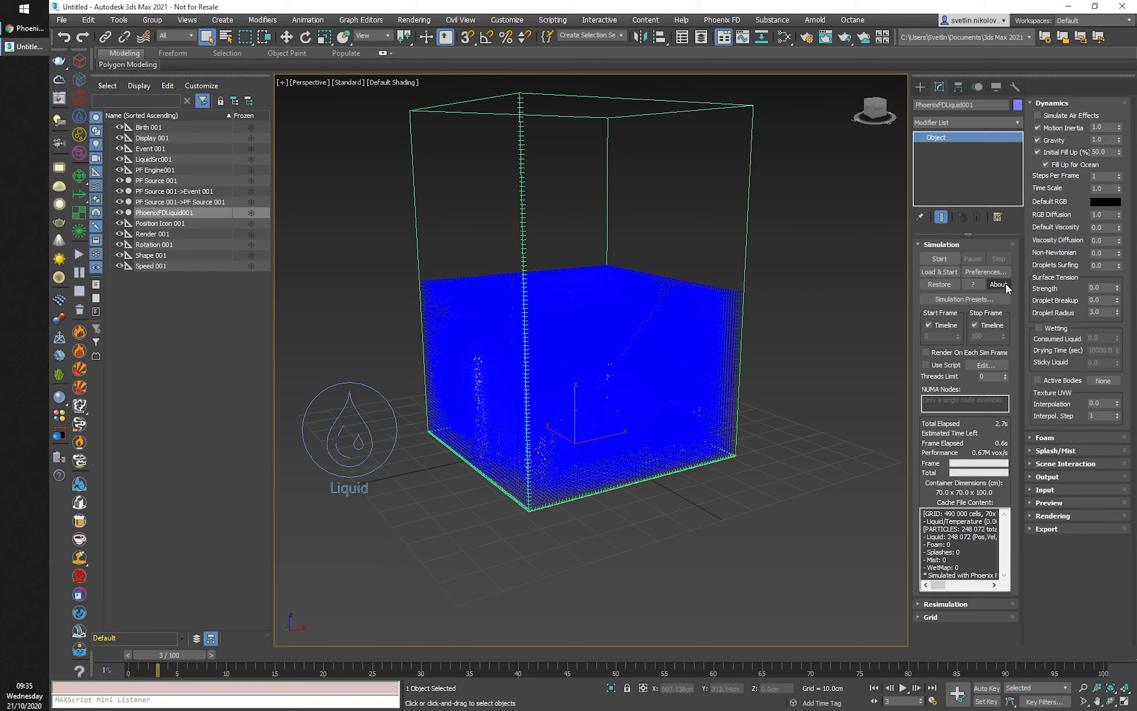
{"action": "left_click", "coordinate": [998, 284]}
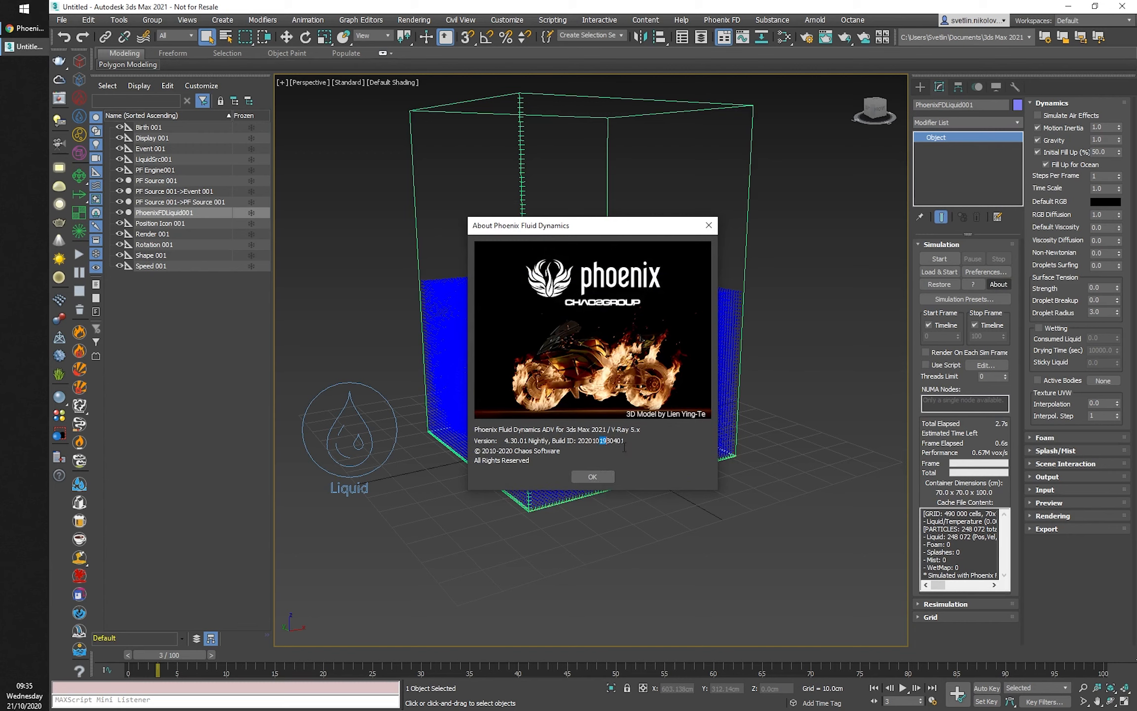
{"action": "left_click", "coordinate": [602, 478]}
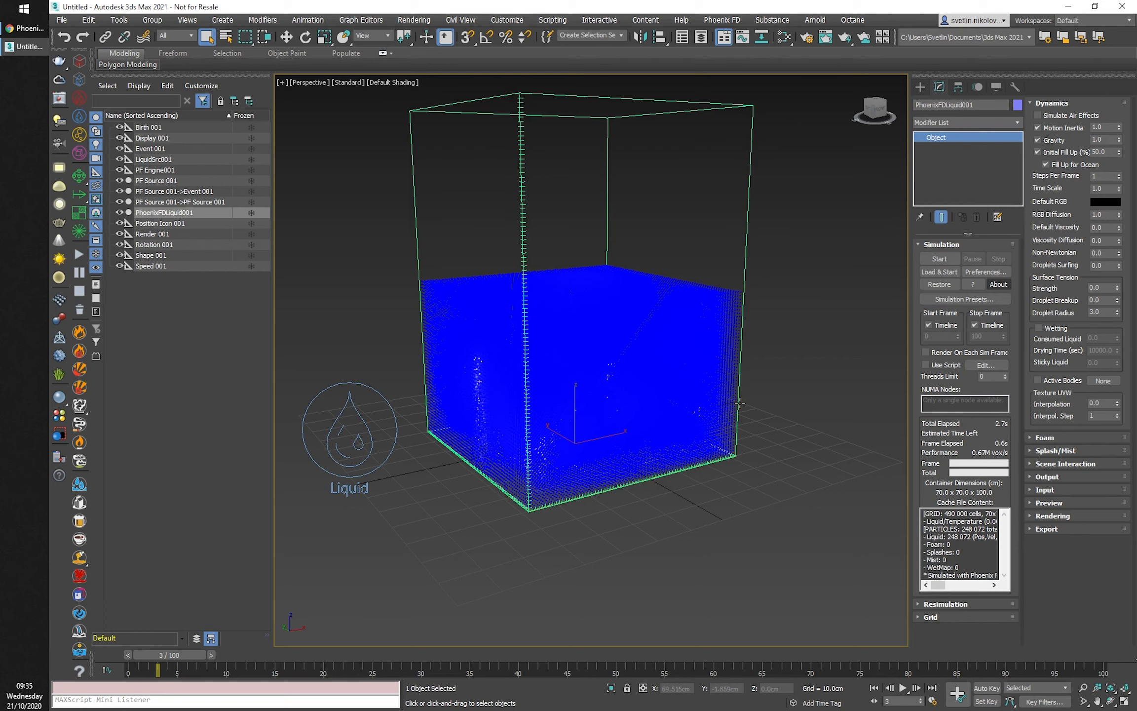
Turn off Emit Liquid on the Liquid Source and rerun the simulation.
{"action": "left_click", "coordinate": [349, 430]}
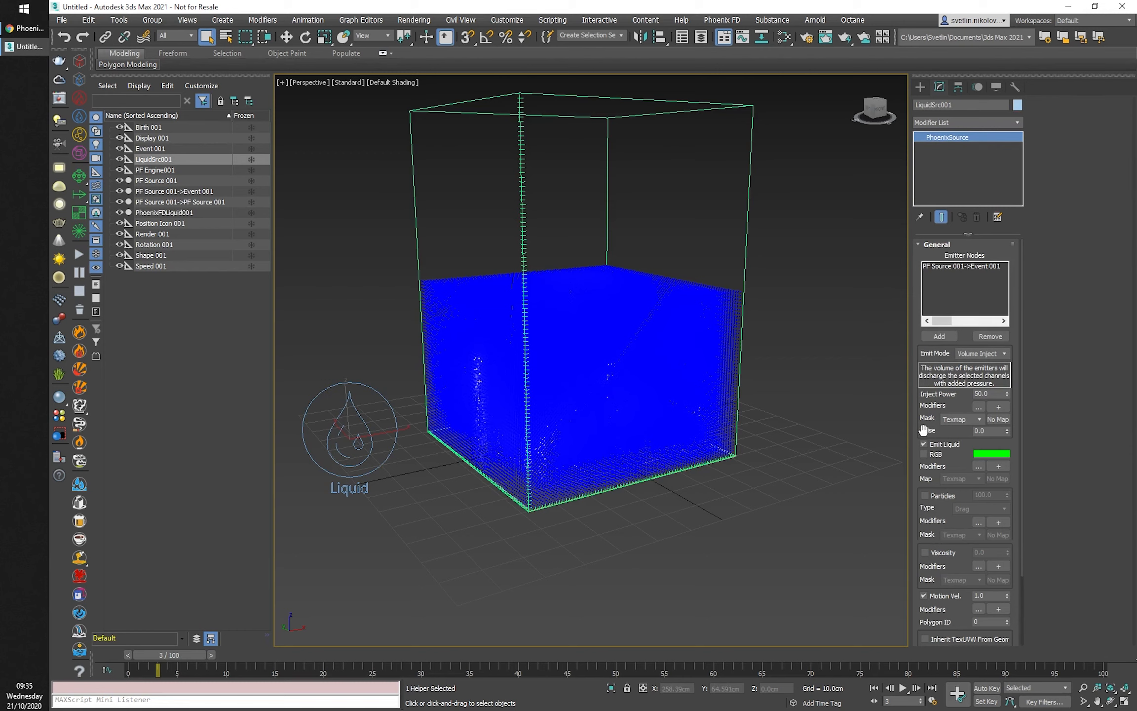
{"action": "scroll", "coordinate": [931, 434], "scroll_direction": "down", "scroll_amount": 1}
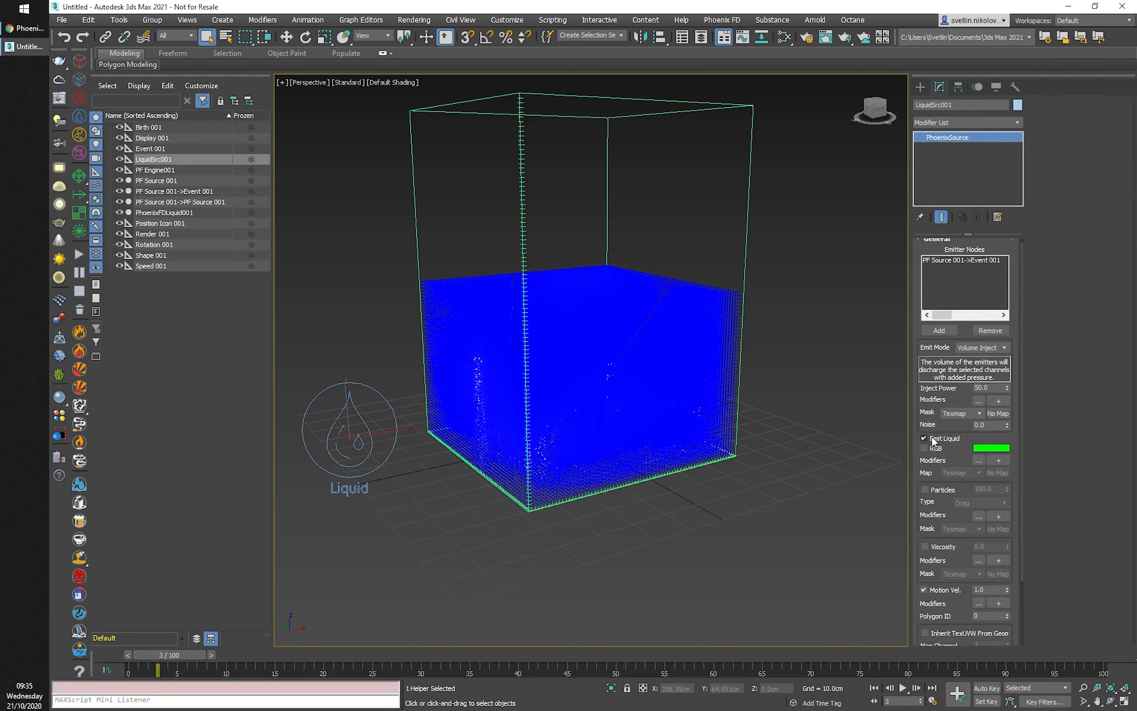
{"action": "left_click", "coordinate": [76, 255]}
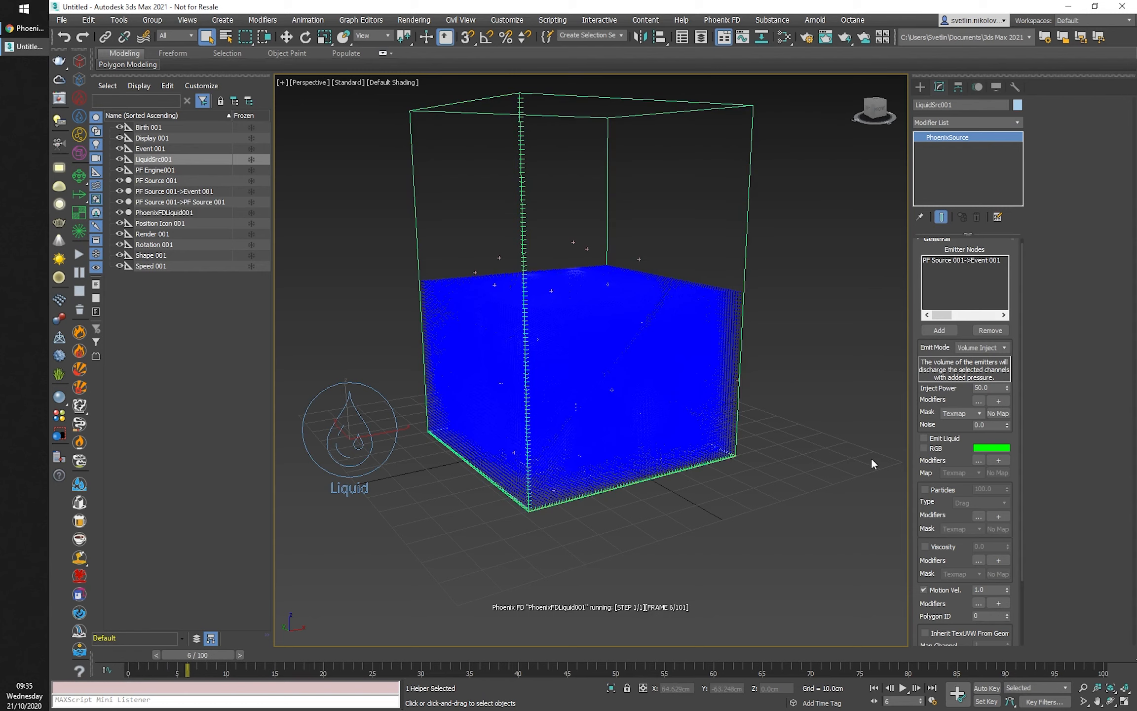
{"action": "mouse_move", "coordinate": [836, 511]}
{"action": "middle_mouse_down", "text": "alt"}
{"action": "mouse_move", "coordinate": [817, 523]}
{"action": "mouse_move", "coordinate": [824, 508]}
{"action": "middle_mouse_up", "text": "alt"}
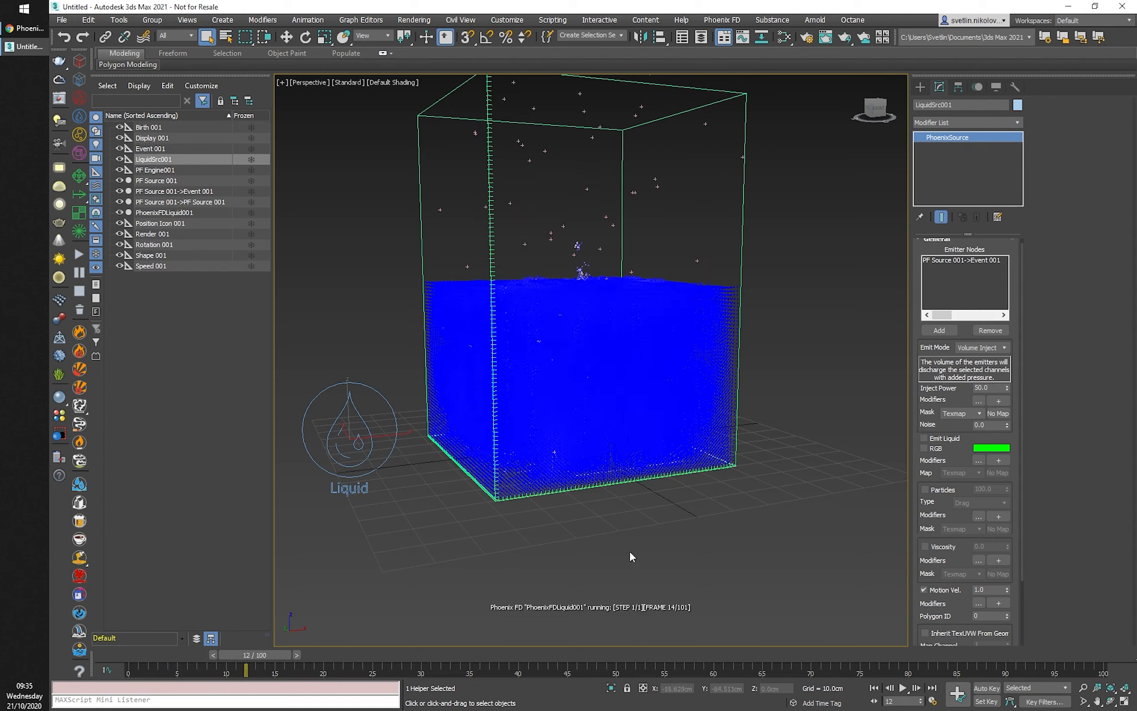
Enable the Grid Velocity channel in the liquid container's output settings.
{"action": "left_click", "coordinate": [84, 294]}
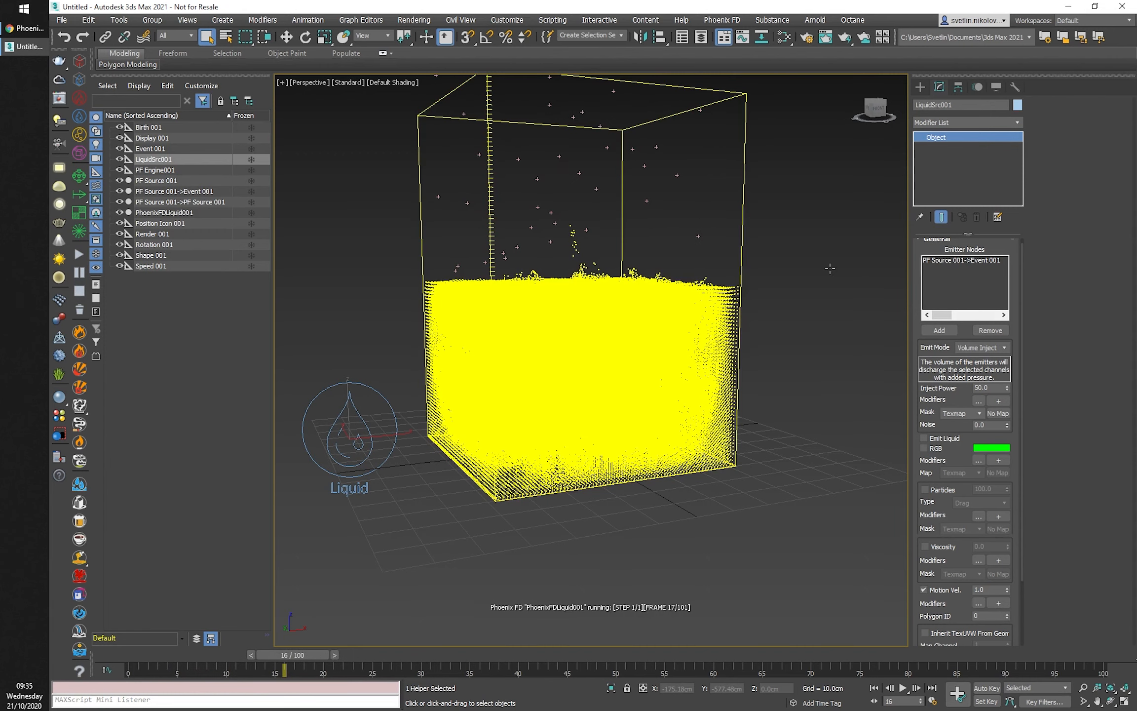
{"action": "left_click", "coordinate": [725, 289]}
{"action": "left_click", "coordinate": [1055, 477]}
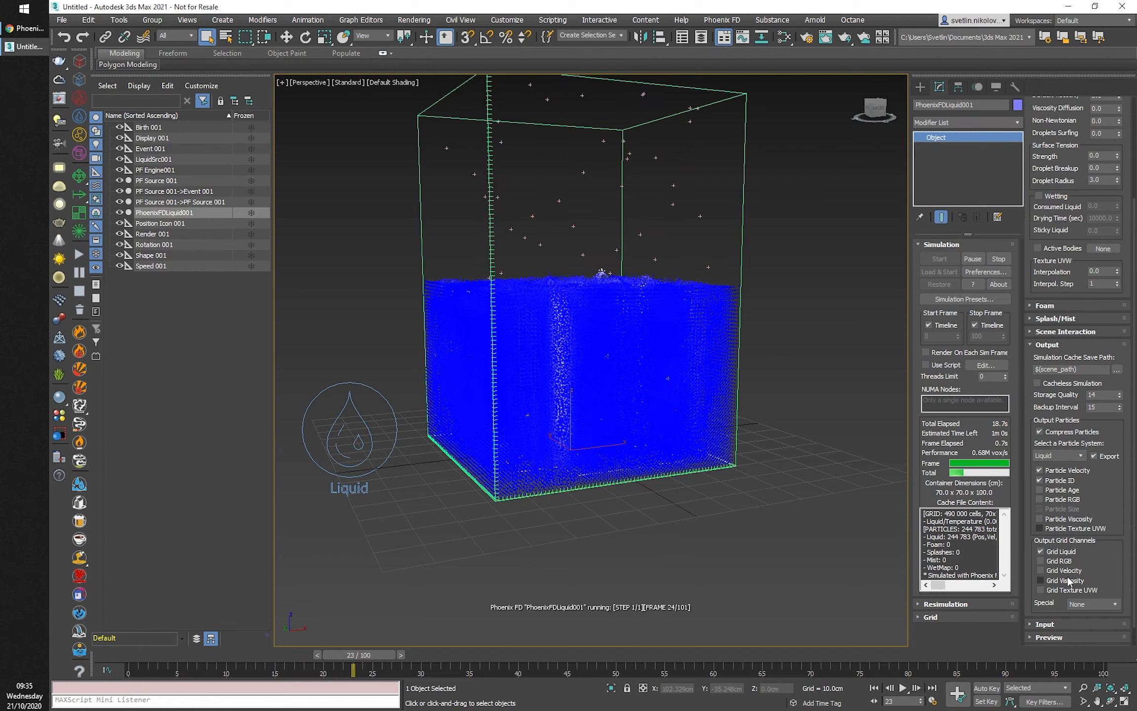
{"action": "left_click", "coordinate": [1066, 571]}
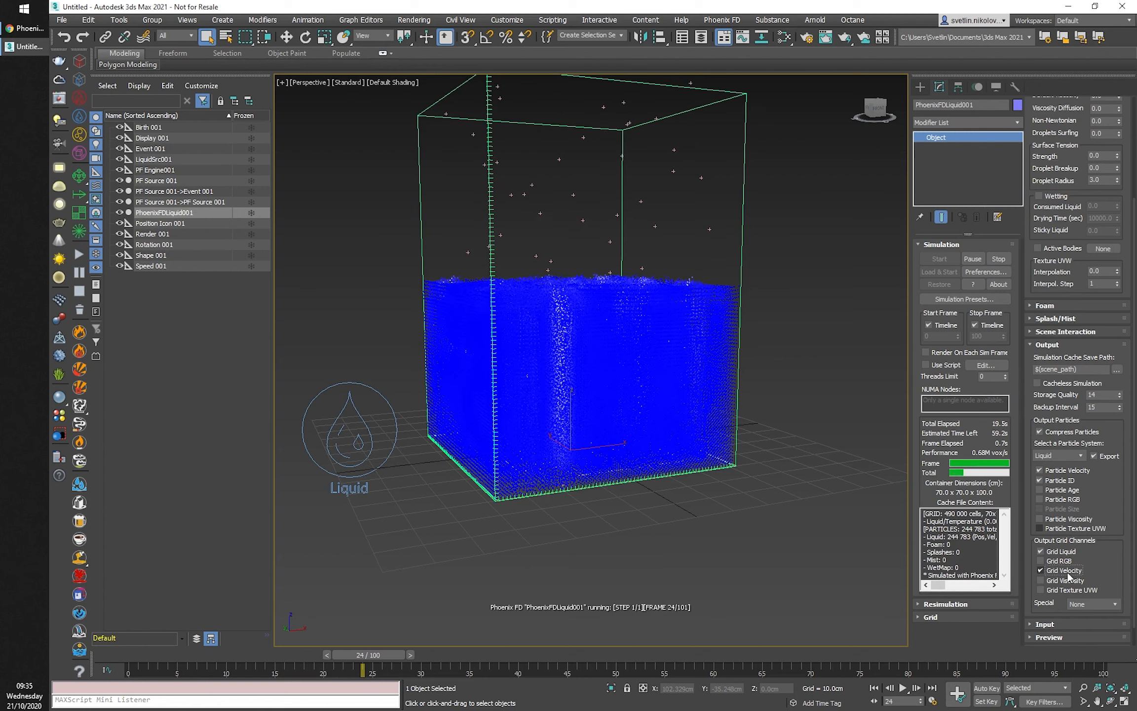
{"action": "left_click", "coordinate": [1028, 349]}
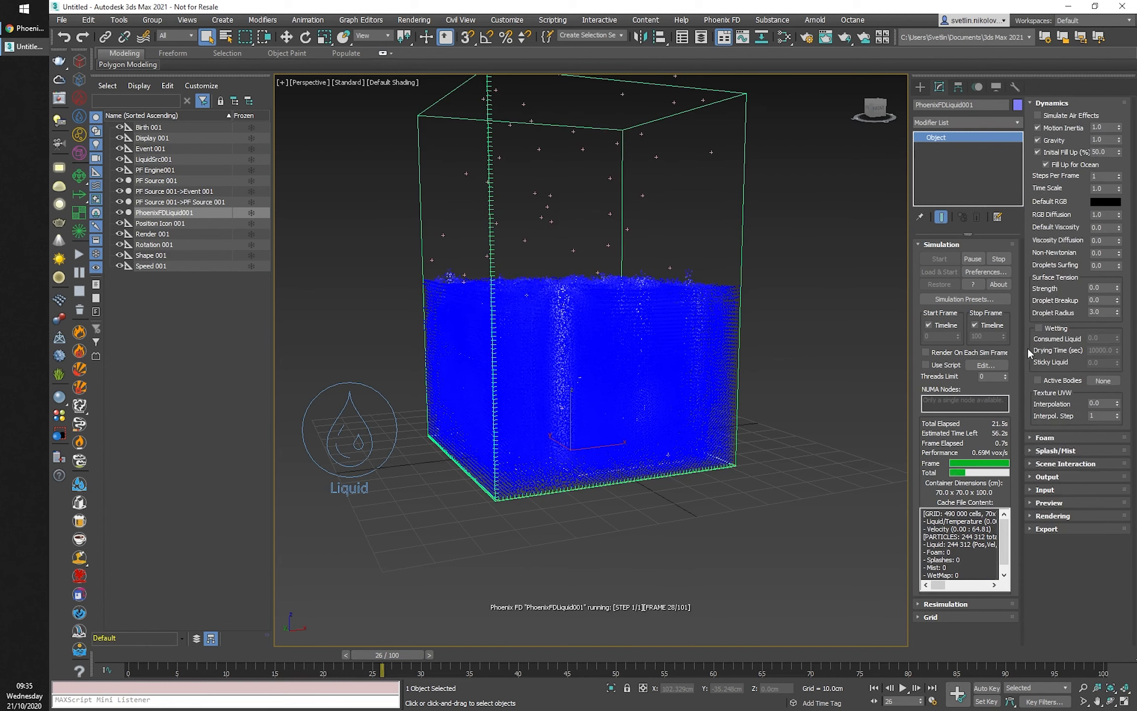
Enable the Velocity Streamlines voxel preview on the liquid container and turn off Particle Preview.
{"action": "left_click", "coordinate": [1056, 503]}
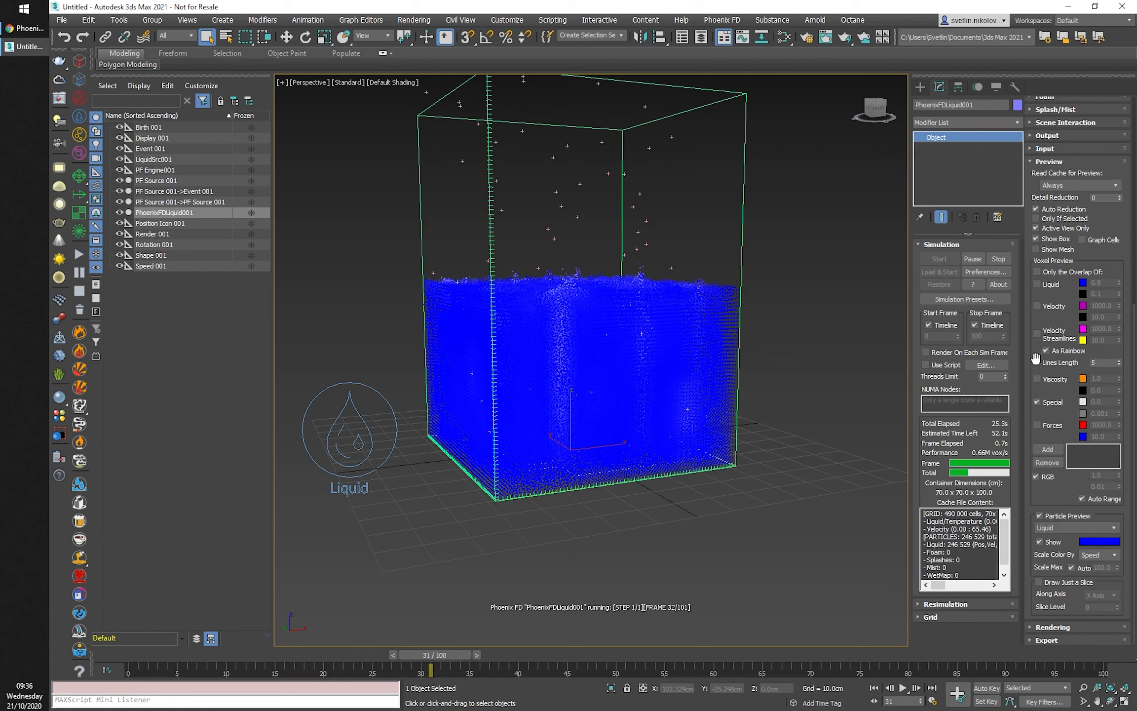
{"action": "left_click", "coordinate": [1037, 334]}
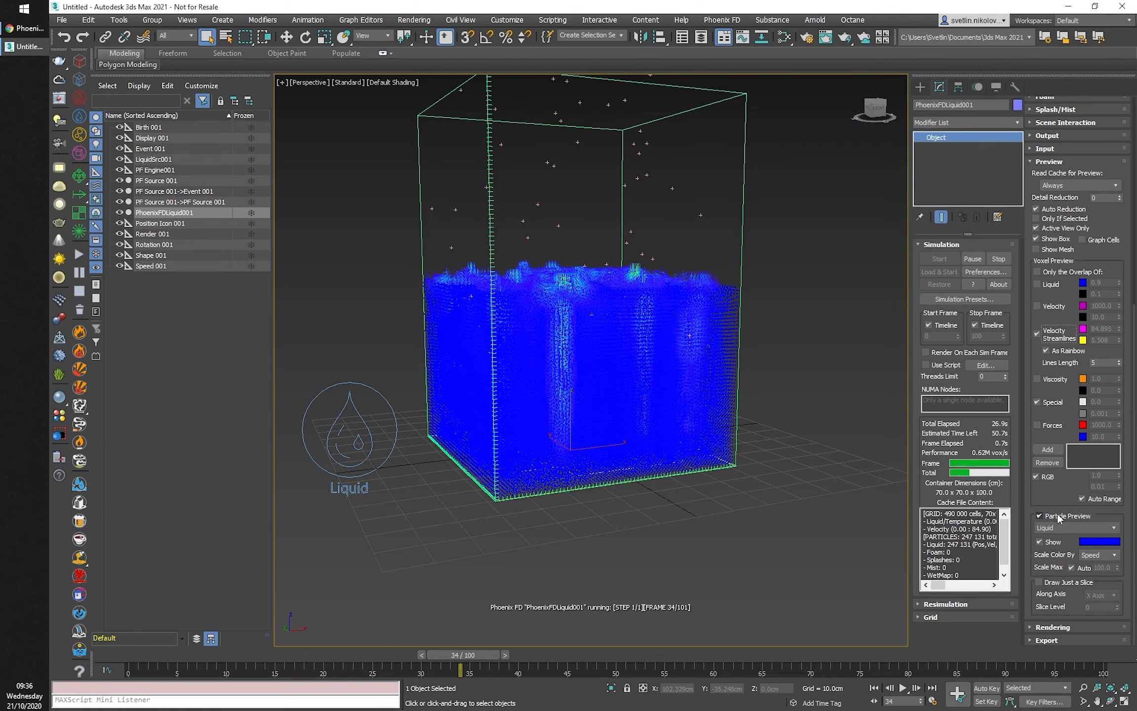
{"action": "left_click", "coordinate": [1057, 514]}
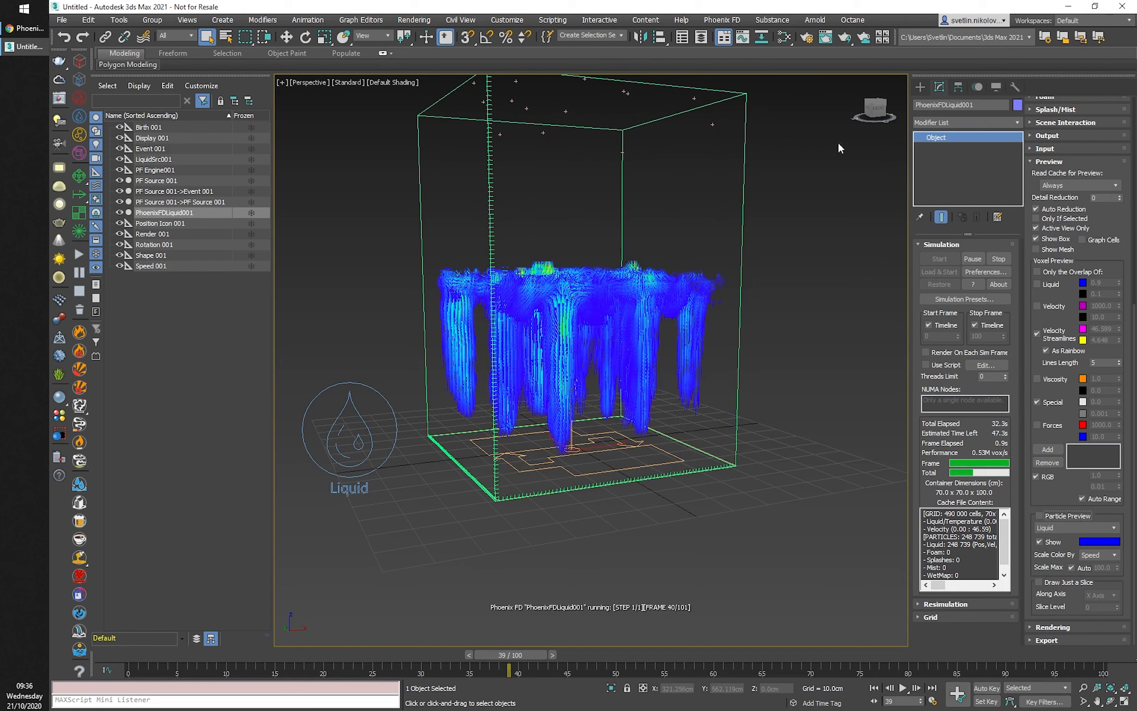
Stop and restart the liquid simulation to preview the velocity streamlines from the beginning.
{"action": "left_click", "coordinate": [1000, 259]}
{"action": "left_click_drag", "start_coordinate": [537, 656], "coordinate": [305, 662]}
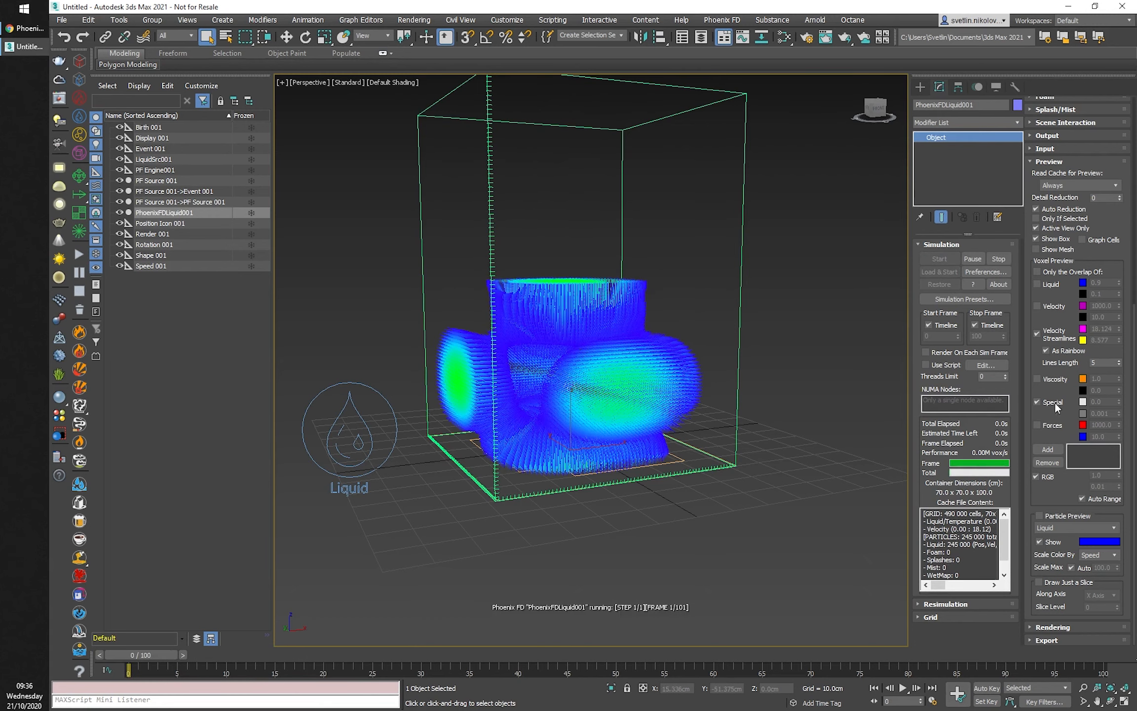
{"action": "scroll", "coordinate": [1022, 415], "scroll_direction": "up", "scroll_amount": 1}
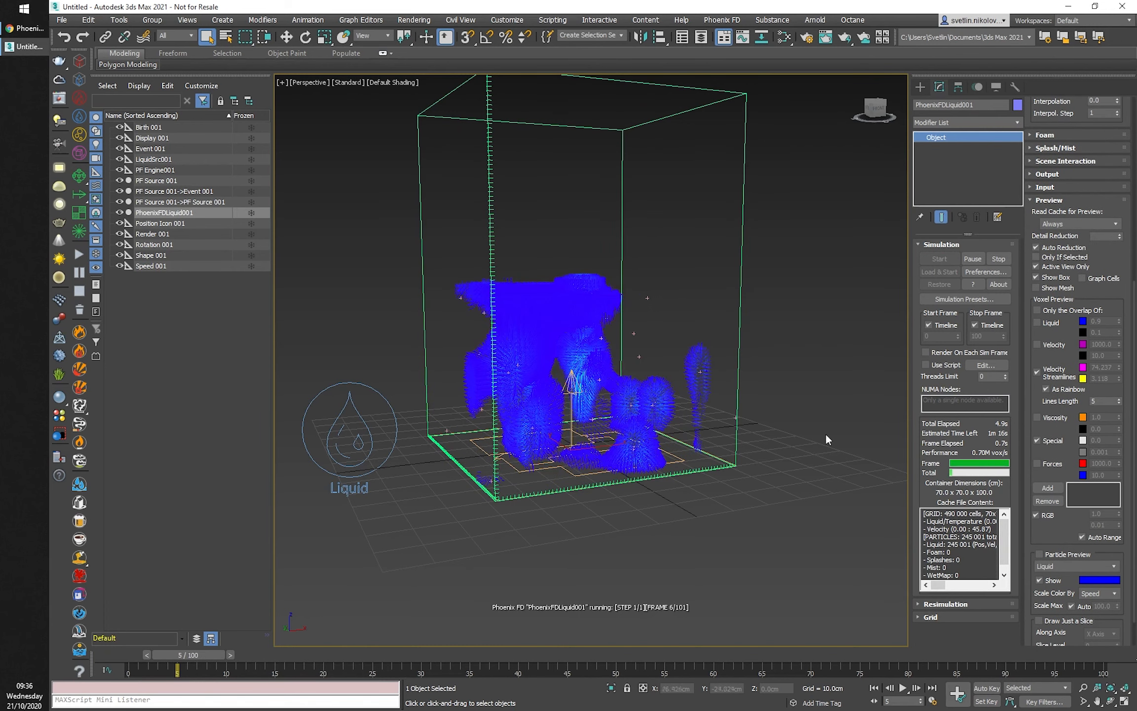
{"action": "left_click_drag", "start_coordinate": [1029, 409], "coordinate": [1030, 395]}
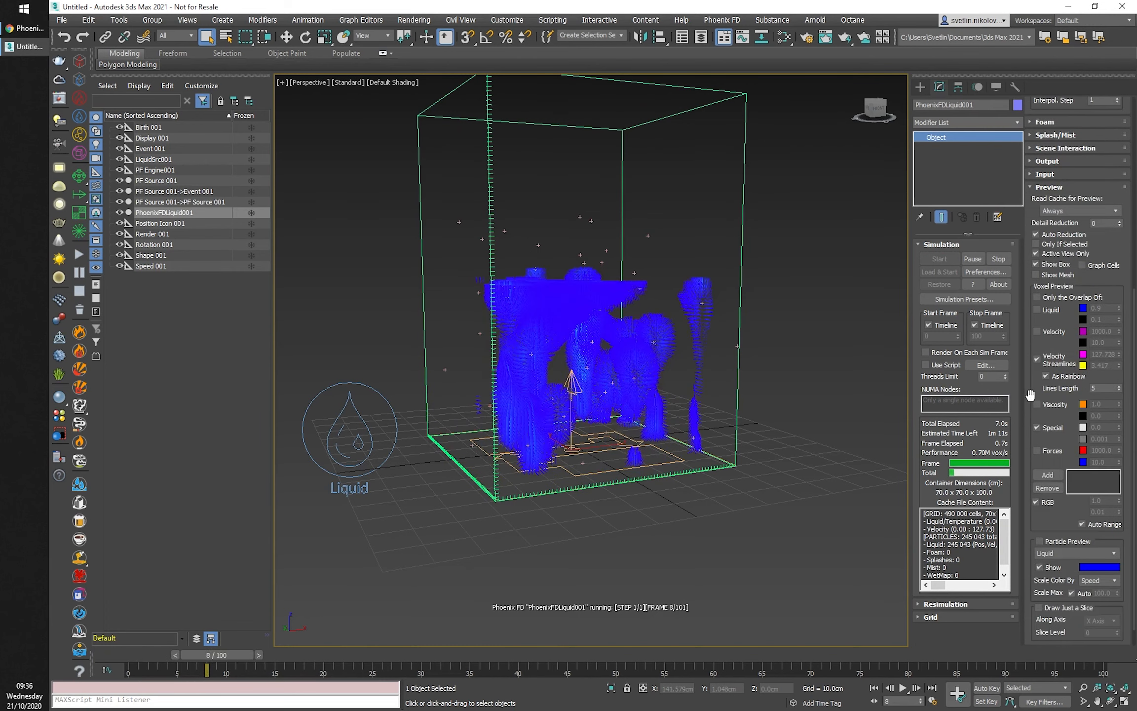
{"action": "scroll", "coordinate": [1030, 395], "scroll_direction": "up", "scroll_amount": 1}
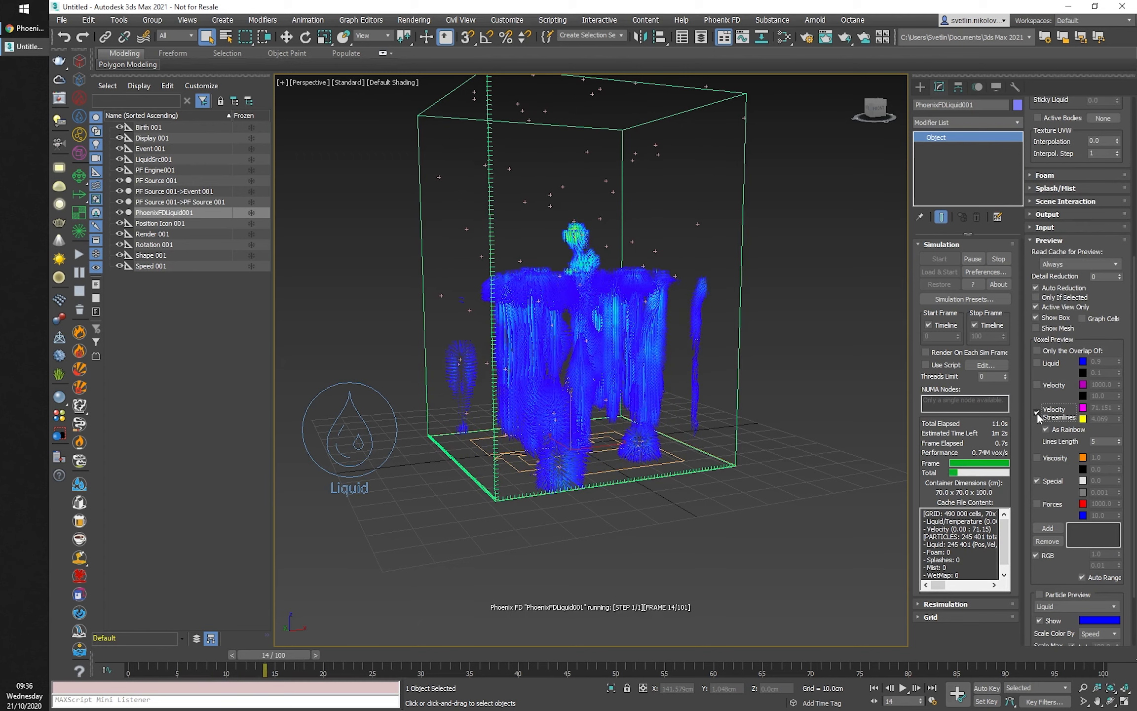
Turn off the Velocity Streamlines preview and enable Show Mesh for the liquid container.
{"action": "left_click", "coordinate": [1037, 412]}
{"action": "left_click", "coordinate": [1054, 327]}
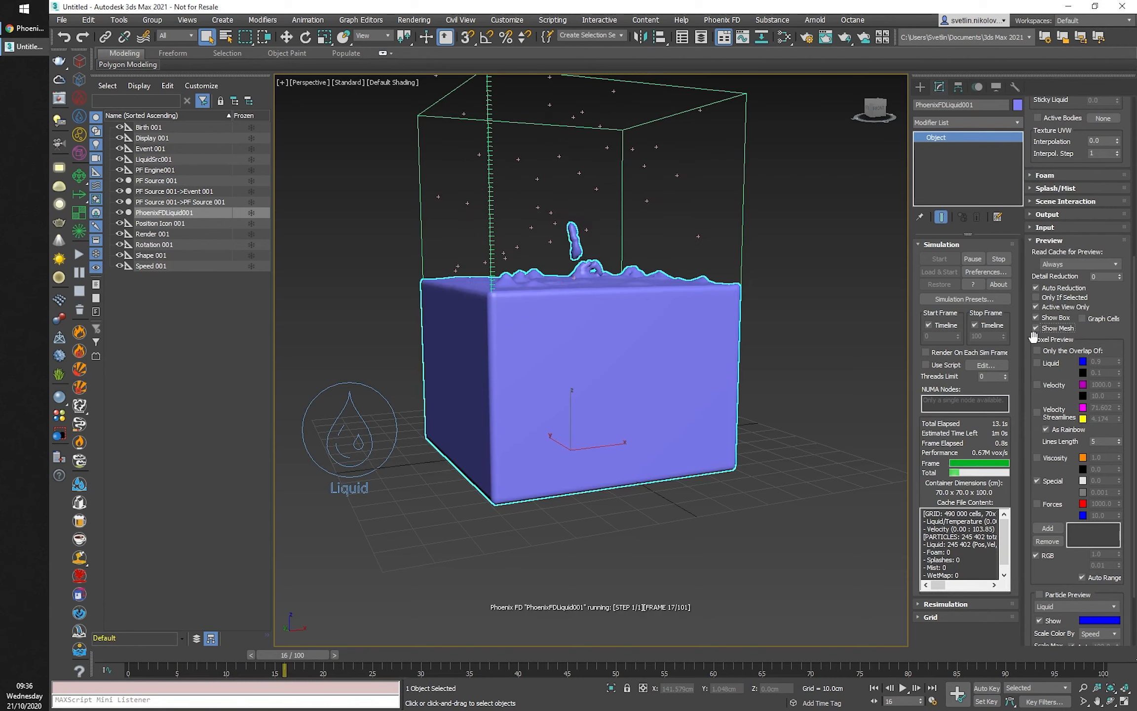
{"action": "middle_click_drag", "start_coordinate": [814, 358], "coordinate": [932, 353], "text": "alt"}
Stop the running simulation and enable Invert Liquid Volume in the container's rendering settings.
{"action": "scroll", "coordinate": [1026, 370], "scroll_direction": "down", "scroll_amount": 3}
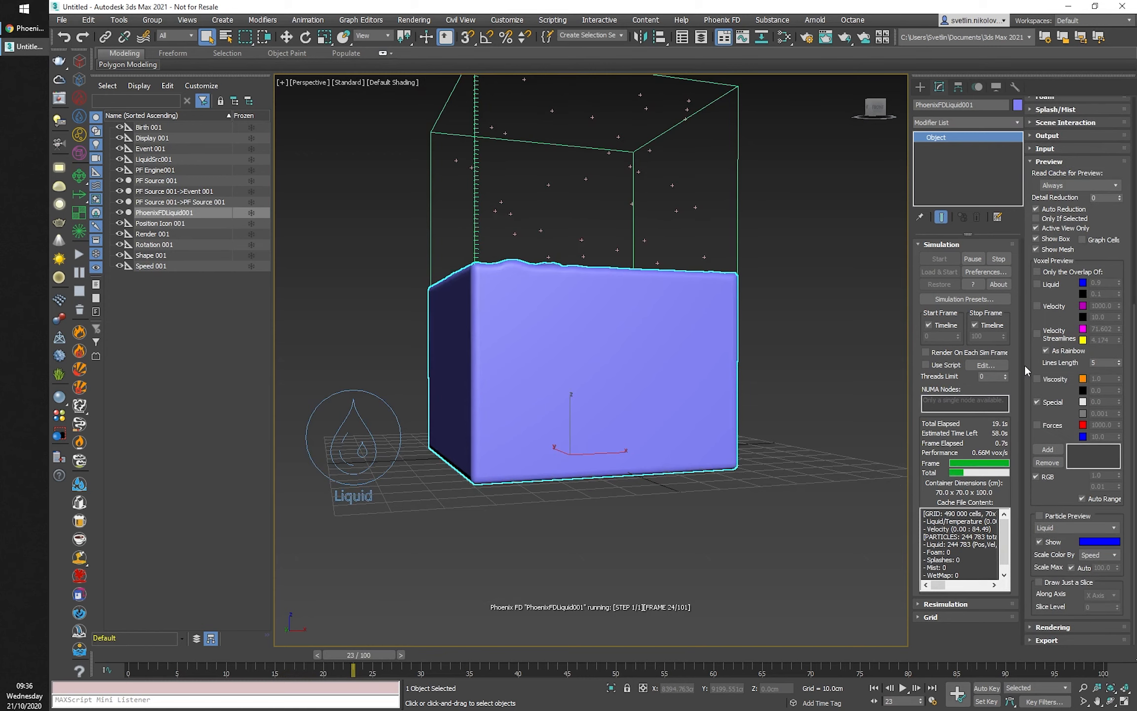
{"action": "left_click", "coordinate": [1056, 625]}
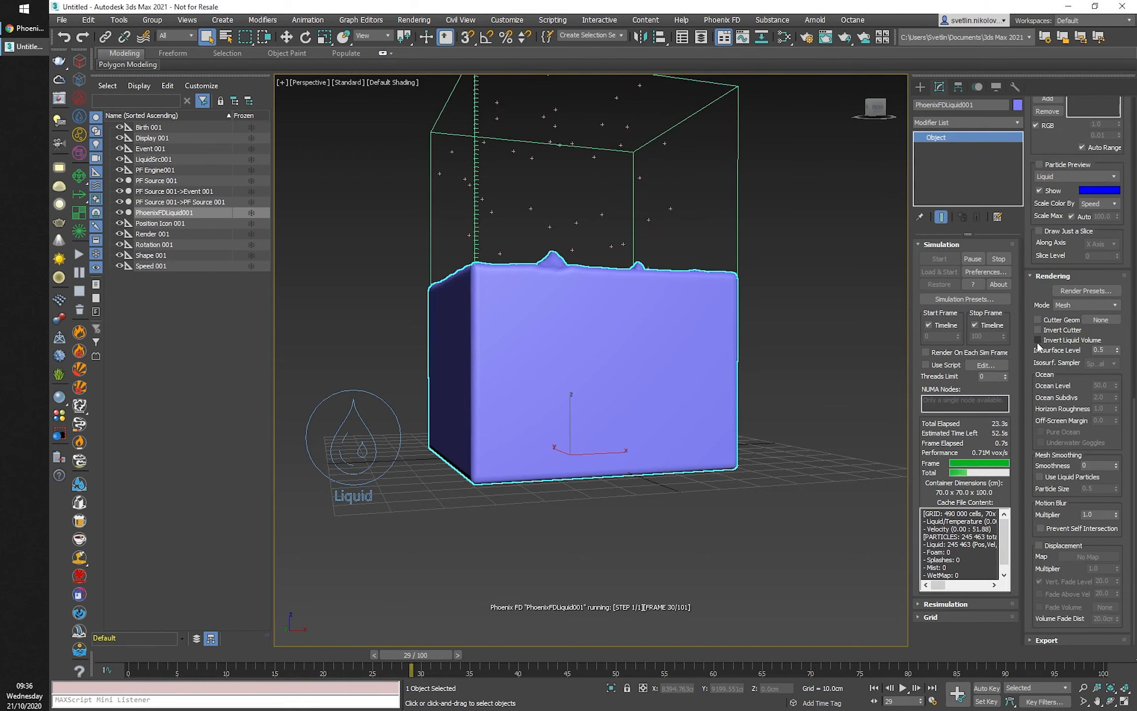
{"action": "middle_click_drag", "start_coordinate": [835, 371], "coordinate": [828, 381], "text": "alt"}
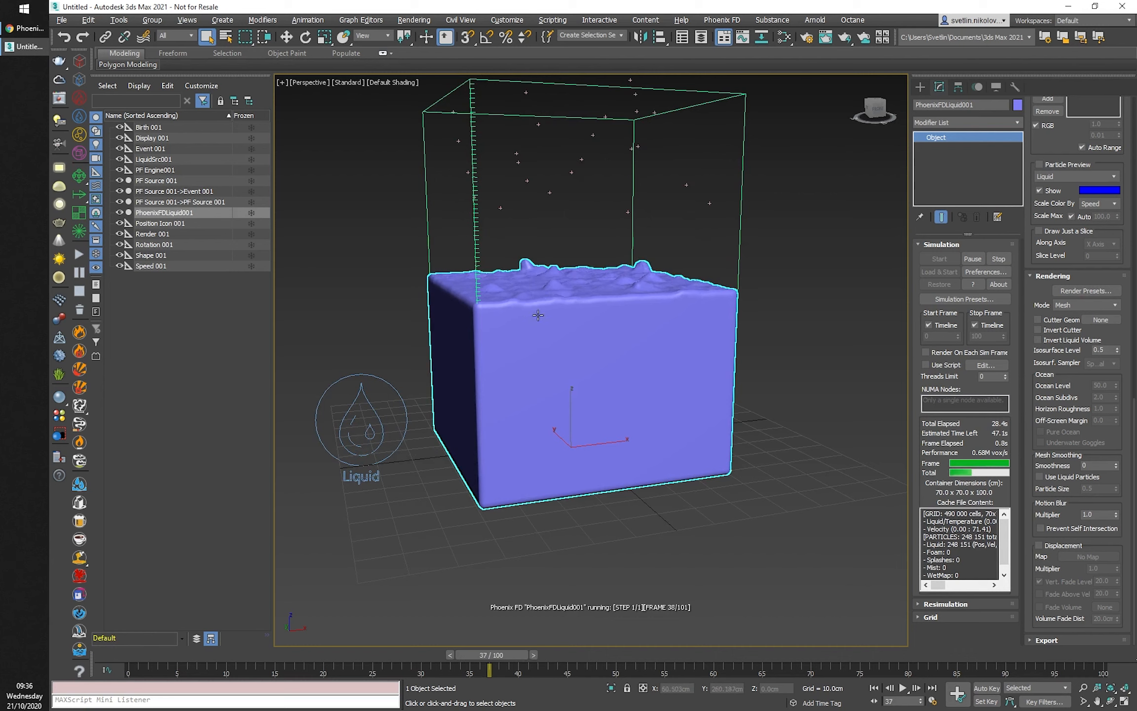
{"action": "left_click", "coordinate": [998, 258]}
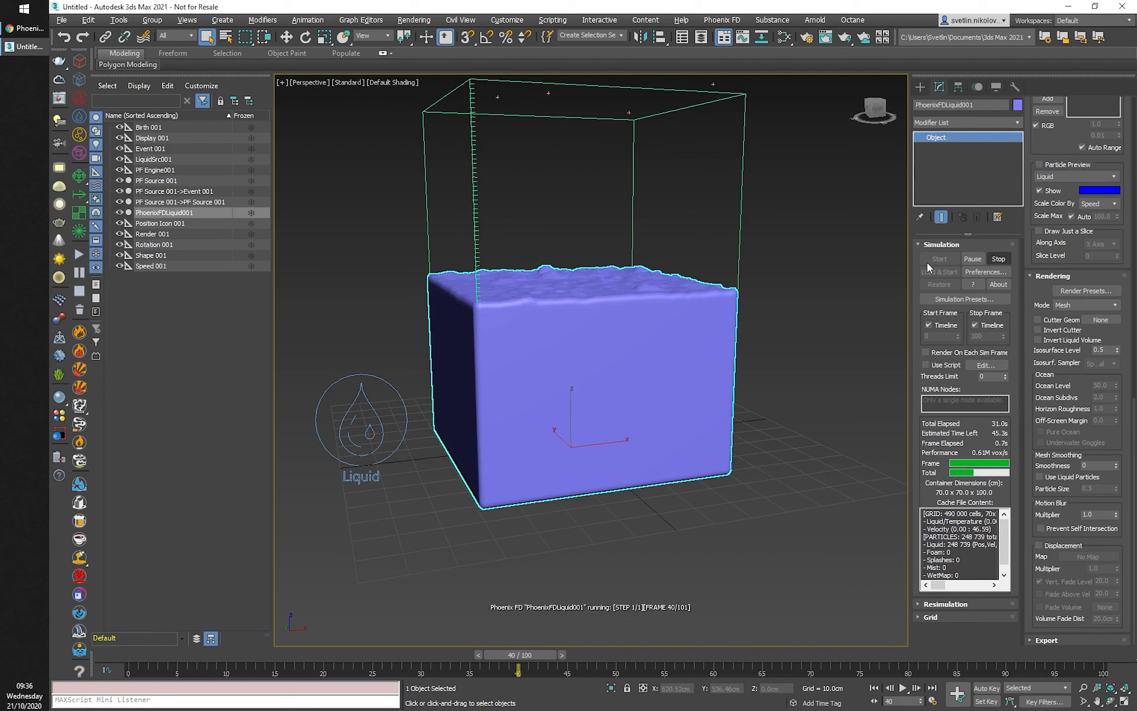
{"action": "left_click", "coordinate": [1056, 341]}
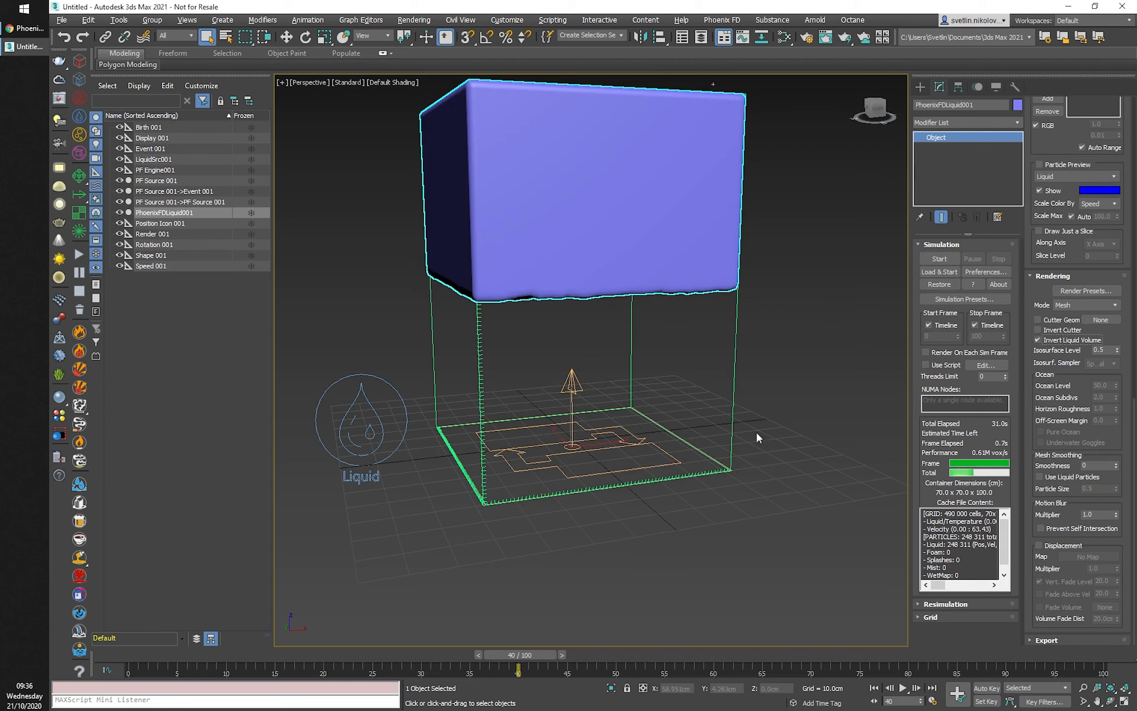
Scrub the timeline back to about frame 14 and examine the underside of the inverted liquid mesh.
{"action": "middle_click_drag", "start_coordinate": [756, 431], "coordinate": [809, 440], "text": "alt"}
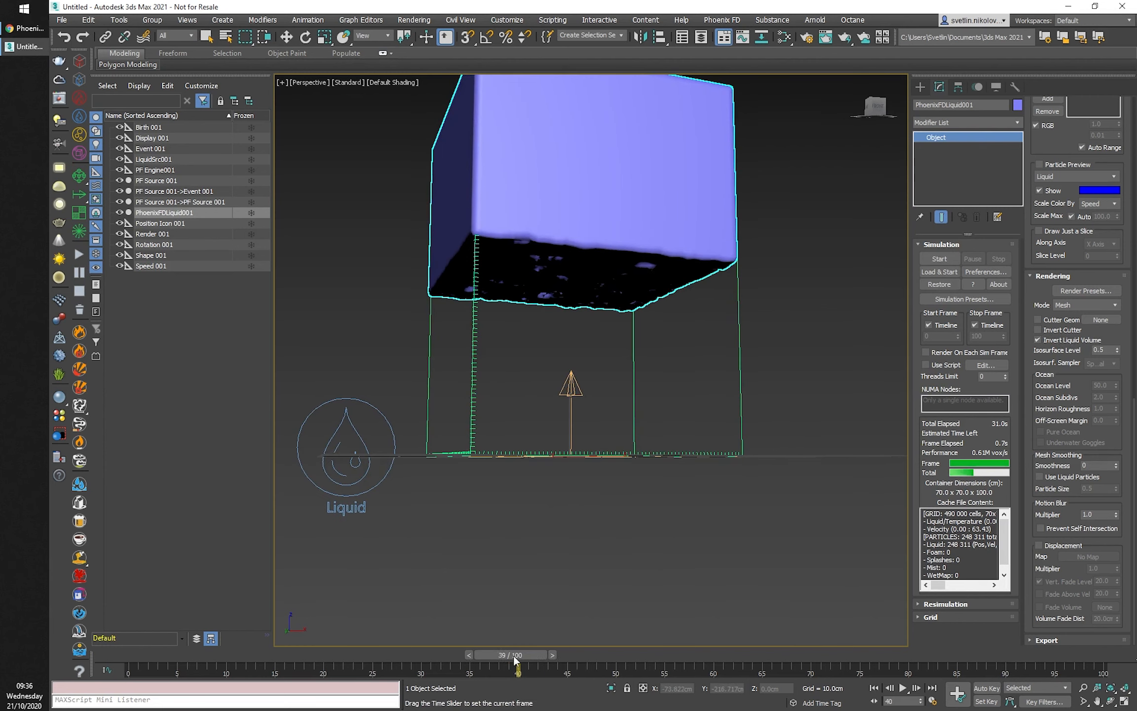
{"action": "left_click_drag", "start_coordinate": [532, 655], "coordinate": [277, 676]}
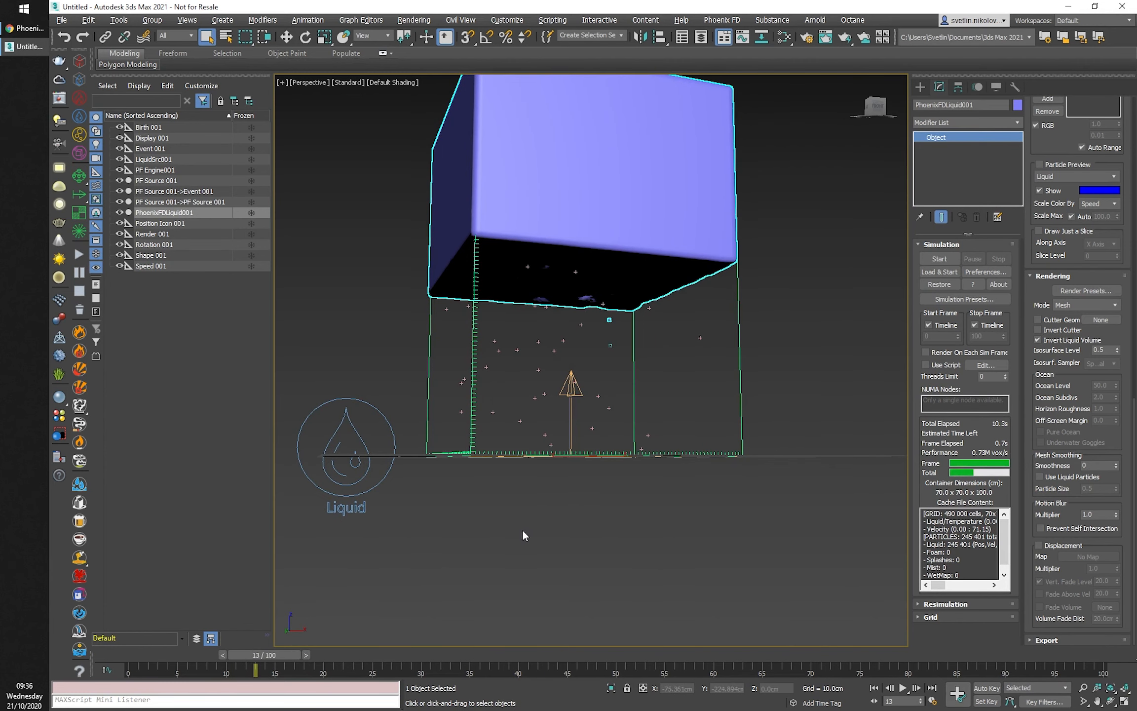
{"action": "middle_click_drag", "start_coordinate": [522, 528], "coordinate": [518, 536], "text": "alt"}
{"action": "mouse_move", "coordinate": [269, 655]}
{"action": "left_mouse_down"}
{"action": "mouse_move", "coordinate": [339, 654]}
{"action": "mouse_move", "coordinate": [283, 654]}
{"action": "left_mouse_up"}
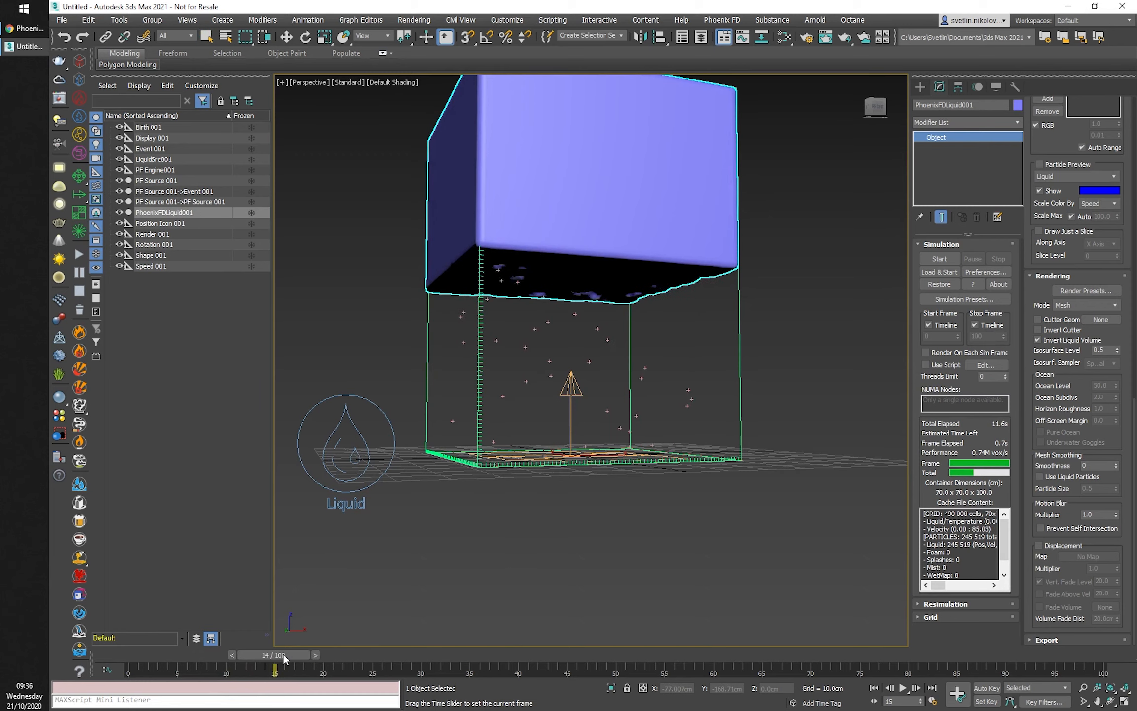
{"action": "middle_click_drag", "start_coordinate": [526, 505], "coordinate": [543, 508], "text": "alt"}
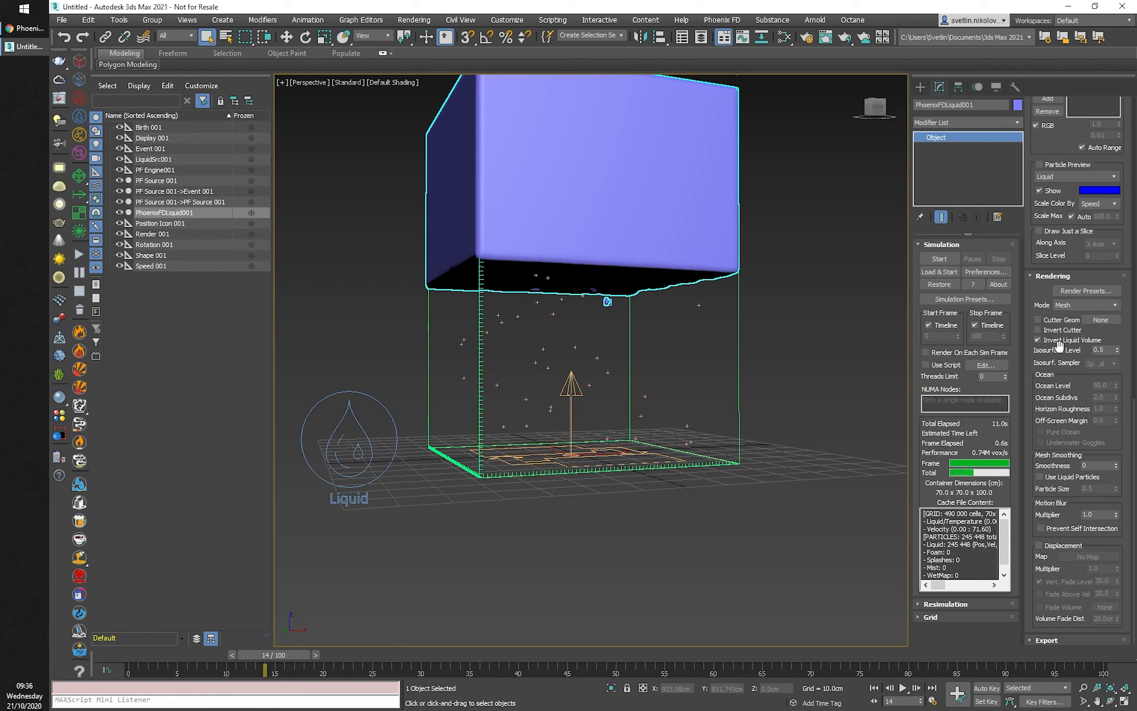
Set the container's Isosurface Level to 0.95 and check the bubble meshes around frame 13.
{"action": "double_click", "coordinate": [1107, 349]}
{"action": "type", "text": "0.9"}
{"action": "key", "text": "Return"}
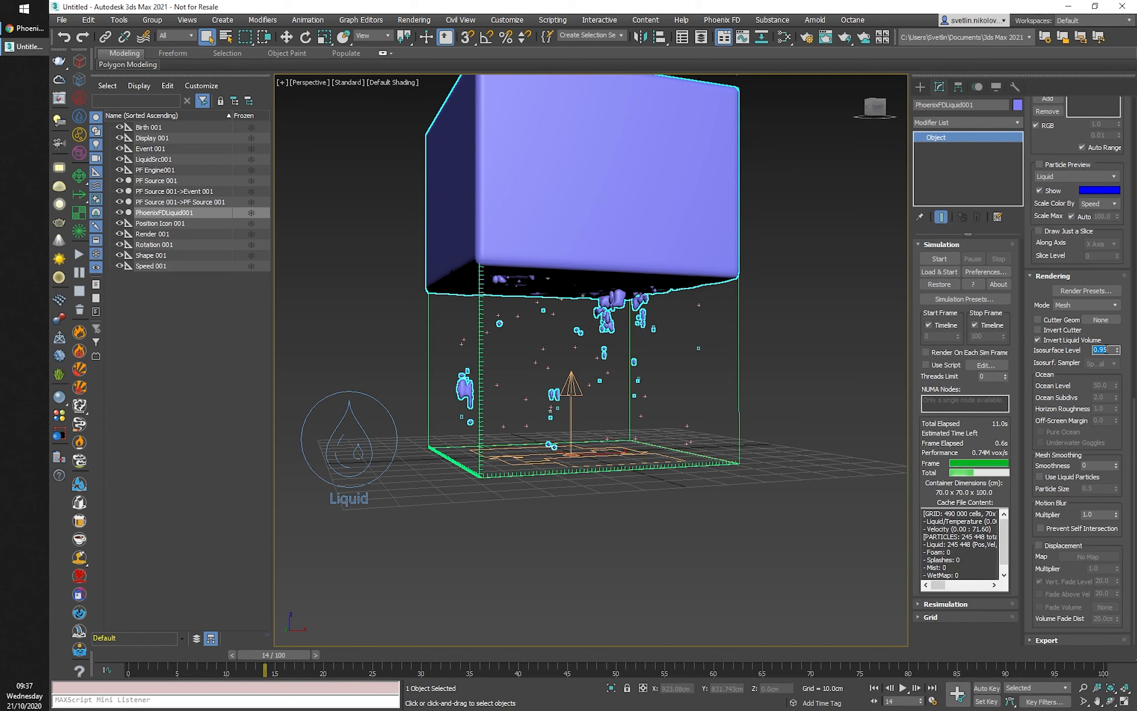
{"action": "mouse_move", "coordinate": [251, 652]}
{"action": "left_mouse_down"}
{"action": "mouse_move", "coordinate": [300, 659]}
{"action": "mouse_move", "coordinate": [219, 656]}
{"action": "mouse_move", "coordinate": [281, 657]}
{"action": "mouse_move", "coordinate": [265, 655]}
{"action": "left_mouse_up"}
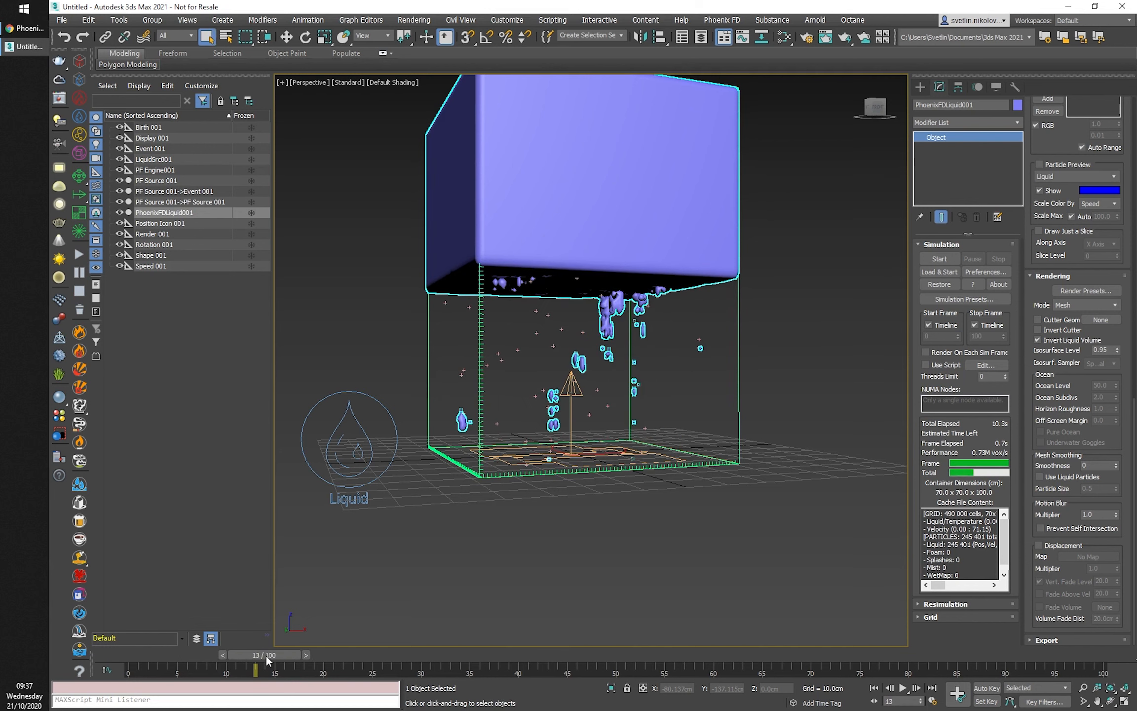
Set the container's Isosurface Level to 0.96 and scrub to frame 28 to check the bubble meshes.
{"action": "left_click", "coordinate": [1110, 349]}
{"action": "type", "text": "0.96"}
{"action": "key", "text": "Return"}
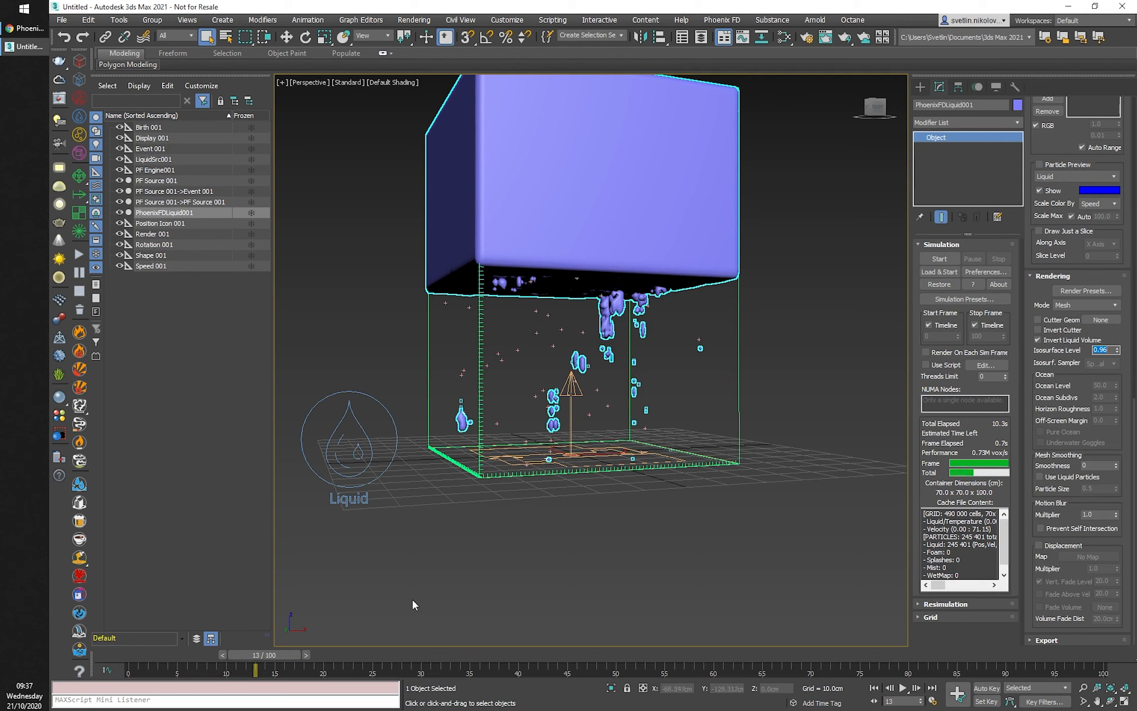
{"action": "left_click_drag", "start_coordinate": [271, 655], "coordinate": [261, 656]}
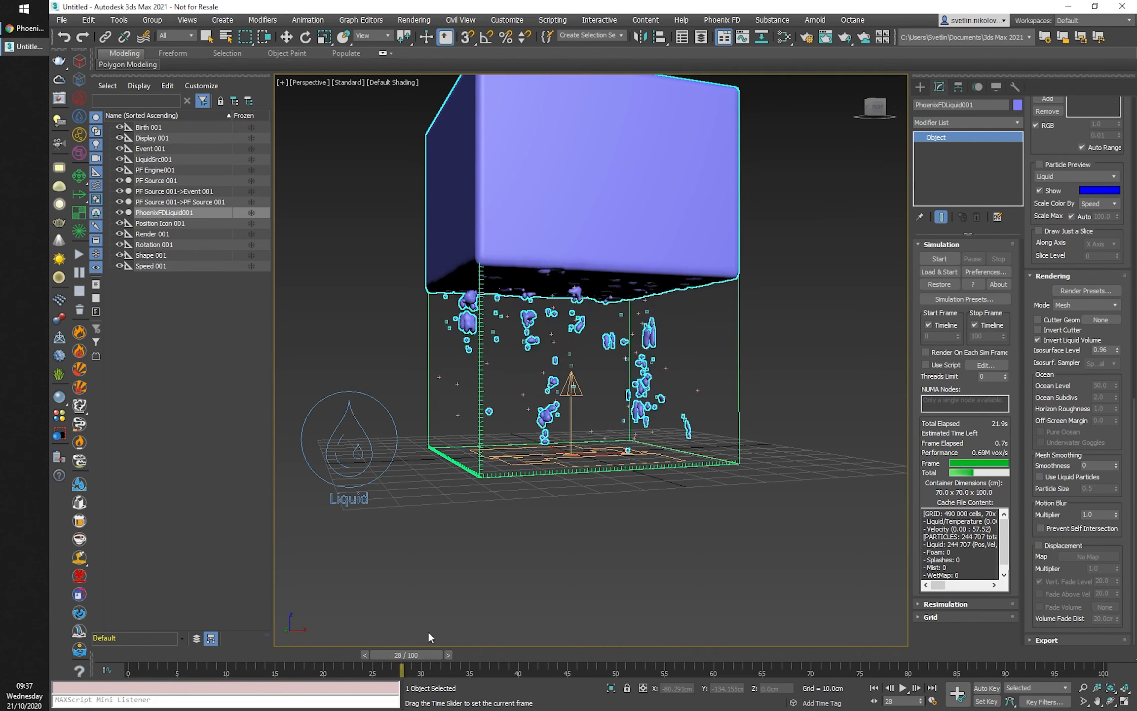
{"action": "mouse_move", "coordinate": [428, 630]}
{"action": "left_mouse_down"}
{"action": "mouse_move", "coordinate": [231, 653]}
{"action": "mouse_move", "coordinate": [440, 641]}
{"action": "mouse_move", "coordinate": [229, 659]}
{"action": "mouse_move", "coordinate": [418, 649]}
{"action": "left_mouse_up"}
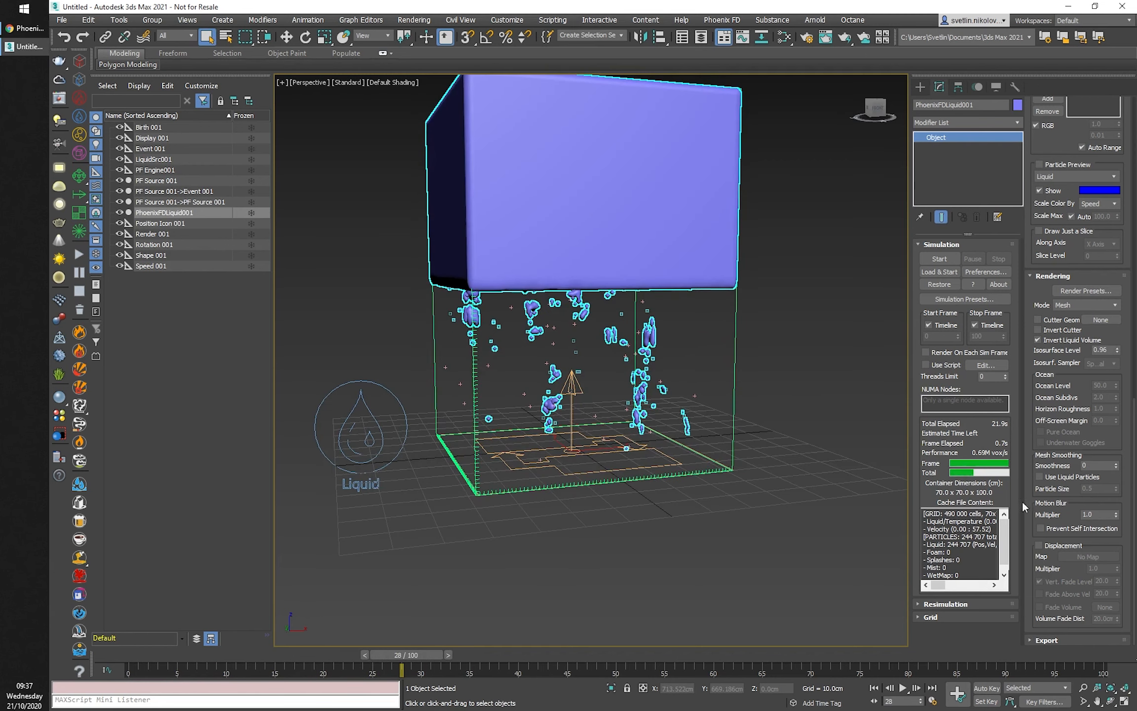
Increase the container's grid resolution to a 0.64 cm cell size and start the simulation.
{"action": "scroll", "coordinate": [1051, 254], "scroll_direction": "up", "scroll_amount": 5}
{"action": "scroll", "coordinate": [1030, 273], "scroll_direction": "up", "scroll_amount": 5}
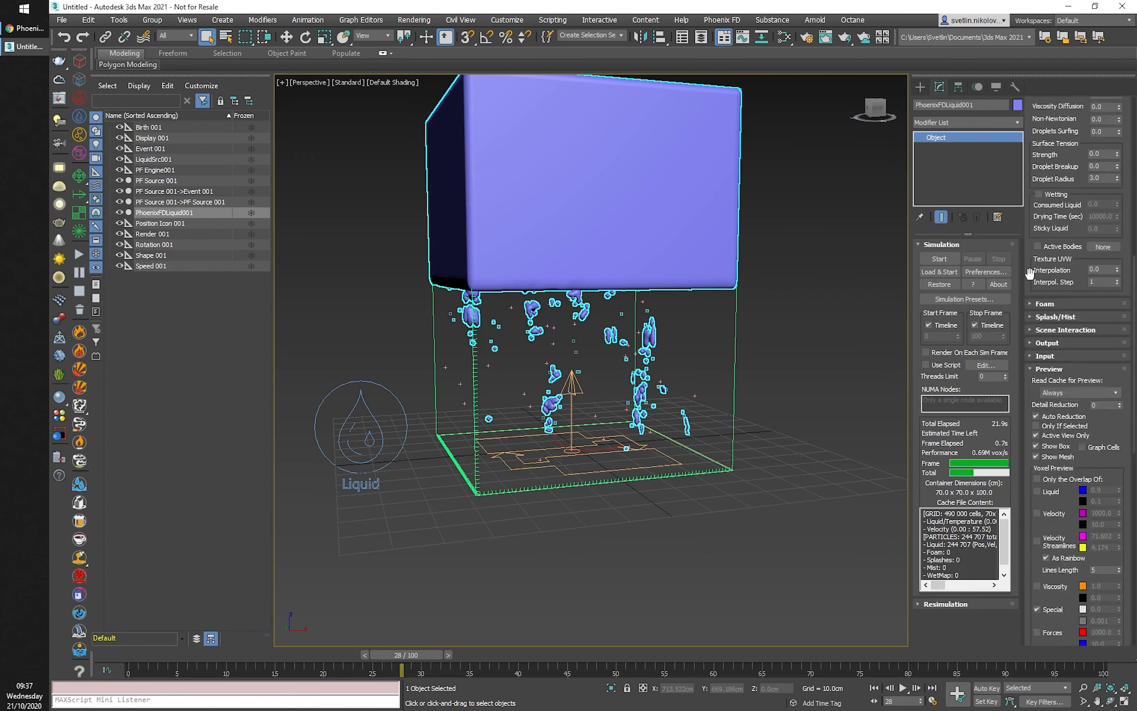
{"action": "scroll", "coordinate": [1030, 273], "scroll_direction": "up", "scroll_amount": 8}
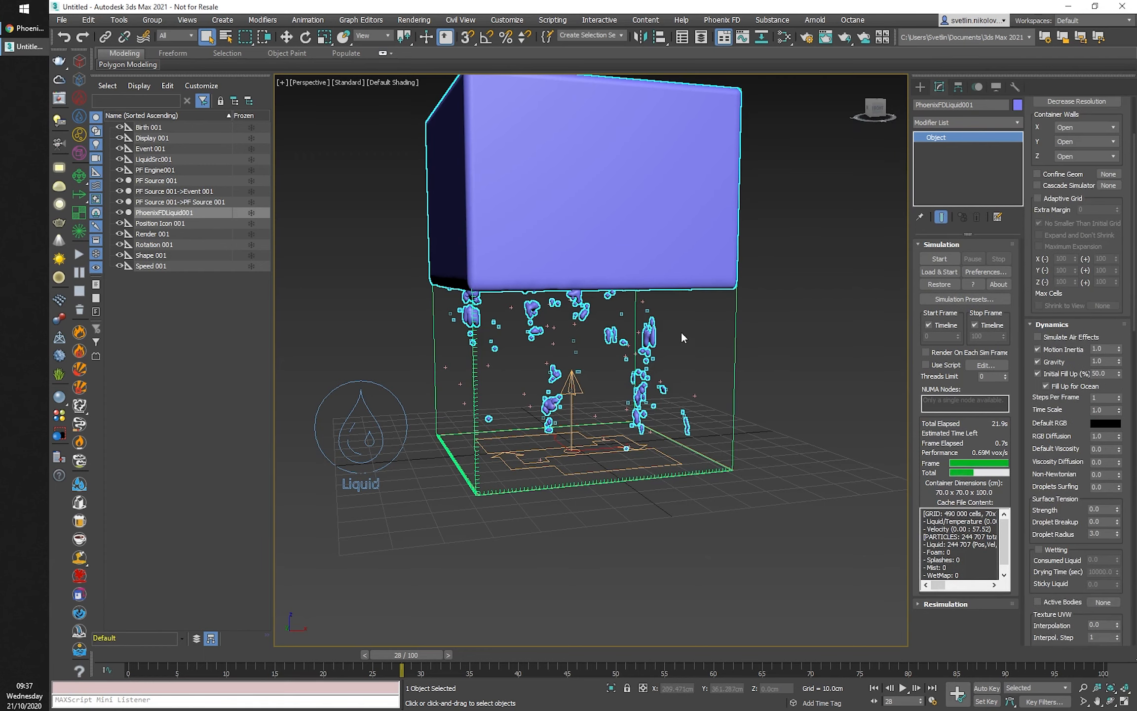
{"action": "middle_click_drag", "start_coordinate": [662, 348], "coordinate": [694, 289], "text": "alt"}
{"action": "scroll", "coordinate": [1029, 277], "scroll_direction": "up", "scroll_amount": 3}
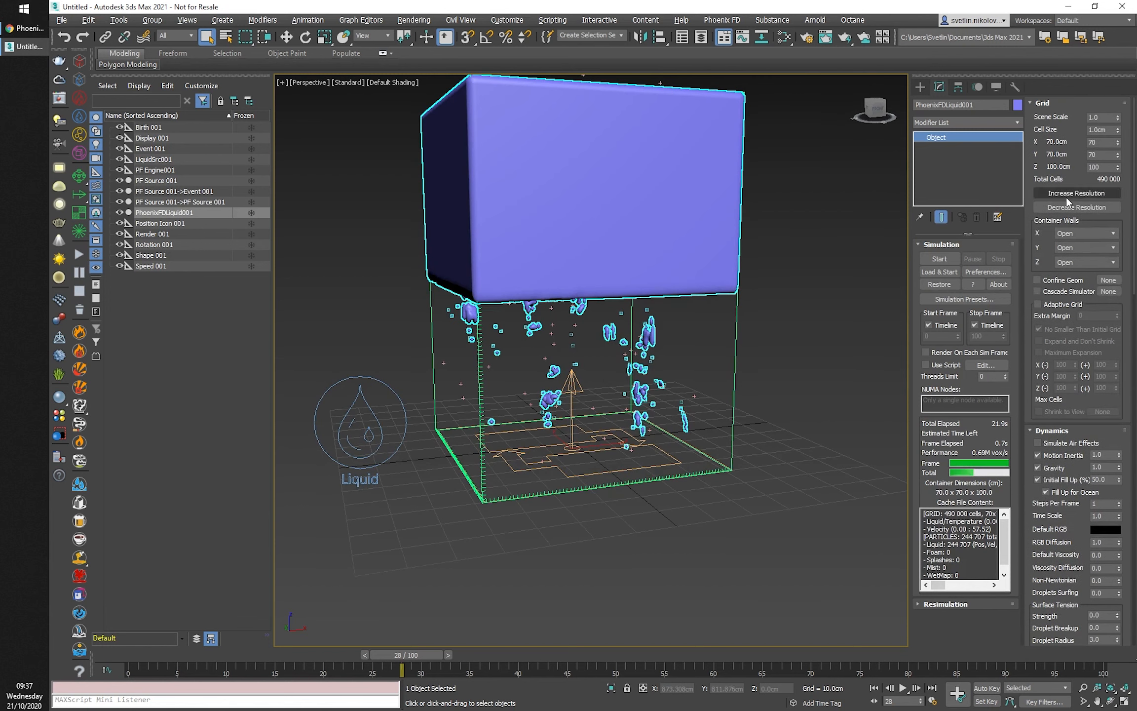
{"action": "left_click", "coordinate": [932, 259]}
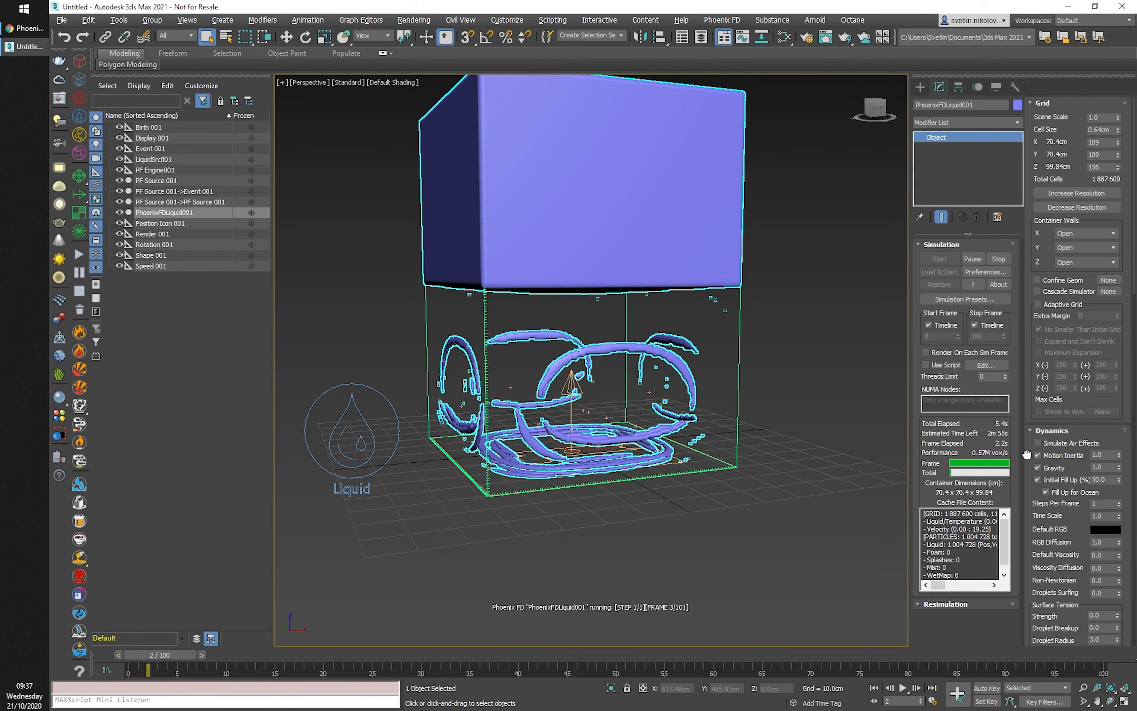
{"action": "scroll", "coordinate": [1028, 454], "scroll_direction": "down", "scroll_amount": 10}
{"action": "scroll", "coordinate": [1028, 454], "scroll_direction": "down", "scroll_amount": 10}
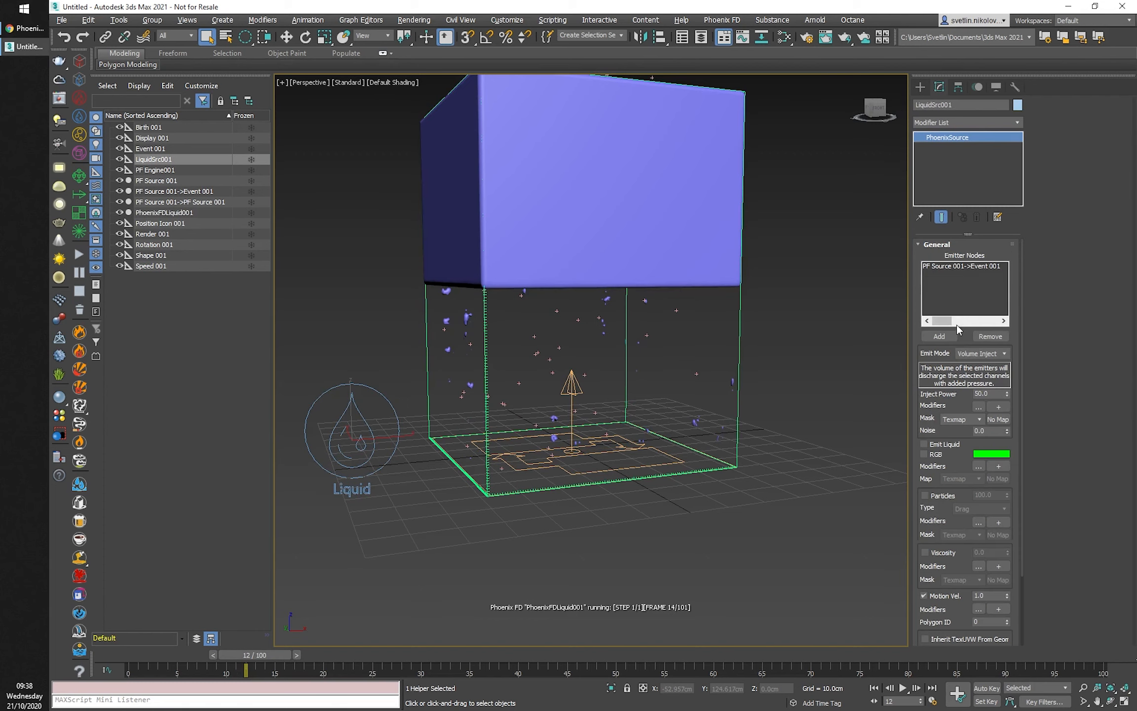
Set the Liquid Source's Inject Power to 100.
{"action": "left_click_drag", "start_coordinate": [991, 394], "coordinate": [924, 394]}
{"action": "type", "text": "100"}
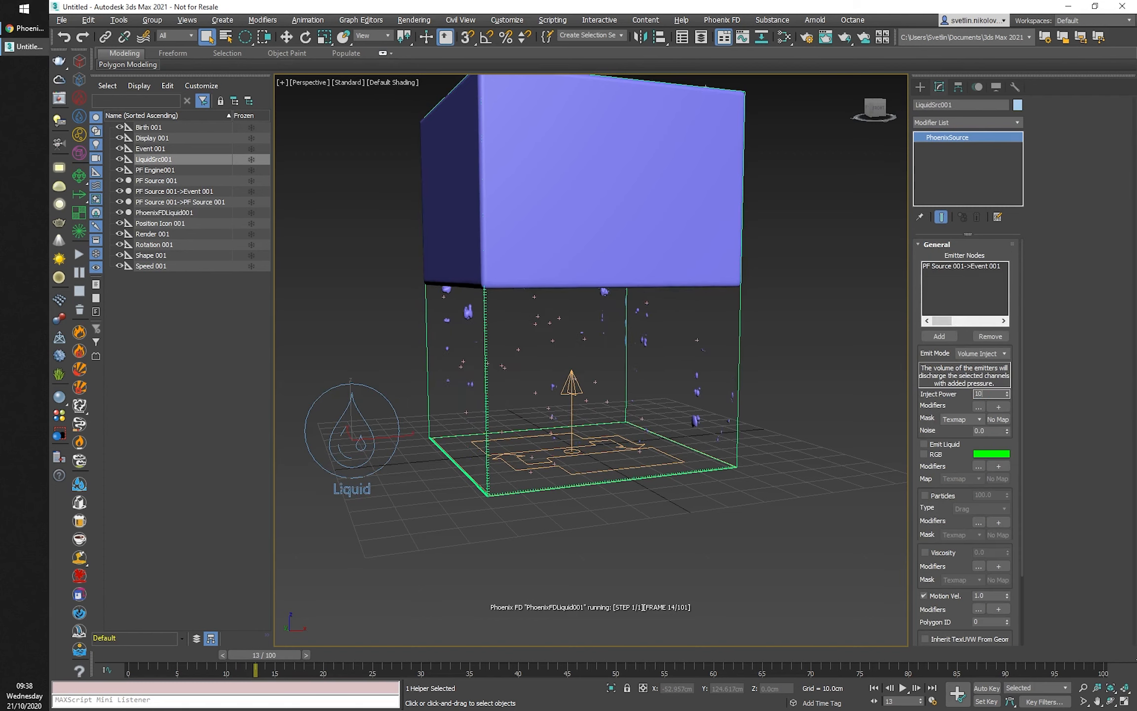
{"action": "key", "text": "Return"}
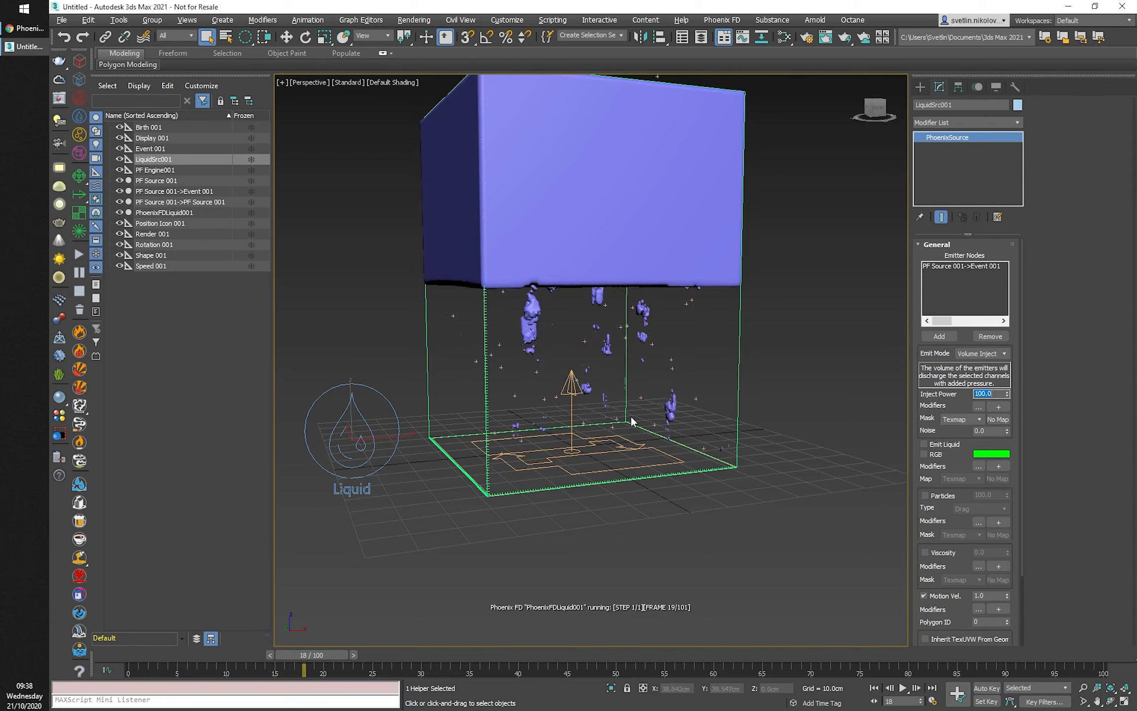
Set the Liquid Source's Prt Shape to Sphere, use size and restart the simulation.
{"action": "scroll", "coordinate": [913, 419], "scroll_direction": "down", "scroll_amount": 1}
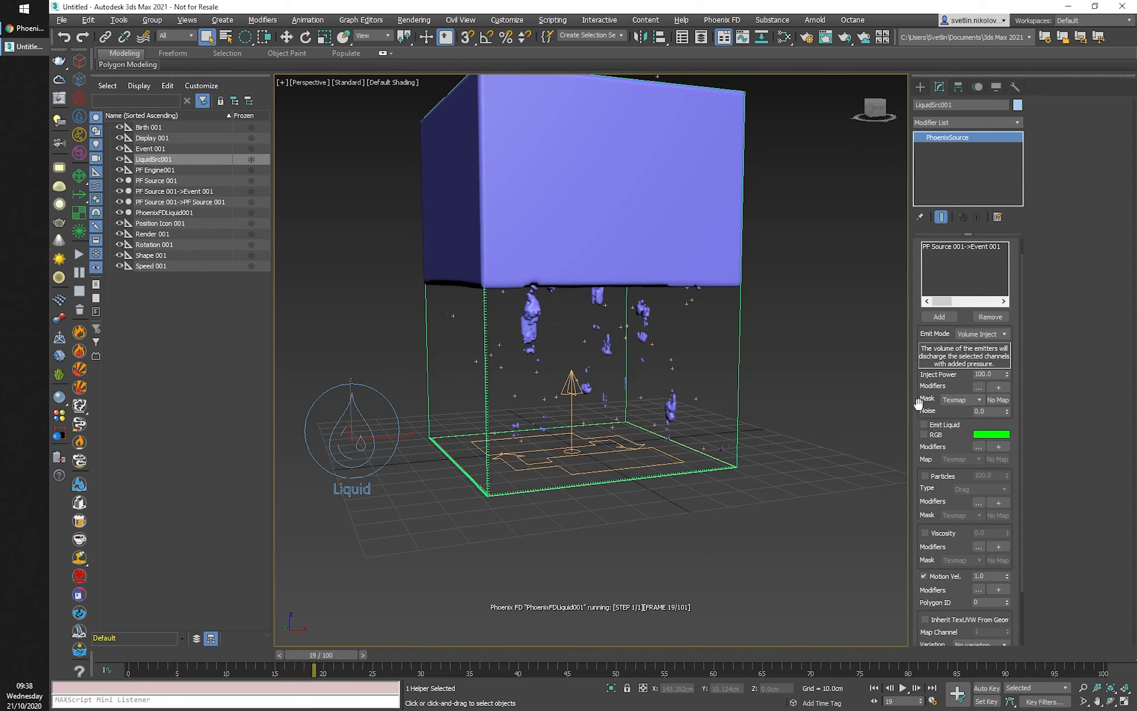
{"action": "scroll", "coordinate": [915, 402], "scroll_direction": "down", "scroll_amount": 3}
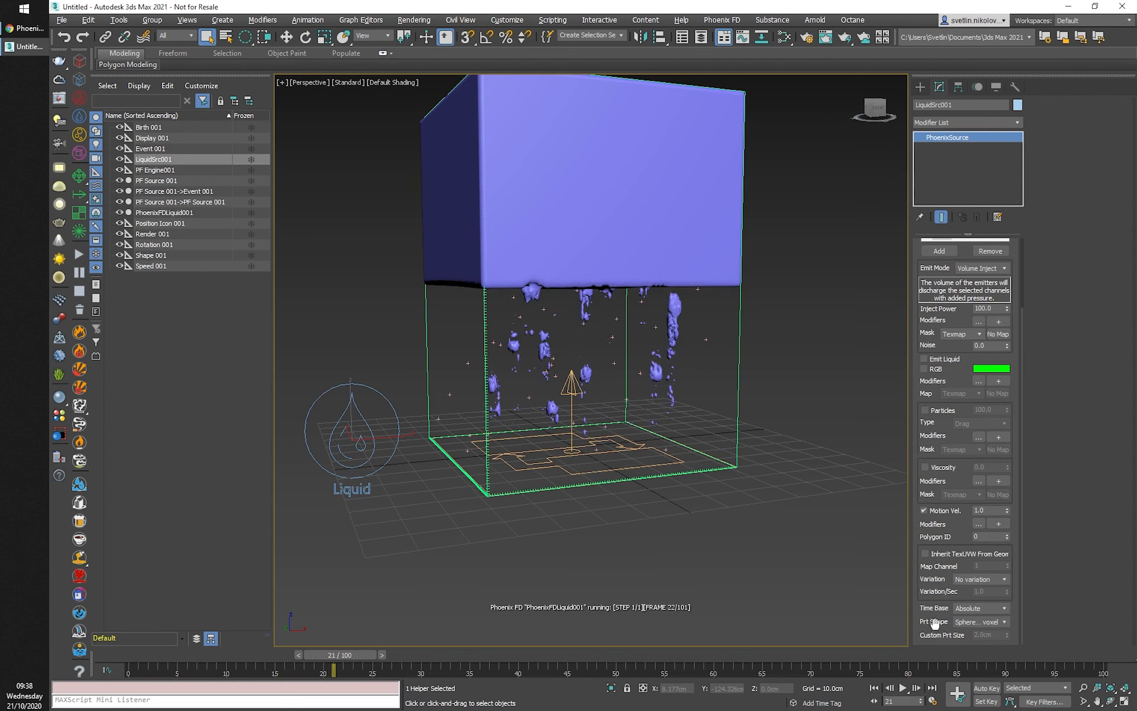
{"action": "left_click", "coordinate": [988, 621]}
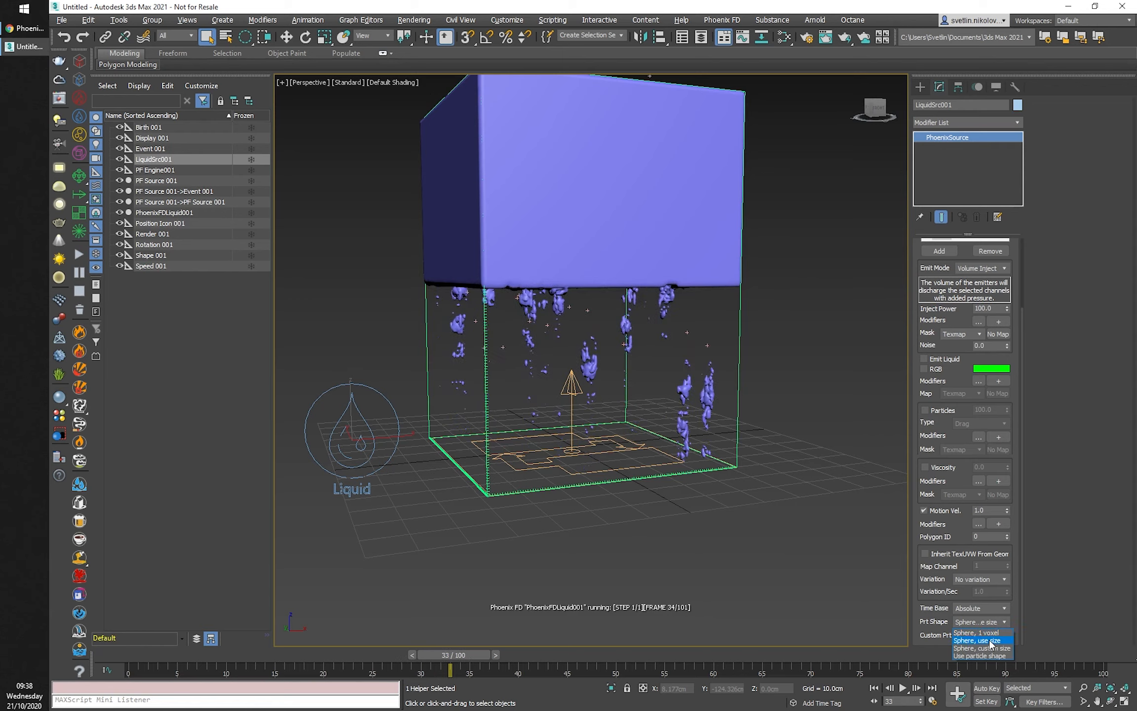
{"action": "left_click", "coordinate": [991, 641]}
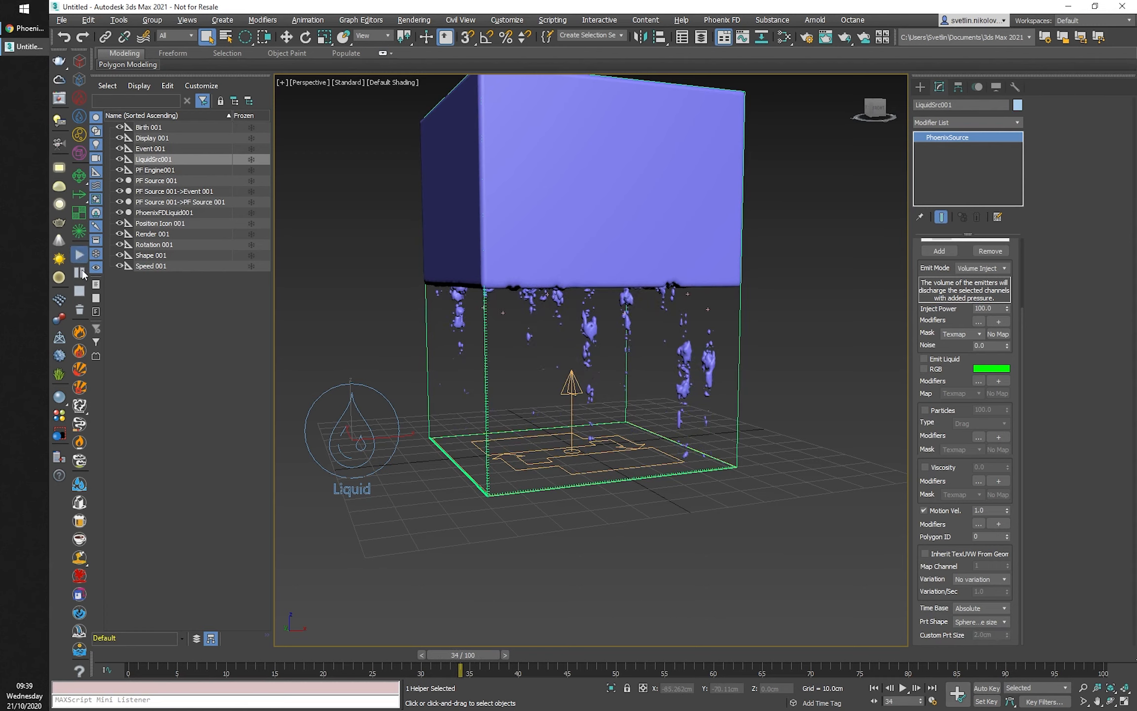
{"action": "left_click", "coordinate": [79, 293]}
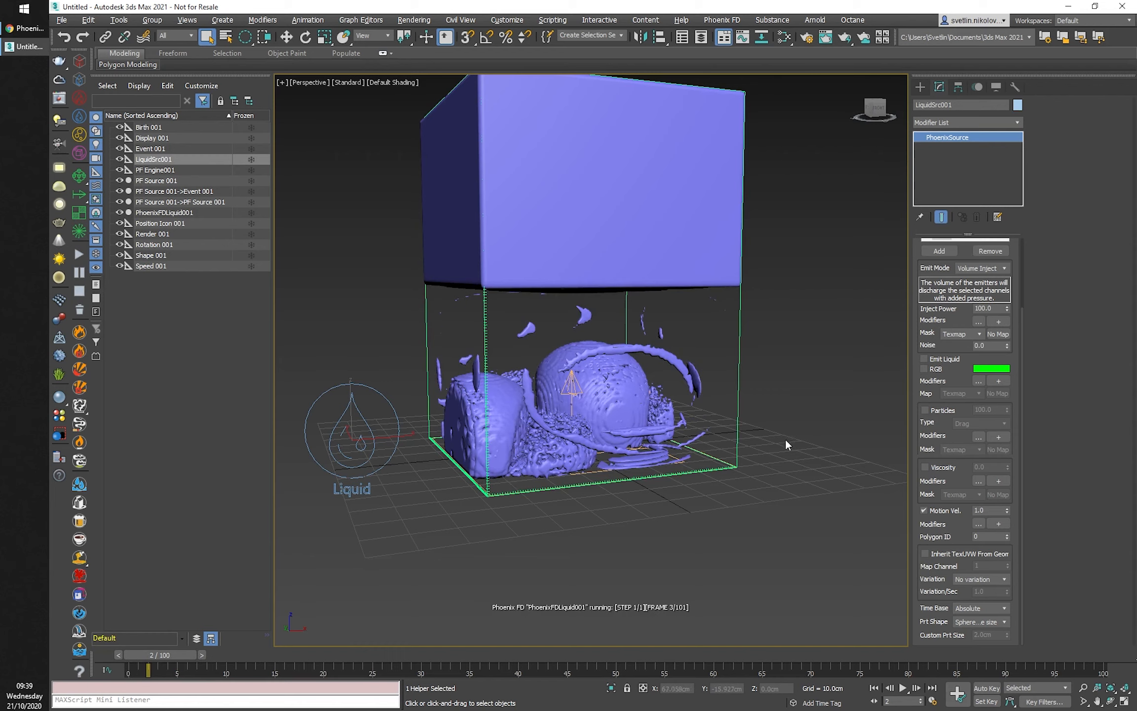
Stop the simulation and change the PF Source's Shape 001 operator from a cube to Sphere 20-sides in Particle View.
{"action": "left_click", "coordinate": [79, 292]}
{"action": "left_click", "coordinate": [578, 443]}
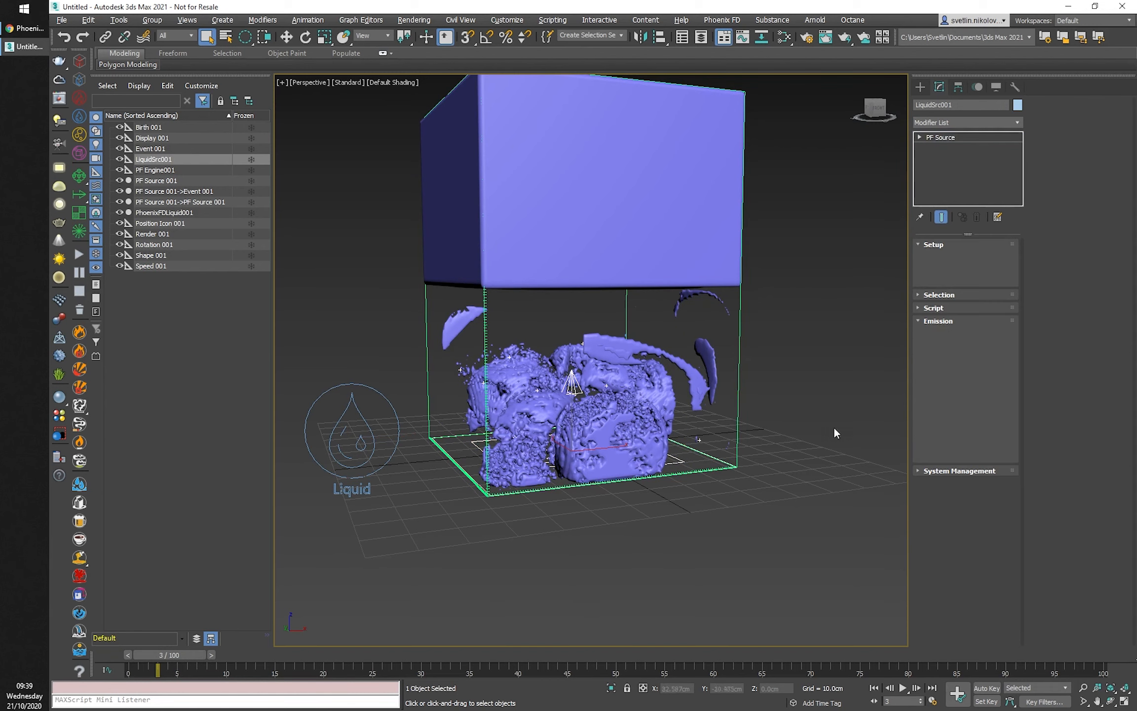
{"action": "left_click", "coordinate": [975, 274]}
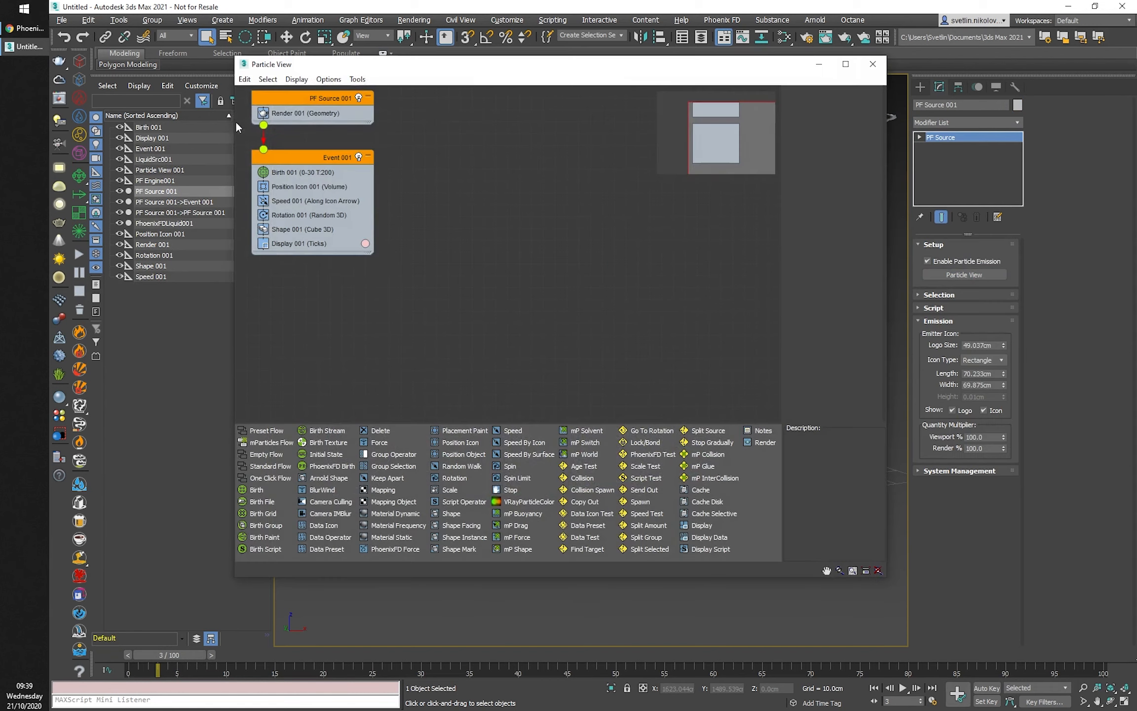
{"action": "left_click", "coordinate": [287, 230]}
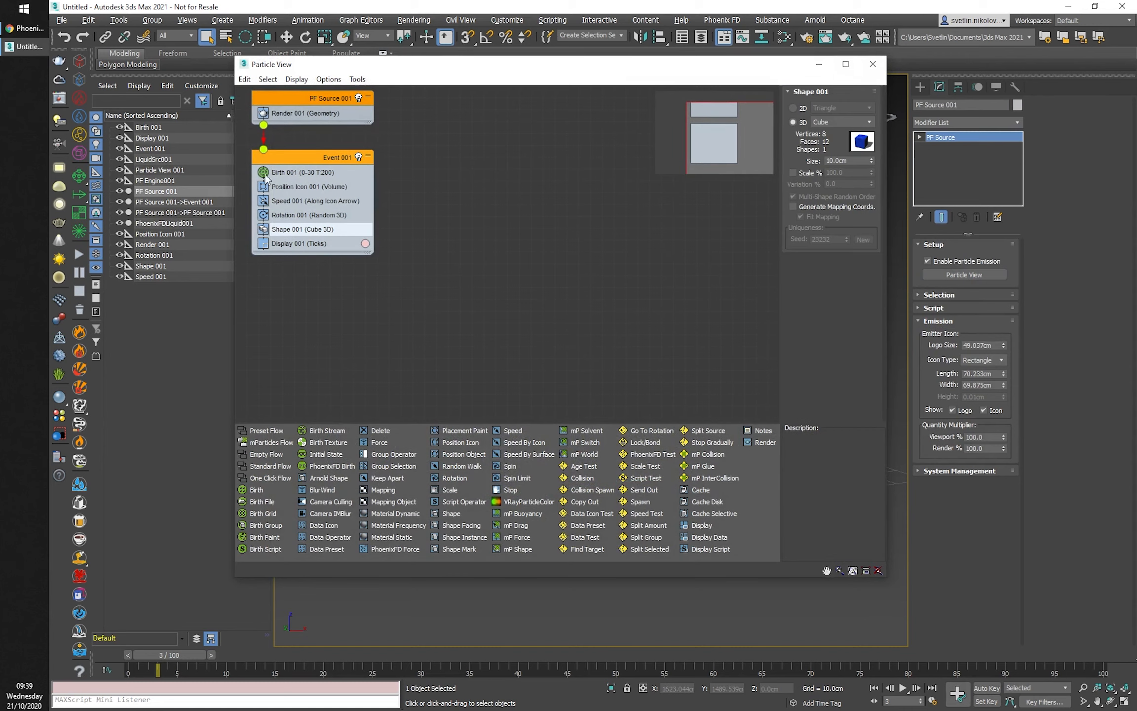
{"action": "left_click_drag", "start_coordinate": [457, 68], "coordinate": [417, 71]}
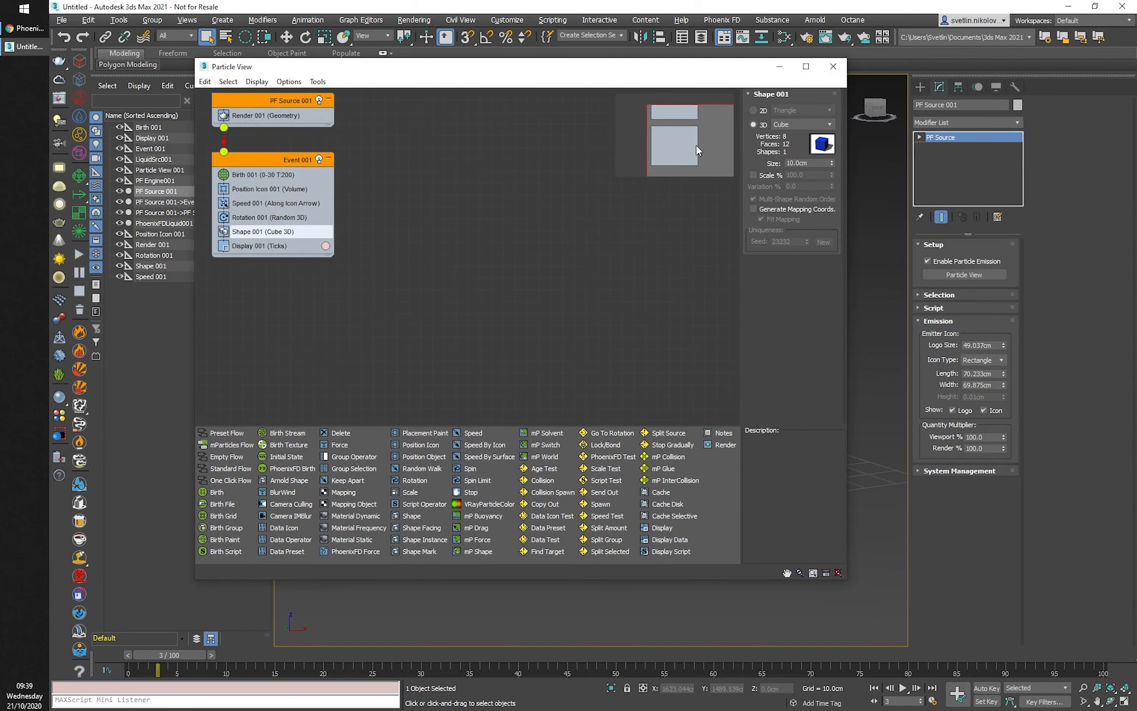
{"action": "left_click", "coordinate": [798, 124]}
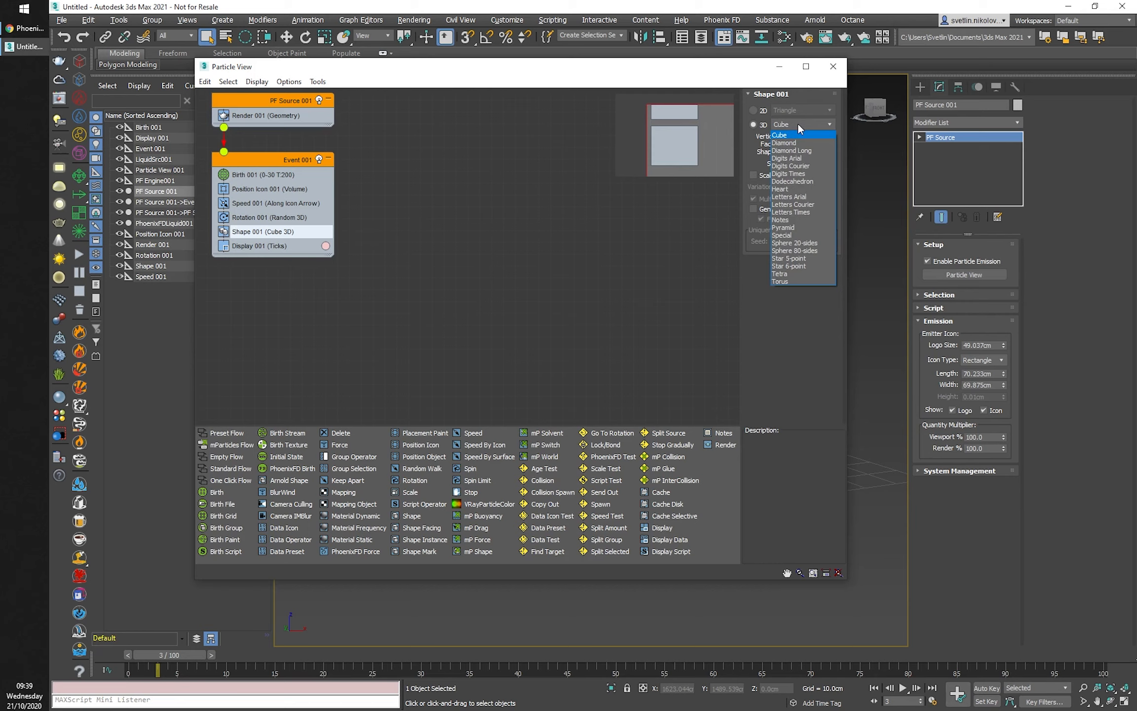
{"action": "left_click", "coordinate": [800, 242]}
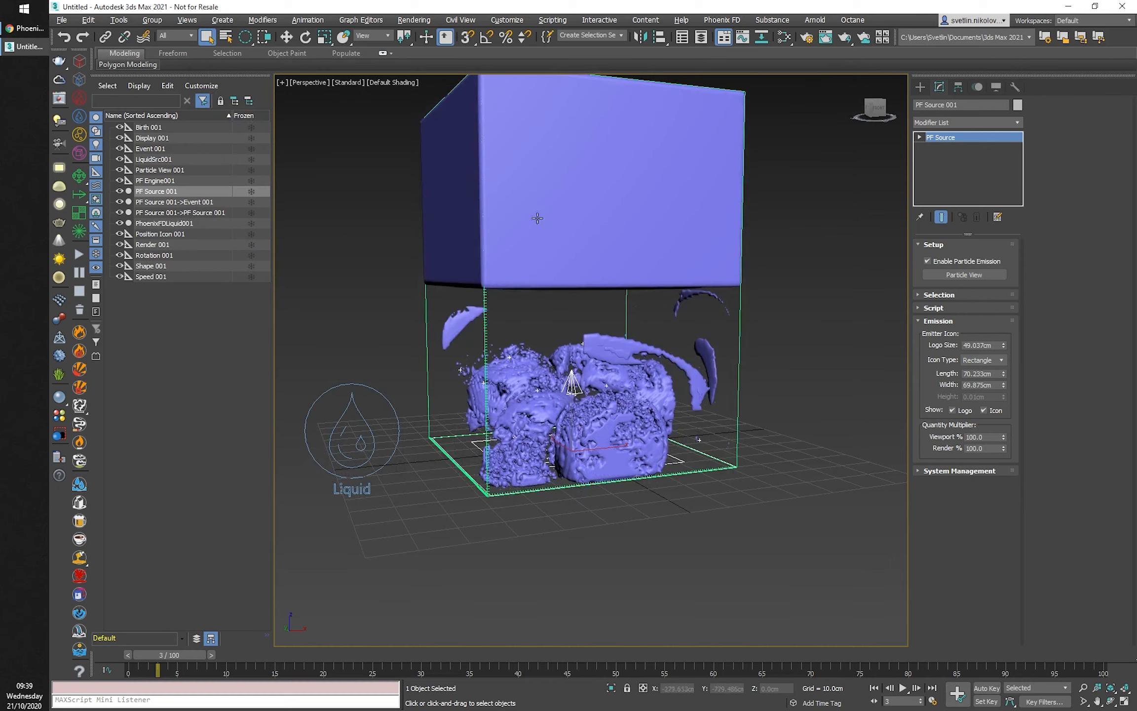
{"action": "left_click", "coordinate": [833, 66]}
Review the Liquid Source's Prt Shape options and keep Sphere, use size.
{"action": "left_click", "coordinate": [371, 396]}
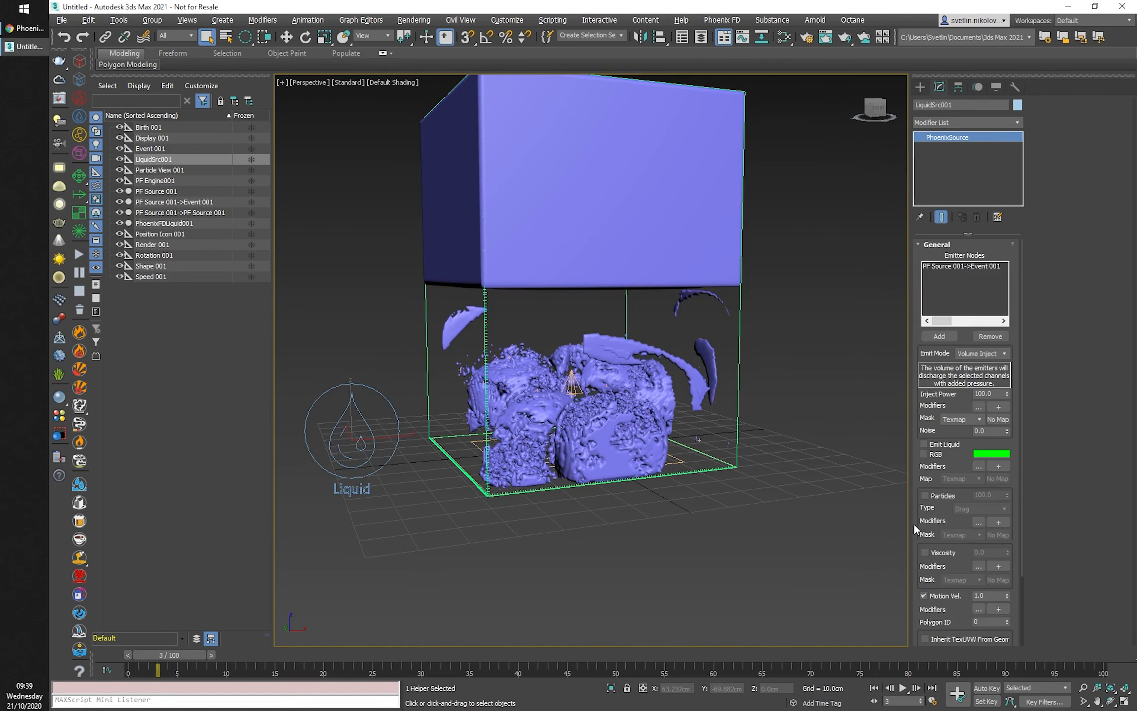
{"action": "scroll", "coordinate": [913, 522], "scroll_direction": "down", "scroll_amount": 3}
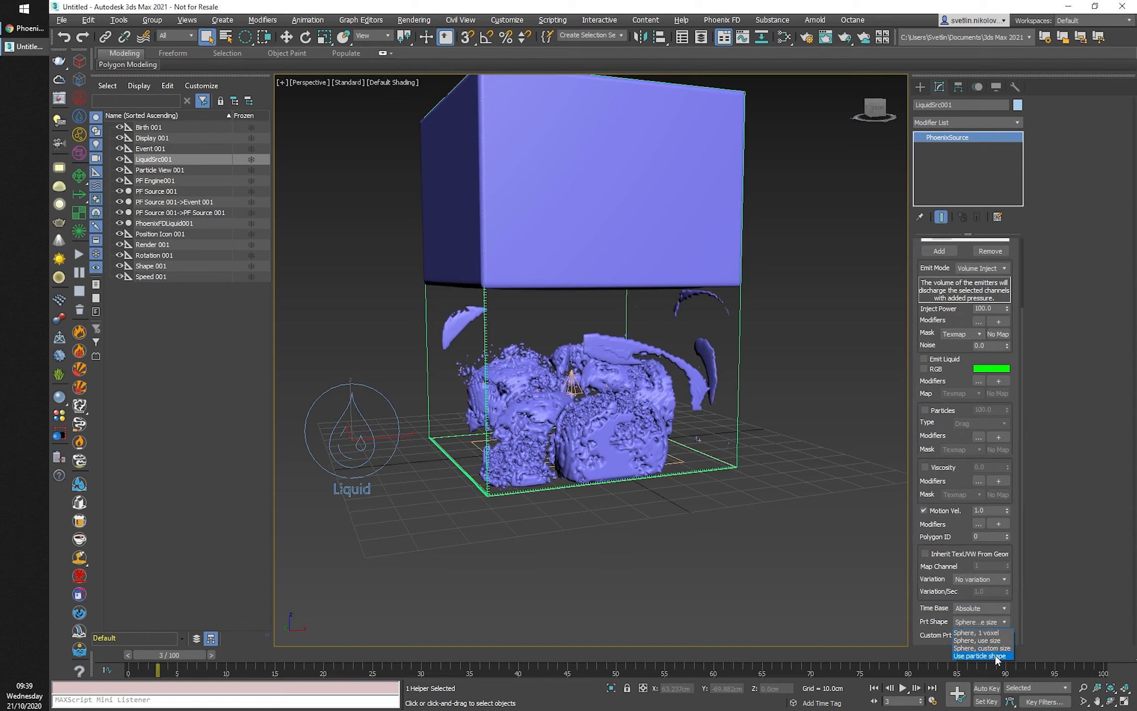
{"action": "left_click", "coordinate": [983, 641]}
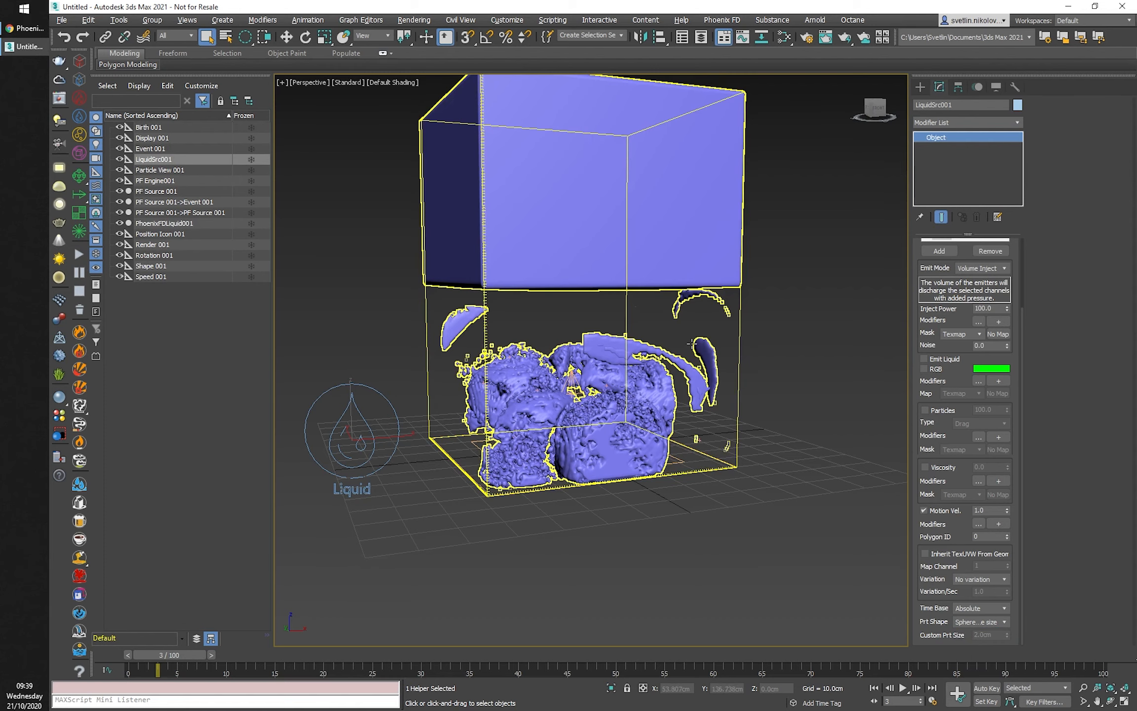
Set the PF Source's particle shape size to 1.5 cm in Particle View and run the simulation again.
{"action": "left_click", "coordinate": [682, 463]}
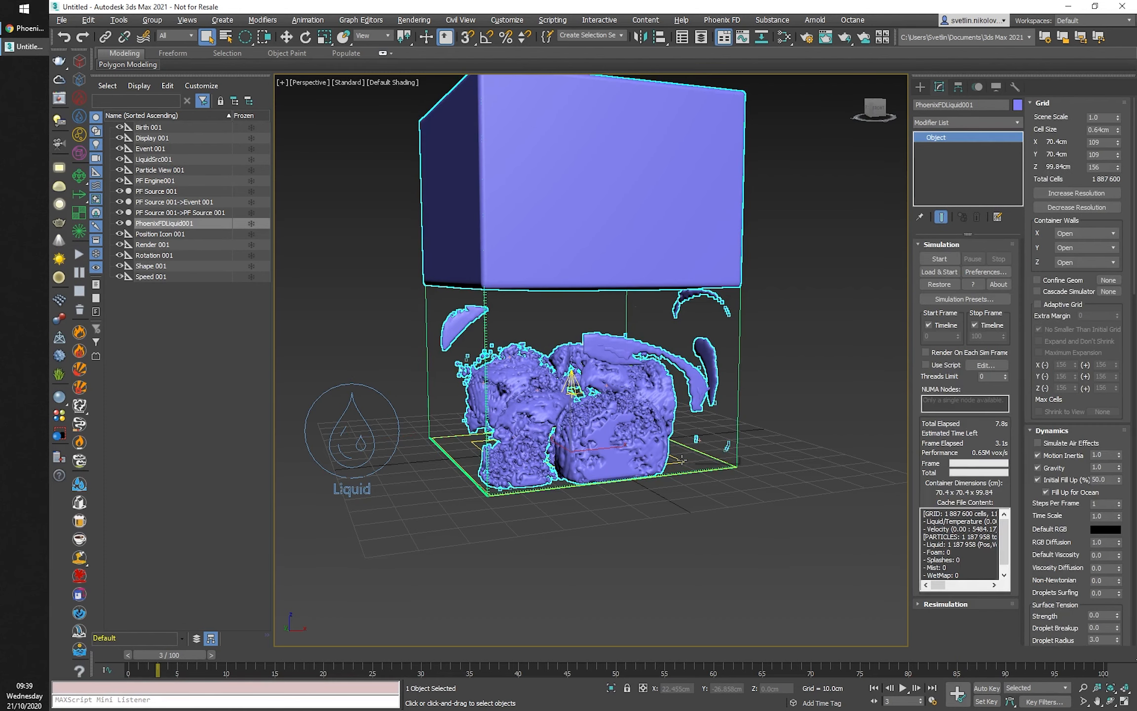
{"action": "left_click", "coordinate": [681, 462]}
{"action": "left_click", "coordinate": [965, 274]}
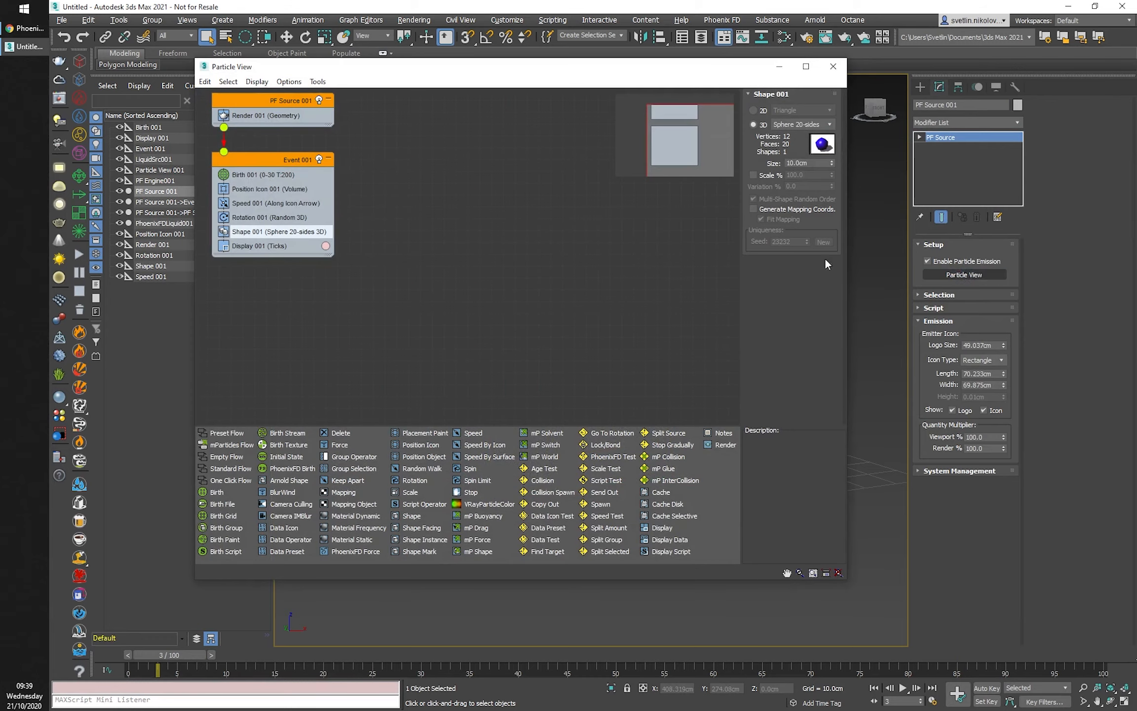
{"action": "left_click", "coordinate": [250, 232]}
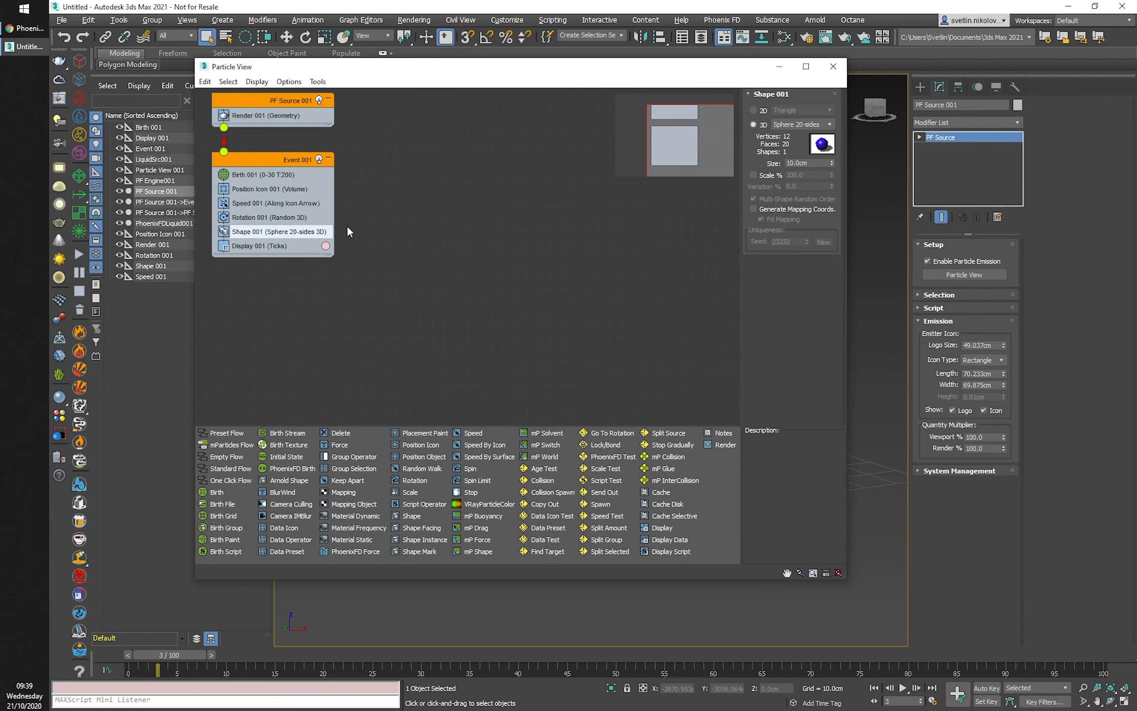
{"action": "double_click", "coordinate": [814, 163]}
{"action": "type", "text": "1.5"}
{"action": "left_click", "coordinate": [833, 66]}
{"action": "left_click", "coordinate": [76, 255]}
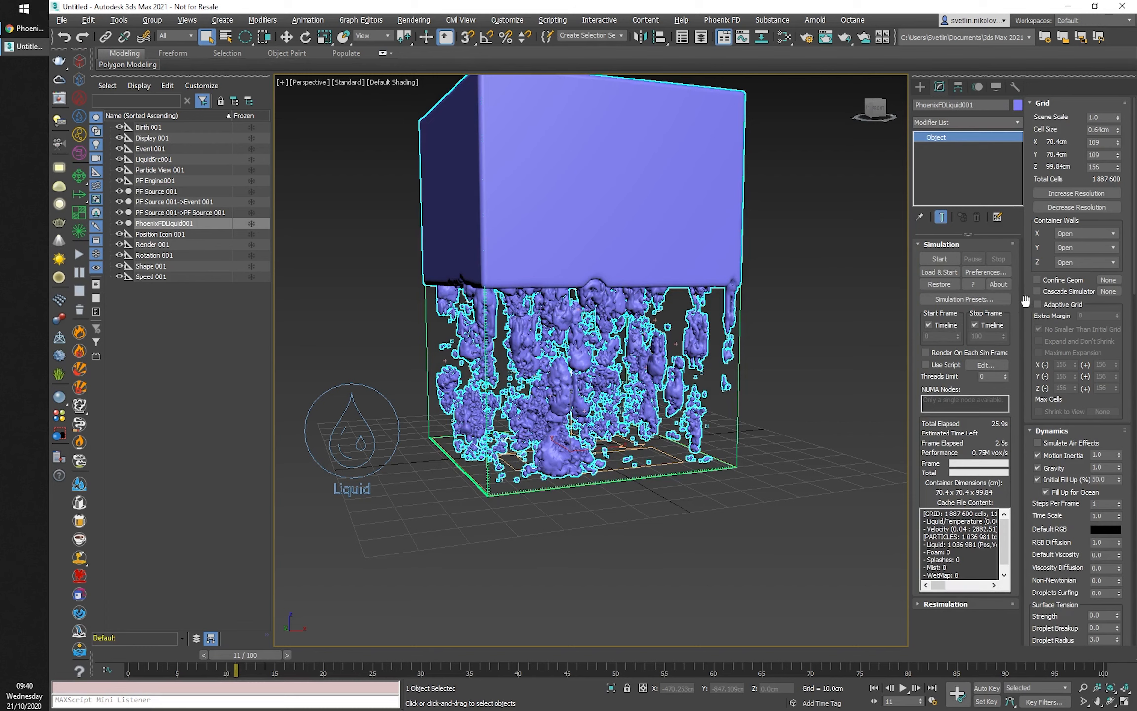
Set the container's Surface Tension Strength to 0.1.
{"action": "scroll", "coordinate": [1029, 464], "scroll_direction": "down", "scroll_amount": 5}
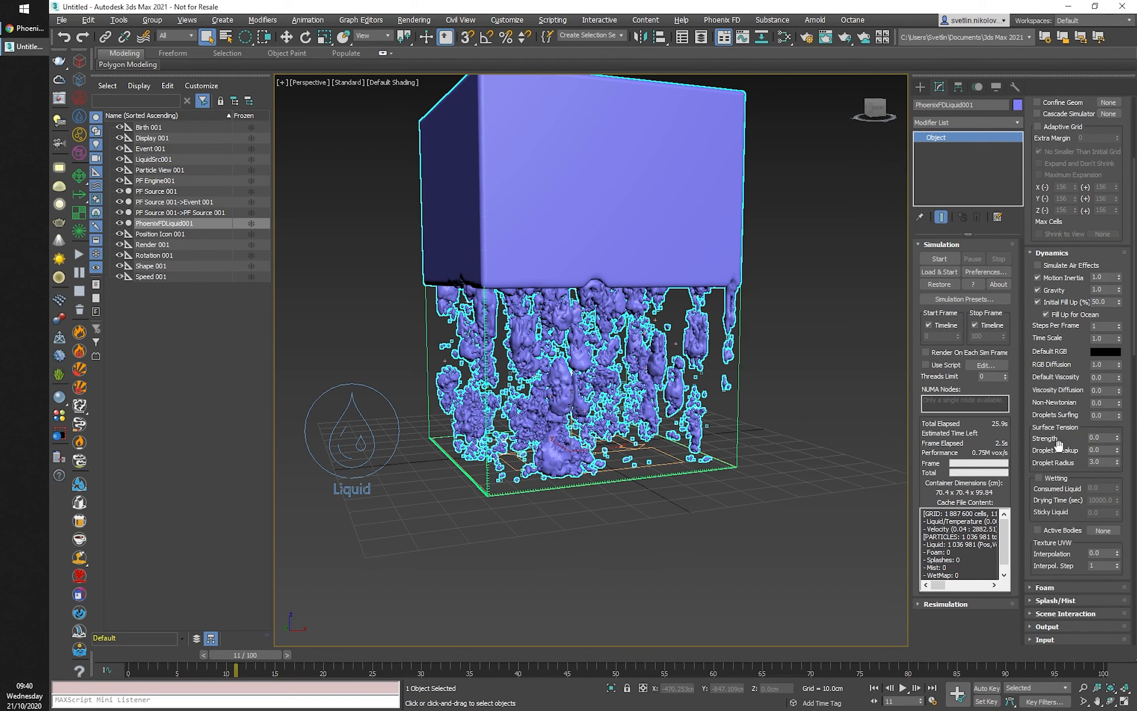
{"action": "double_click", "coordinate": [1105, 436]}
{"action": "left_click", "coordinate": [1039, 390]}
{"action": "scroll", "coordinate": [1036, 415], "scroll_direction": "up", "scroll_amount": 1}
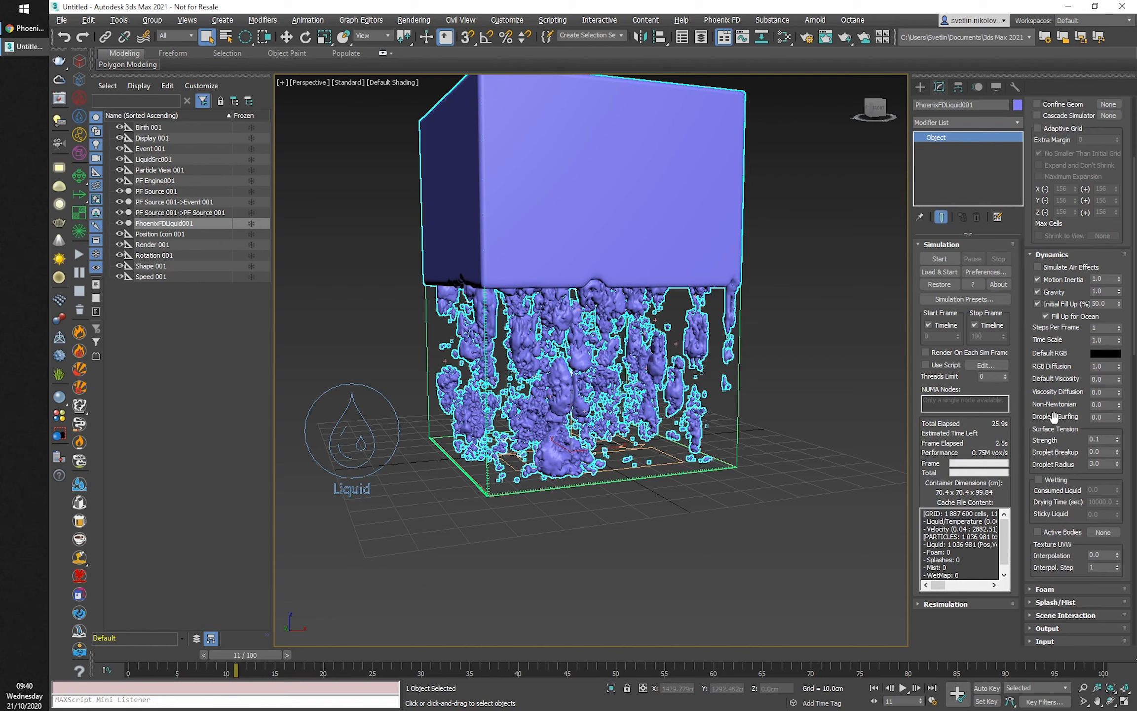
Disable Invert Liquid Volume in the container's rendering settings and scrub back to frame 8 to examine the liquid surface from above.
{"action": "scroll", "coordinate": [1029, 425], "scroll_direction": "down", "scroll_amount": 10}
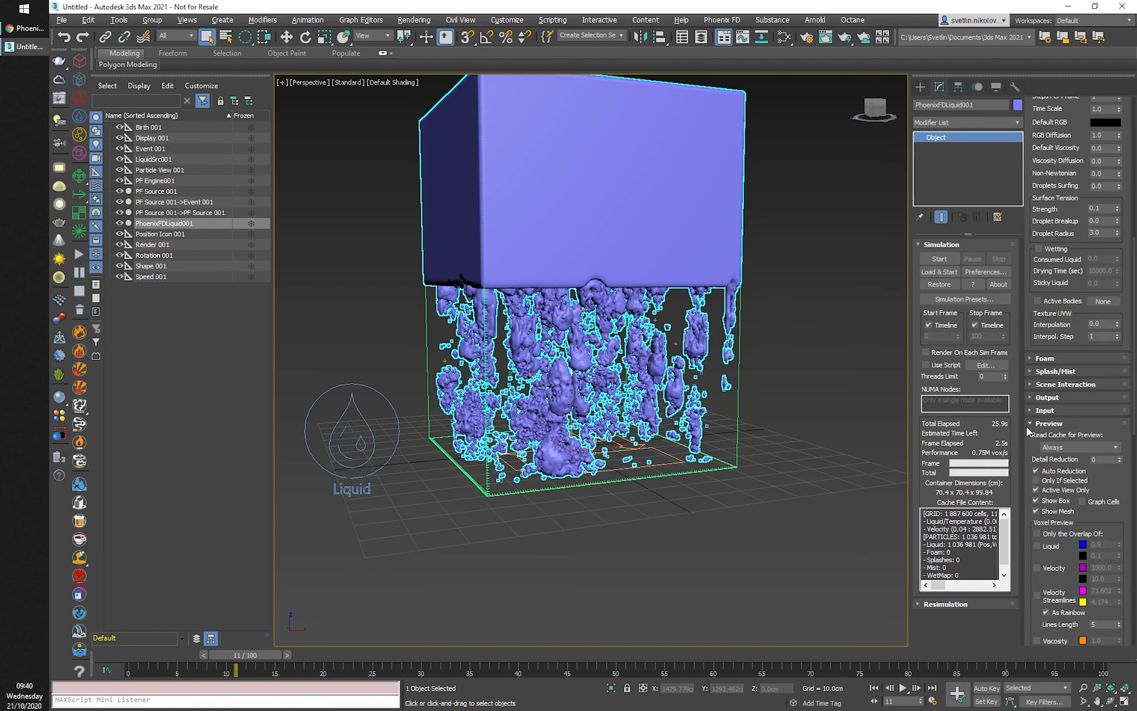
{"action": "scroll", "coordinate": [1026, 430], "scroll_direction": "down", "scroll_amount": 2}
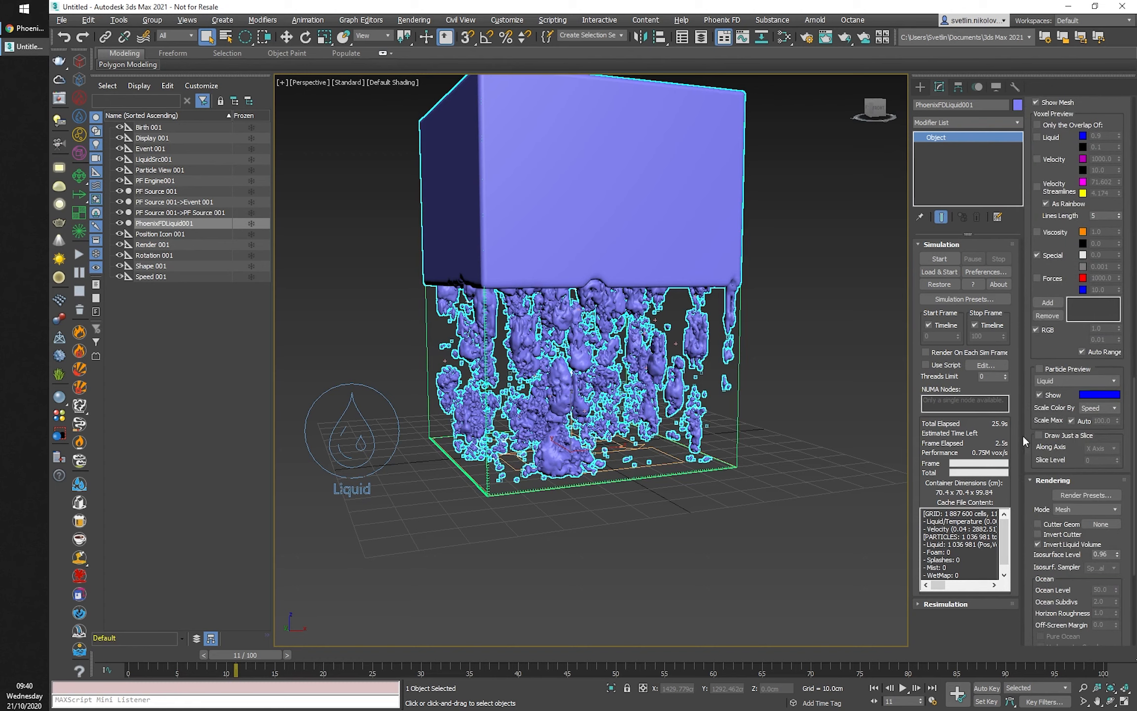
{"action": "left_click", "coordinate": [1057, 544]}
{"action": "middle_click_drag", "start_coordinate": [721, 415], "coordinate": [722, 448], "text": "alt"}
{"action": "left_click", "coordinate": [780, 415]}
{"action": "left_click_drag", "start_coordinate": [241, 656], "coordinate": [218, 664]}
{"action": "key", "text": "q"}
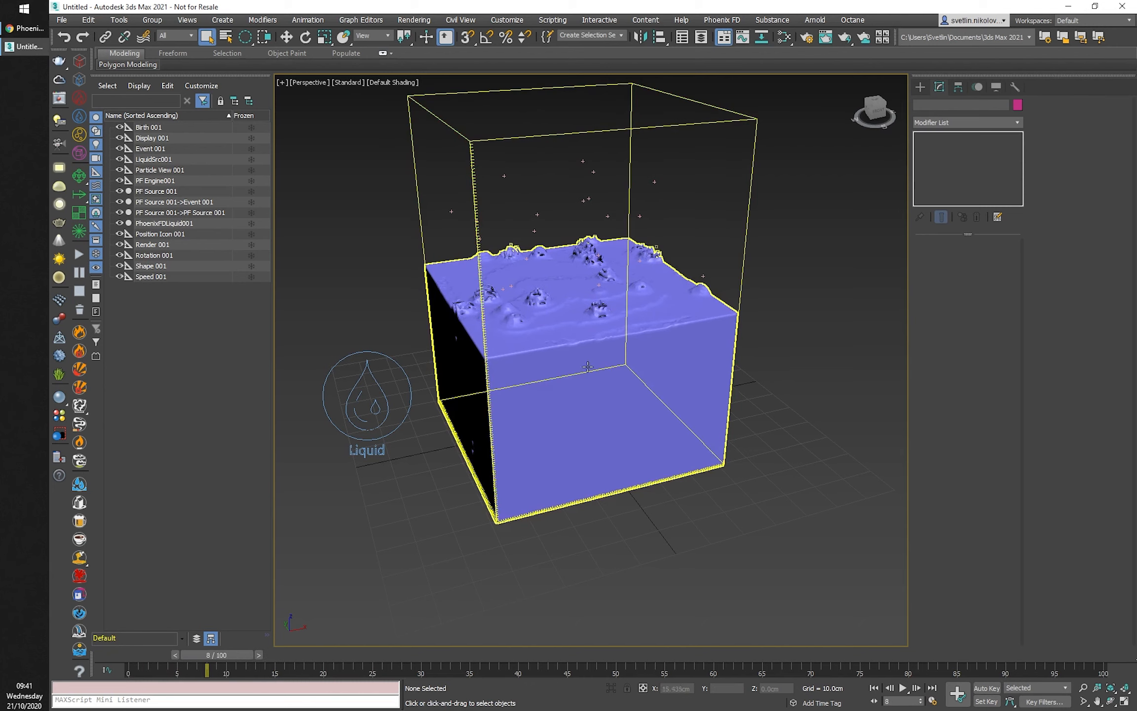
{"action": "middle_click_drag", "start_coordinate": [587, 366], "coordinate": [718, 309], "text": "alt"}
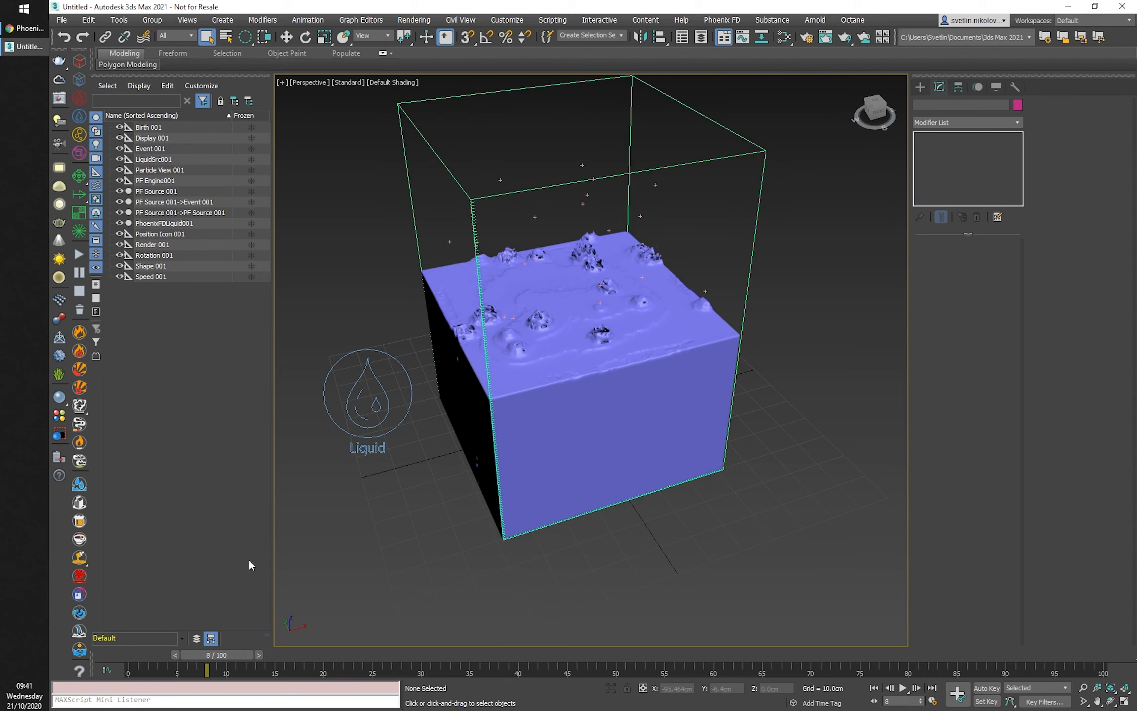
Scrub to frame 11, examine the splashes above the liquid surface from the side, and select the PF Source particles.
{"action": "mouse_move", "coordinate": [227, 656]}
{"action": "left_mouse_down"}
{"action": "mouse_move", "coordinate": [247, 652]}
{"action": "mouse_move", "coordinate": [214, 653]}
{"action": "mouse_move", "coordinate": [243, 652]}
{"action": "mouse_move", "coordinate": [227, 652]}
{"action": "left_mouse_up"}
{"action": "key", "text": "q"}
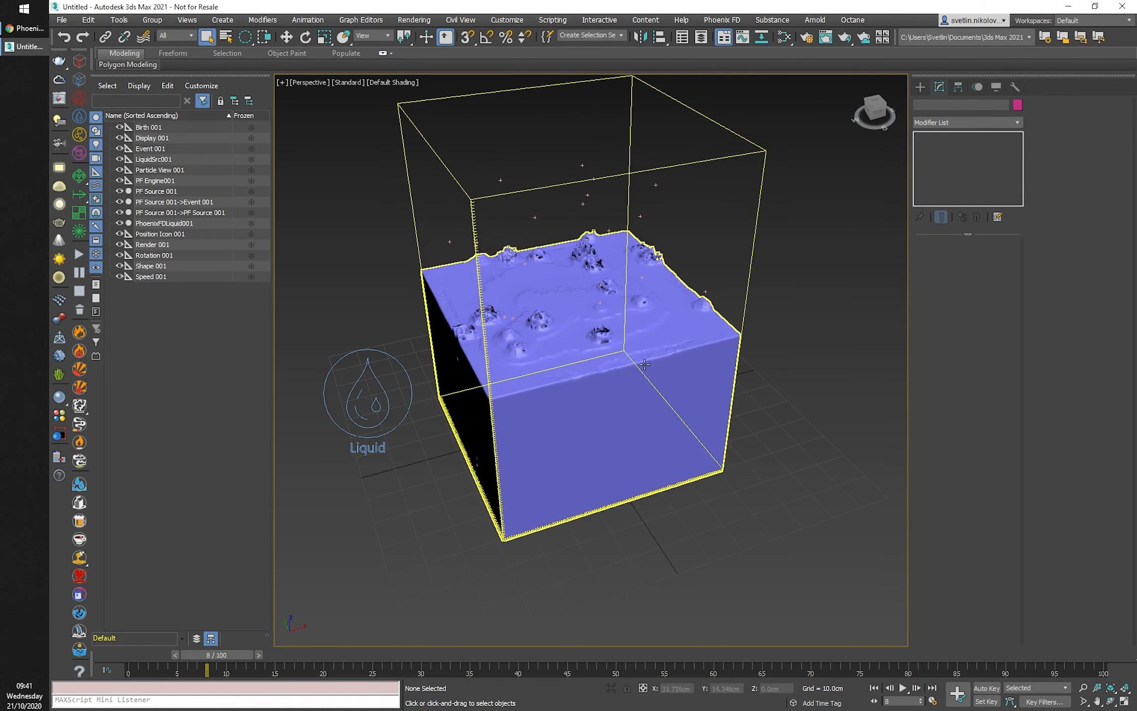
{"action": "left_click", "coordinate": [548, 500]}
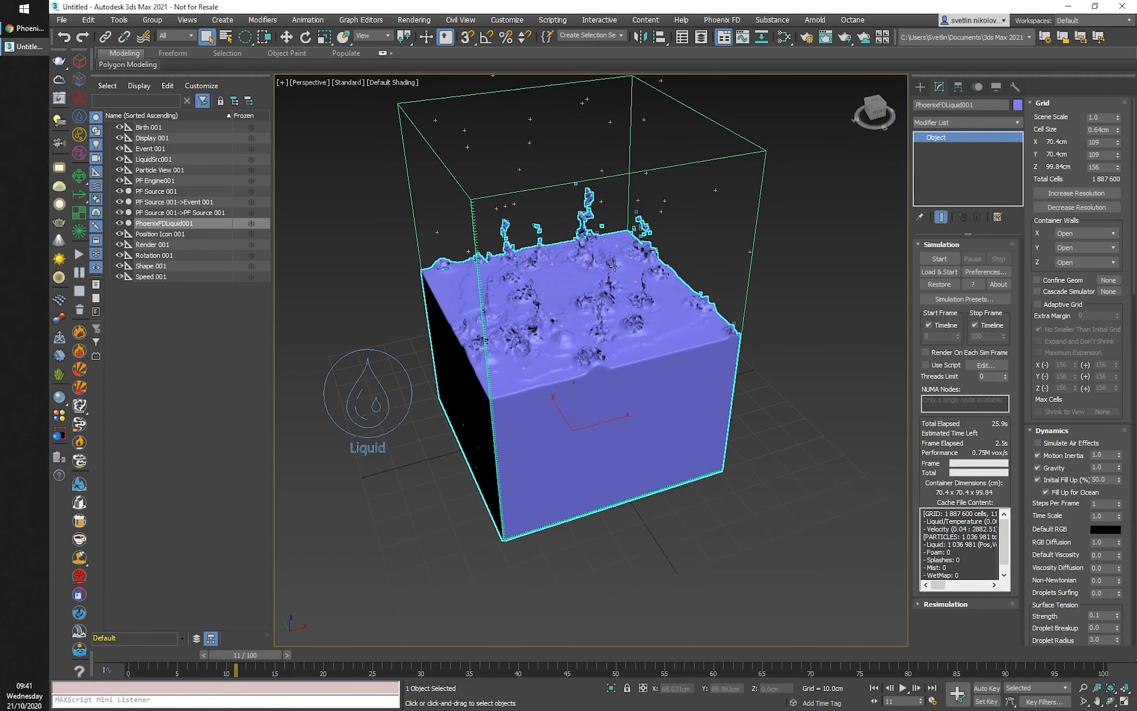
{"action": "middle_click_drag", "start_coordinate": [809, 452], "coordinate": [797, 420], "text": "alt"}
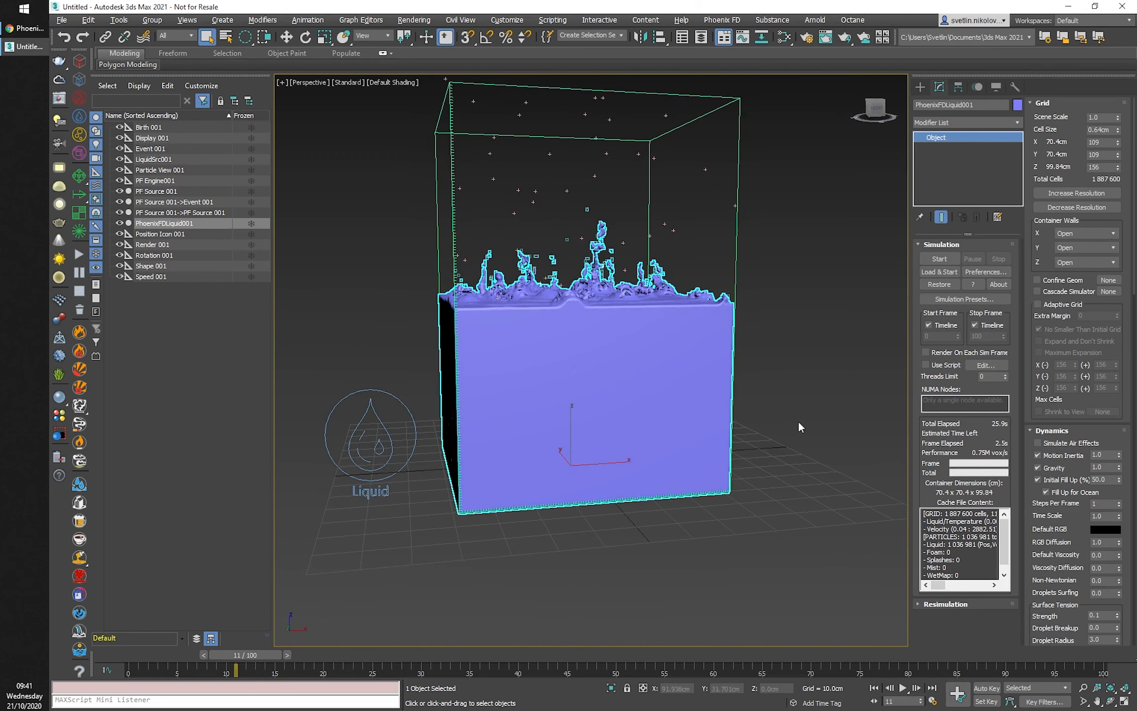
{"action": "left_click", "coordinate": [535, 191]}
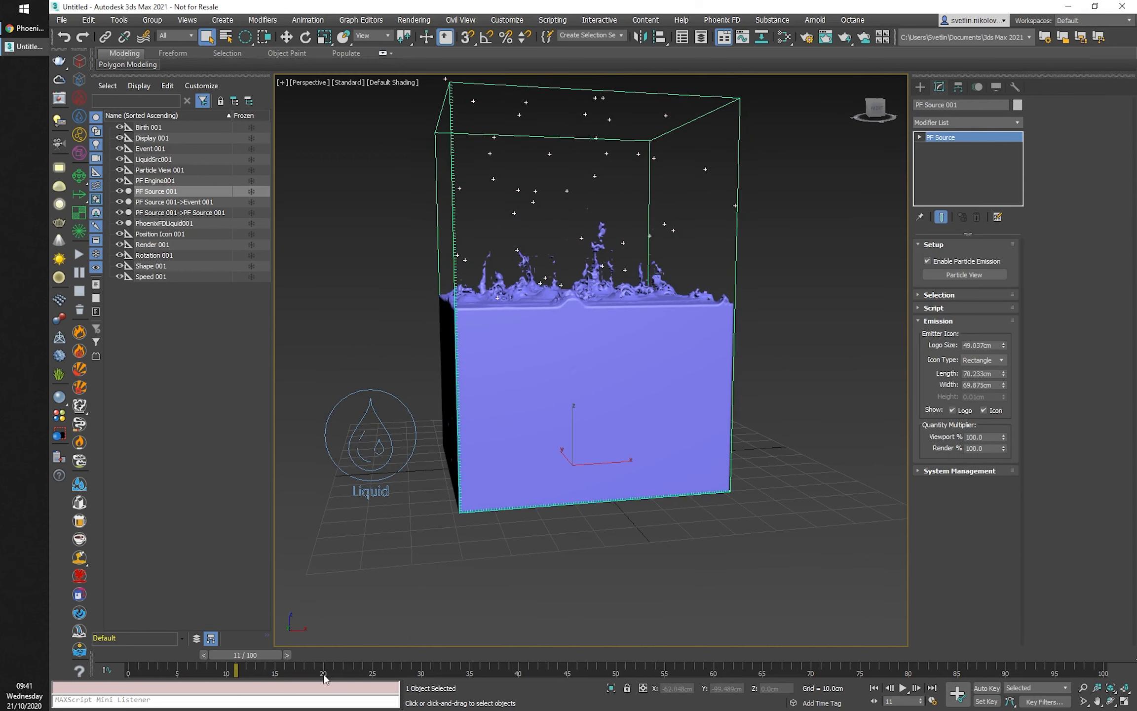
Set the Speed operator of the PF Source's particles to 100 cm in Particle View.
{"action": "mouse_move", "coordinate": [248, 655]}
{"action": "left_mouse_down"}
{"action": "mouse_move", "coordinate": [210, 655]}
{"action": "mouse_move", "coordinate": [264, 653]}
{"action": "mouse_move", "coordinate": [226, 650]}
{"action": "mouse_move", "coordinate": [247, 652]}
{"action": "left_mouse_up"}
{"action": "left_click", "coordinate": [967, 274]}
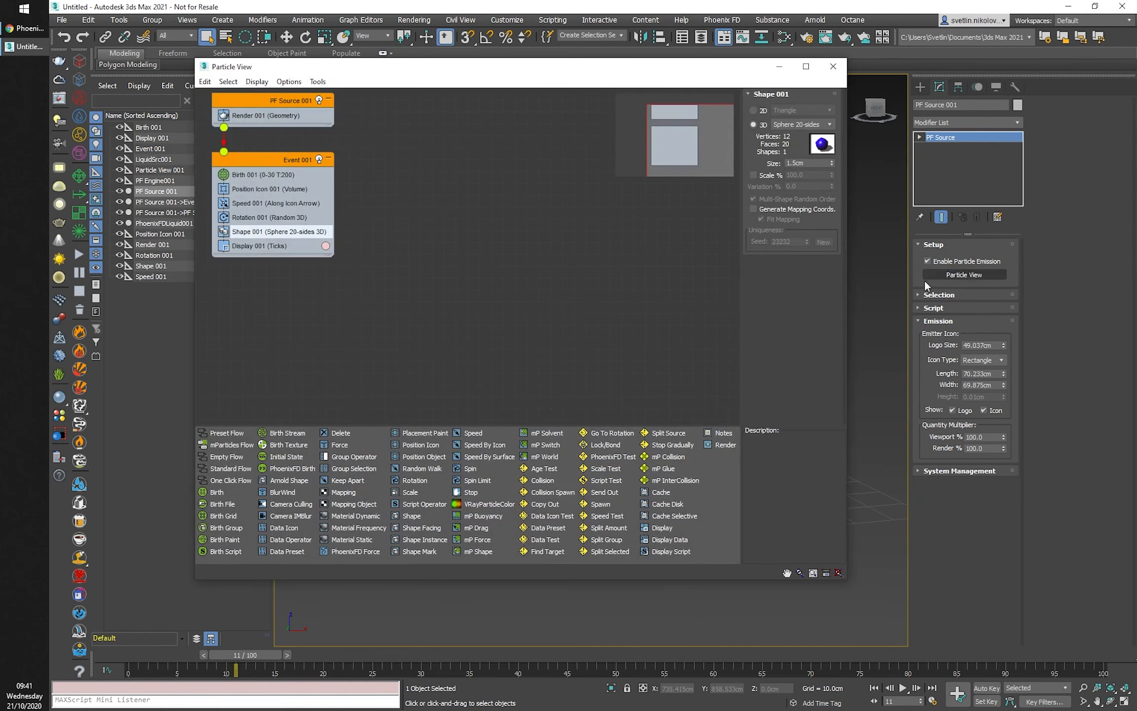
{"action": "left_click", "coordinate": [251, 175]}
{"action": "left_click", "coordinate": [256, 203]}
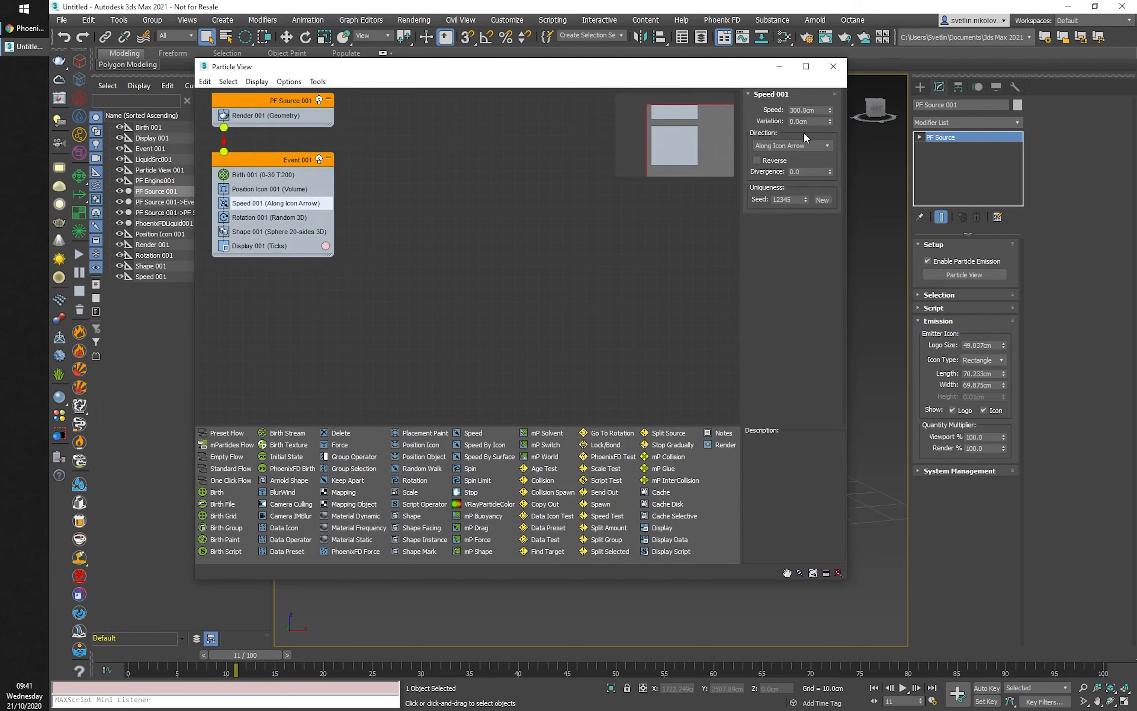
{"action": "left_click", "coordinate": [794, 110]}
{"action": "key", "text": "BackSpace"}
{"action": "type", "text": "1"}
{"action": "left_click", "coordinate": [833, 66]}
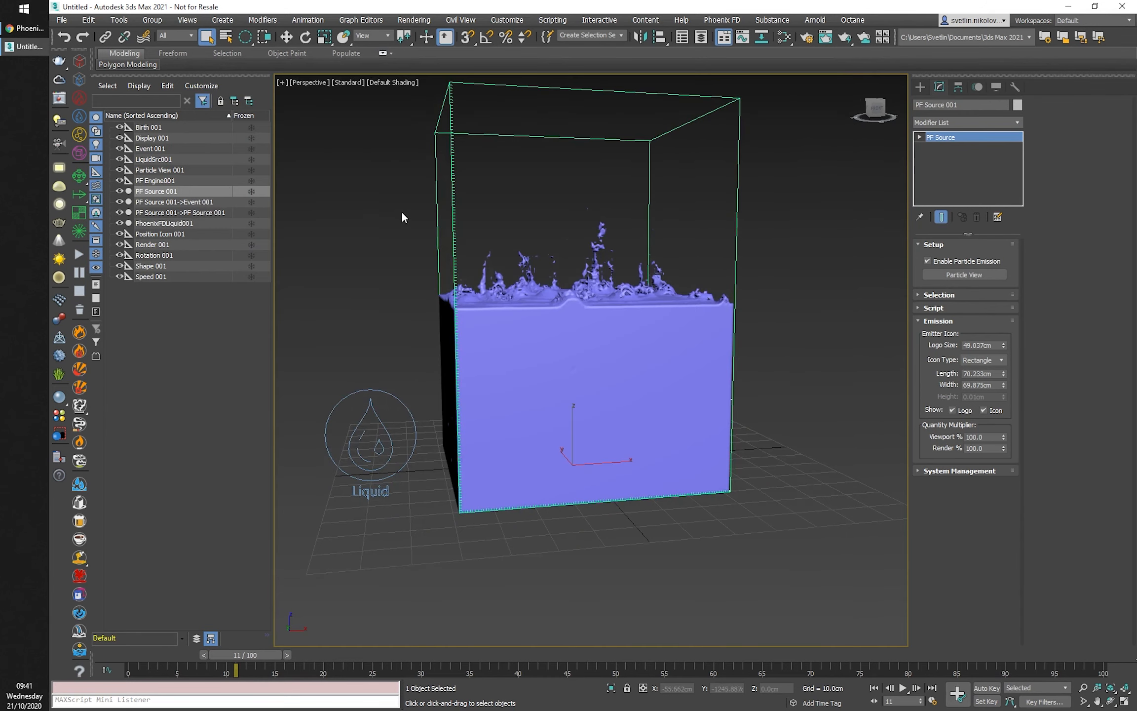
Enable Invert Liquid Volume in the liquid container's rendering settings and scrub to frame 10 to examine the bubbles.
{"action": "left_click", "coordinate": [600, 361]}
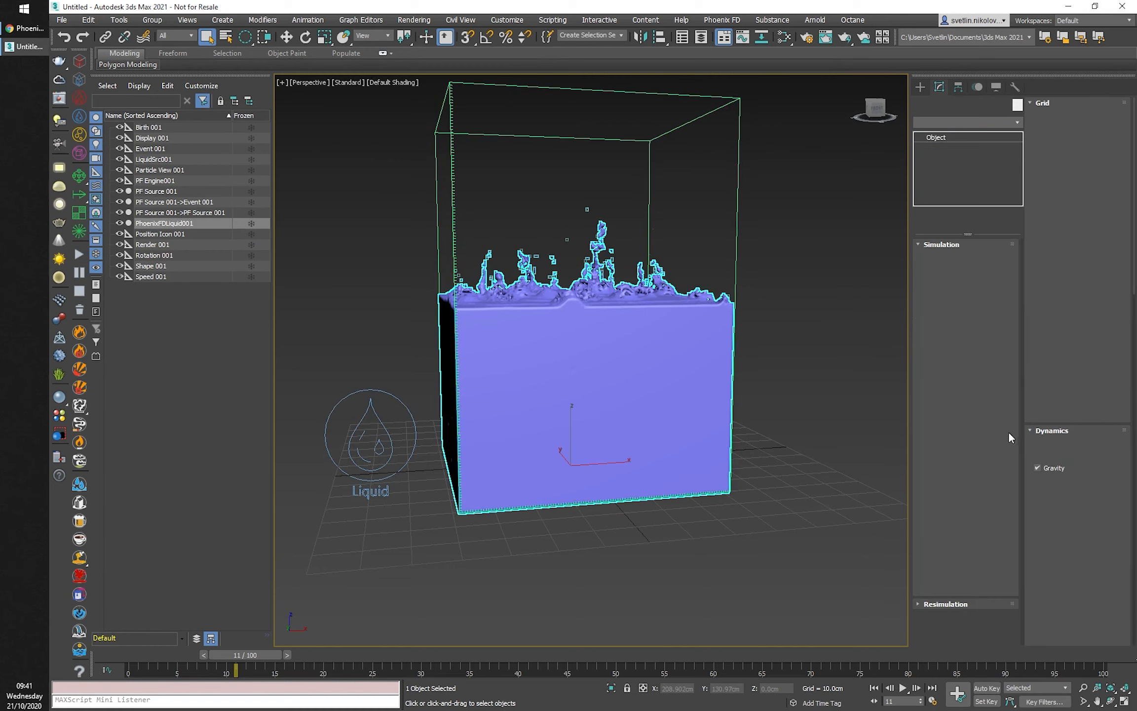
{"action": "scroll", "coordinate": [1028, 471], "scroll_direction": "down", "scroll_amount": 10}
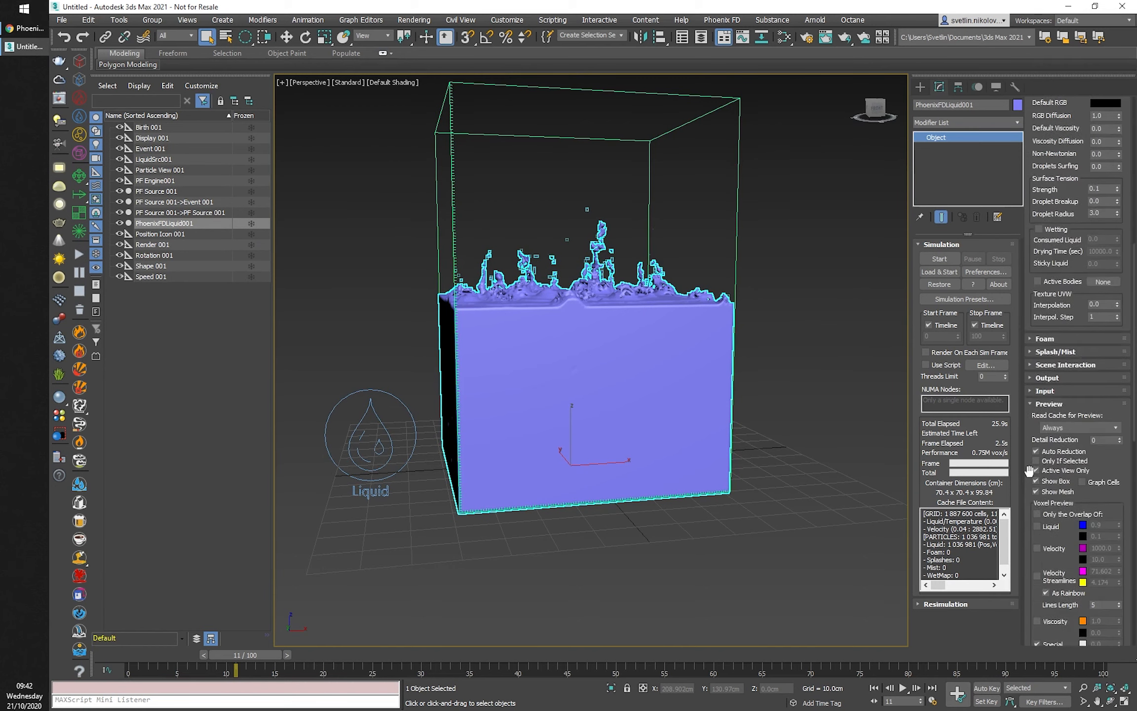
{"action": "scroll", "coordinate": [1030, 472], "scroll_direction": "down", "scroll_amount": 5}
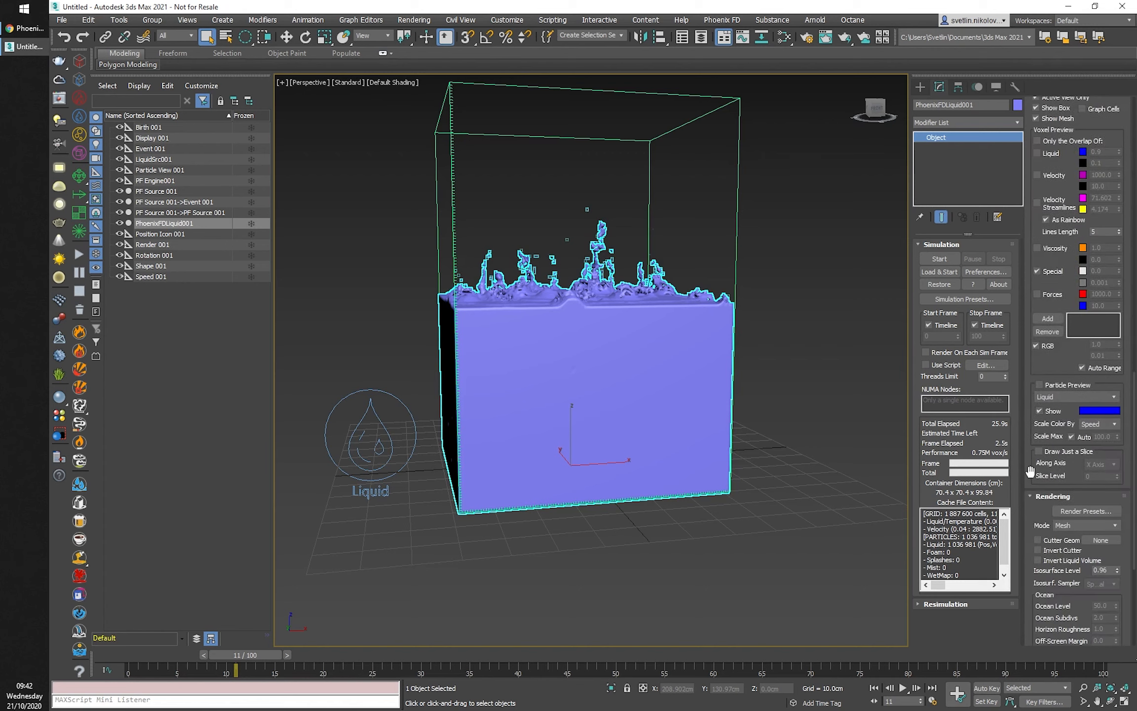
{"action": "left_click", "coordinate": [1038, 453]}
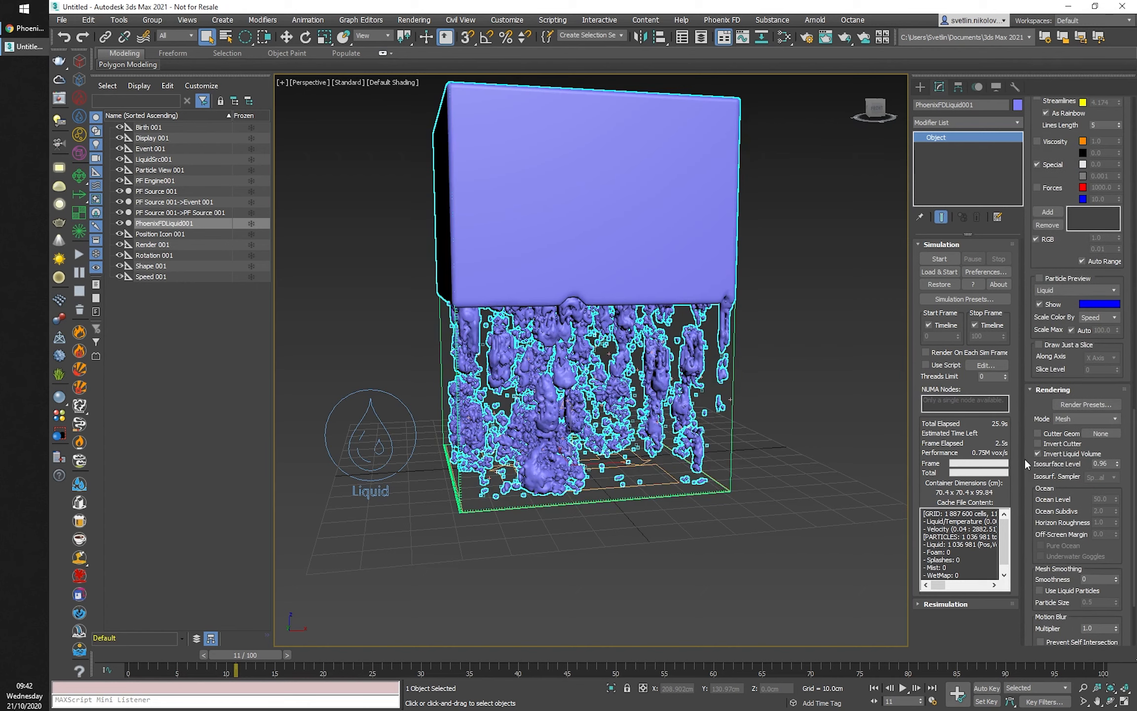
{"action": "left_click_drag", "start_coordinate": [252, 656], "coordinate": [242, 657]}
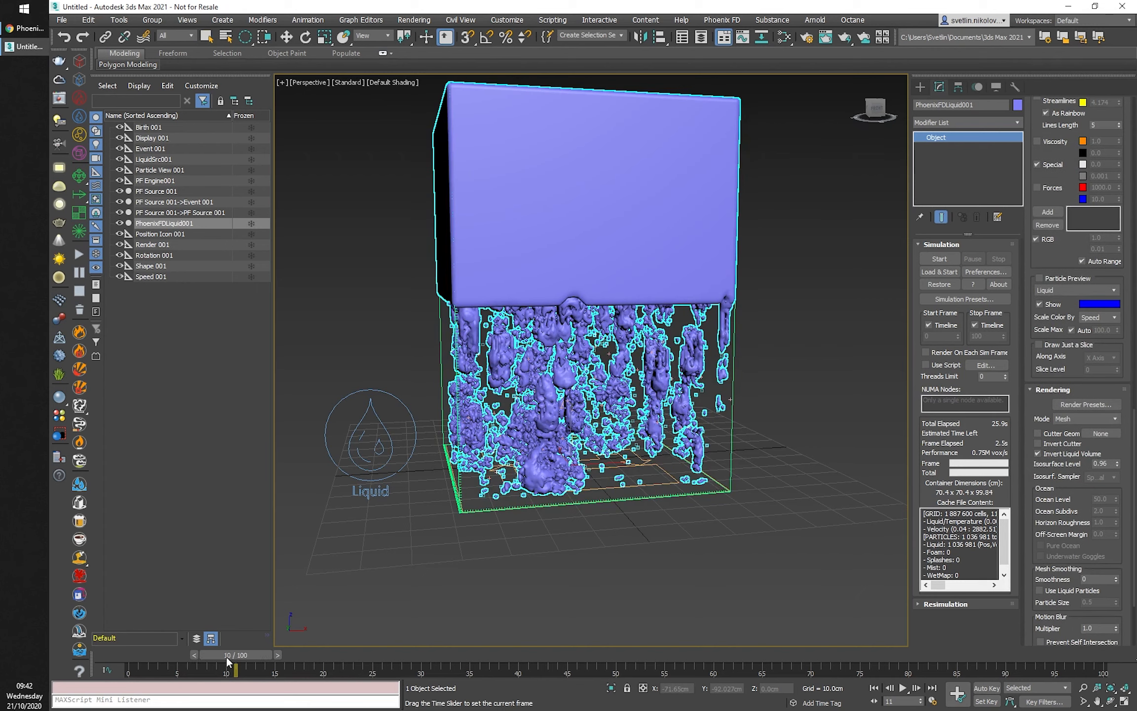
Set the container's Steps Per Frame to 2 in its dynamics settings and run the simulation again.
{"action": "scroll", "coordinate": [1027, 253], "scroll_direction": "up", "scroll_amount": 10}
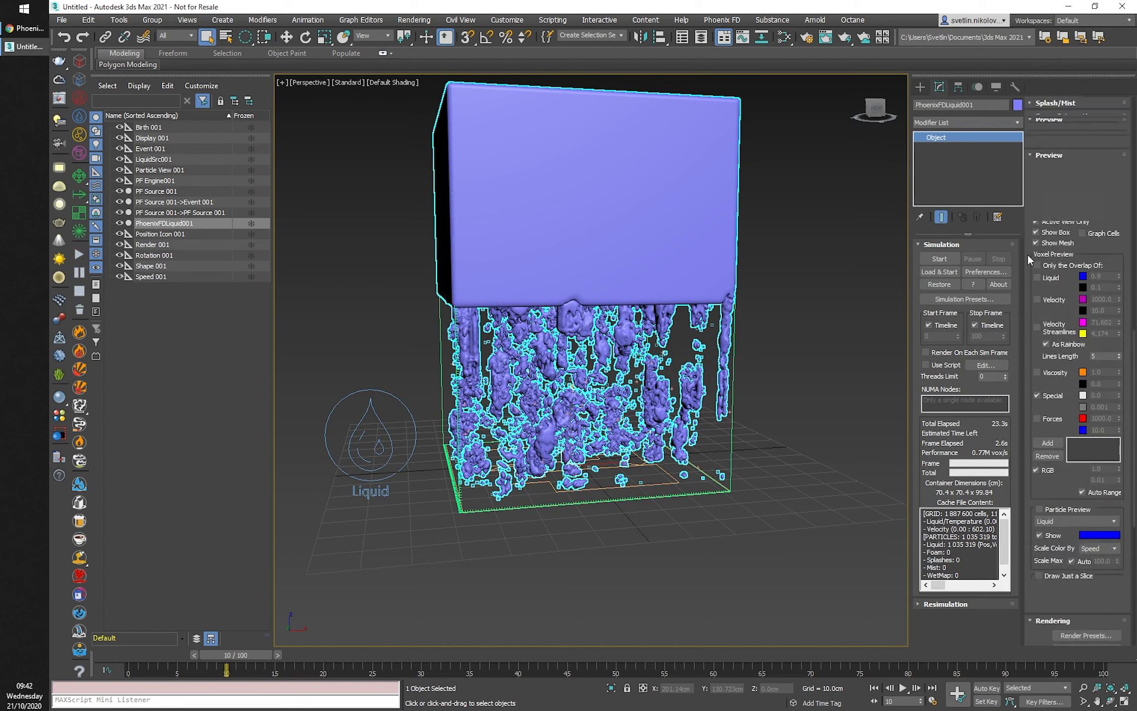
{"action": "scroll", "coordinate": [1028, 255], "scroll_direction": "up", "scroll_amount": 5}
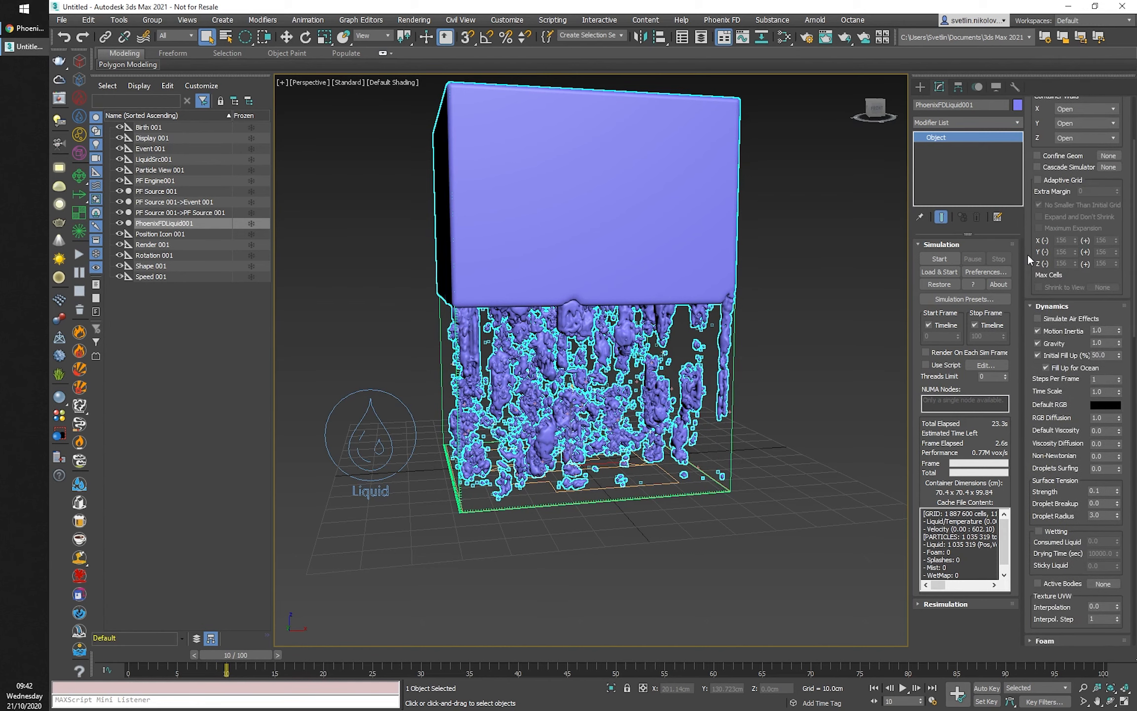
{"action": "double_click", "coordinate": [1104, 378]}
{"action": "type", "text": "2"}
{"action": "left_click", "coordinate": [939, 260]}
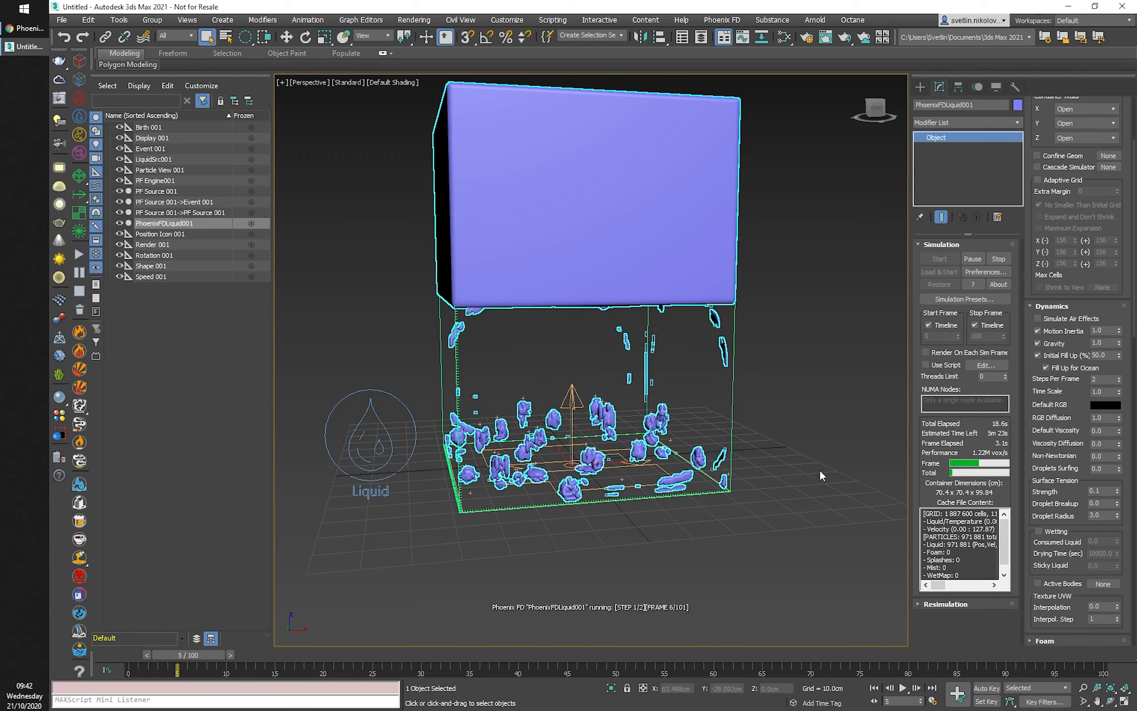
Enable Scale on the PF Source's Shape operator in Particle View, with a variation of 80%.
{"action": "left_click", "coordinate": [574, 394]}
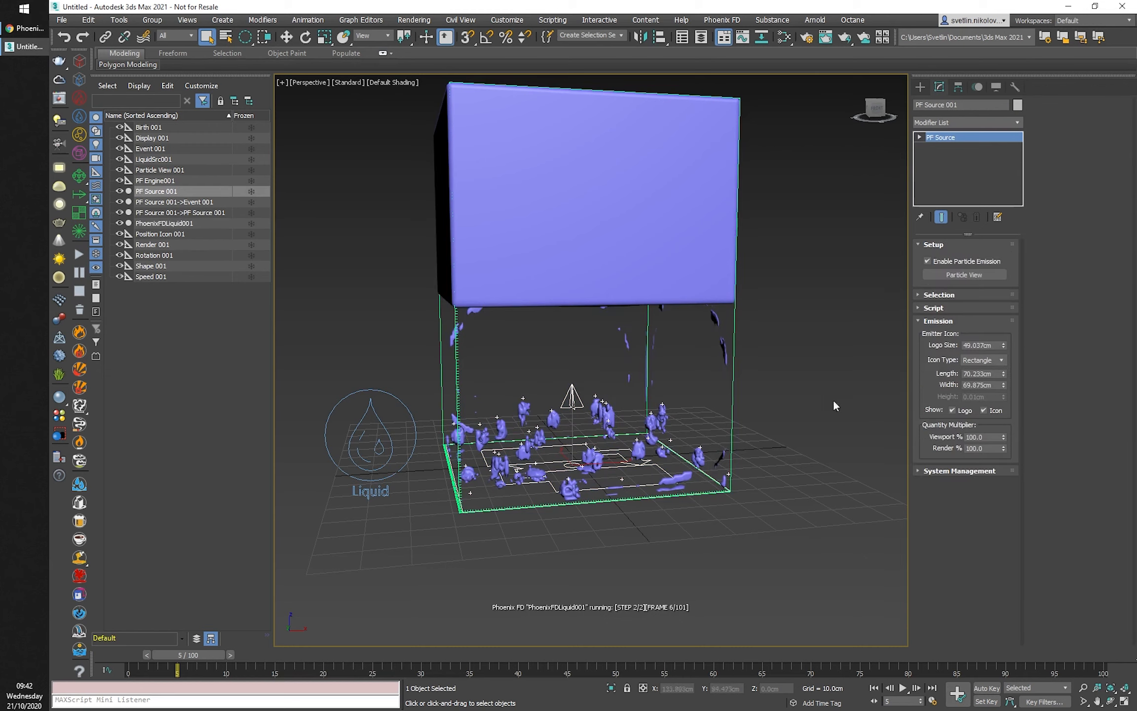
{"action": "left_click", "coordinate": [965, 273]}
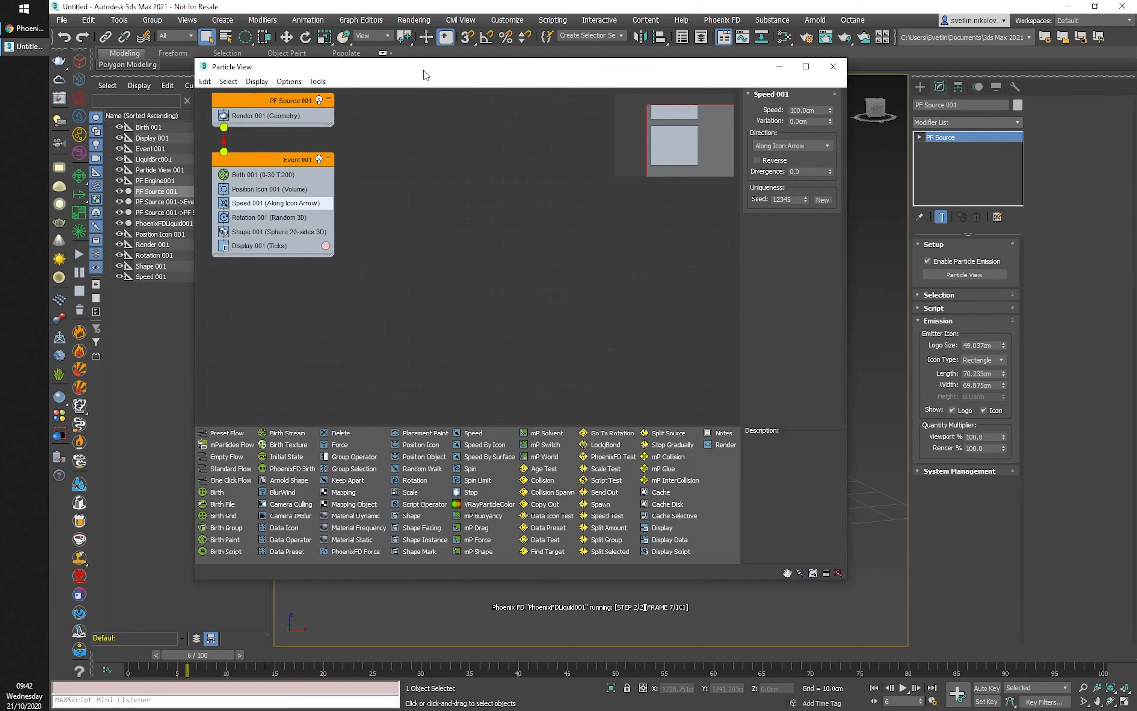
{"action": "left_click_drag", "start_coordinate": [423, 73], "coordinate": [958, 108]}
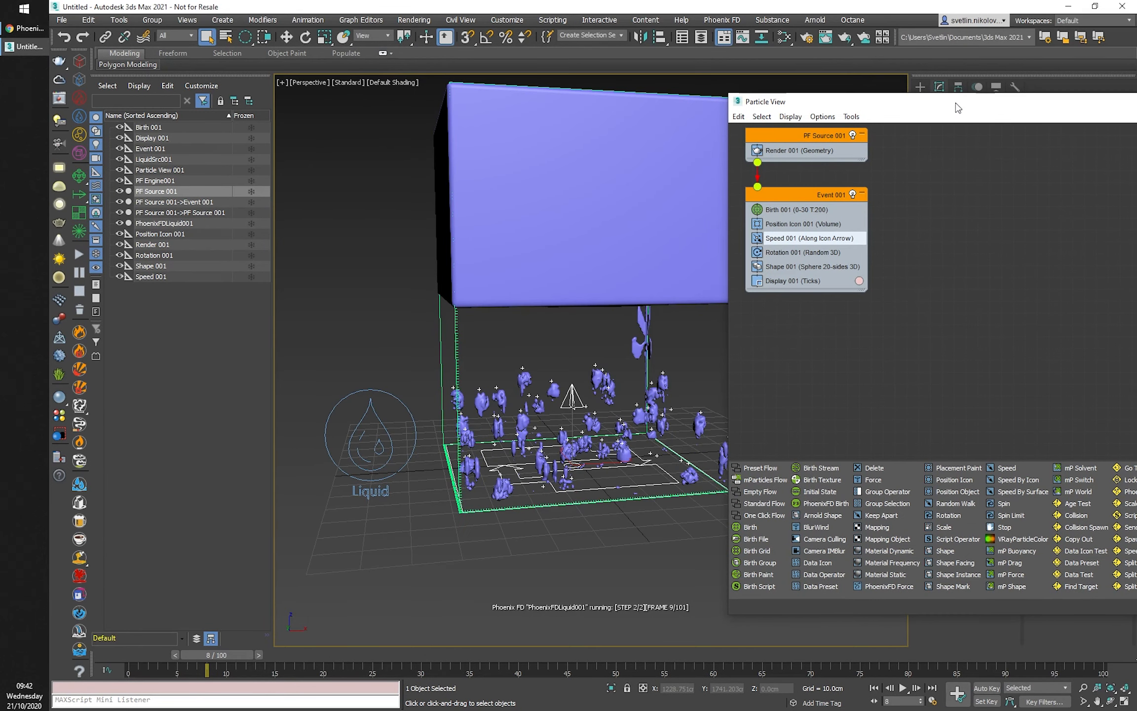
{"action": "left_click", "coordinate": [799, 268]}
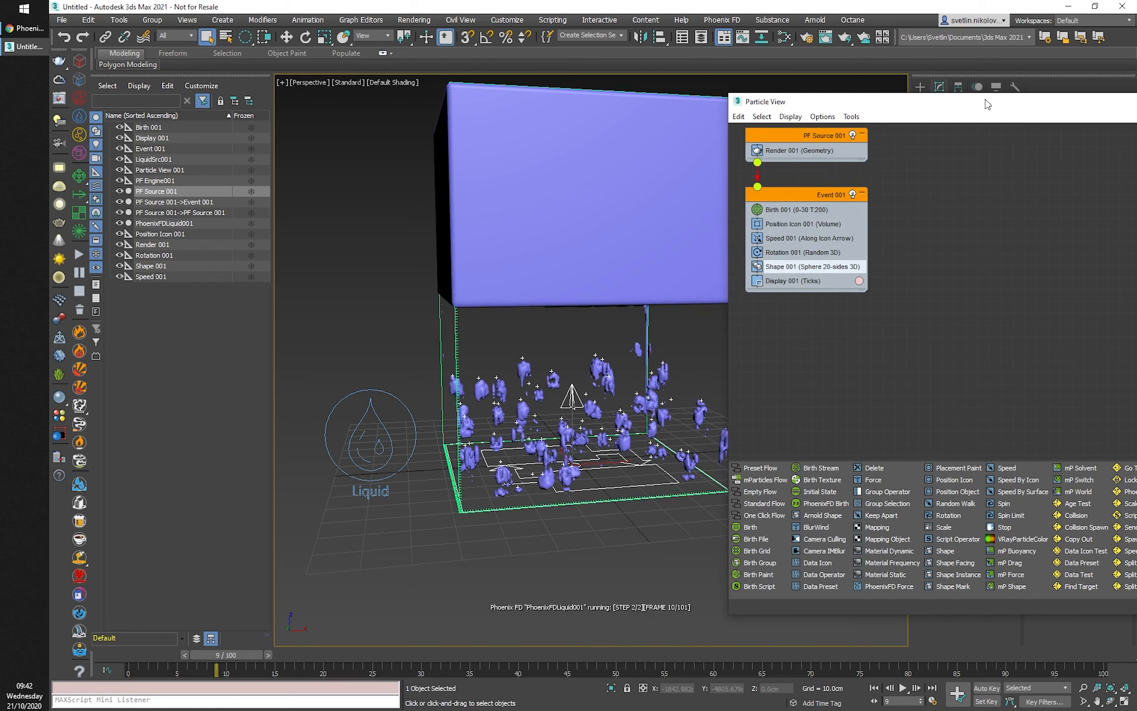
{"action": "left_click_drag", "start_coordinate": [985, 101], "coordinate": [509, 107]}
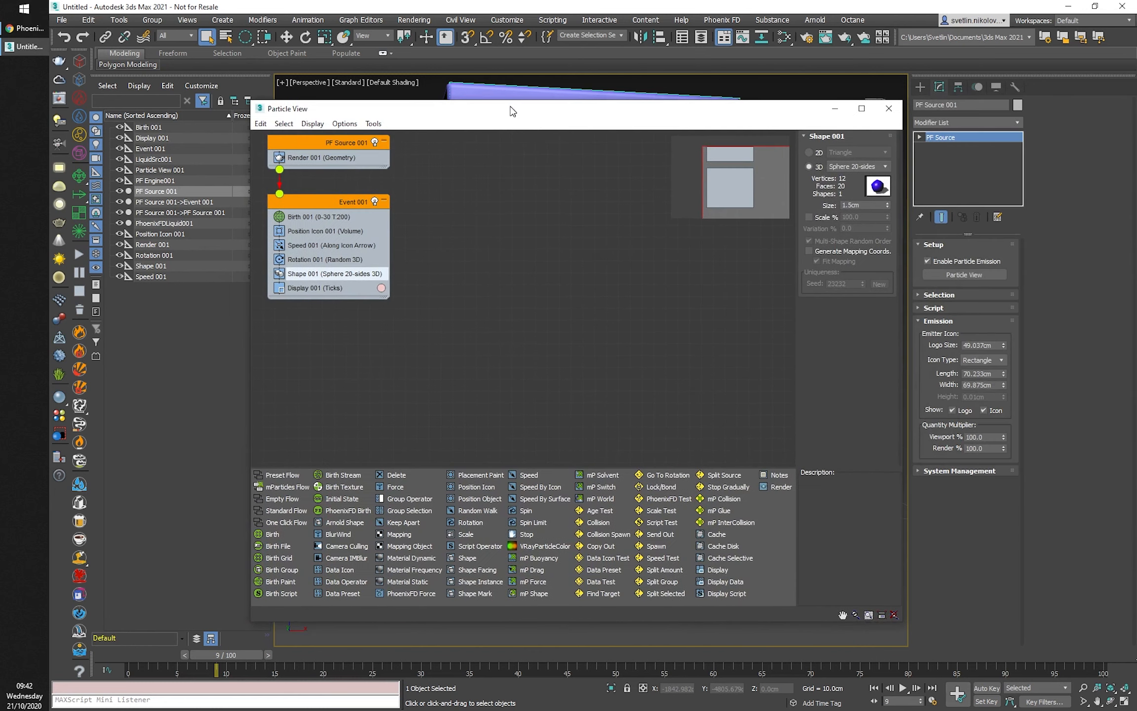
{"action": "left_click", "coordinate": [824, 218]}
{"action": "left_click", "coordinate": [864, 228]}
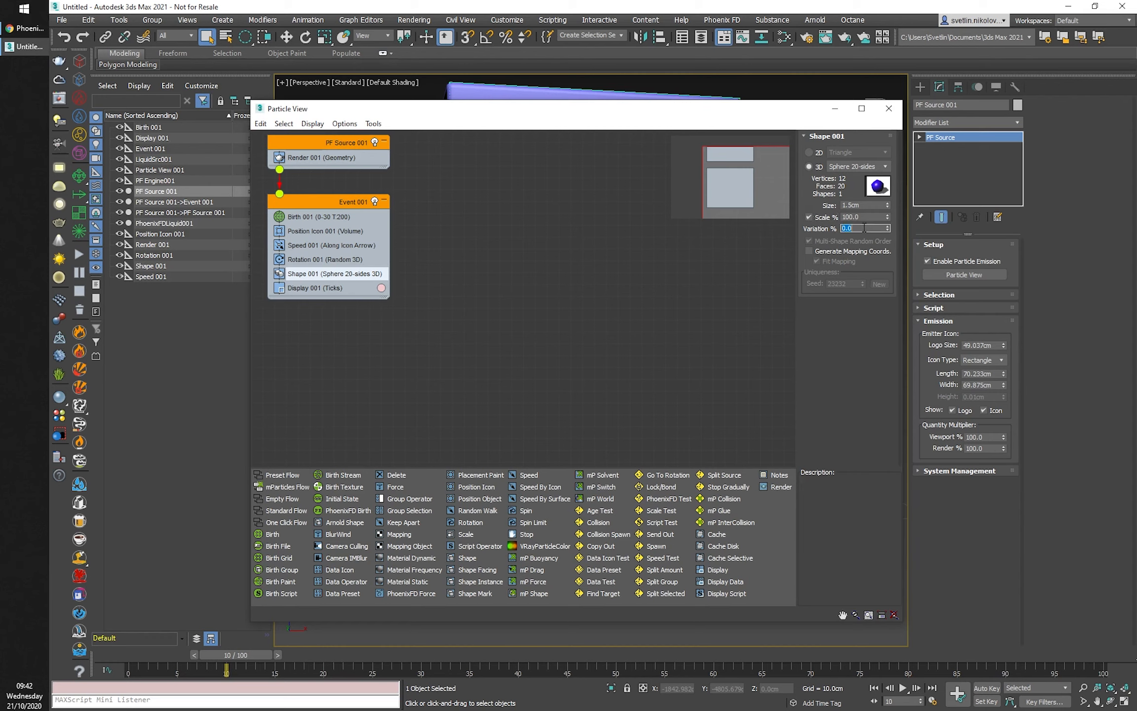
{"action": "type", "text": "80"}
{"action": "key", "text": "Return"}
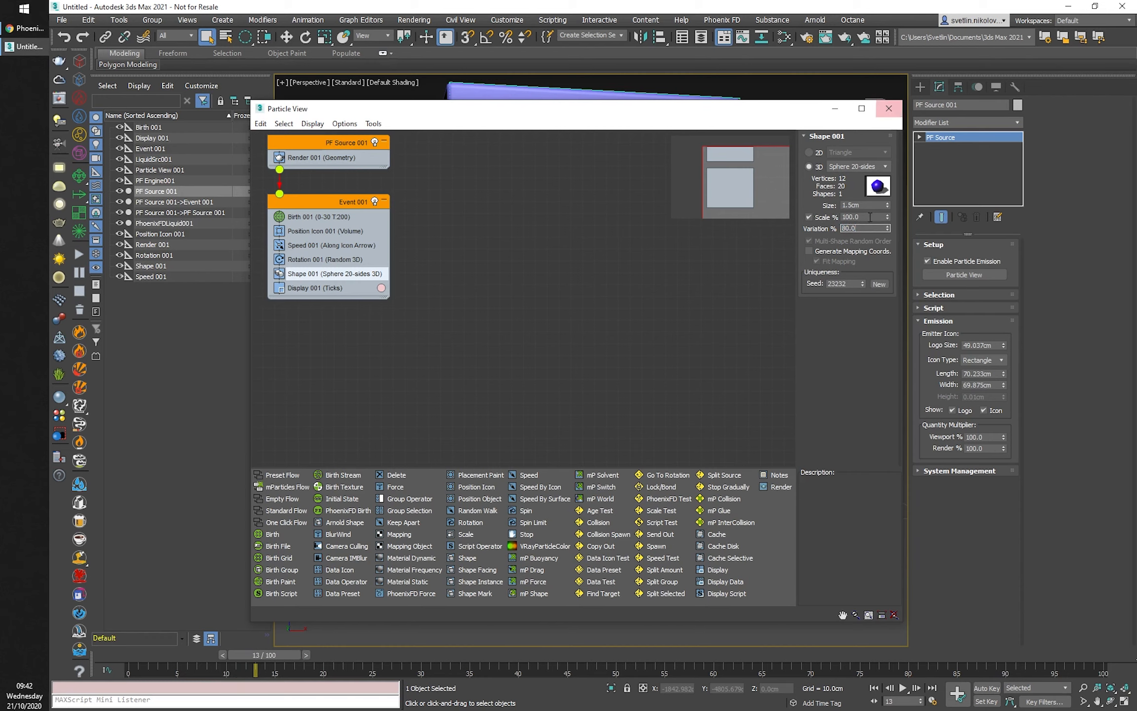
{"action": "left_click", "coordinate": [889, 109]}
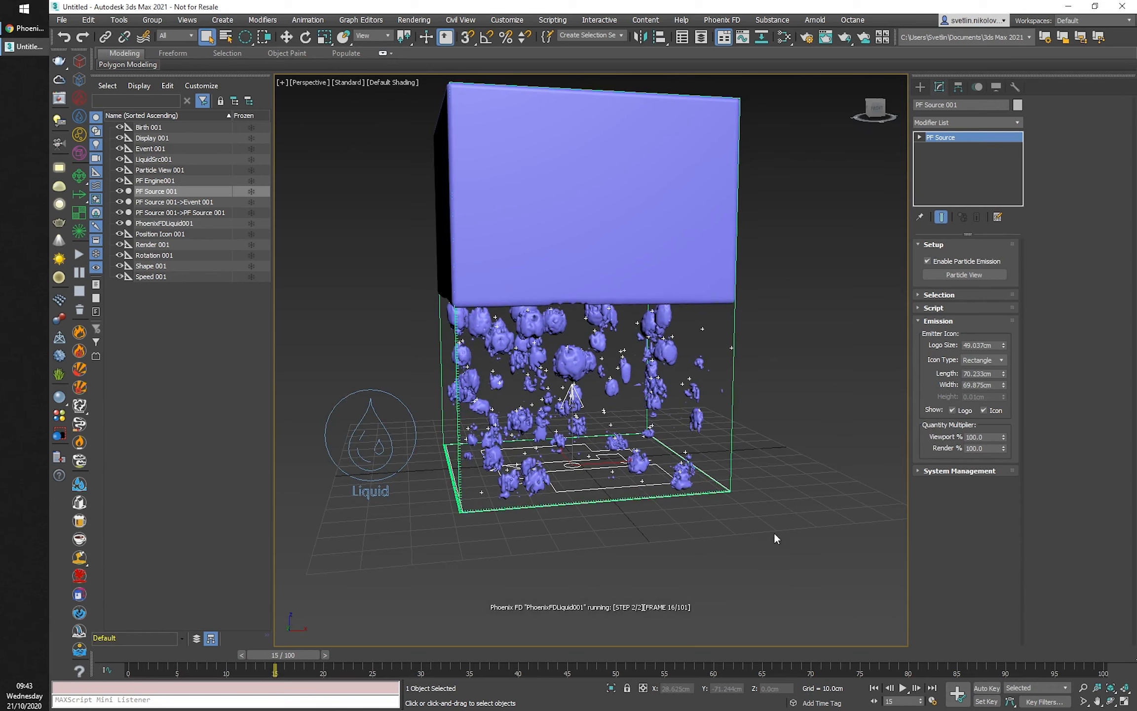
Disable Invert Liquid Volume in the container's rendering settings and examine the splashing liquid surface from above and from the side.
{"action": "mouse_move", "coordinate": [774, 531]}
{"action": "middle_mouse_down", "text": "alt"}
{"action": "mouse_move", "coordinate": [778, 518]}
{"action": "mouse_move", "coordinate": [781, 536]}
{"action": "mouse_move", "coordinate": [756, 537]}
{"action": "mouse_move", "coordinate": [806, 536]}
{"action": "mouse_move", "coordinate": [770, 535]}
{"action": "mouse_move", "coordinate": [787, 535]}
{"action": "mouse_move", "coordinate": [769, 518]}
{"action": "middle_mouse_up", "text": "alt"}
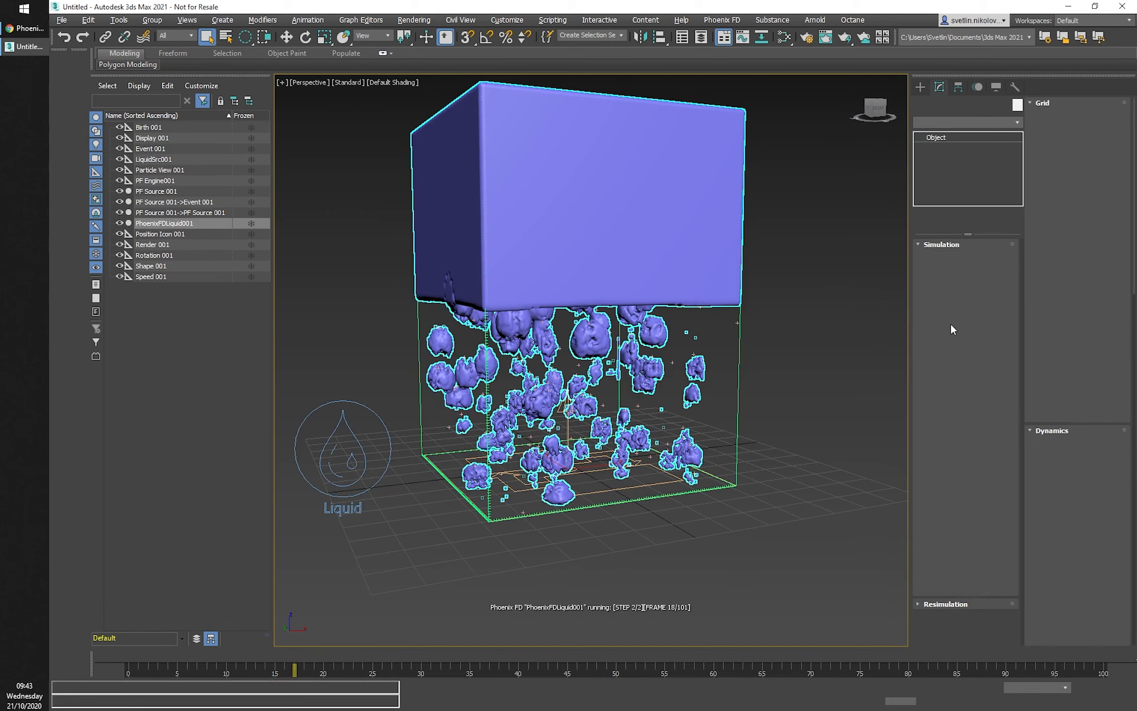
{"action": "scroll", "coordinate": [1025, 397], "scroll_direction": "down", "scroll_amount": 15}
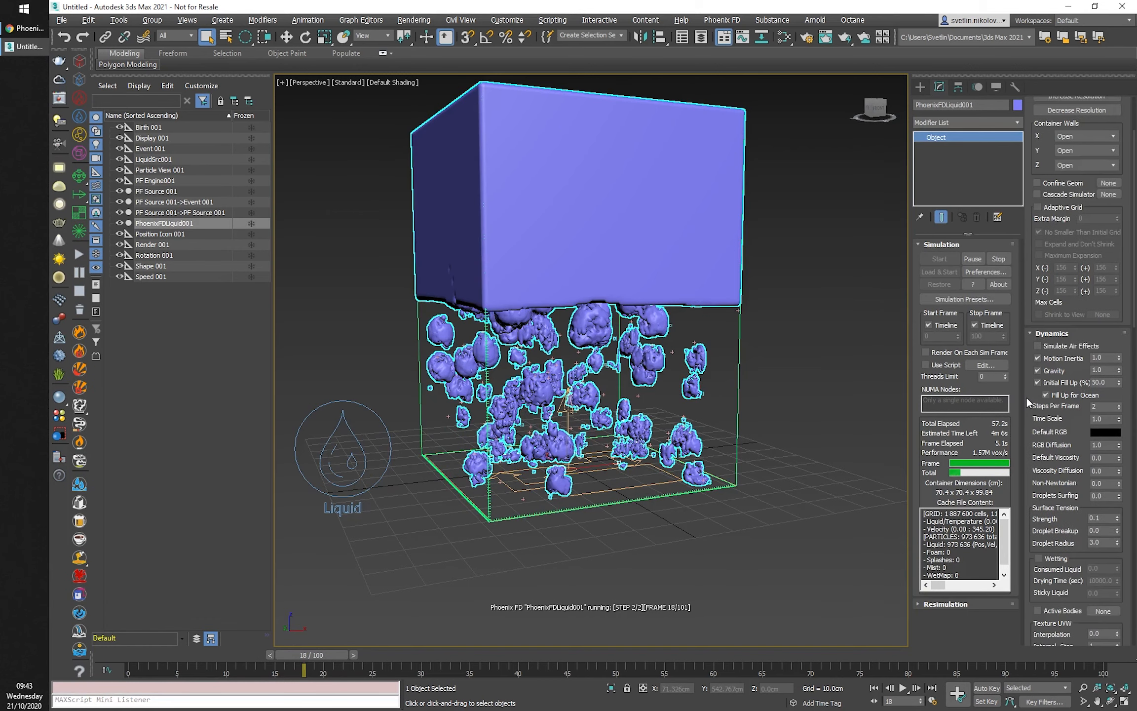
{"action": "scroll", "coordinate": [1027, 397], "scroll_direction": "down", "scroll_amount": 10}
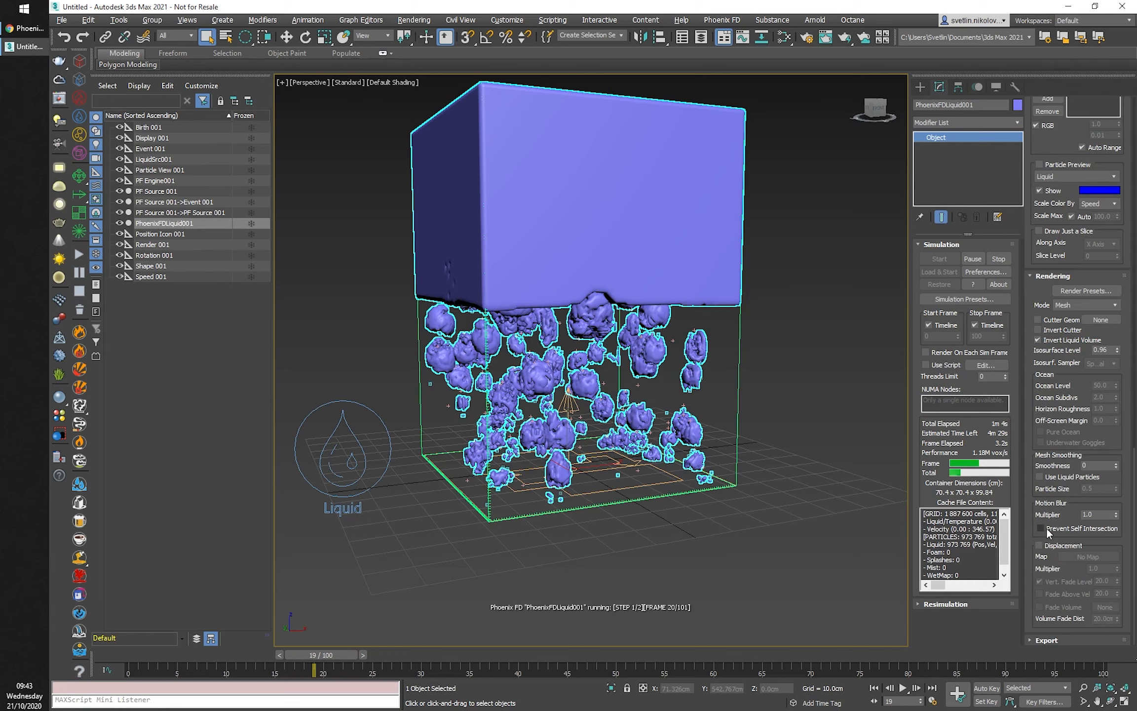
{"action": "left_click", "coordinate": [1037, 340]}
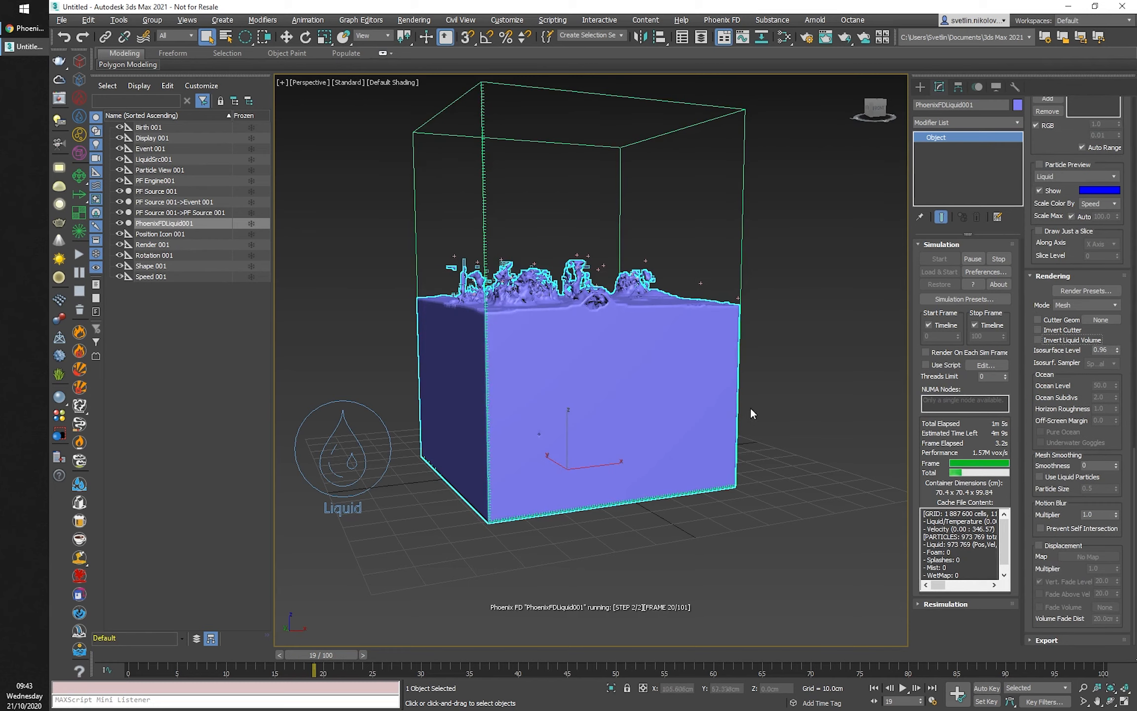
{"action": "middle_click_drag", "start_coordinate": [781, 444], "coordinate": [800, 461], "text": "alt"}
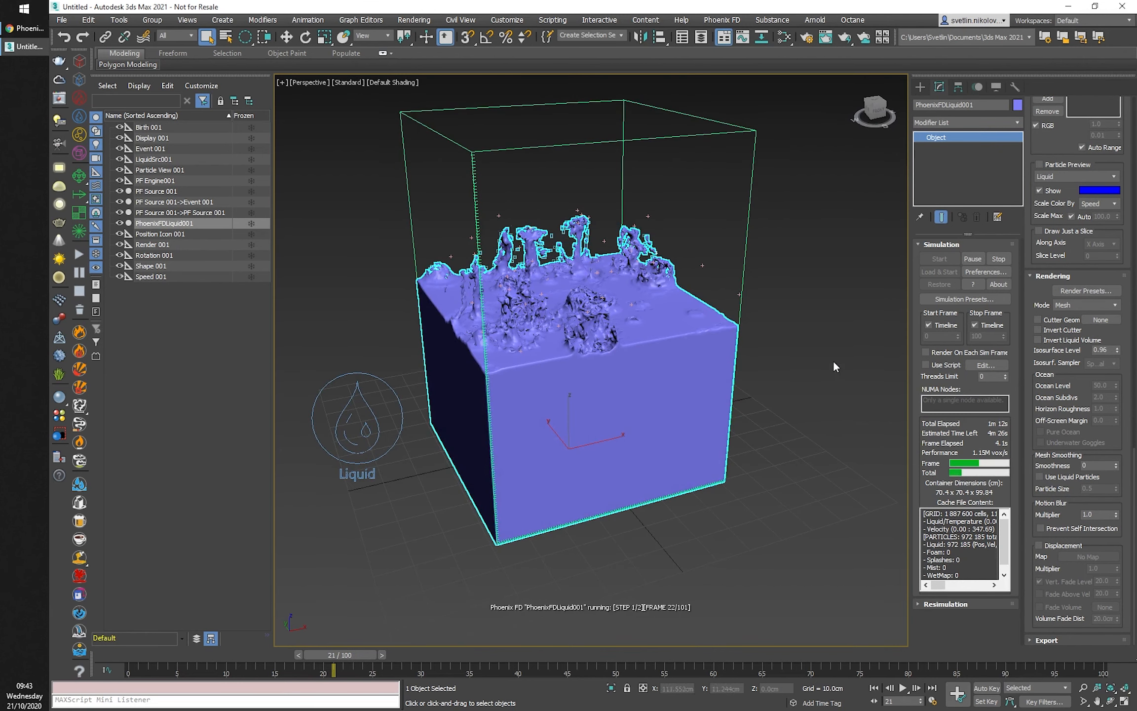
{"action": "middle_click_drag", "start_coordinate": [795, 385], "coordinate": [788, 419], "text": "alt"}
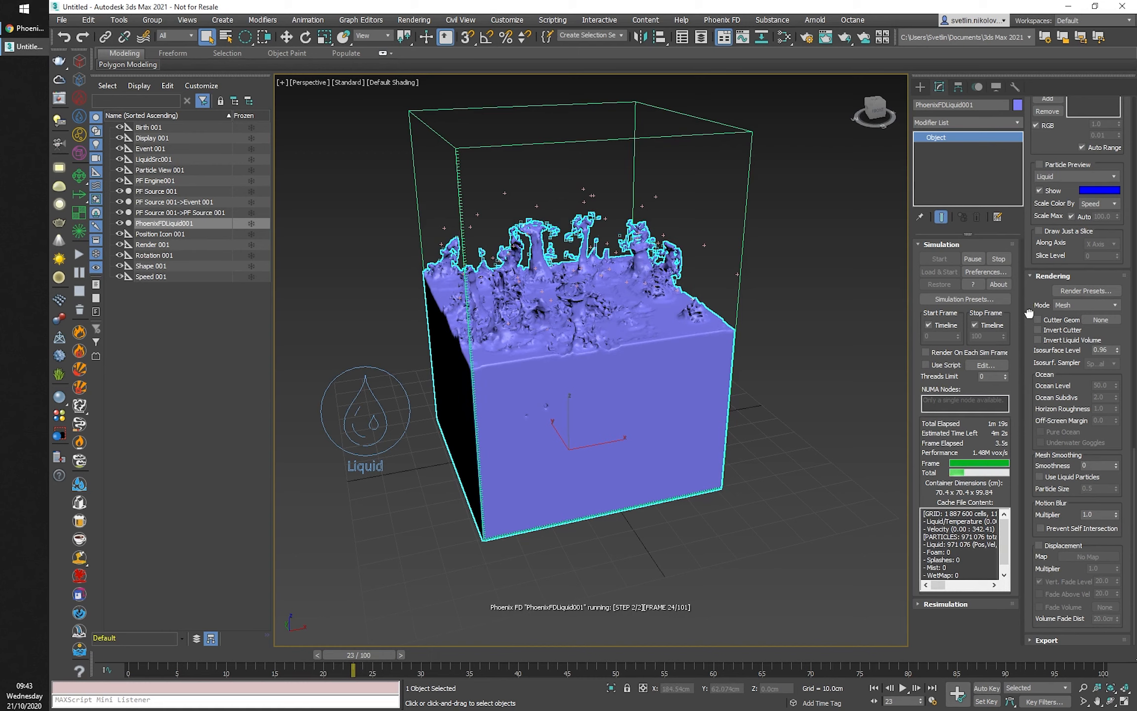
{"action": "scroll", "coordinate": [1029, 313], "scroll_direction": "up", "scroll_amount": 10}
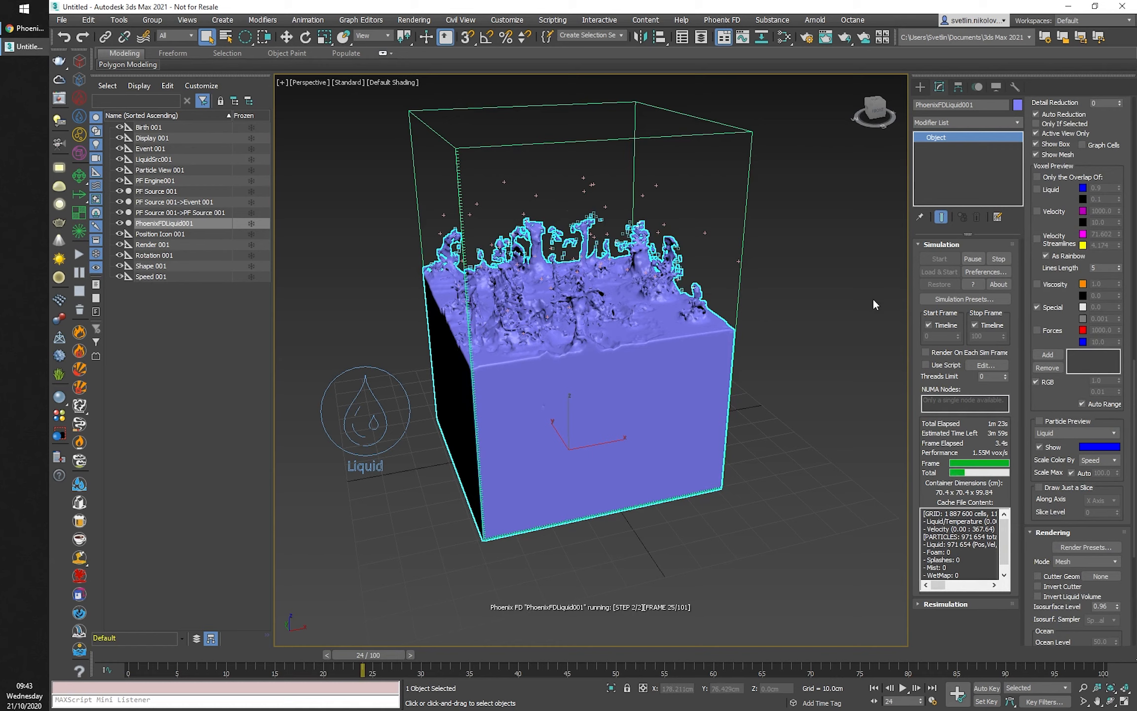
{"action": "scroll", "coordinate": [1026, 330], "scroll_direction": "down", "scroll_amount": 1}
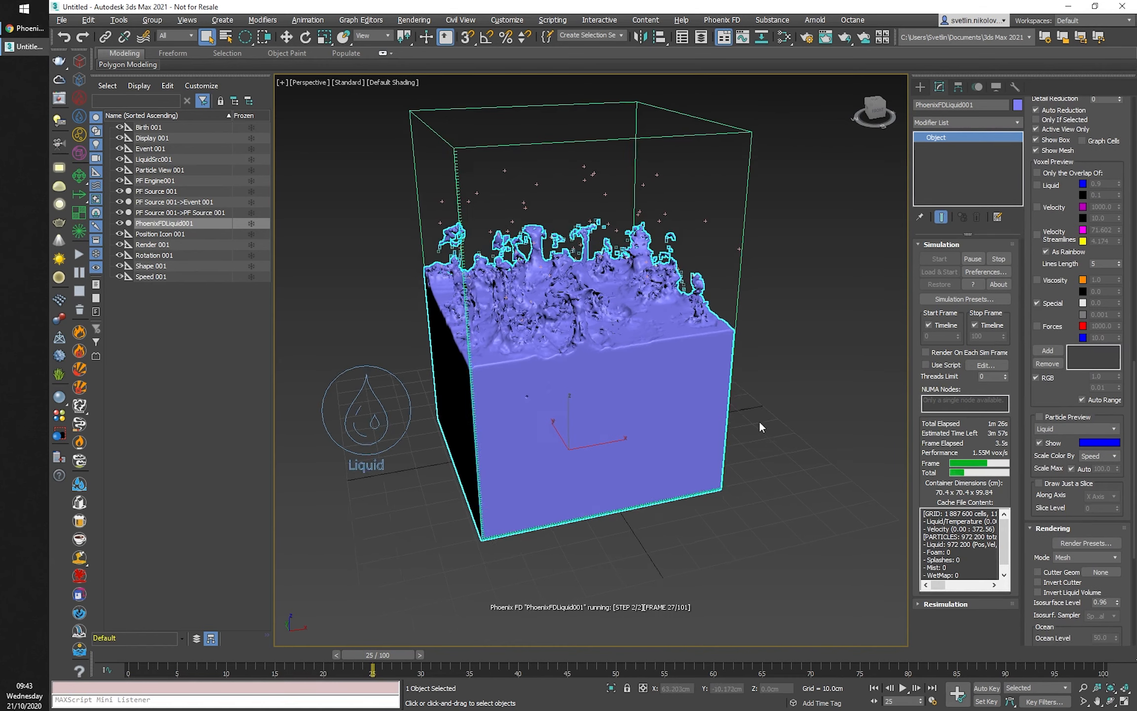
{"action": "middle_click_drag", "start_coordinate": [760, 426], "coordinate": [770, 415], "text": "alt"}
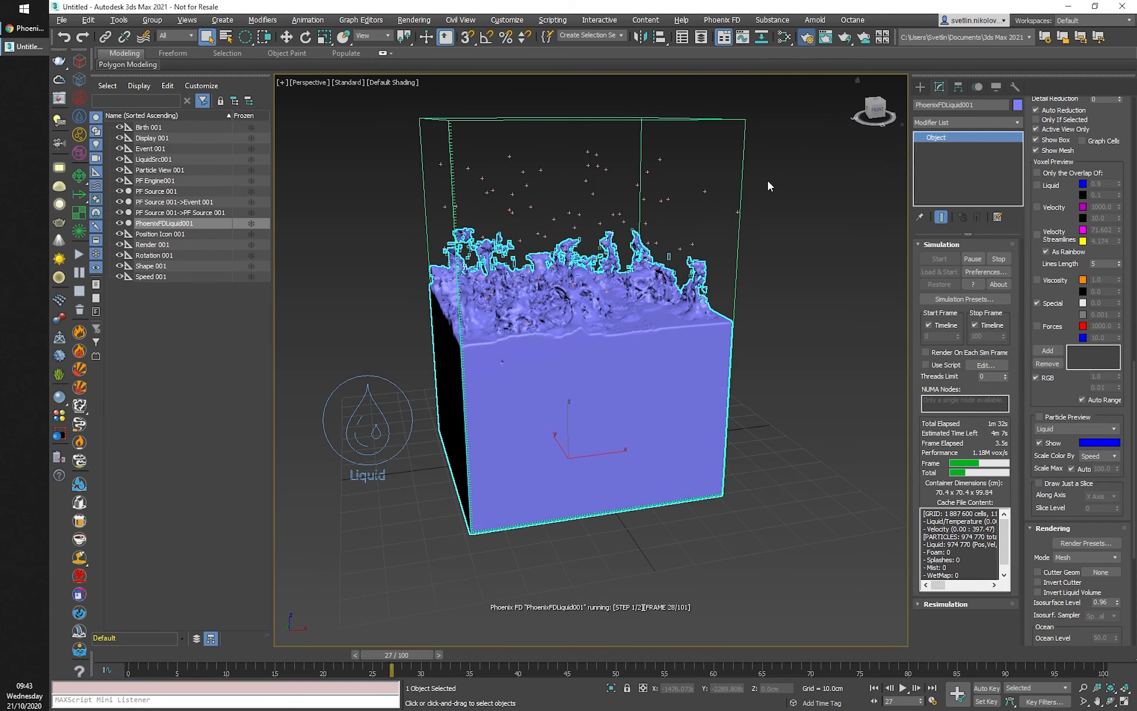
Switch the scene's production renderer from Arnold to V-Ray 5 in Render Setup.
{"action": "key", "text": "F10"}
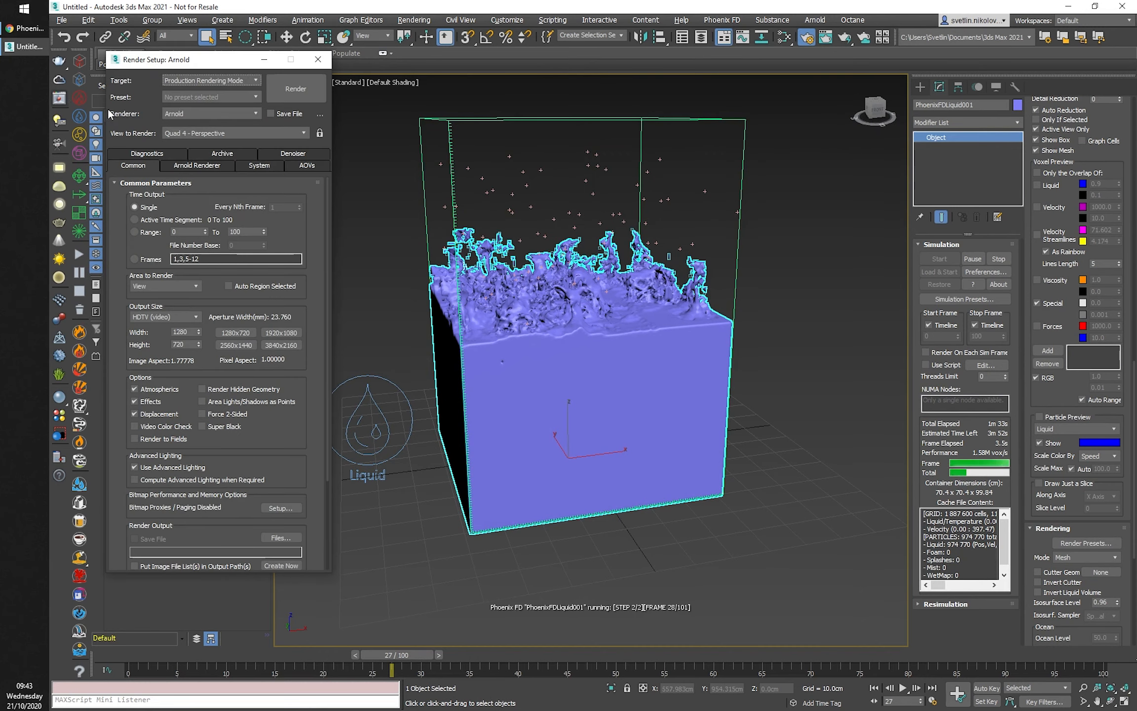
{"action": "left_click", "coordinate": [178, 113]}
{"action": "left_click", "coordinate": [190, 179]}
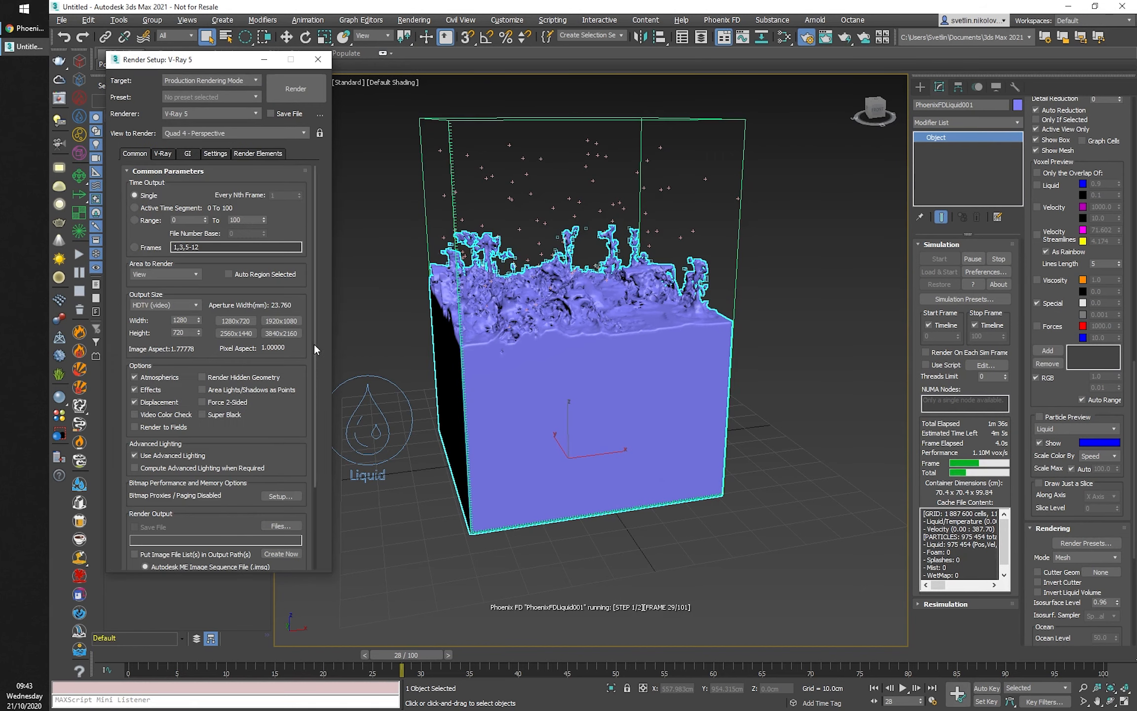
{"action": "left_click_drag", "start_coordinate": [231, 60], "coordinate": [258, 66]}
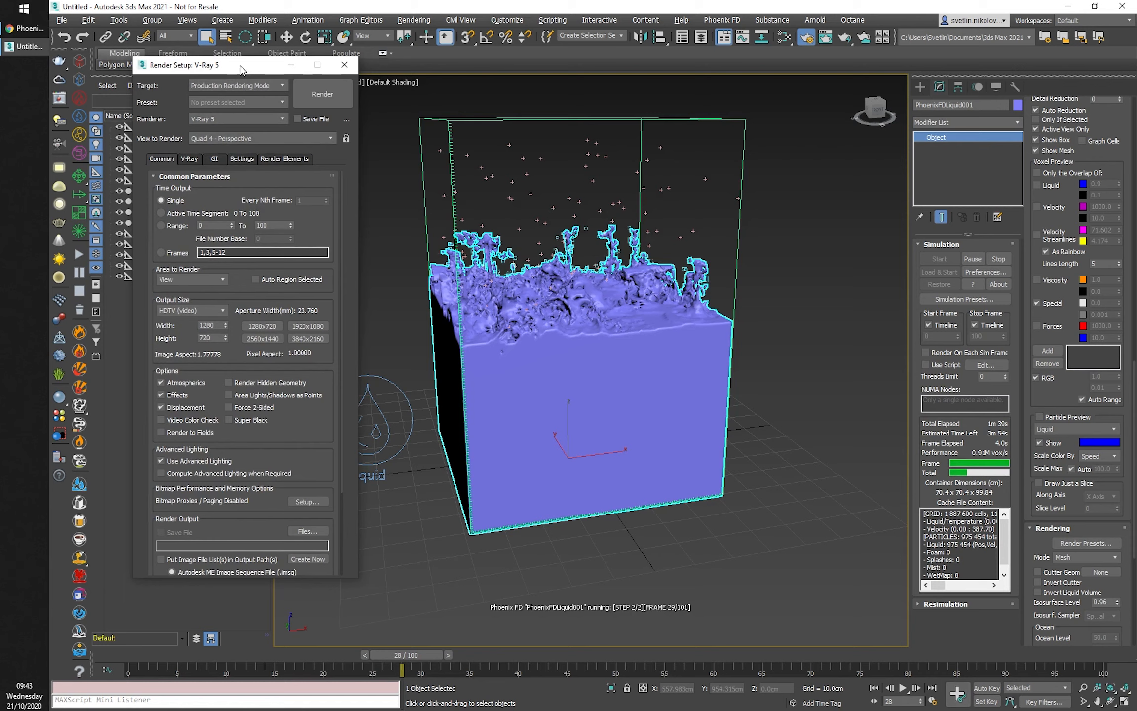
{"action": "left_click", "coordinate": [344, 69]}
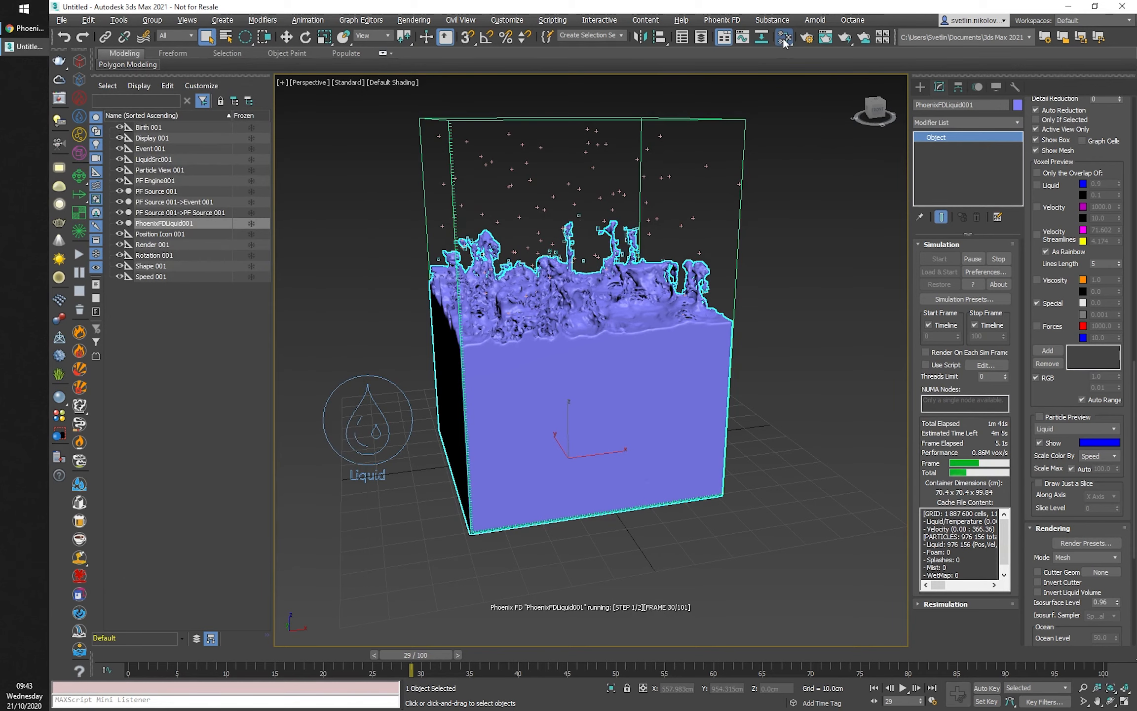
Create a VRayMtl in the Slate Material Editor and set its preset to Water.
{"action": "key", "text": "m"}
{"action": "left_click_drag", "start_coordinate": [211, 160], "coordinate": [207, 454]}
{"action": "right_click", "coordinate": [284, 212]}
{"action": "mouse_move", "coordinate": [369, 216]}
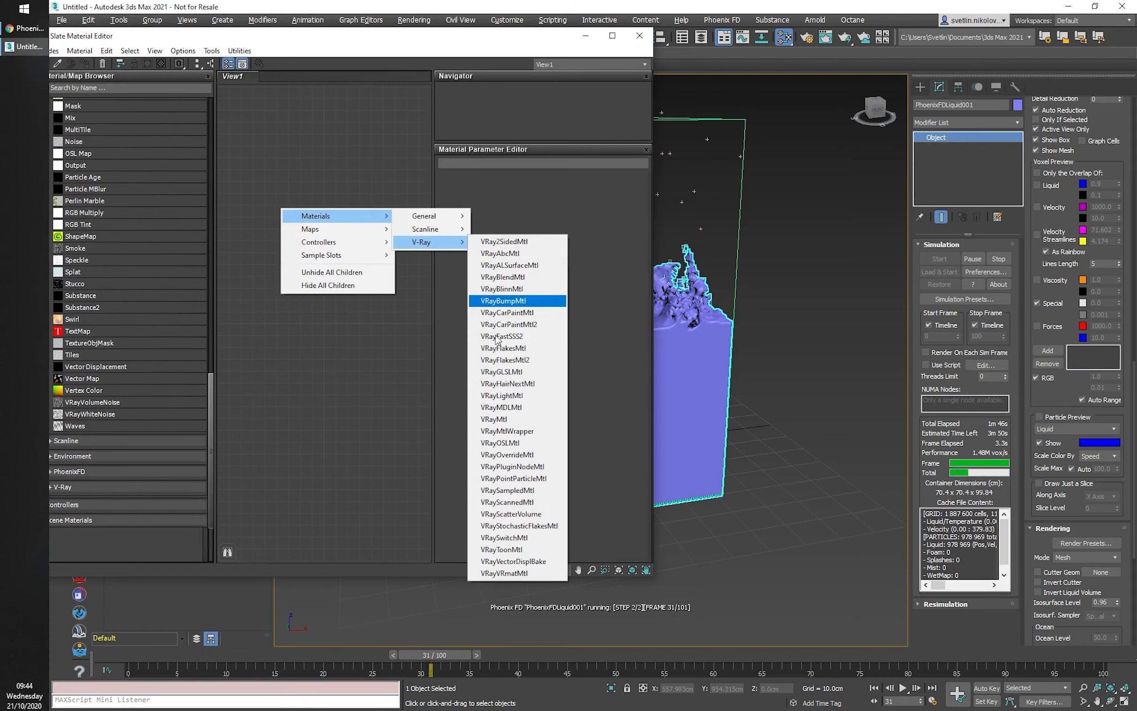
{"action": "left_click", "coordinate": [367, 119]}
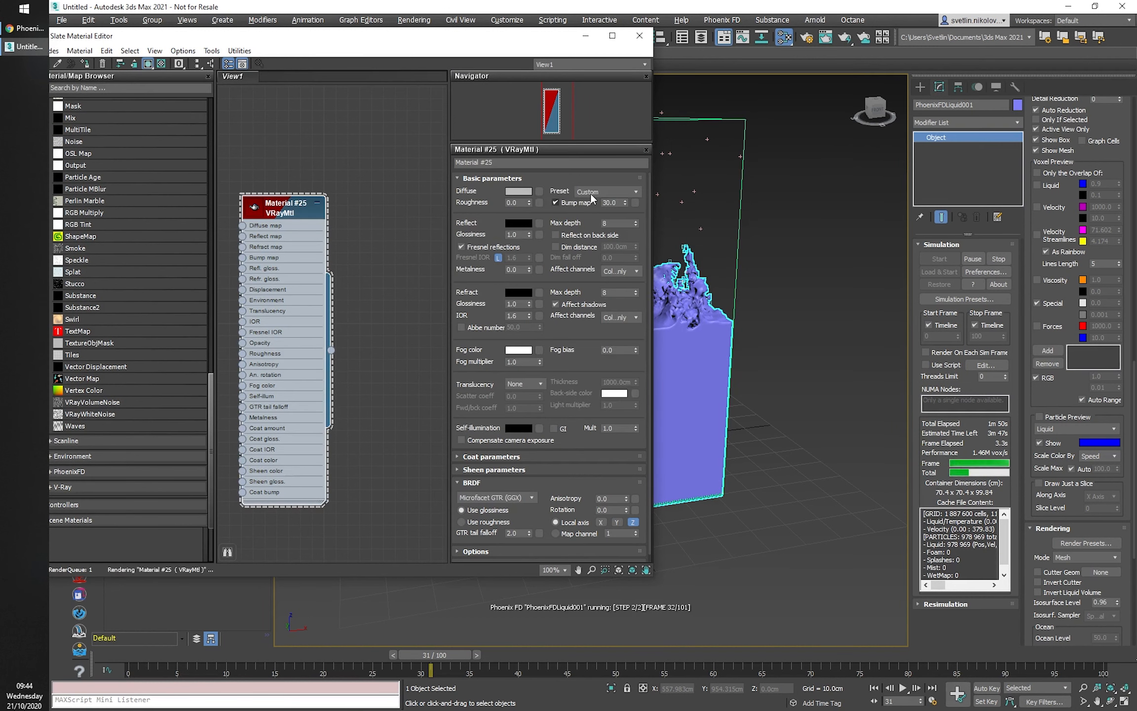
{"action": "left_click", "coordinate": [592, 194]}
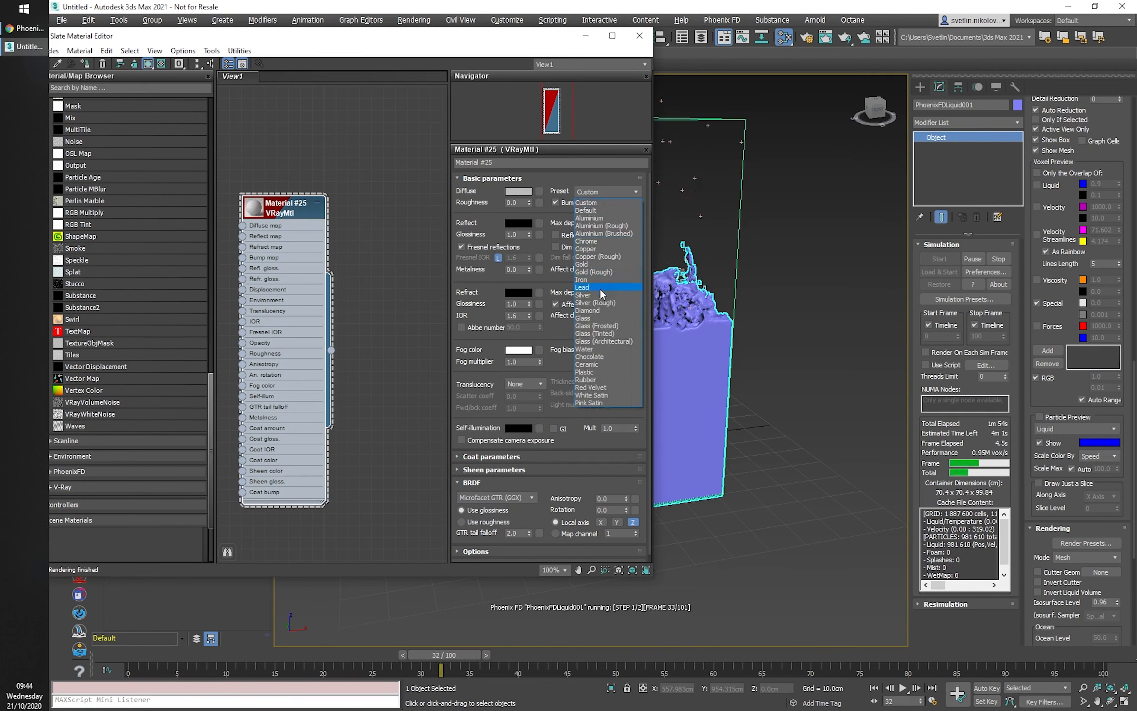
{"action": "left_click", "coordinate": [600, 349]}
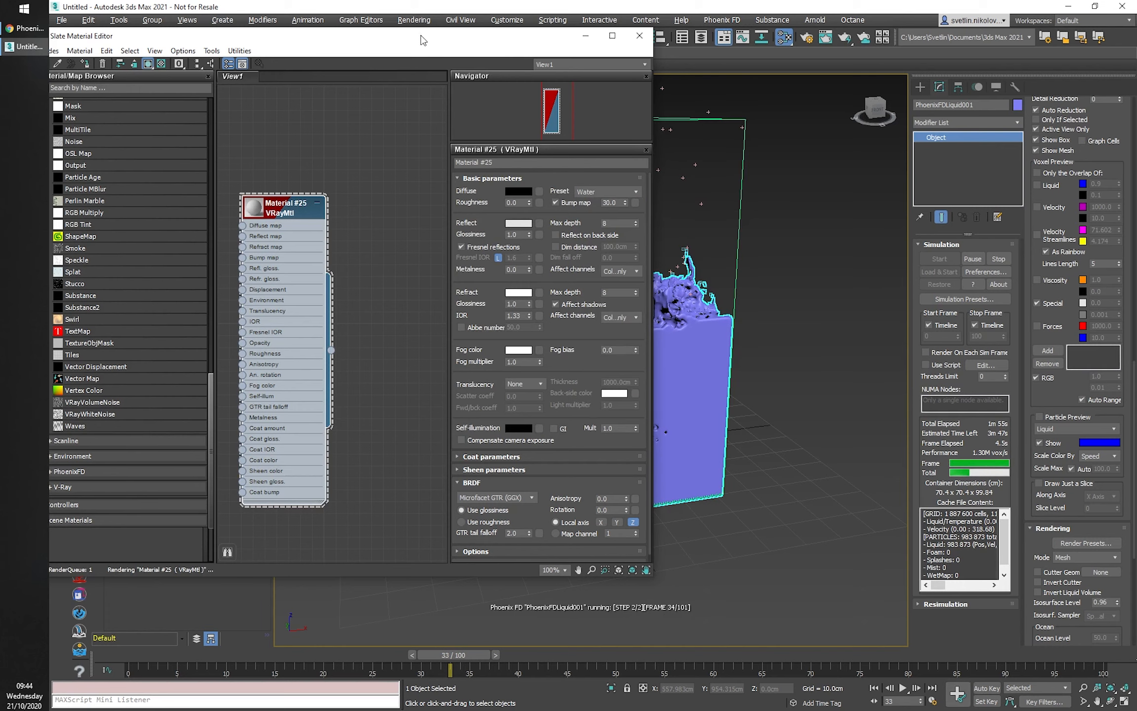
Assign the water material to the Phoenix liquid container in the viewport and check the material's refraction IOR.
{"action": "left_click_drag", "start_coordinate": [421, 40], "coordinate": [340, 37]}
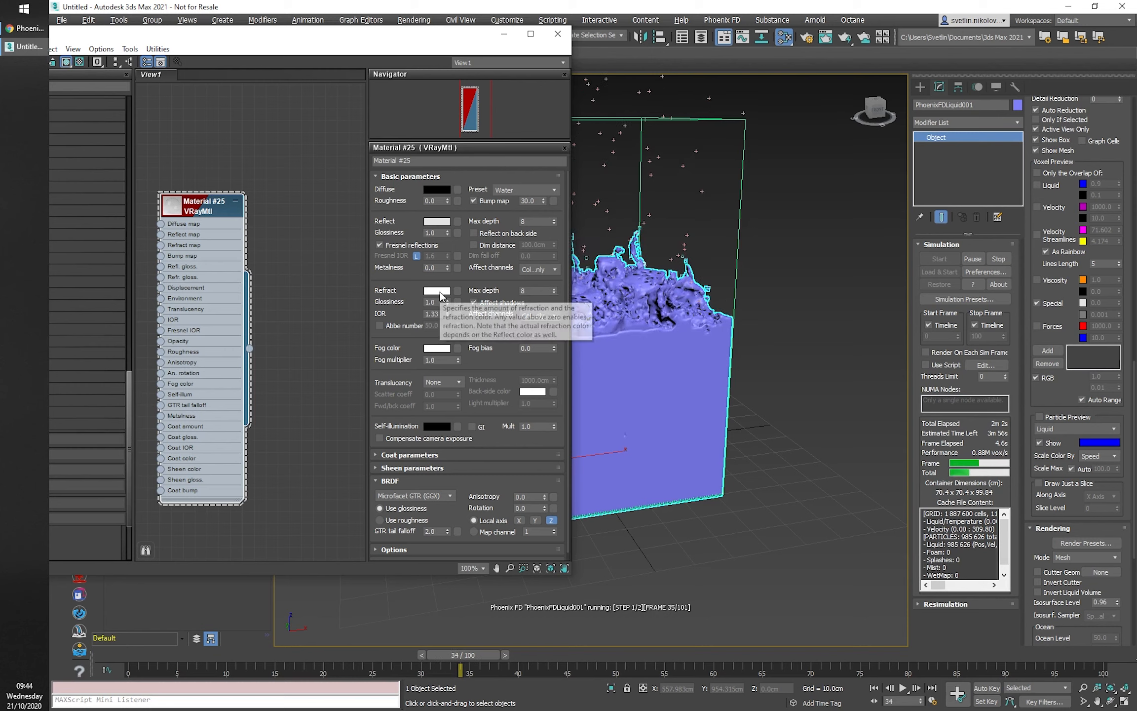
{"action": "left_click_drag", "start_coordinate": [249, 350], "coordinate": [696, 393]}
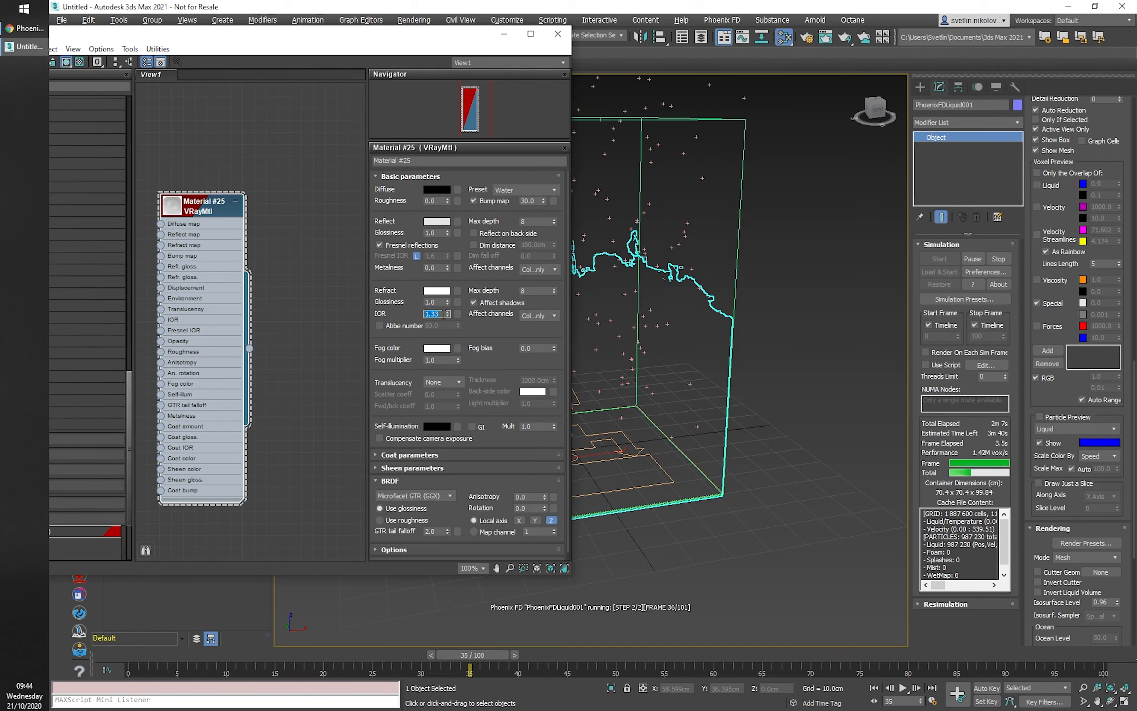
{"action": "double_click", "coordinate": [433, 313]}
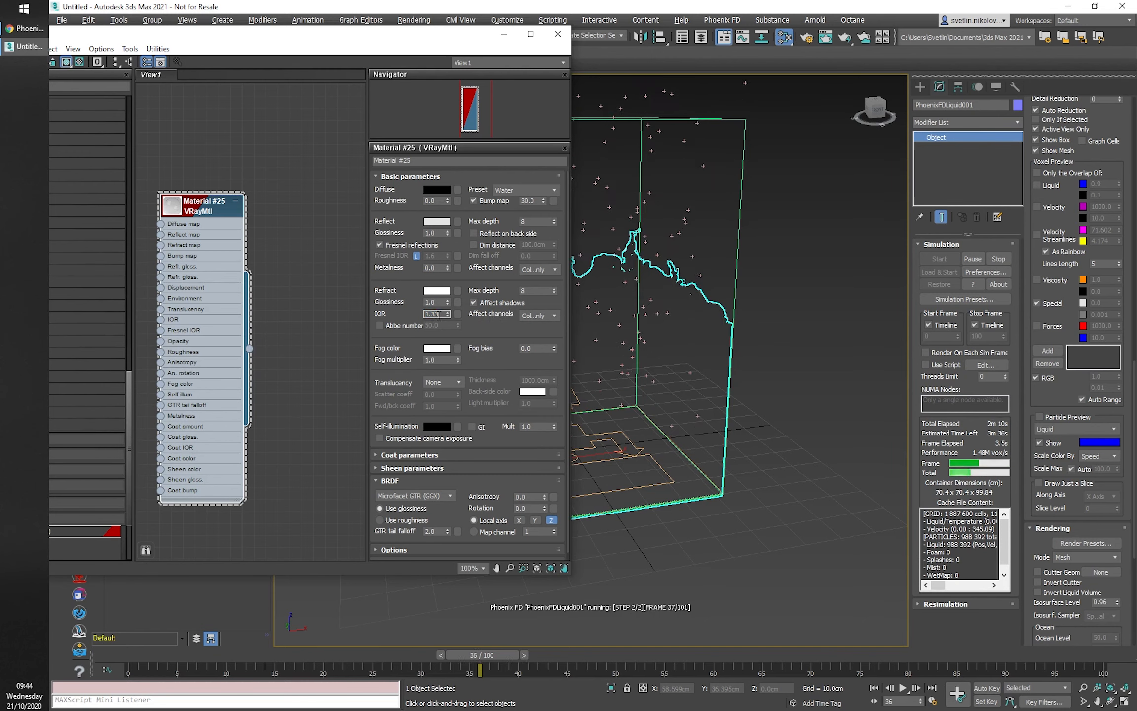
{"action": "left_click", "coordinate": [430, 316]}
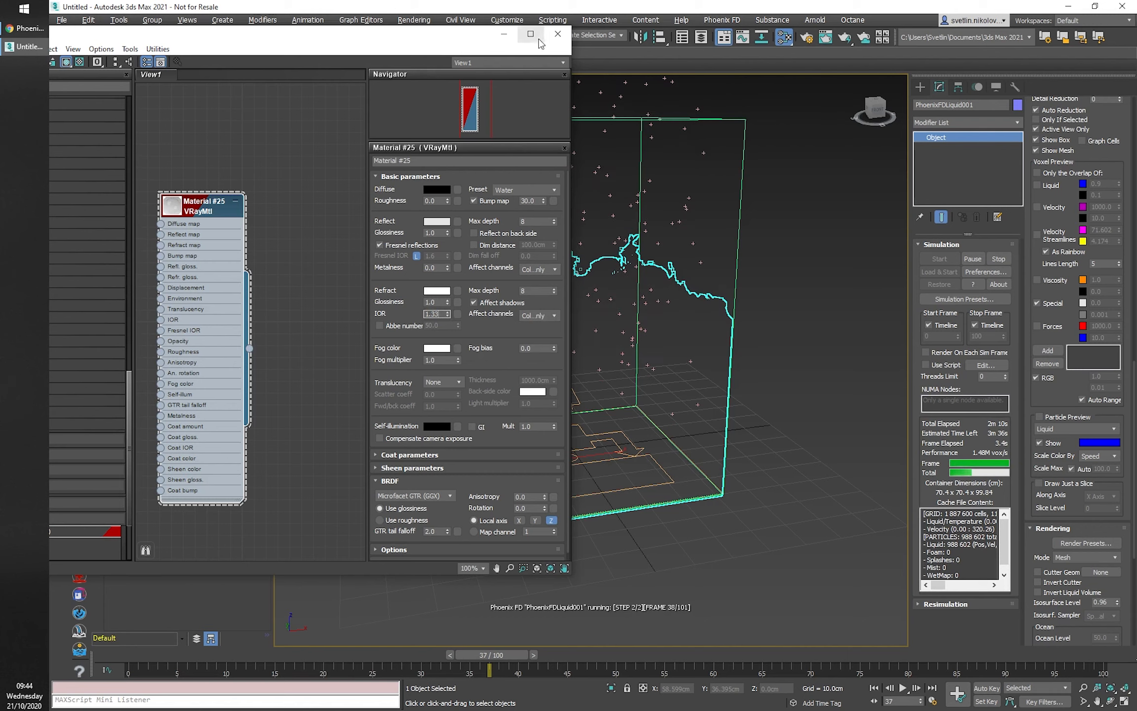
{"action": "left_click", "coordinate": [558, 34]}
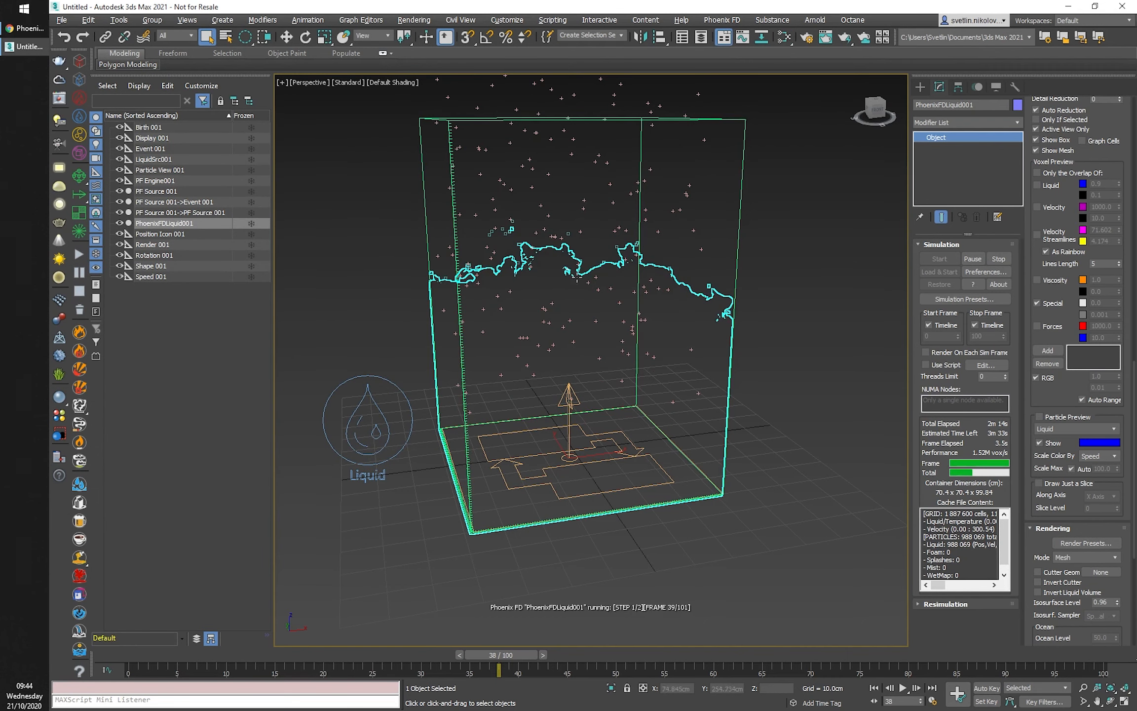
Switch the perspective viewport to Clay shading and stop the running simulation.
{"action": "left_click", "coordinate": [379, 82]}
{"action": "left_click", "coordinate": [404, 159]}
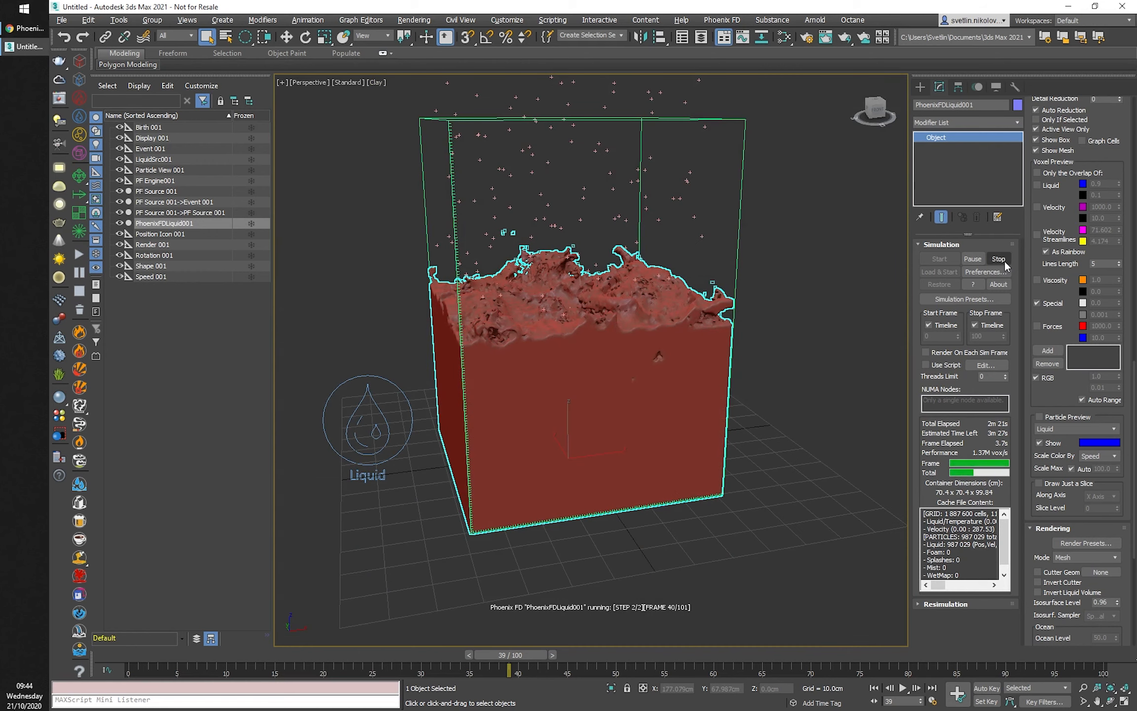
Create a VRaySun aimed across the liquid container and raise it to a height of about 83 cm.
{"action": "left_click", "coordinate": [59, 259]}
{"action": "left_click_drag", "start_coordinate": [378, 461], "coordinate": [787, 446]}
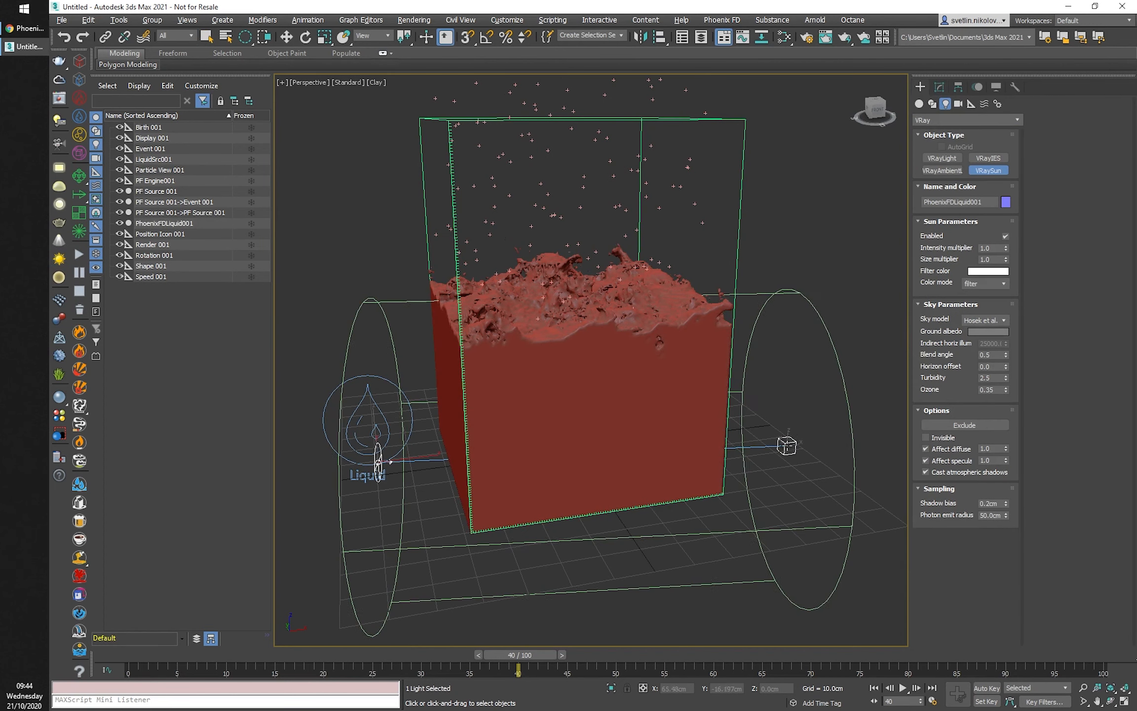
{"action": "left_click", "coordinate": [630, 398]}
{"action": "key", "text": "w"}
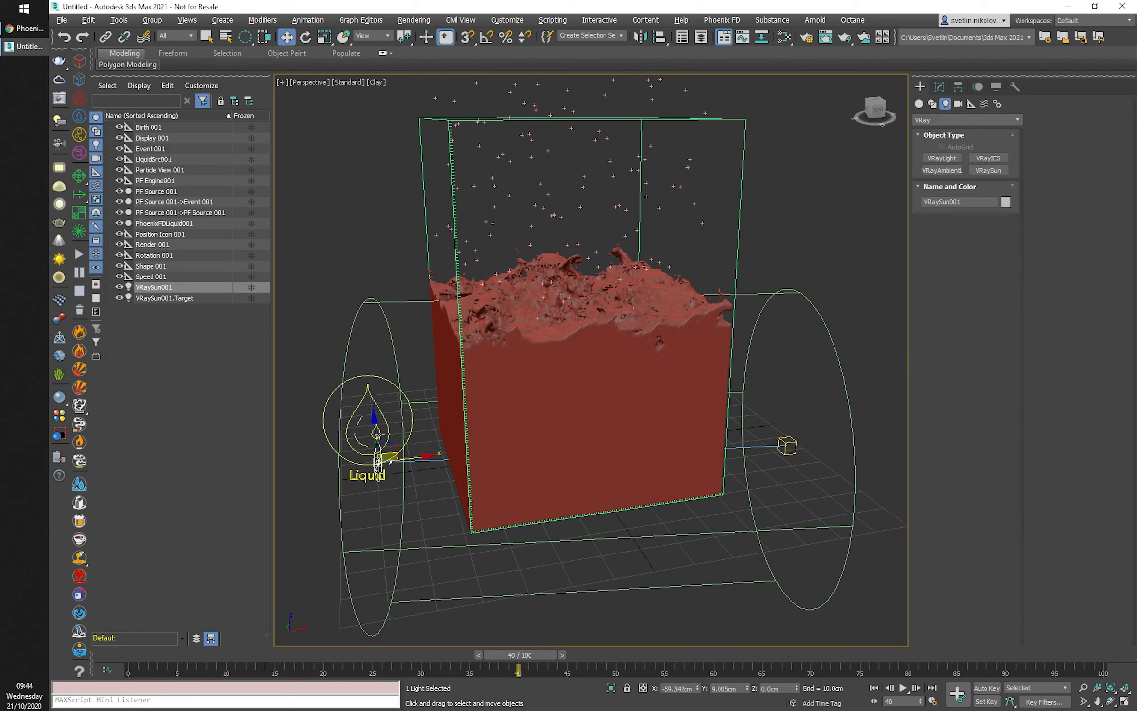
{"action": "left_click_drag", "start_coordinate": [378, 459], "coordinate": [351, 185]}
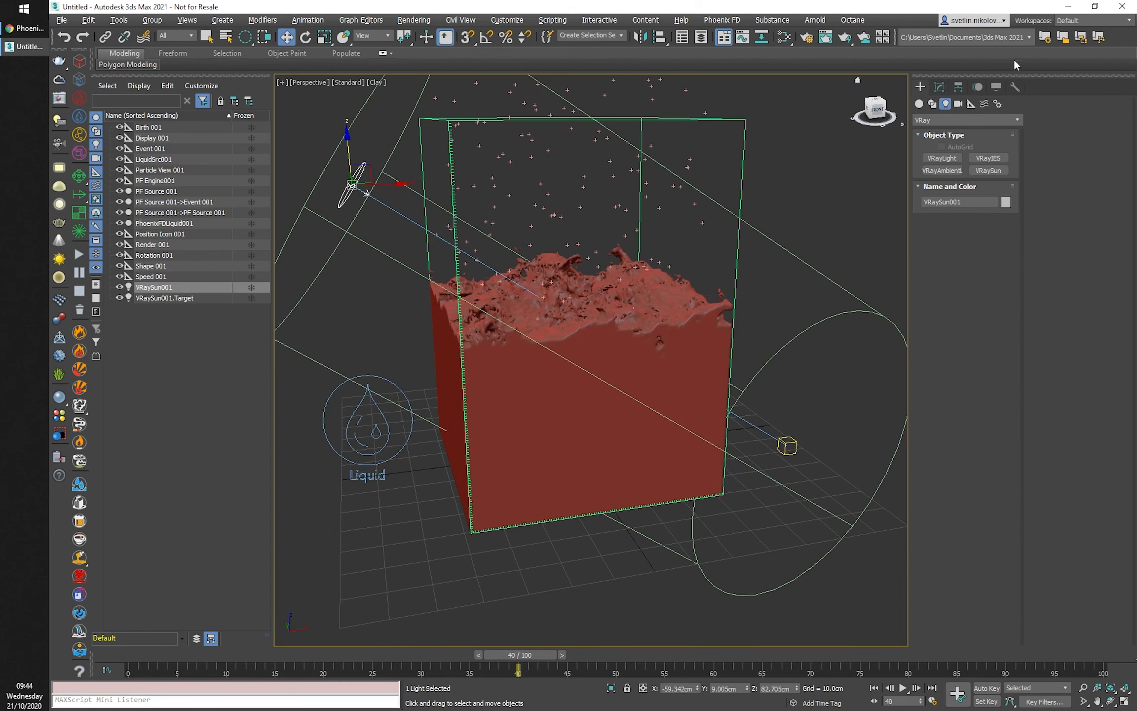
Set the VRaySun's intensity multiplier to 0.04 and run a test render of the liquid at frame 40.
{"action": "left_click", "coordinate": [939, 87]}
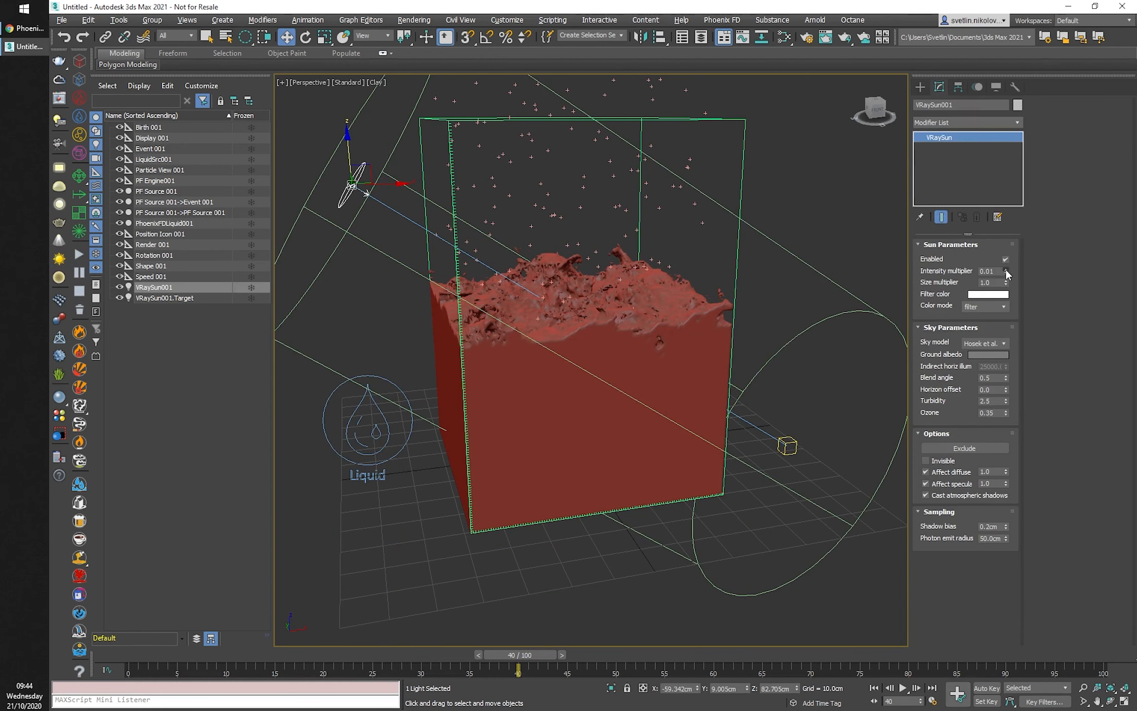
{"action": "left_click", "coordinate": [844, 37]}
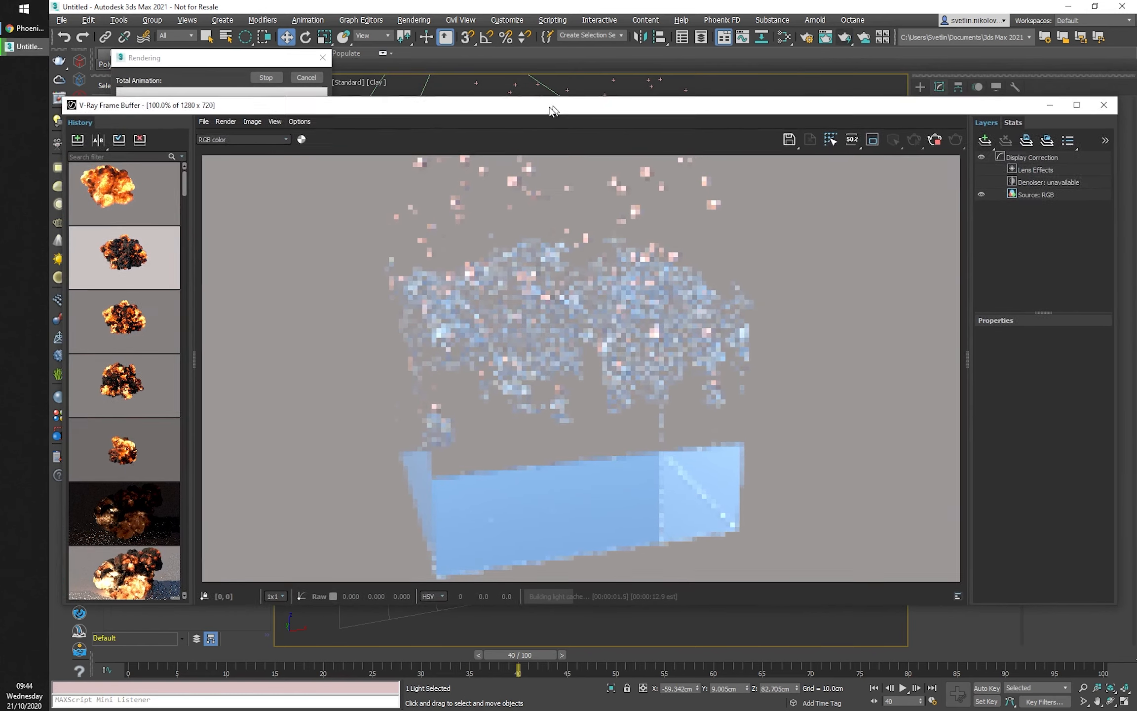
{"action": "left_click_drag", "start_coordinate": [553, 110], "coordinate": [545, 111]}
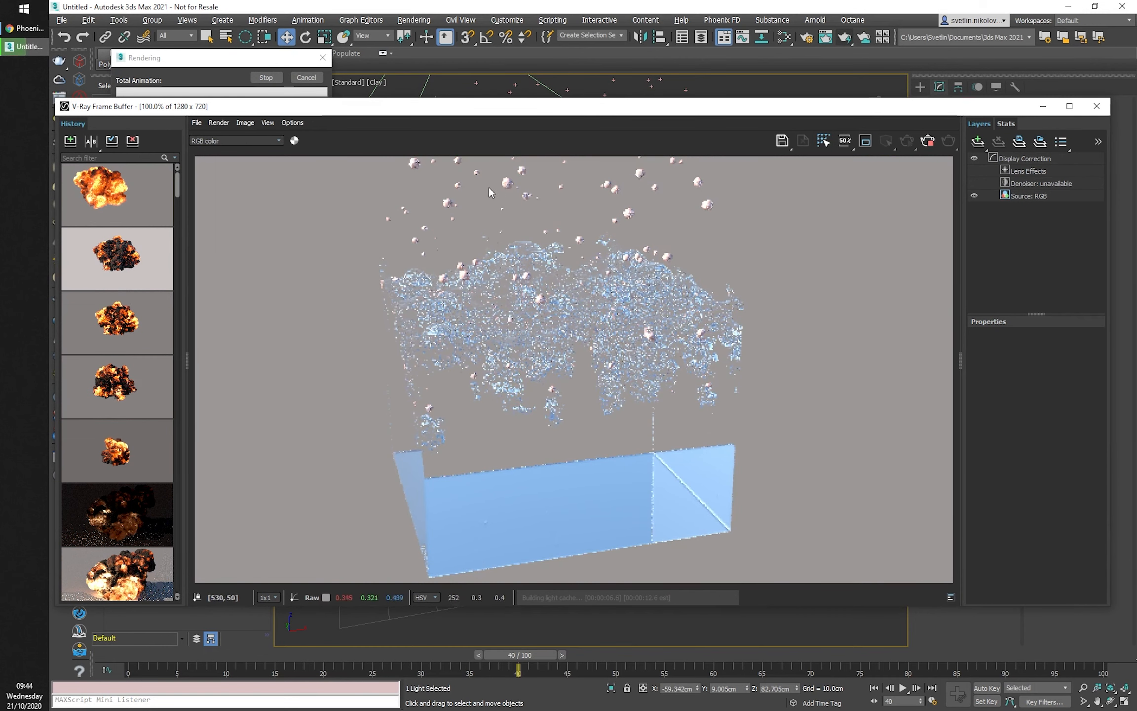
{"action": "left_click", "coordinate": [1098, 112]}
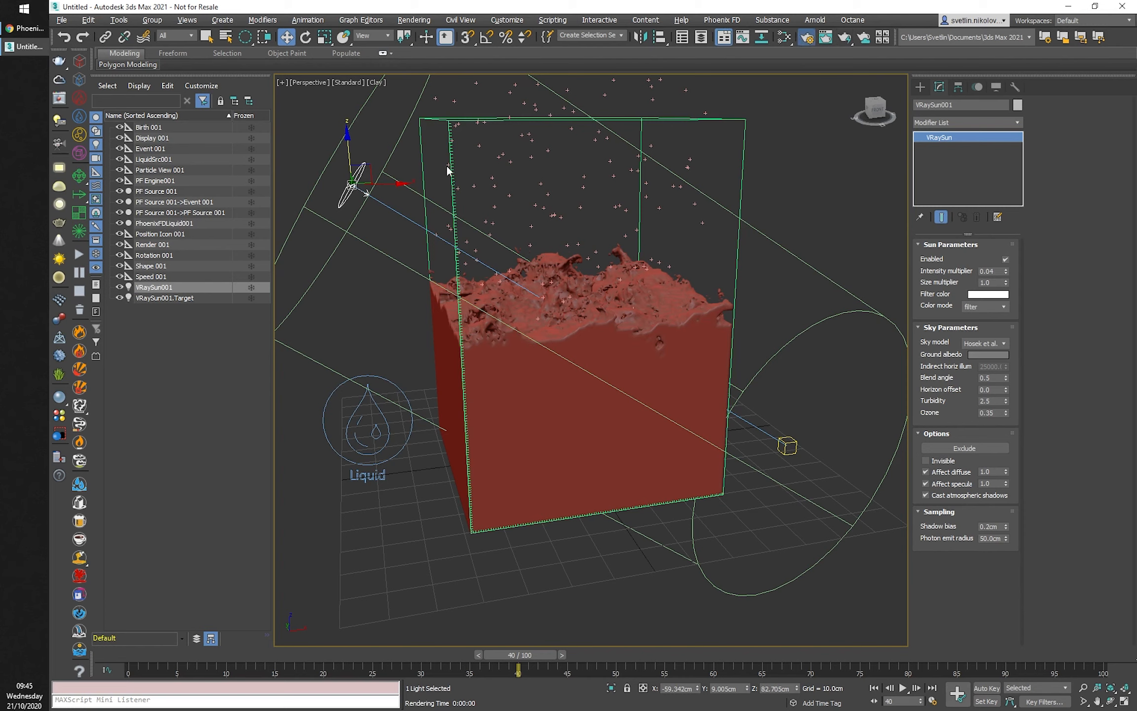
Set the render output size to Custom at 640 by 480 and disable global illumination in Render Setup.
{"action": "left_click", "coordinate": [805, 37]}
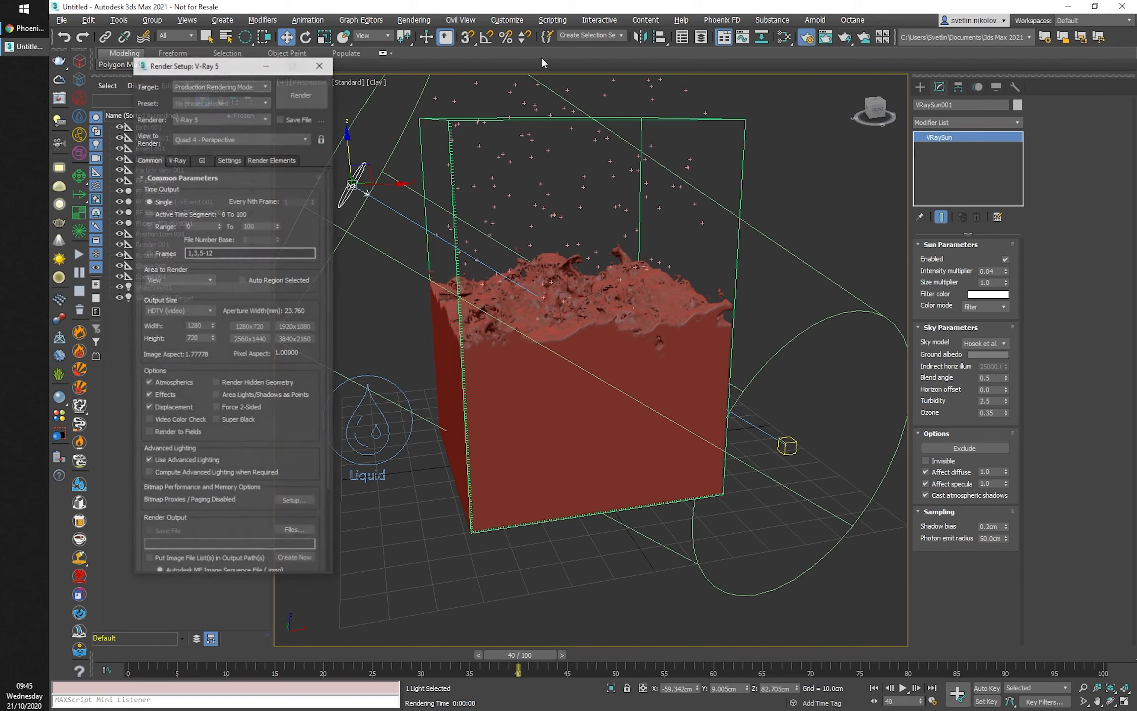
{"action": "left_click", "coordinate": [178, 310]}
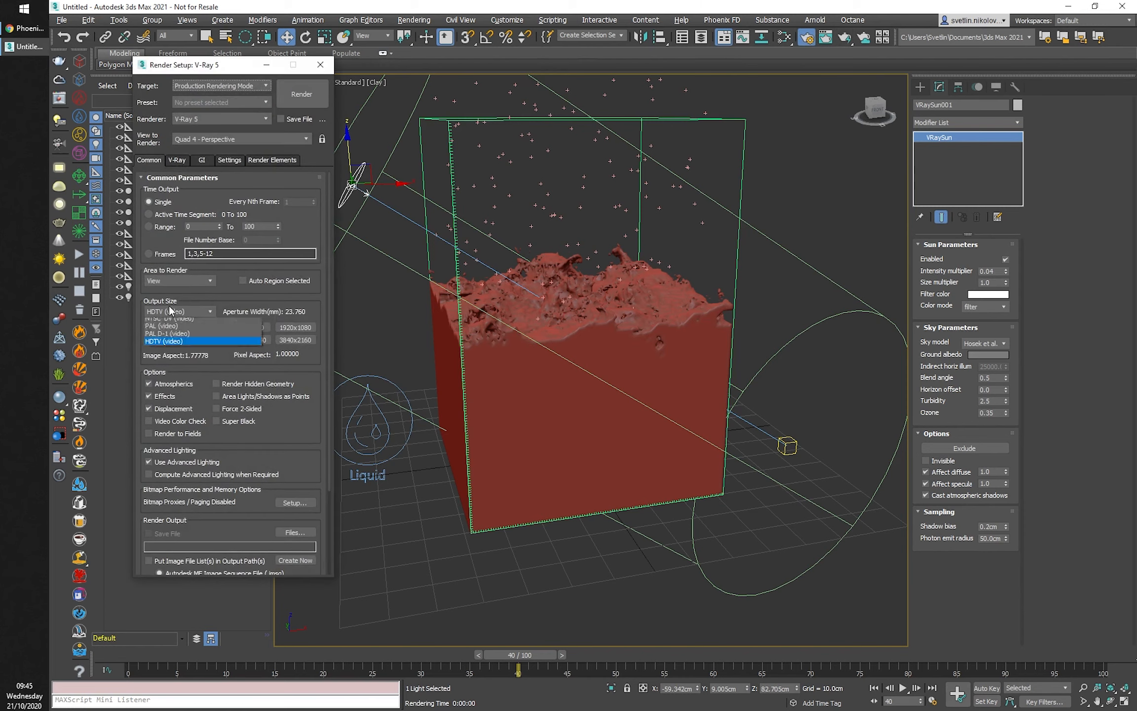
{"action": "left_click", "coordinate": [164, 323]}
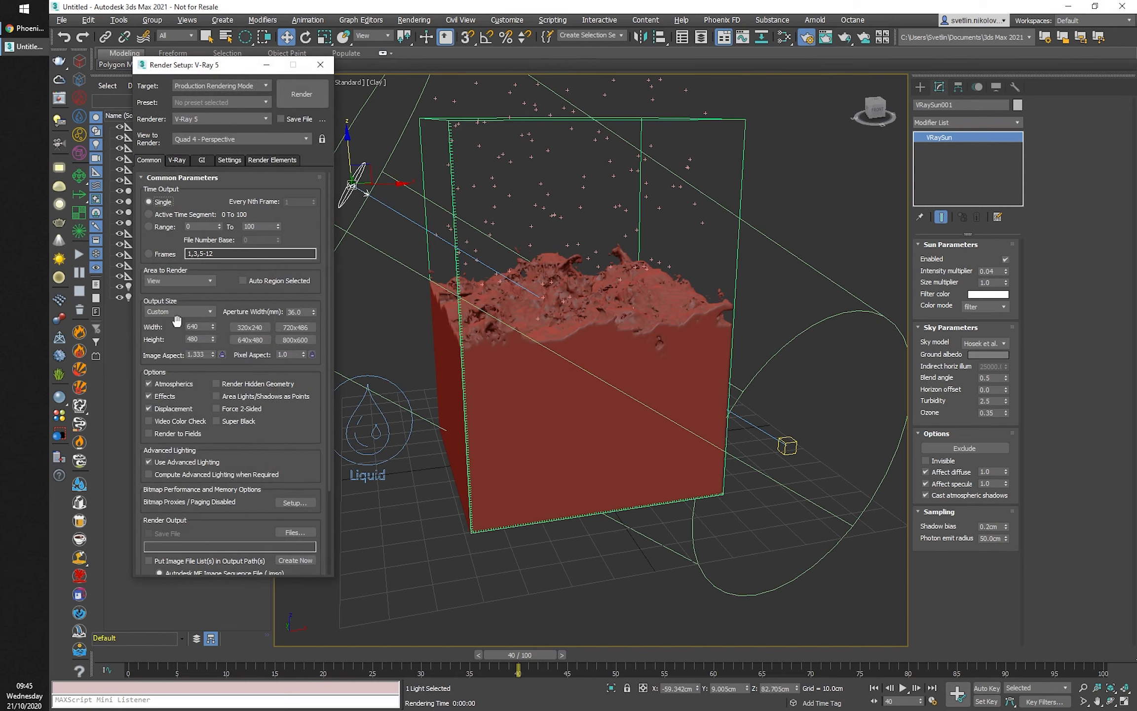
{"action": "left_click", "coordinate": [205, 160]}
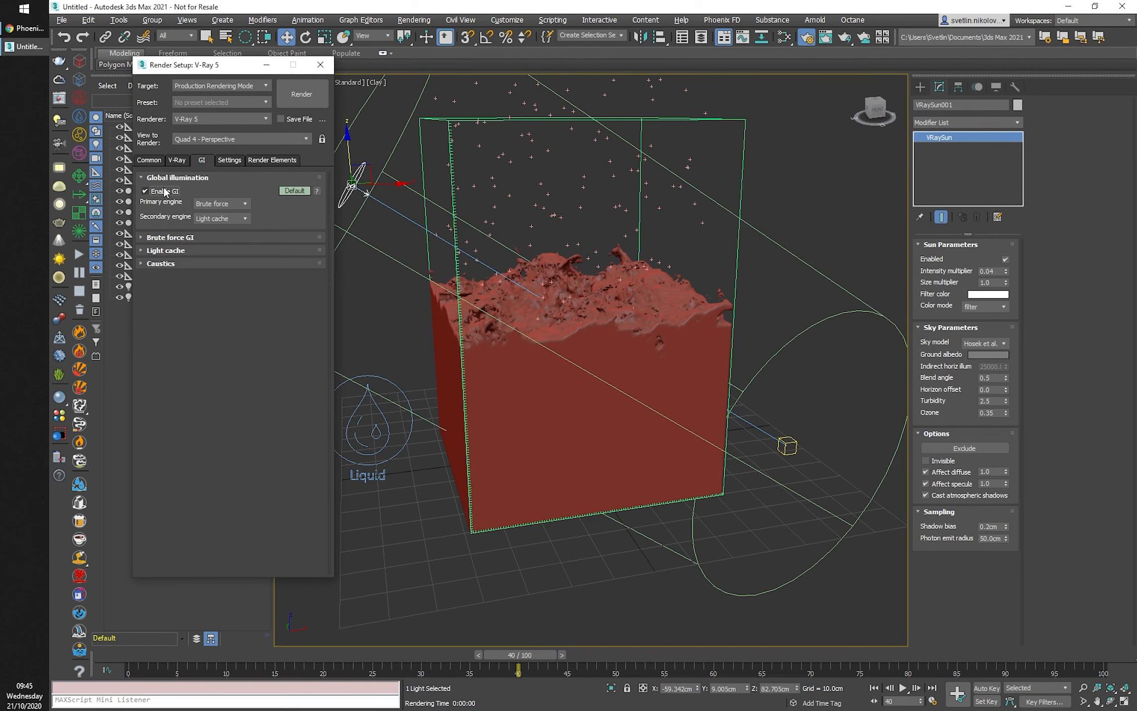
{"action": "left_click", "coordinate": [326, 68]}
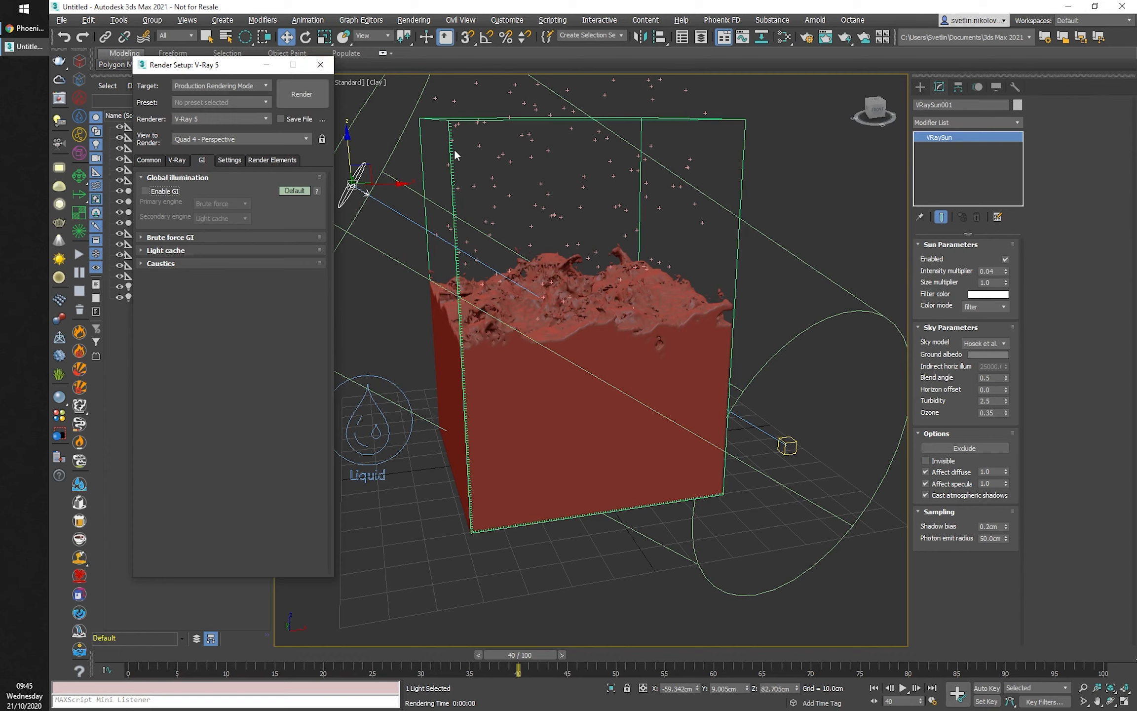
Set the PF Source's Render operator type to None in Particle View so the emitter particles are not rendered.
{"action": "left_click", "coordinate": [1002, 659]}
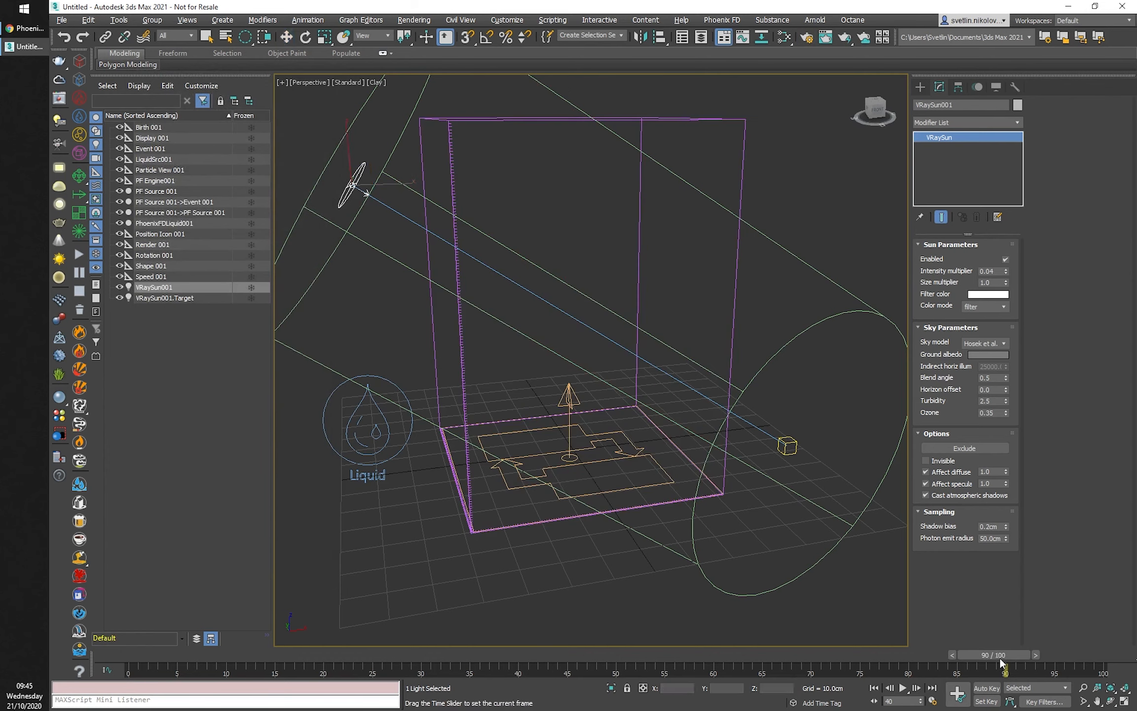
{"action": "left_click", "coordinate": [579, 435]}
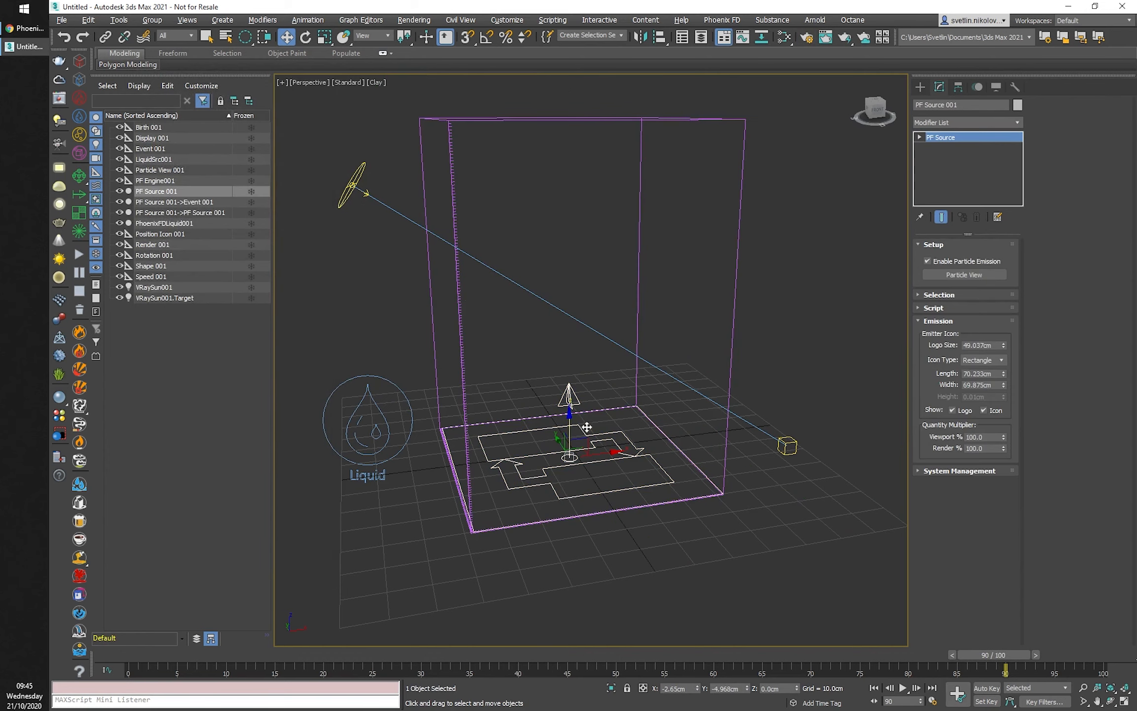
{"action": "left_click", "coordinate": [947, 275]}
{"action": "left_click", "coordinate": [320, 157]}
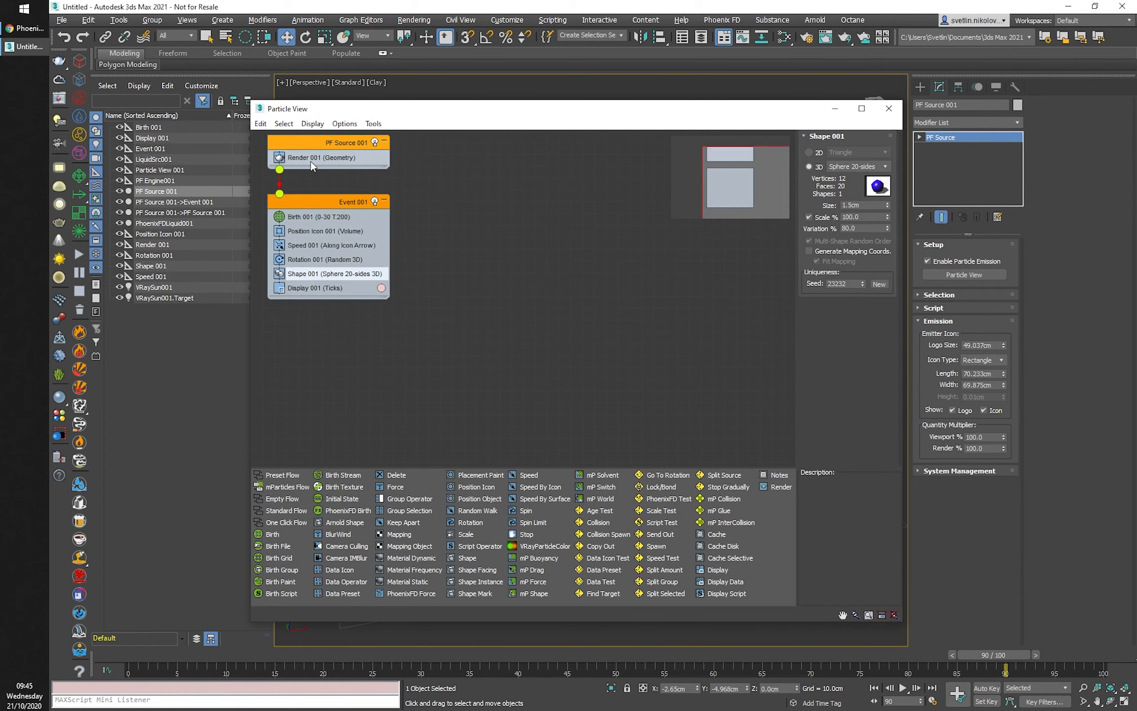
{"action": "left_click", "coordinate": [837, 152]}
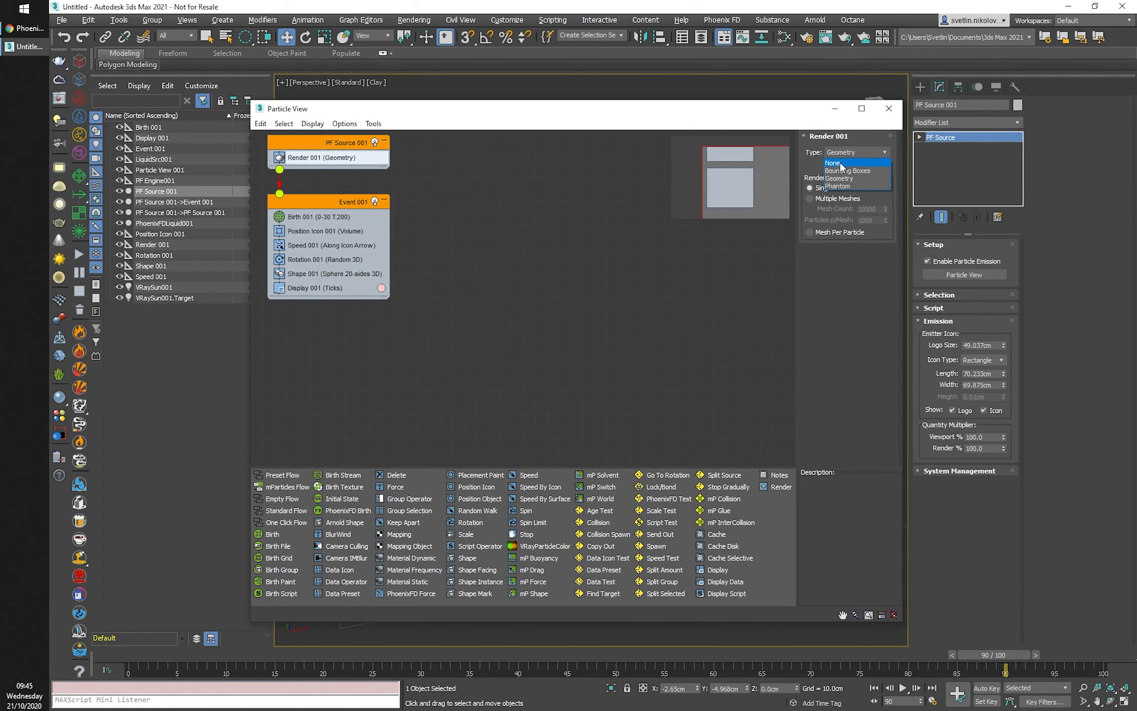
{"action": "left_click", "coordinate": [838, 176]}
{"action": "left_click", "coordinate": [889, 108]}
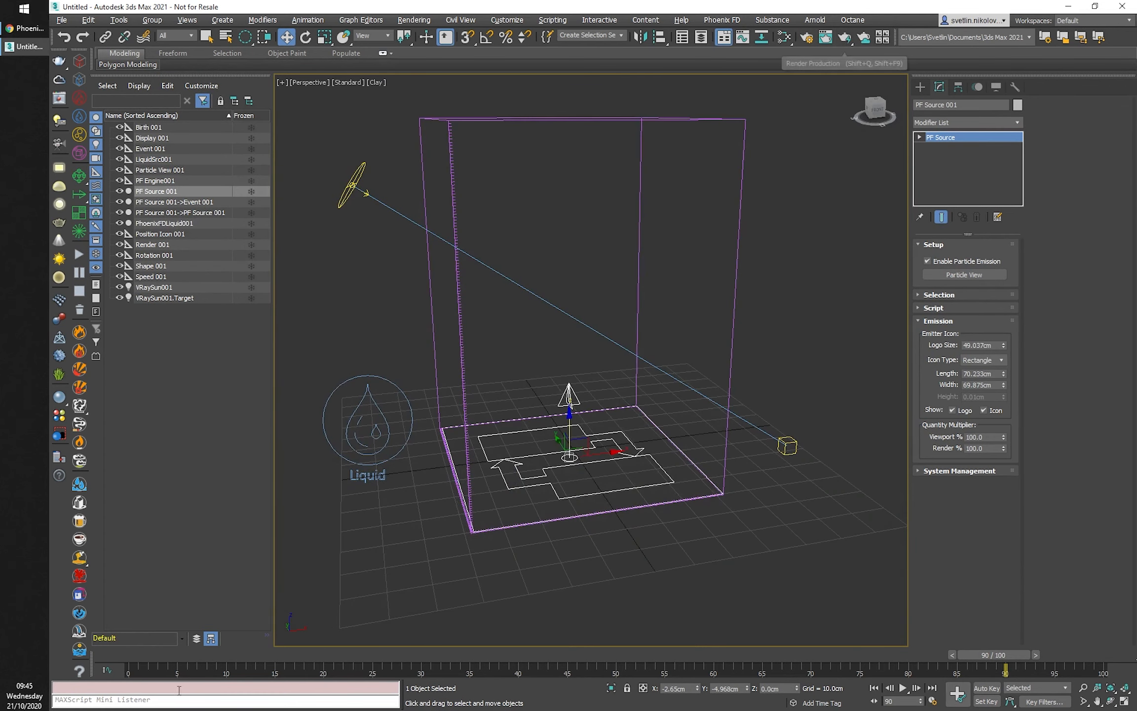
Render the boiling water at frames 12 and 21 and examine the results in the V-Ray Frame Buffer.
{"action": "left_click_drag", "start_coordinate": [197, 655], "coordinate": [246, 654]}
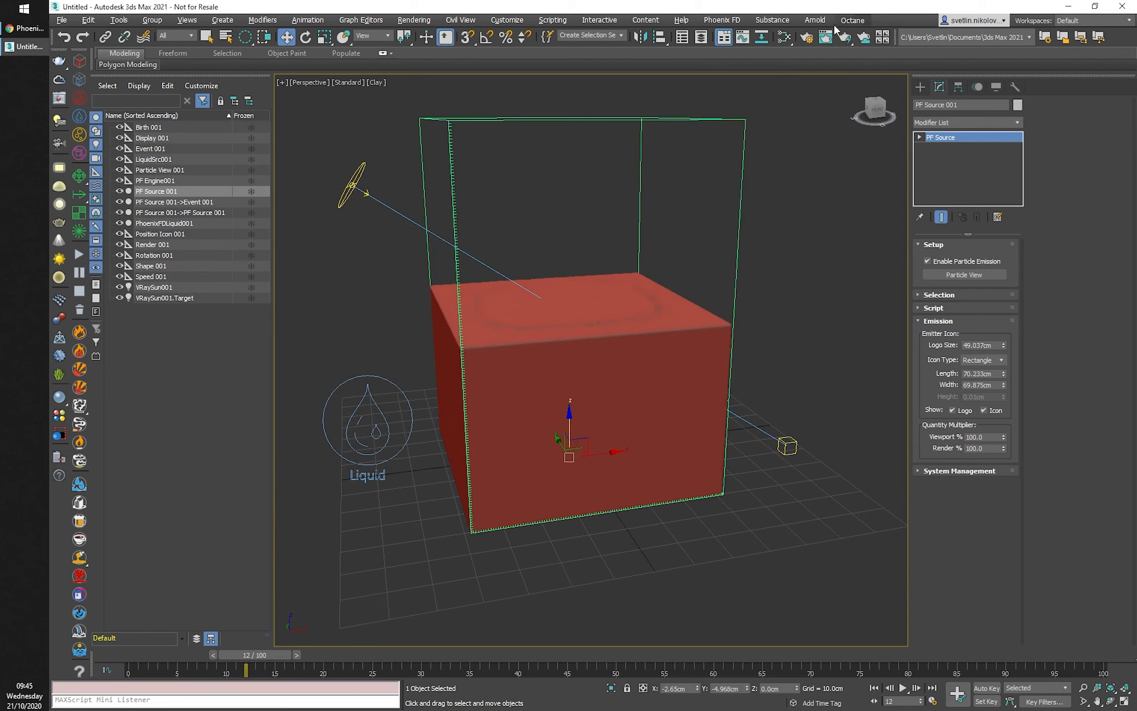
{"action": "left_click", "coordinate": [848, 41]}
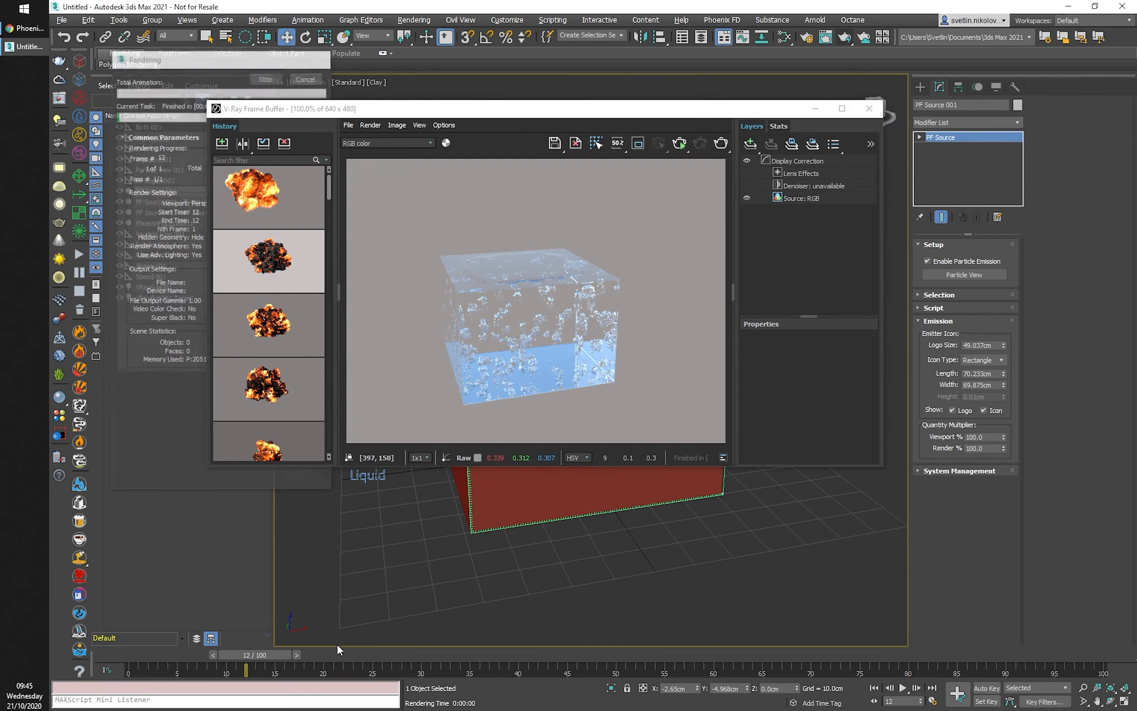
{"action": "left_click", "coordinate": [722, 144]}
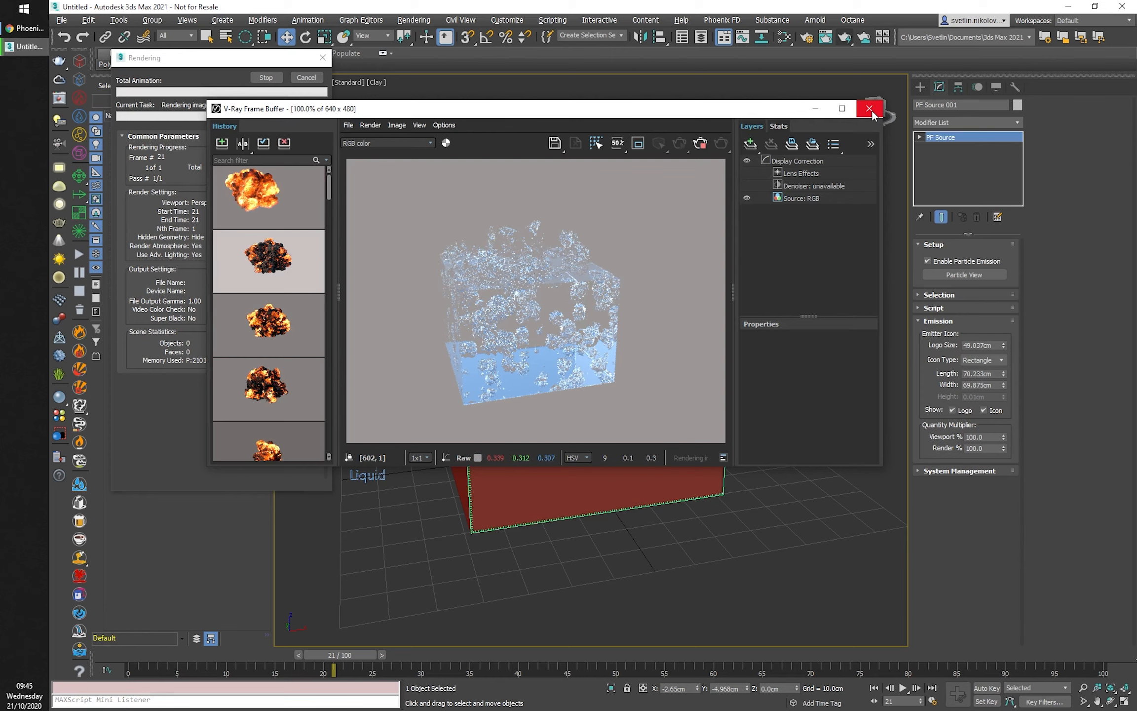
{"action": "left_click_drag", "start_coordinate": [717, 110], "coordinate": [547, 68]}
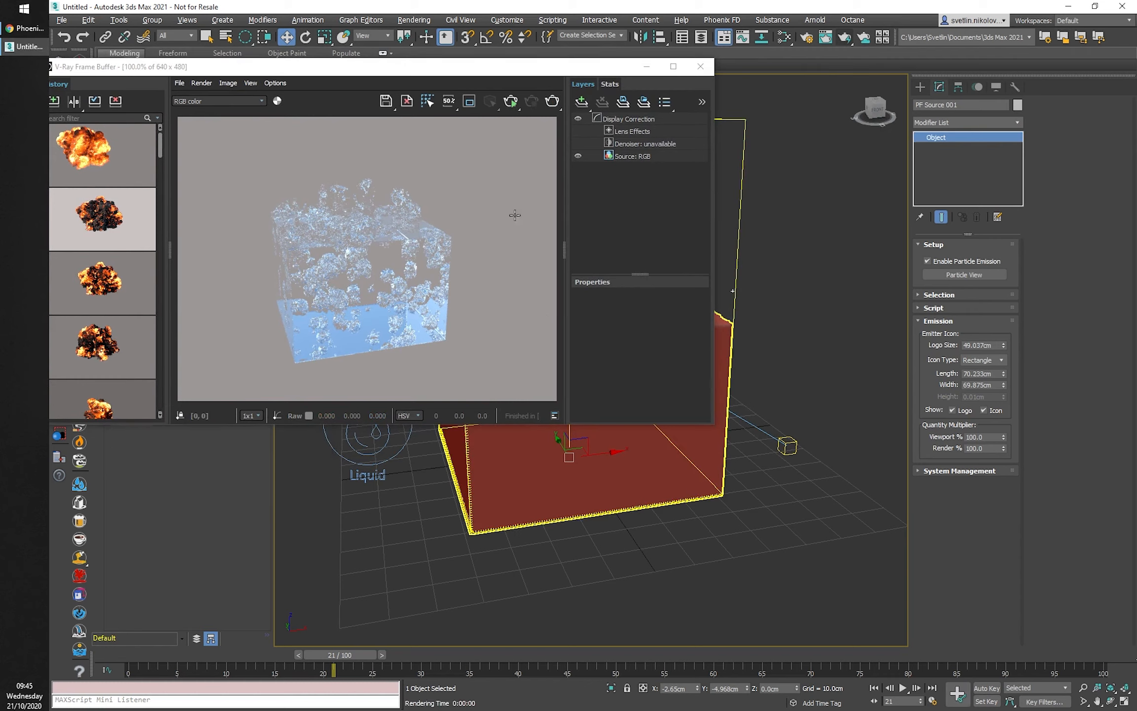
Select the liquid container, review its dynamics settings, and examine the splashing surface from above between frames 21 and 24.
{"action": "left_click", "coordinate": [740, 119]}
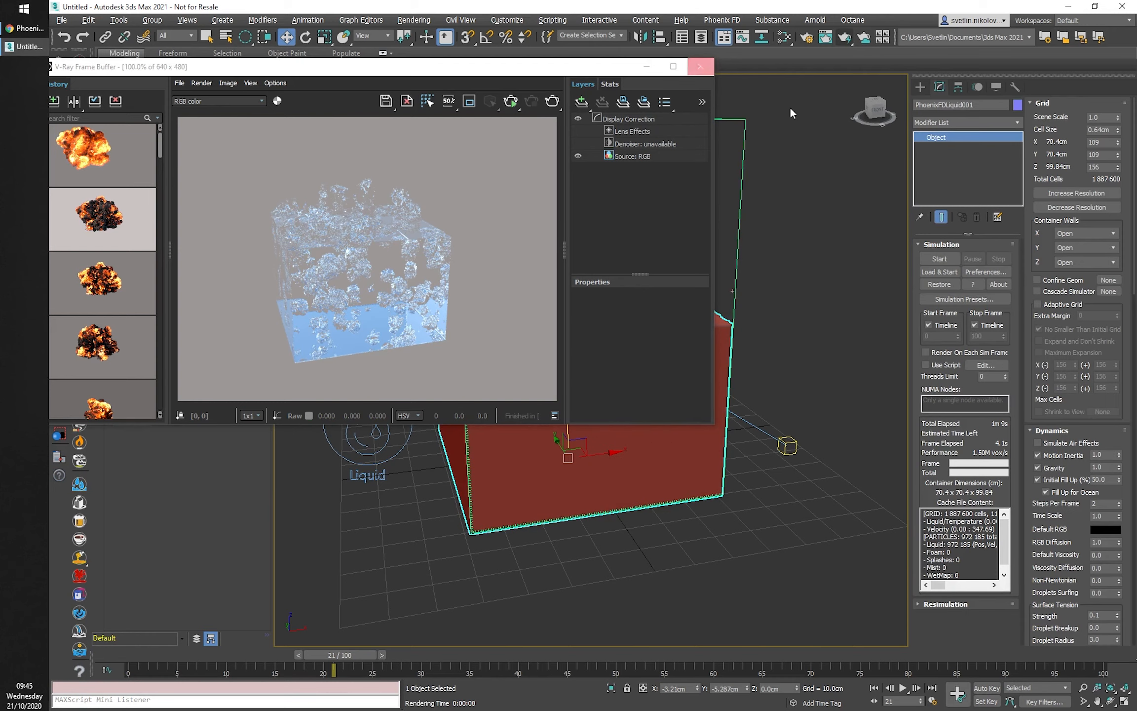
{"action": "left_click", "coordinate": [1038, 99]}
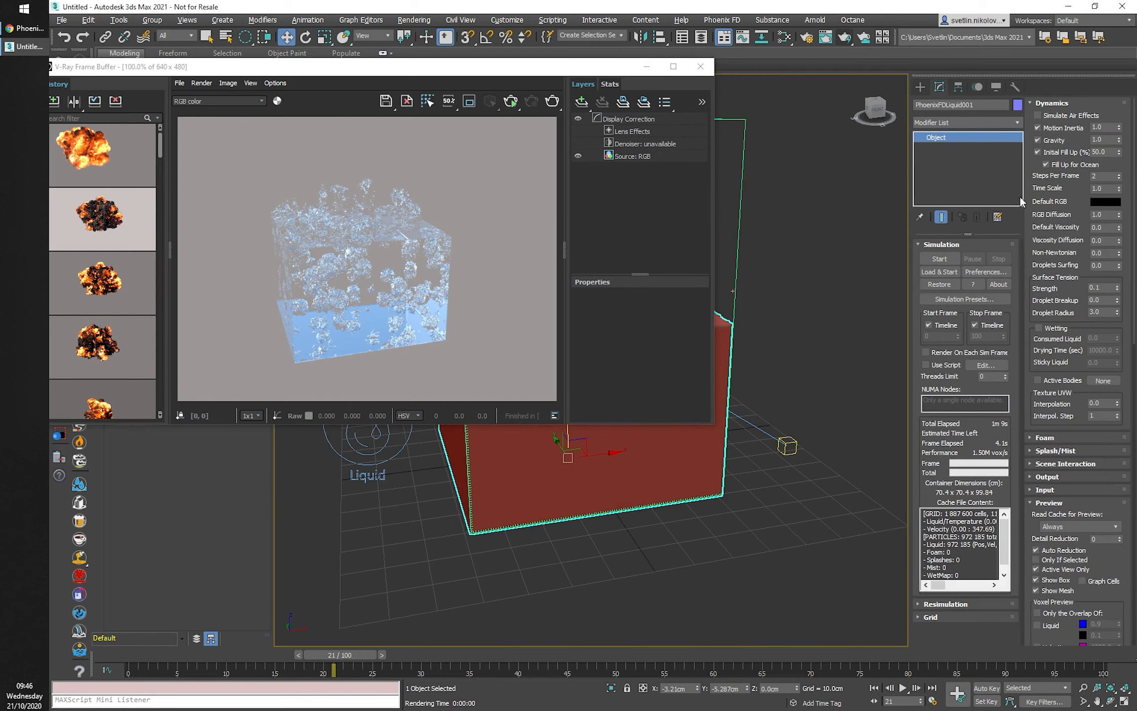
{"action": "left_click", "coordinate": [701, 66]}
{"action": "key", "text": "q"}
{"action": "middle_click_drag", "start_coordinate": [693, 433], "coordinate": [649, 500], "text": "alt"}
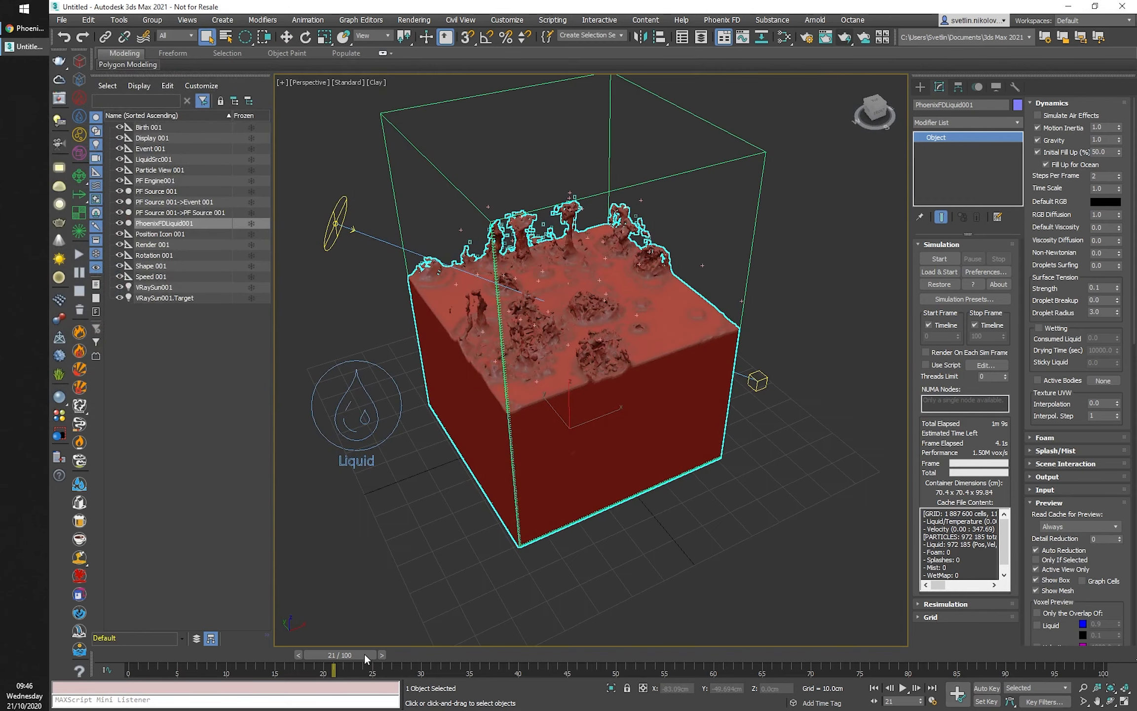
{"action": "left_click_drag", "start_coordinate": [364, 654], "coordinate": [394, 655]}
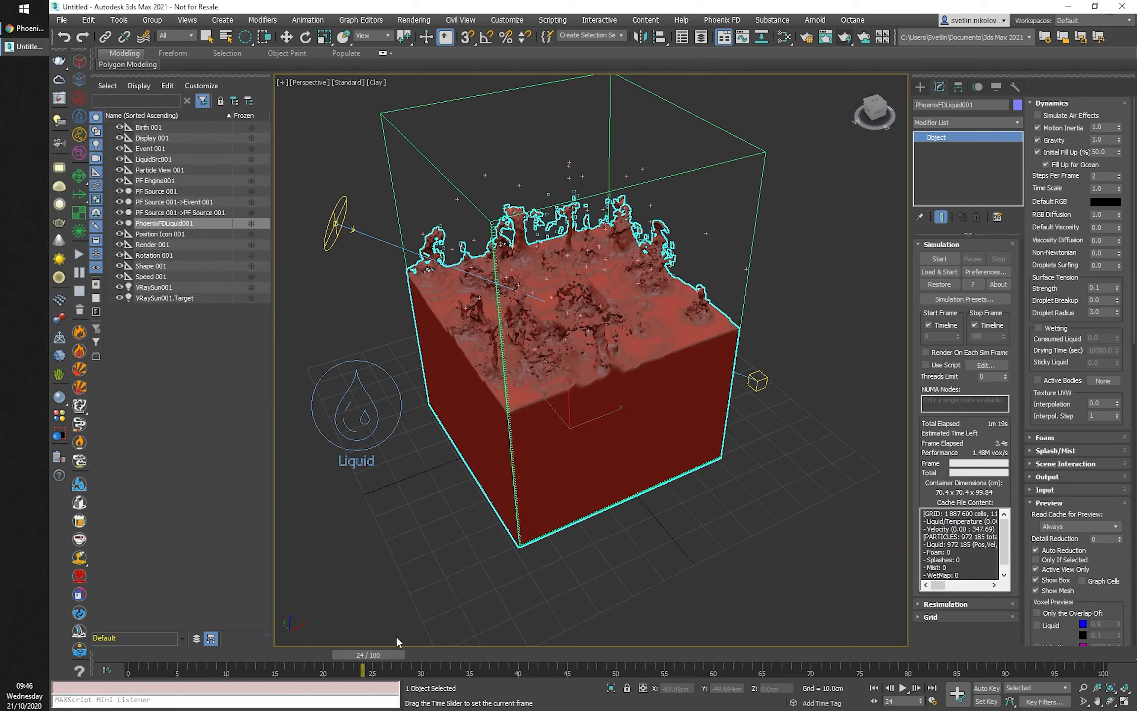
Delete the cached simulation of the liquid container and move the timeline to frame 10.
{"action": "middle_click_drag", "start_coordinate": [732, 508], "coordinate": [691, 504], "text": "alt"}
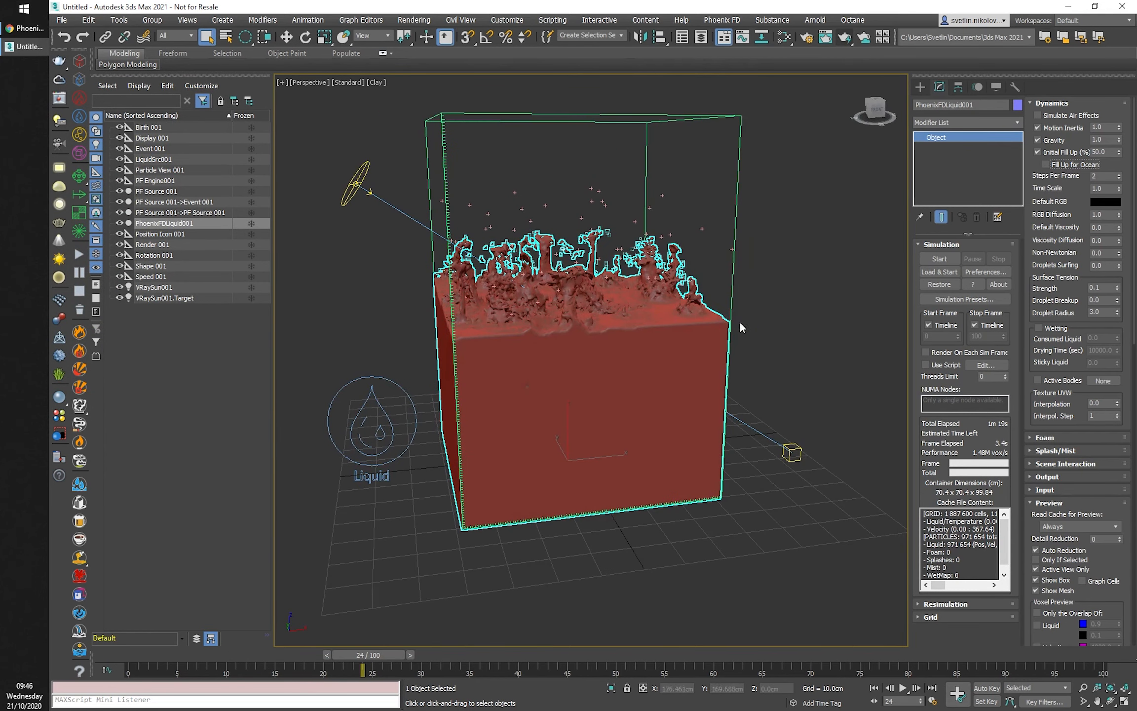
{"action": "left_click", "coordinate": [920, 87]}
{"action": "left_click", "coordinate": [918, 105]}
{"action": "left_click", "coordinate": [926, 119]}
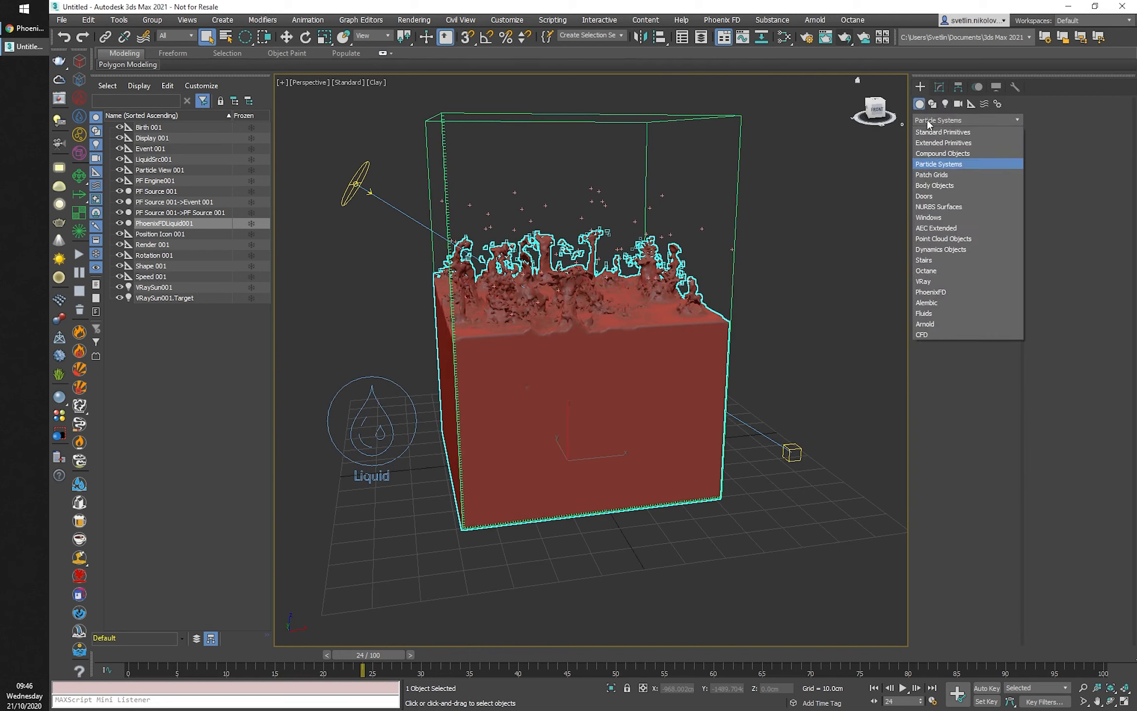
{"action": "left_click", "coordinate": [938, 134]}
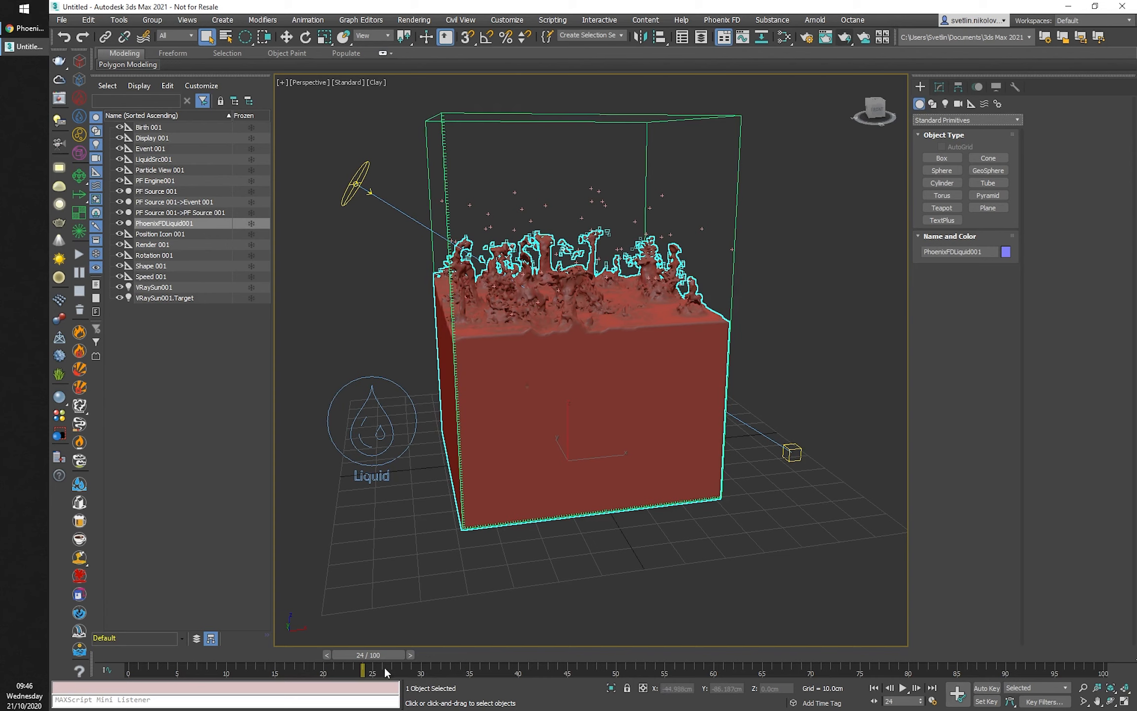
{"action": "left_click", "coordinate": [78, 311]}
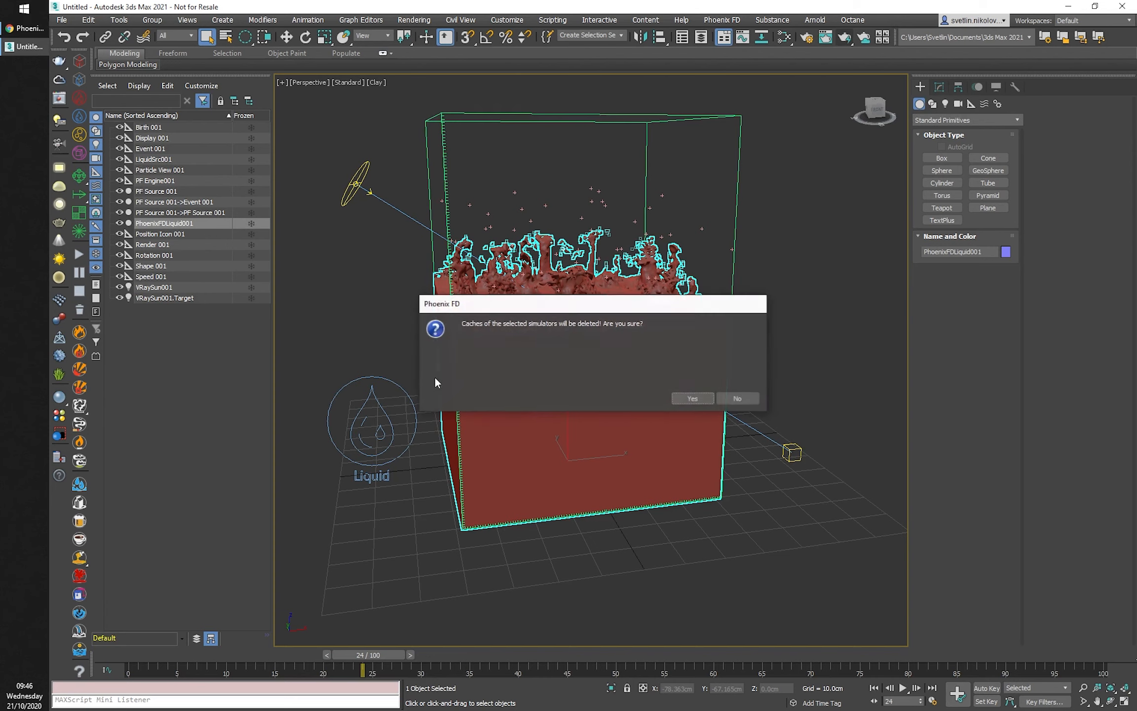
{"action": "left_click", "coordinate": [692, 398]}
{"action": "left_click_drag", "start_coordinate": [367, 654], "coordinate": [225, 650]}
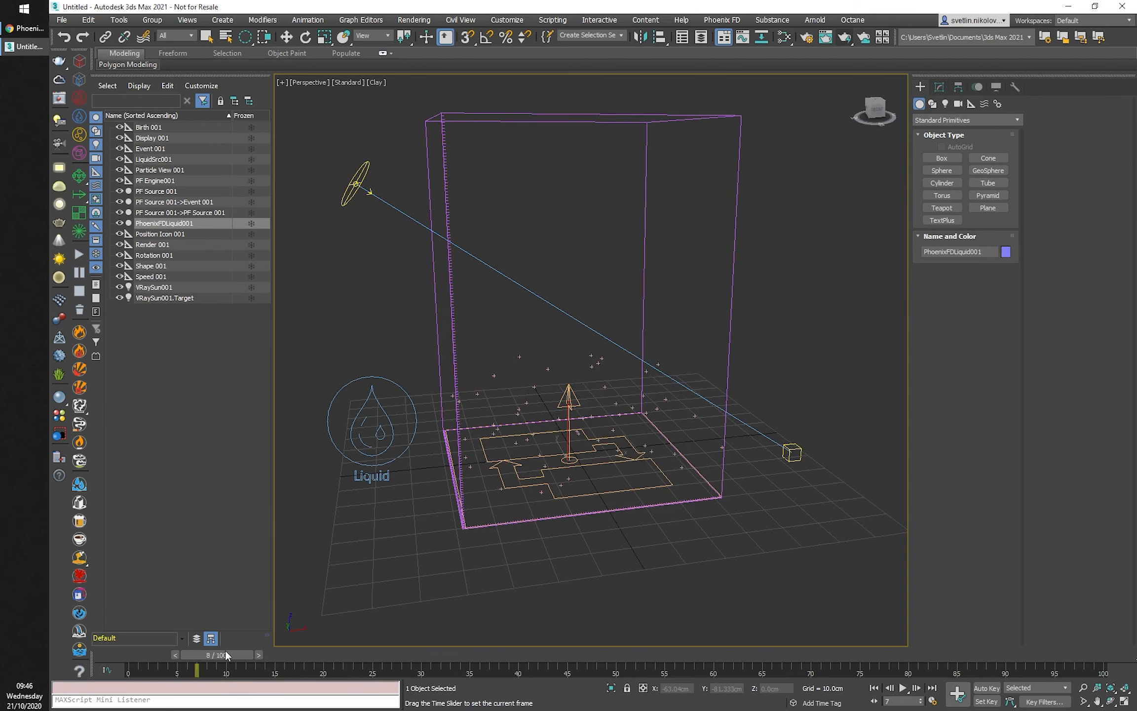
Create a cylinder of about 29.9 cm radius and 82.6 cm height at the container's centre and raise it slightly above the container floor.
{"action": "middle_click_drag", "start_coordinate": [579, 404], "coordinate": [596, 417], "text": "alt"}
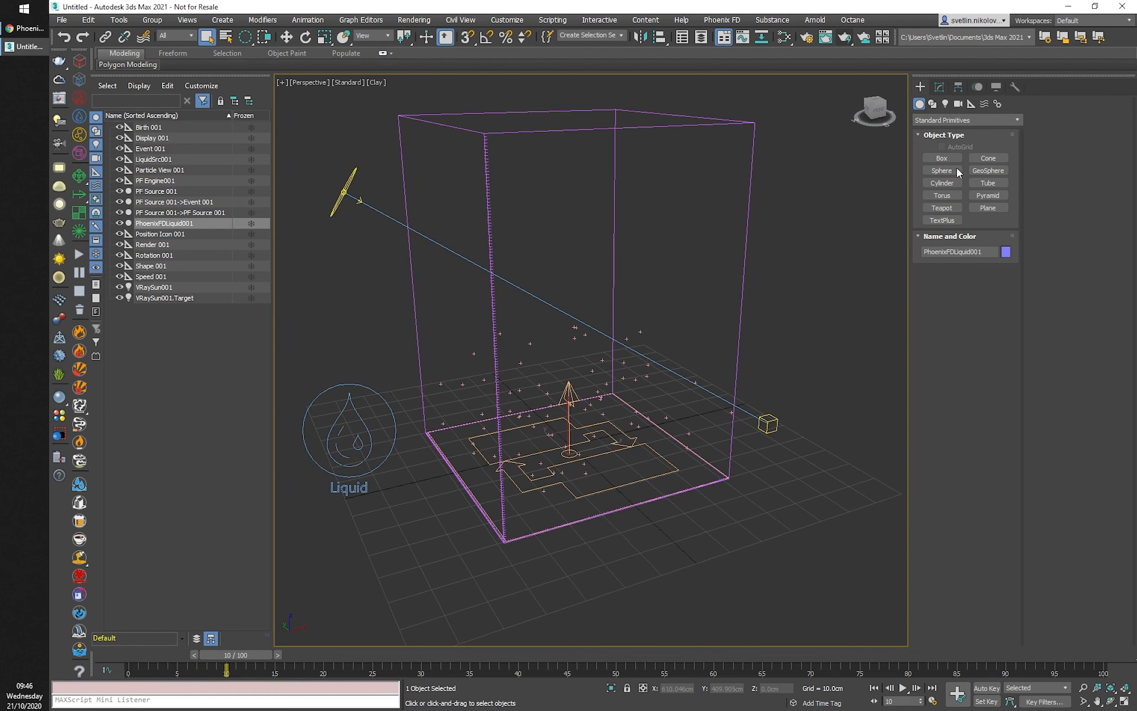
{"action": "left_click", "coordinate": [947, 182]}
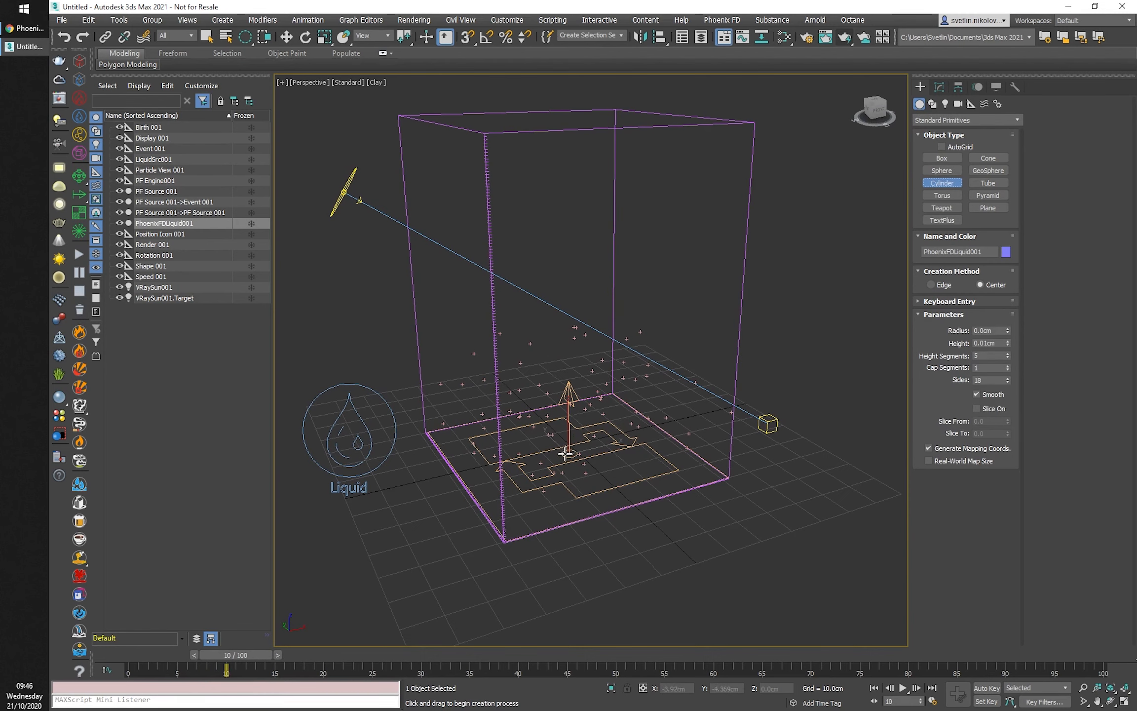
{"action": "left_click_drag", "start_coordinate": [569, 452], "coordinate": [647, 432]}
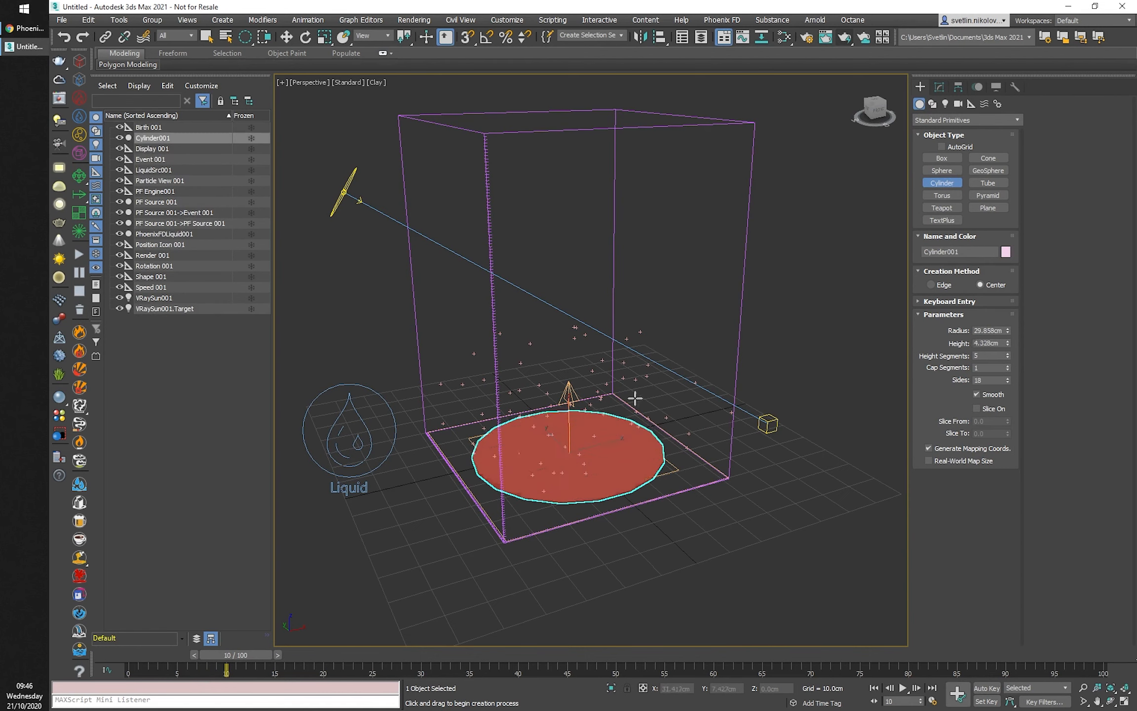
{"action": "left_click", "coordinate": [599, 242]}
{"action": "key", "text": "w"}
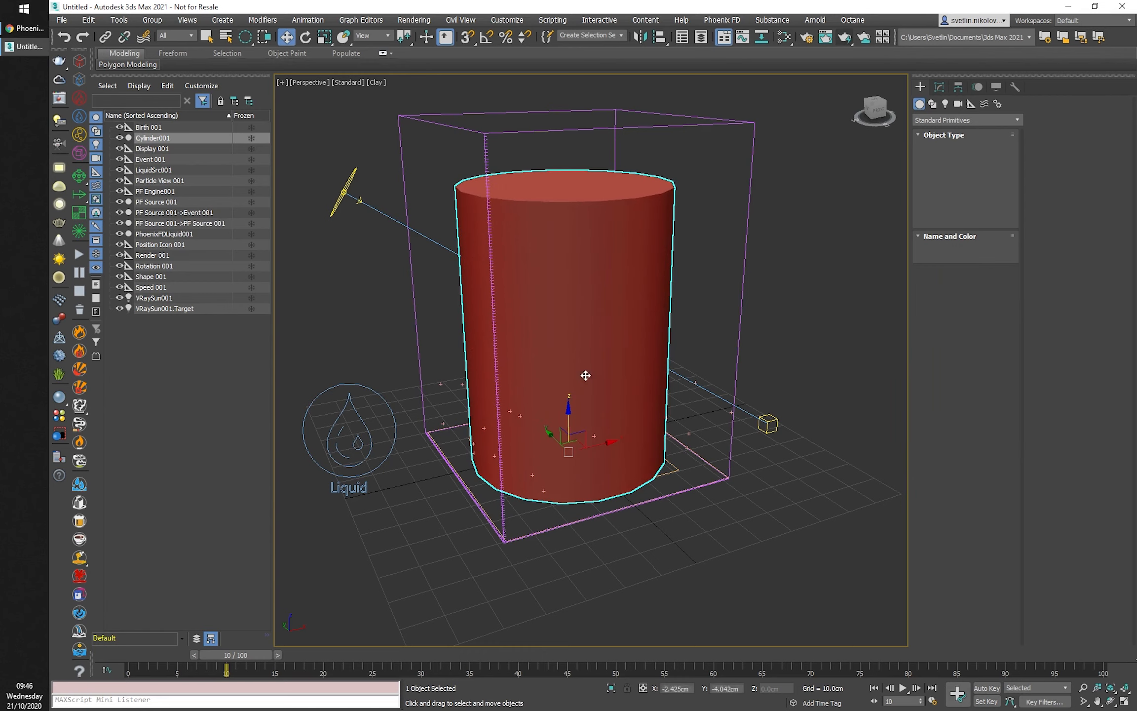
{"action": "left_click_drag", "start_coordinate": [569, 410], "coordinate": [570, 394]}
{"action": "left_click", "coordinate": [939, 87]}
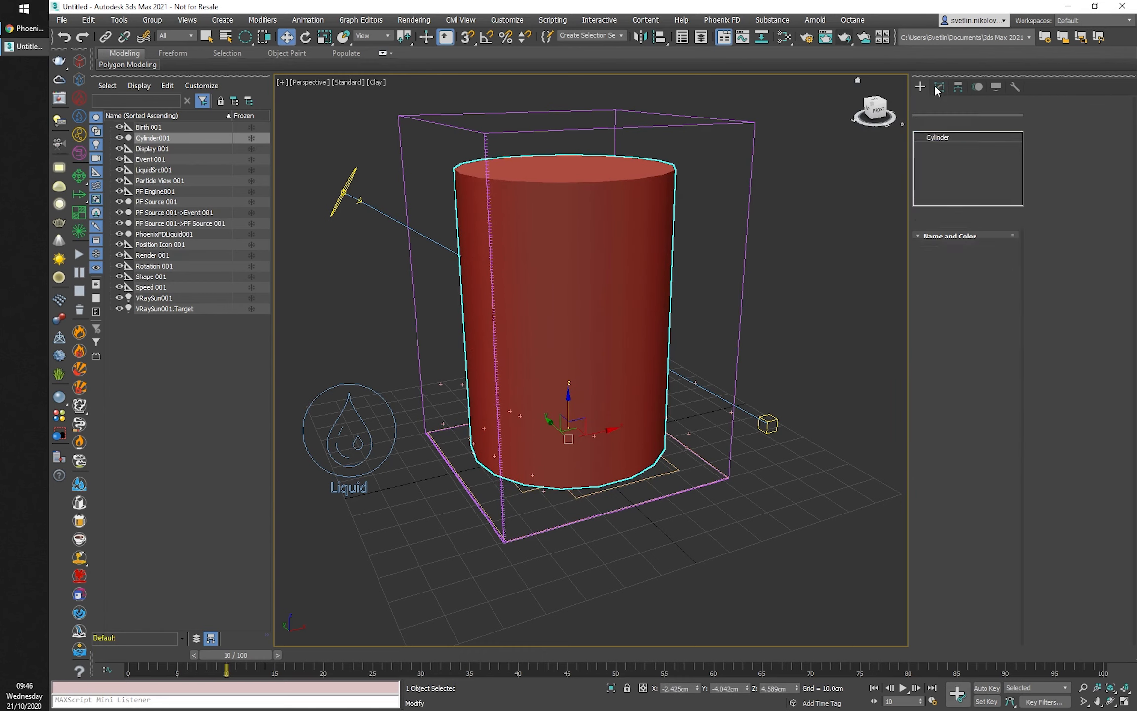
Make the cylinder non-renderable and show it as a box in its Object Properties.
{"action": "middle_click_drag", "start_coordinate": [639, 431], "coordinate": [624, 408], "text": "alt"}
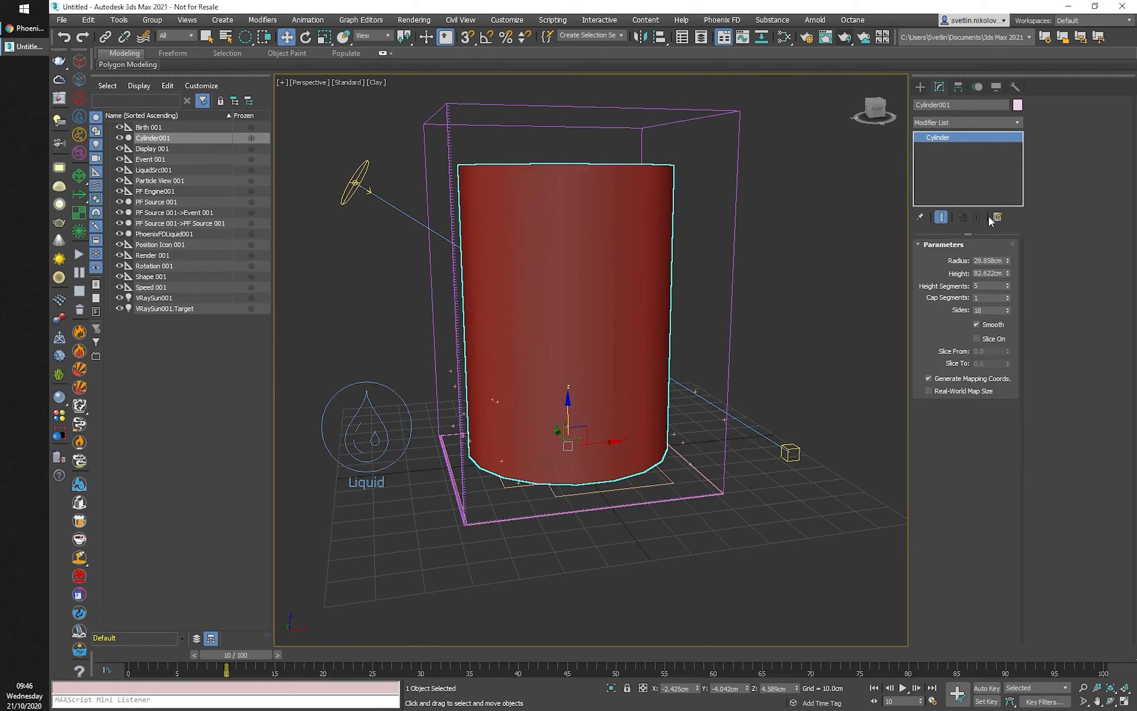
{"action": "right_click", "coordinate": [553, 221]}
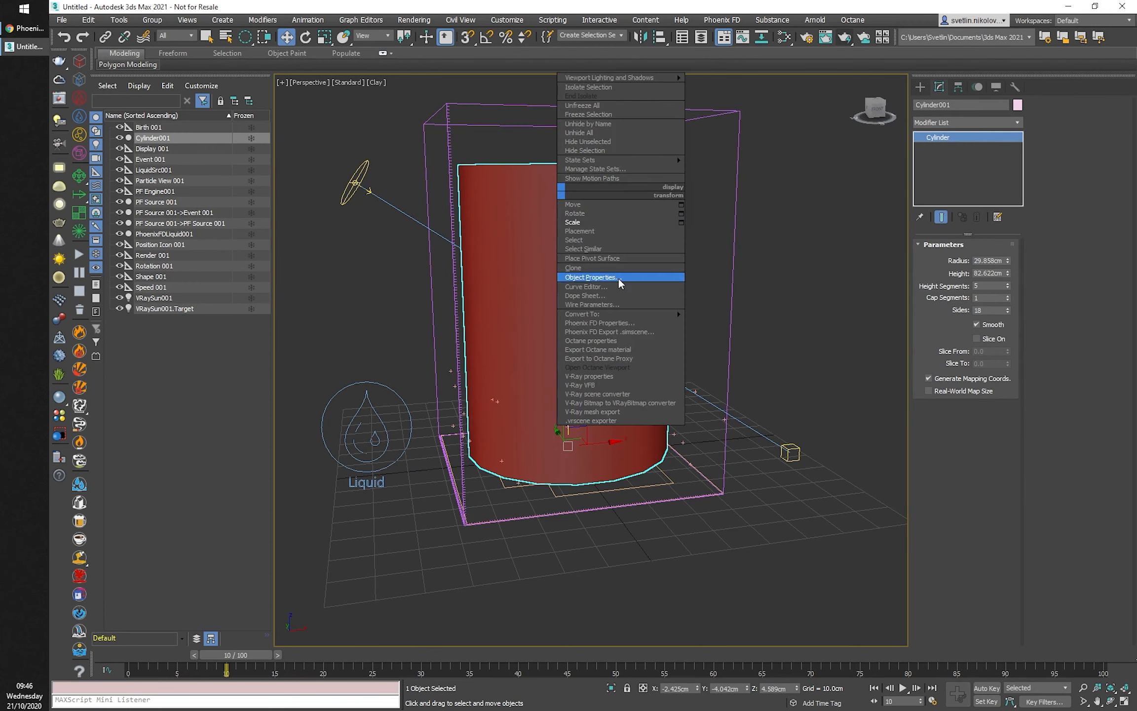
{"action": "left_click", "coordinate": [615, 297]}
{"action": "left_click", "coordinate": [614, 339]}
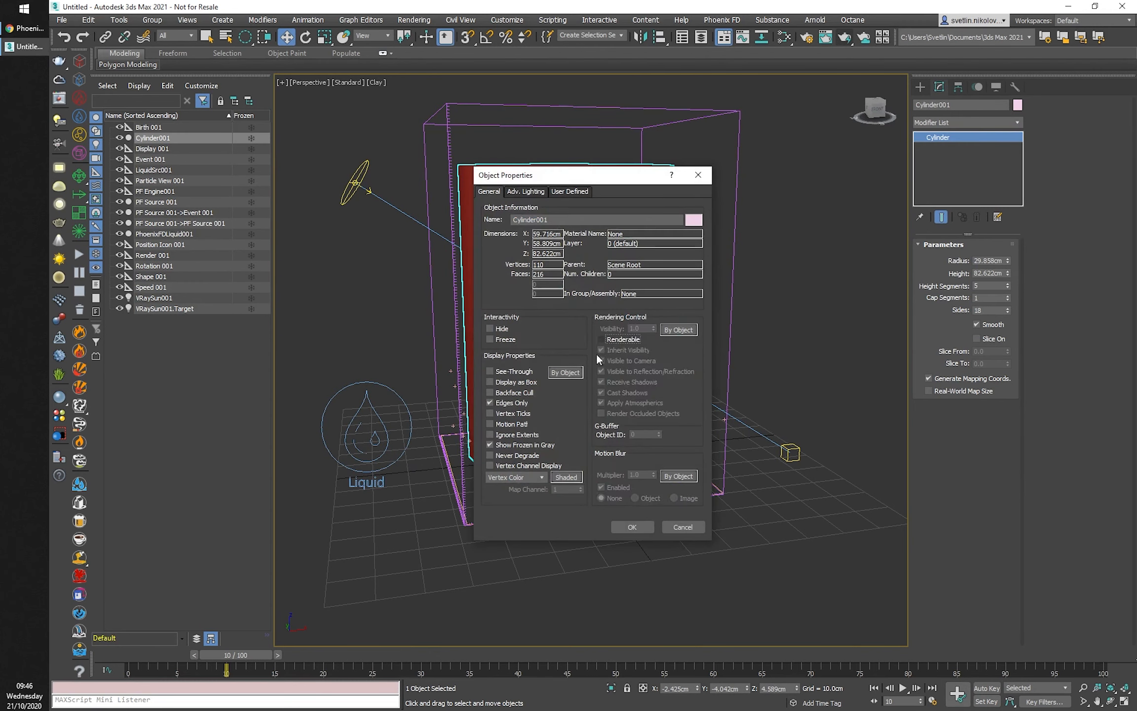
{"action": "left_click", "coordinate": [504, 383]}
{"action": "left_click", "coordinate": [640, 527]}
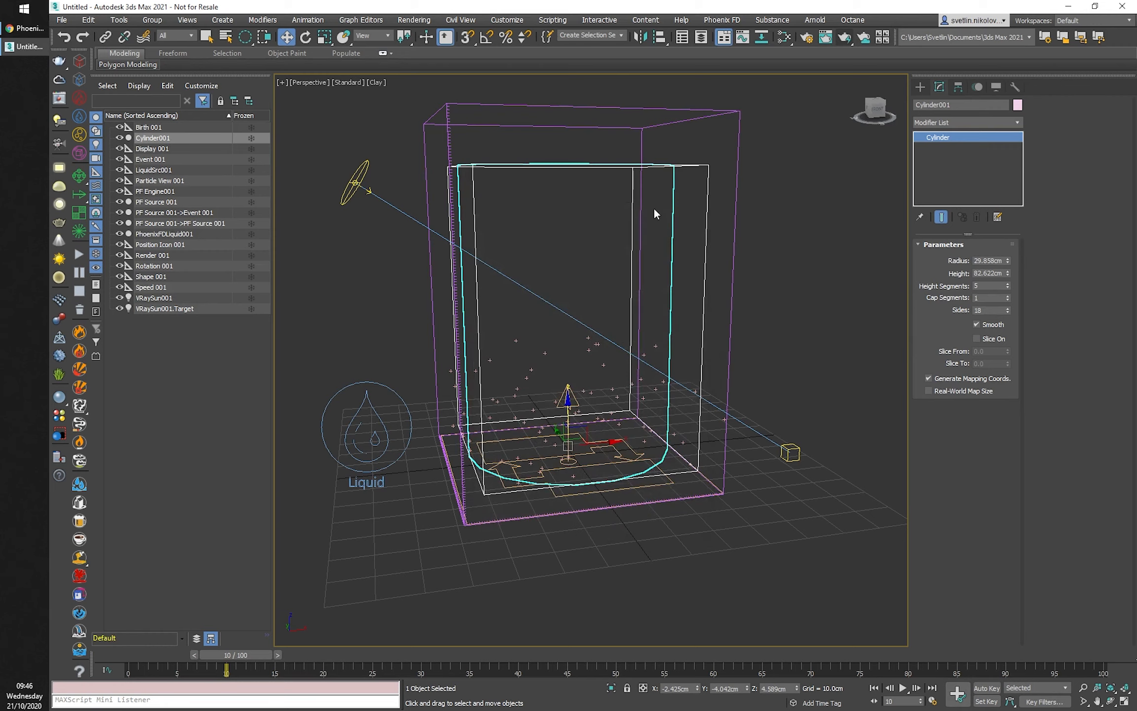
Enable Confine Geometry in the liquid container's Grid settings and assign the cylinder as the confining object.
{"action": "middle_click_drag", "start_coordinate": [655, 209], "coordinate": [718, 255], "text": "alt"}
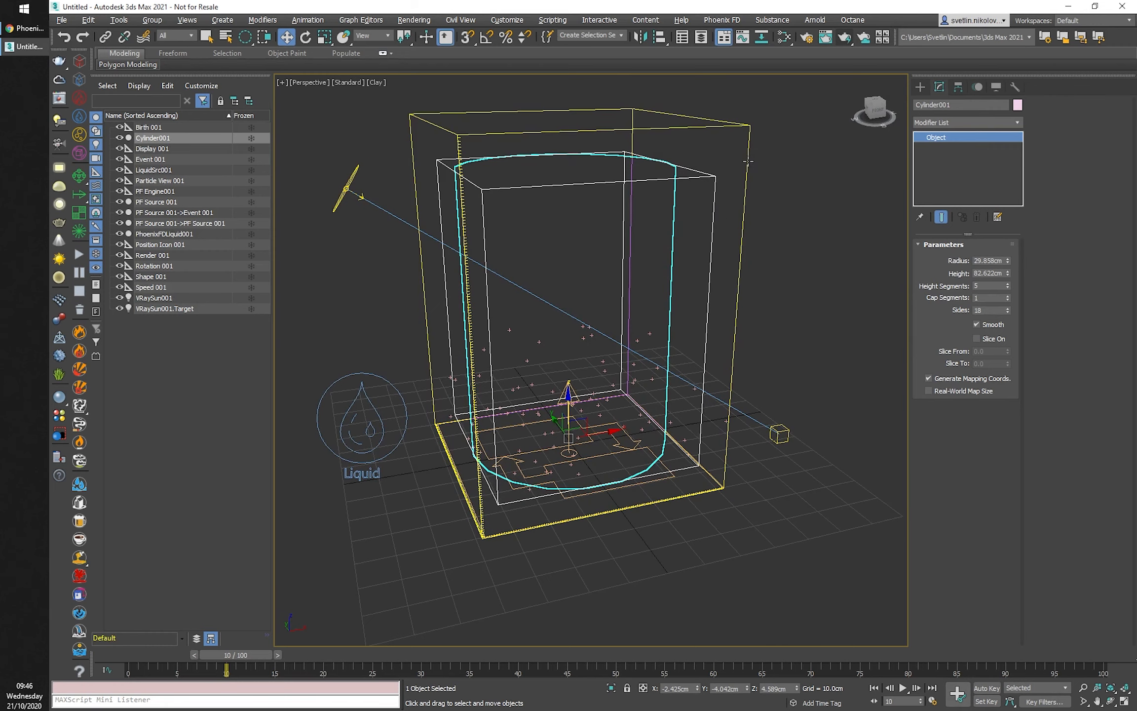
{"action": "left_click", "coordinate": [905, 208]}
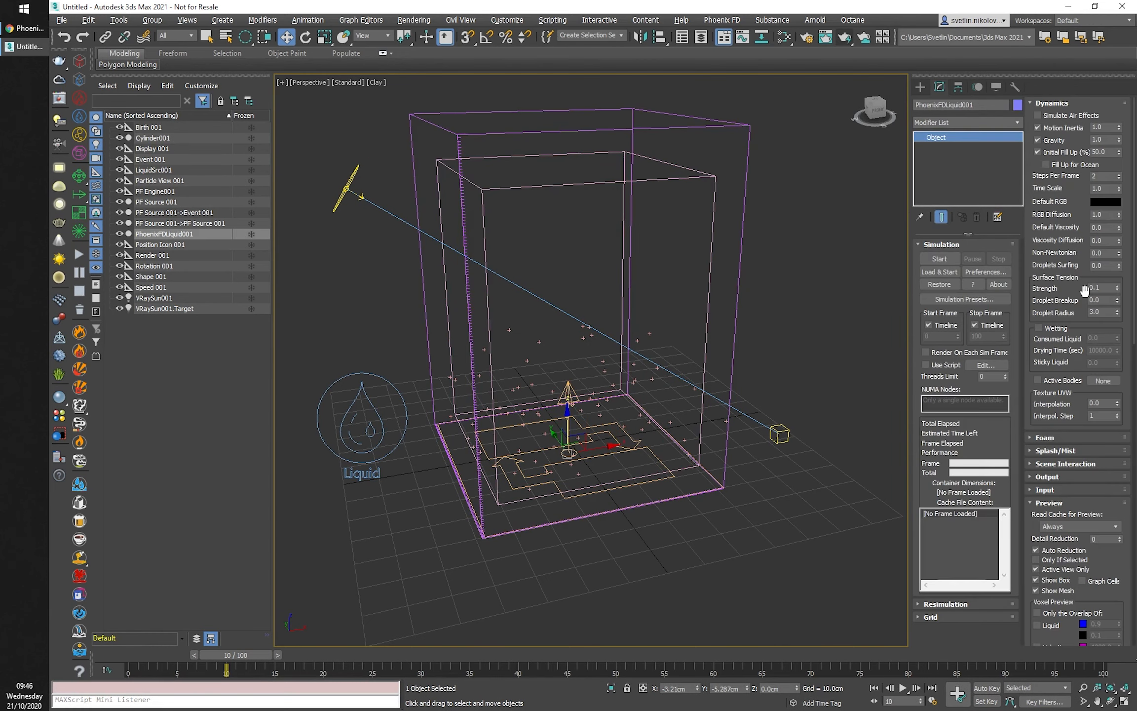
{"action": "left_click", "coordinate": [943, 620]}
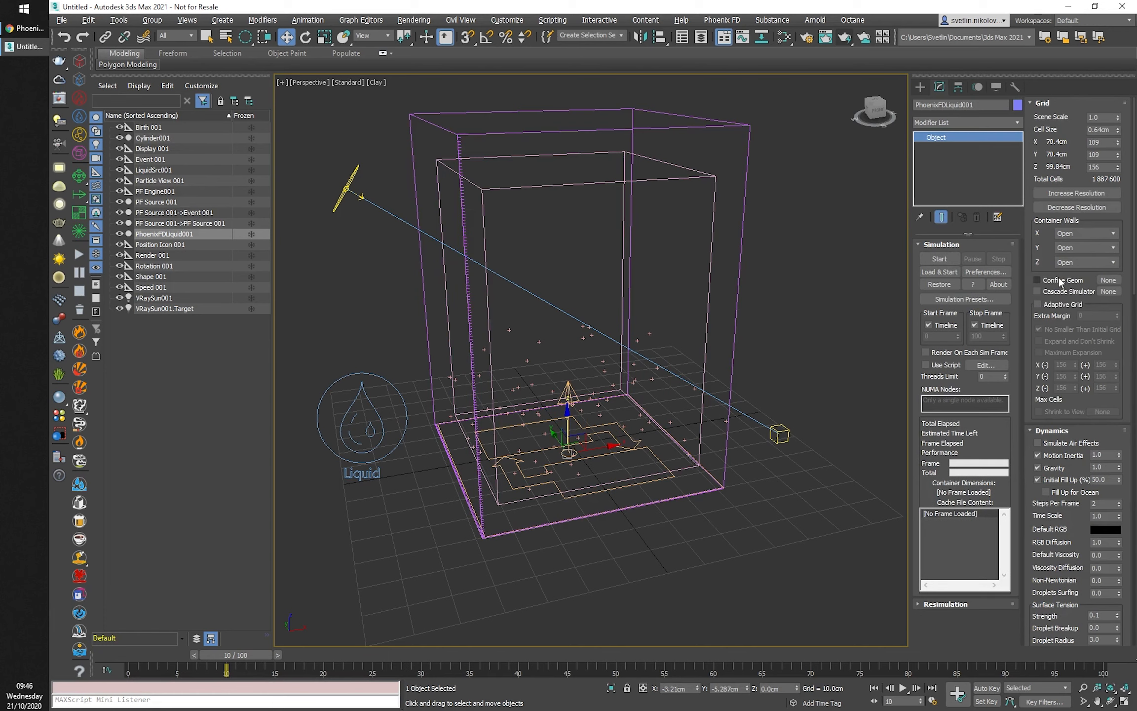
{"action": "left_click", "coordinate": [1058, 277]}
{"action": "left_click", "coordinate": [1108, 279]}
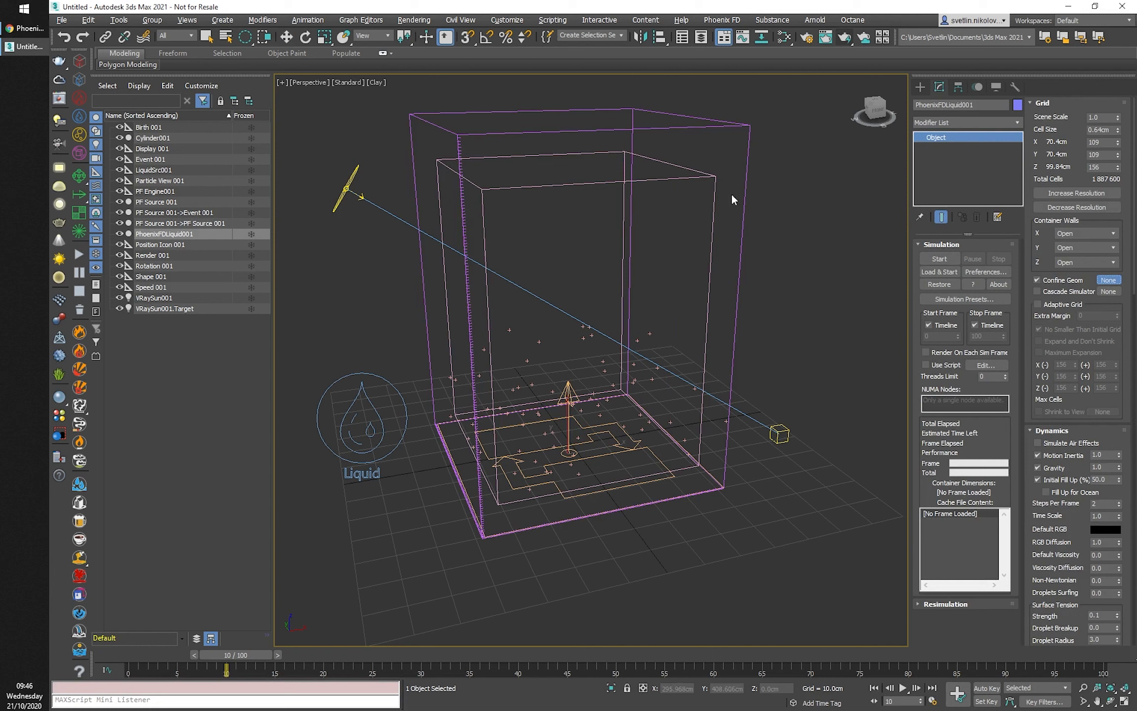
{"action": "left_click", "coordinate": [713, 176]}
Run the confined liquid simulation, examine how the surface starts boiling up to frame 16, and stop it.
{"action": "left_click", "coordinate": [939, 258]}
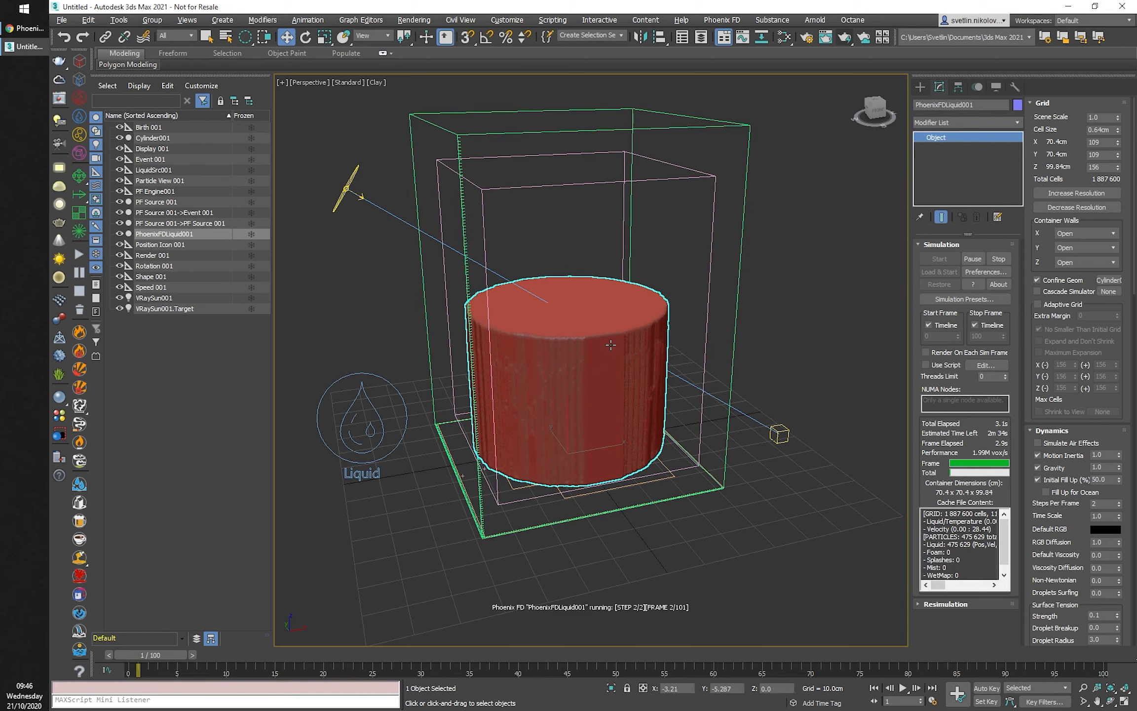
{"action": "key", "text": "q"}
{"action": "mouse_move", "coordinate": [787, 432]}
{"action": "middle_mouse_down", "text": "alt"}
{"action": "mouse_move", "coordinate": [784, 387]}
{"action": "mouse_move", "coordinate": [788, 408]}
{"action": "middle_mouse_up", "text": "alt"}
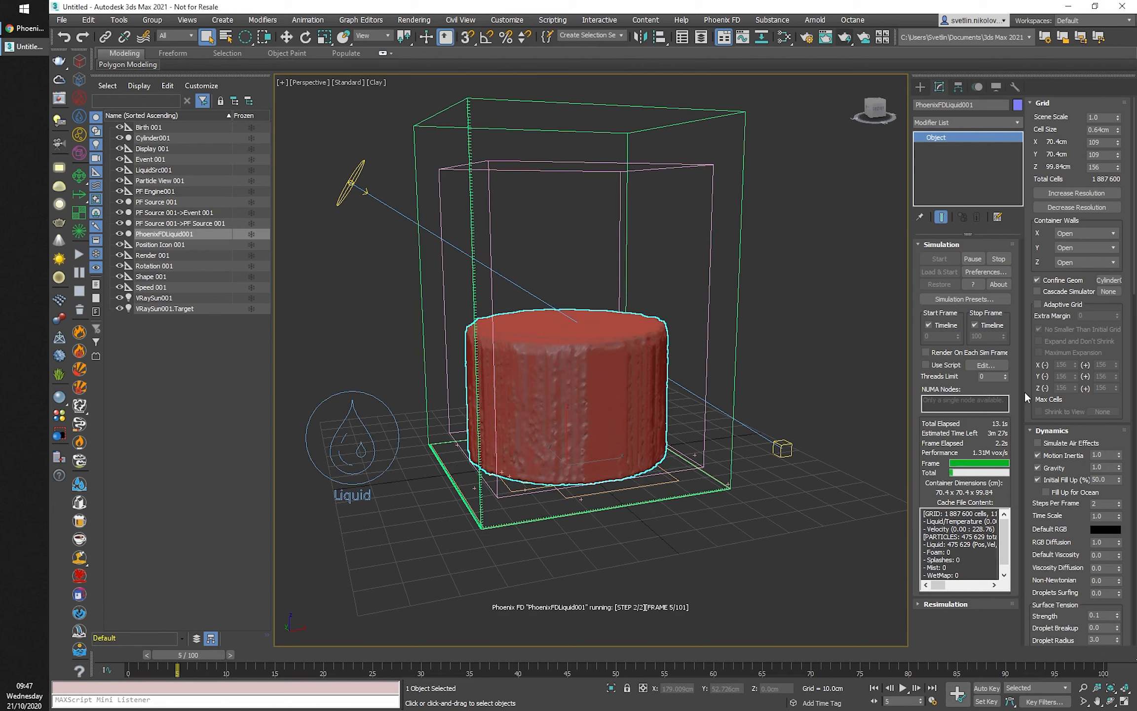
{"action": "scroll", "coordinate": [1024, 392], "scroll_direction": "down", "scroll_amount": 1}
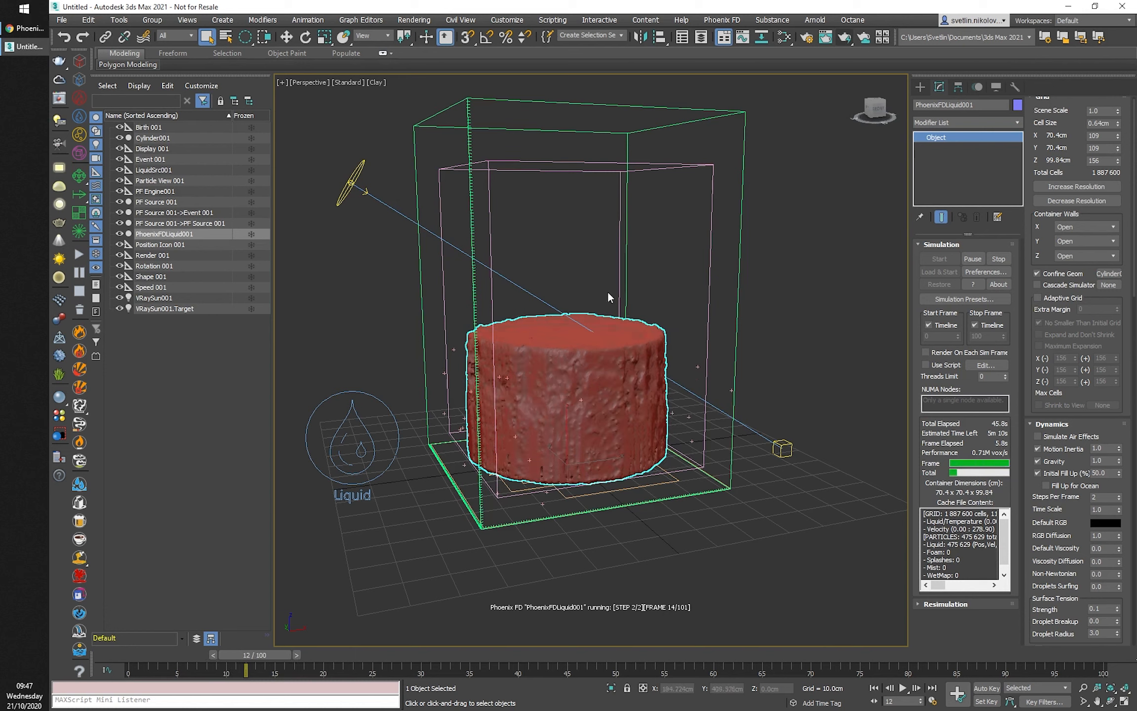
{"action": "scroll", "coordinate": [1028, 470], "scroll_direction": "up", "scroll_amount": 1}
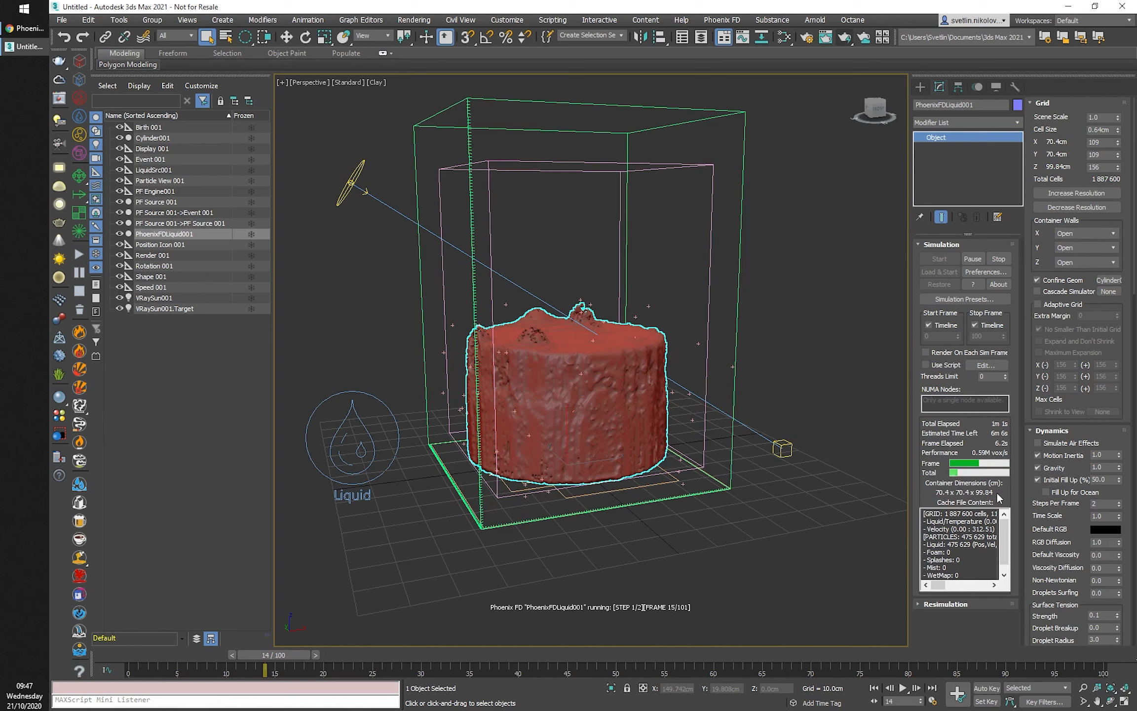
{"action": "scroll", "coordinate": [1028, 486], "scroll_direction": "down", "scroll_amount": 1}
{"action": "scroll", "coordinate": [1027, 487], "scroll_direction": "down", "scroll_amount": 1}
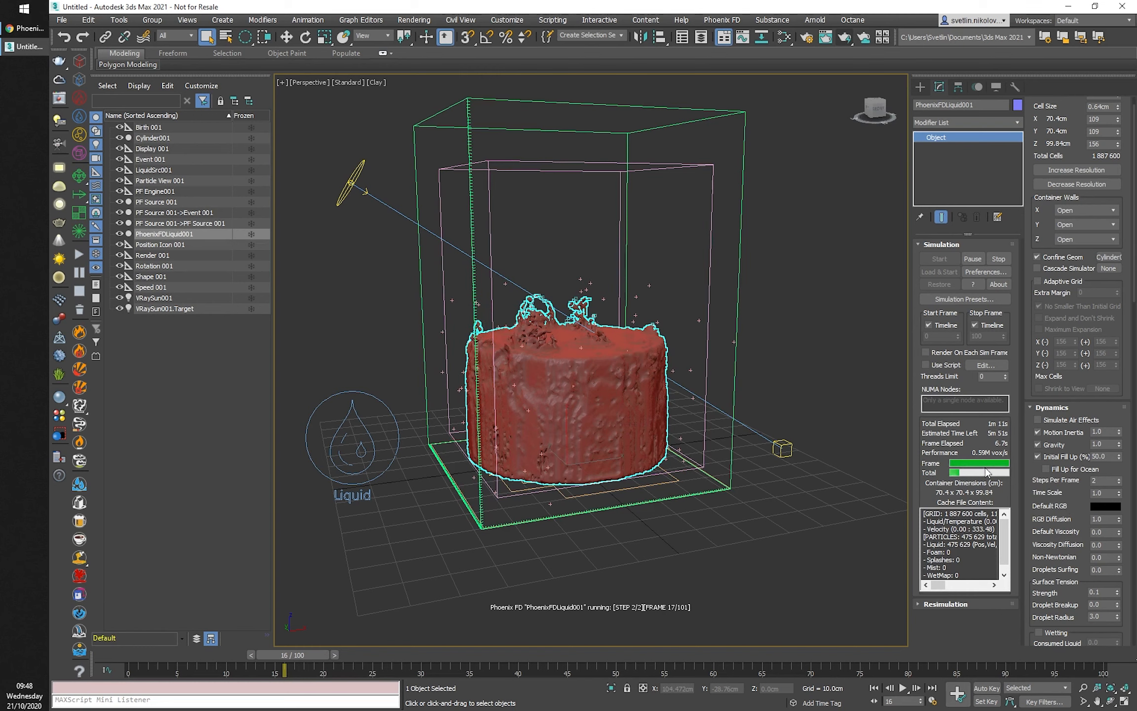
{"action": "left_click", "coordinate": [1001, 258]}
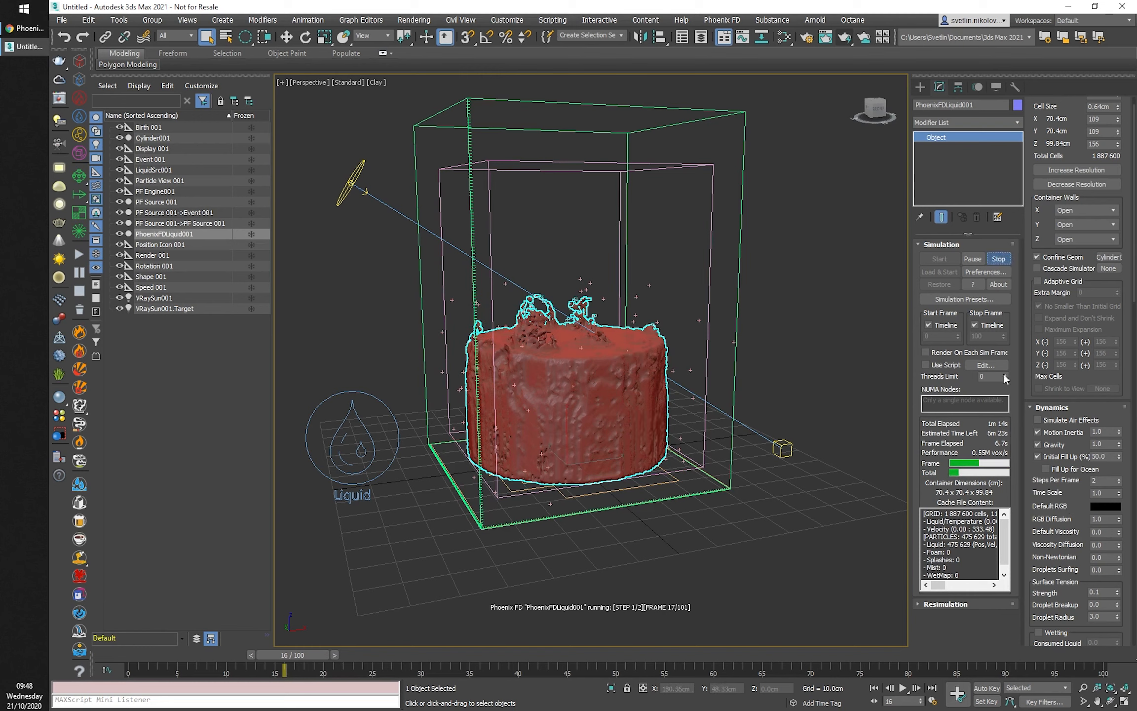
Set Steps Per Frame to 8 in the container's Dynamics settings and restart the simulation.
{"action": "double_click", "coordinate": [1103, 480]}
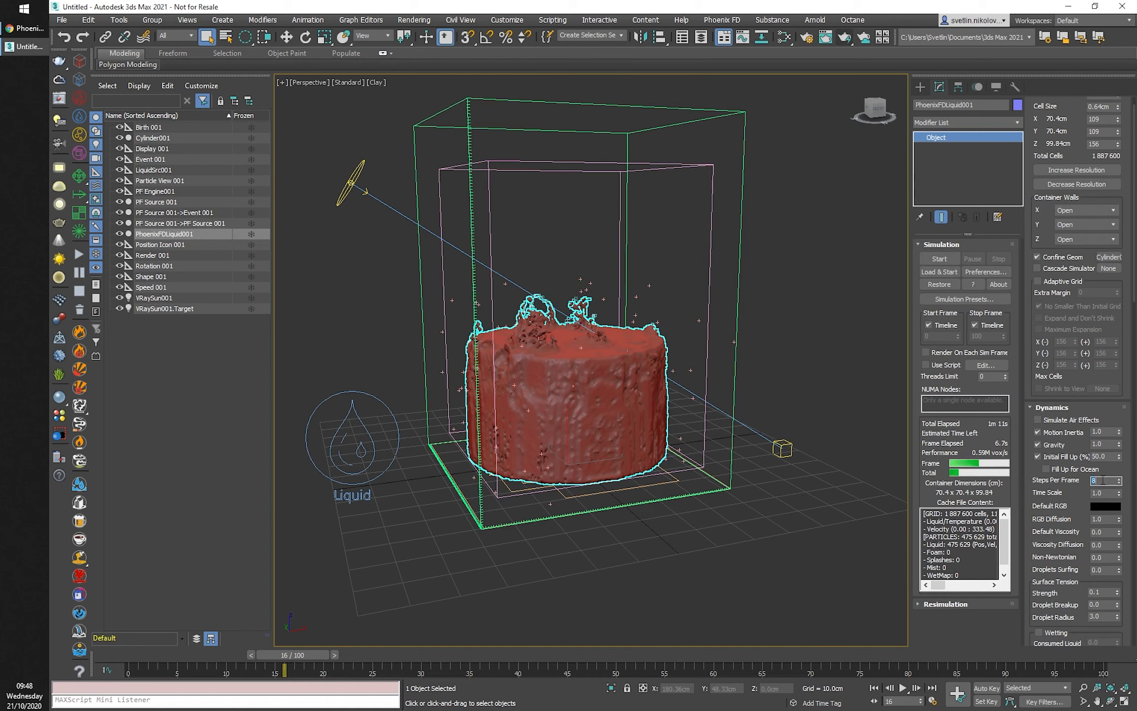
{"action": "left_click", "coordinate": [940, 258]}
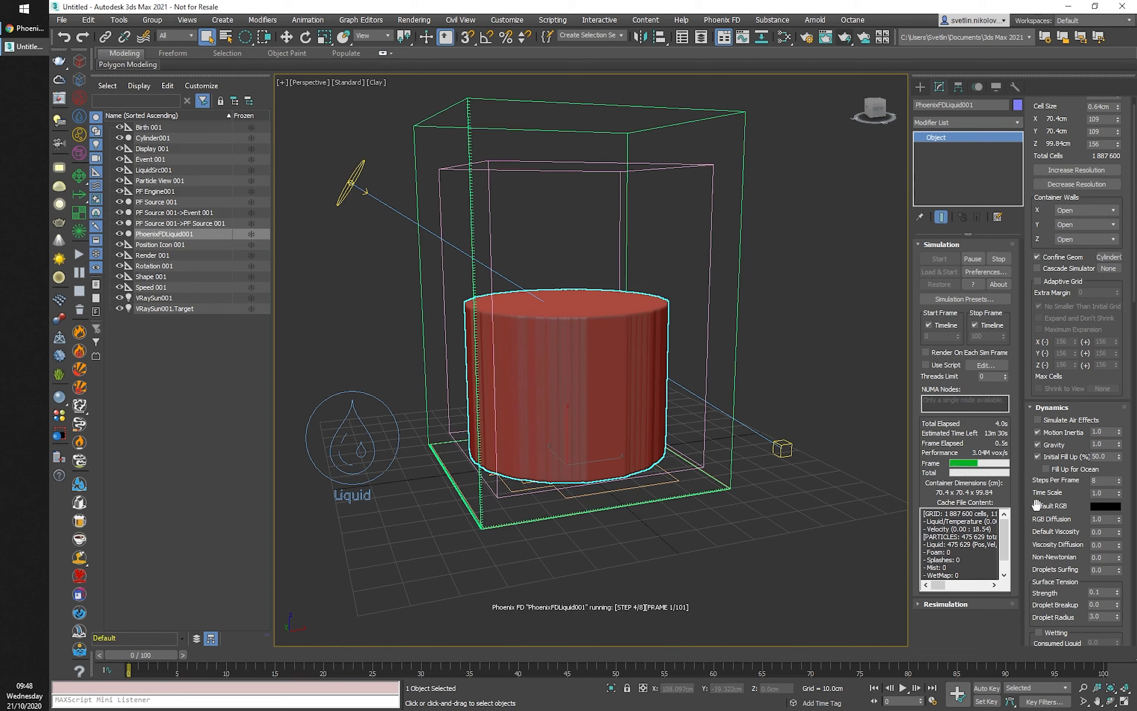
{"action": "left_click_drag", "start_coordinate": [1032, 507], "coordinate": [1030, 492]}
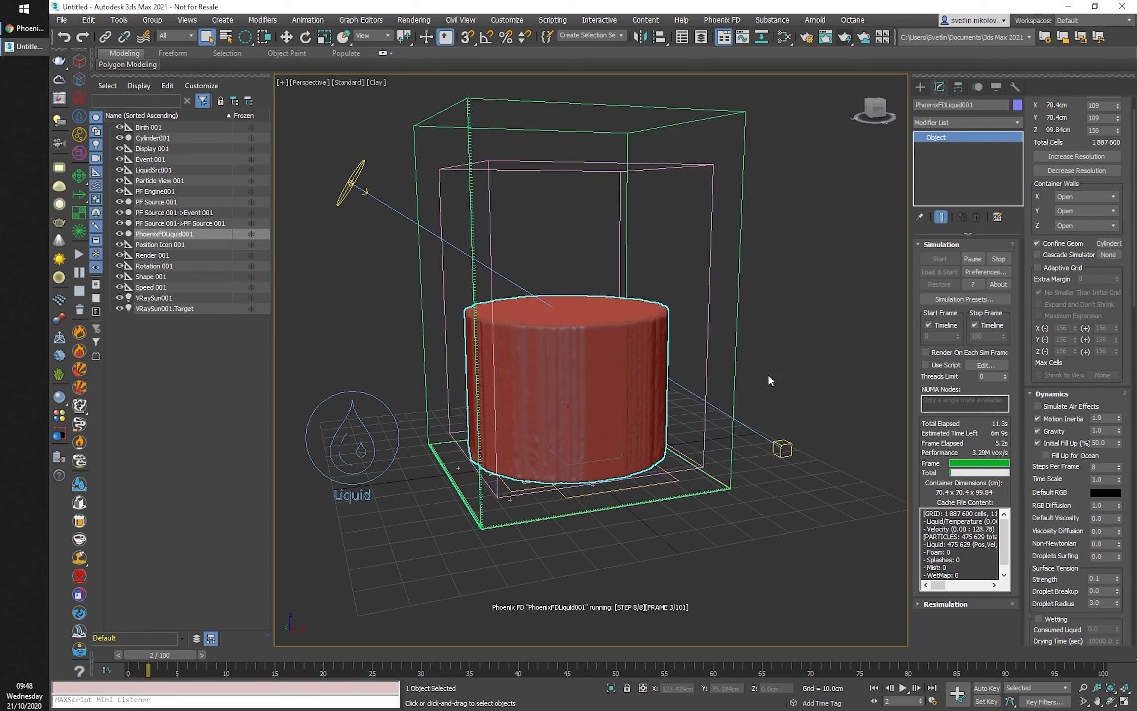
{"action": "mouse_move", "coordinate": [772, 378]}
{"action": "middle_mouse_down", "text": "alt"}
{"action": "mouse_move", "coordinate": [780, 395]}
{"action": "mouse_move", "coordinate": [775, 384]}
{"action": "middle_mouse_up", "text": "alt"}
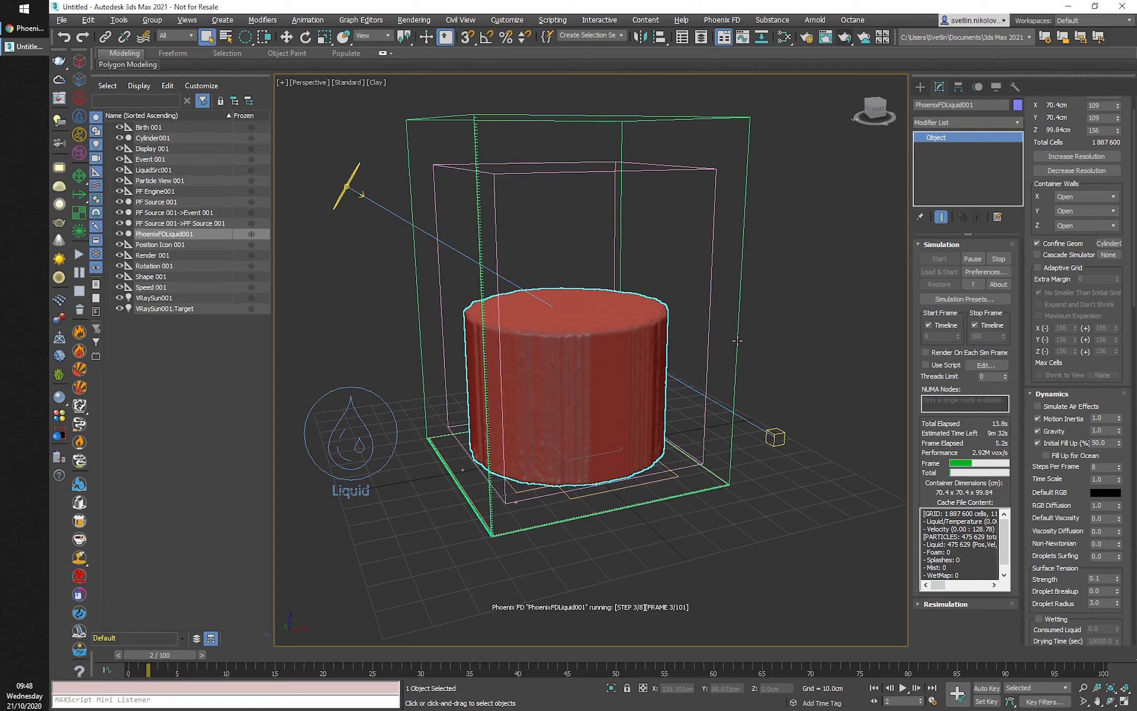
{"action": "middle_click_drag", "start_coordinate": [738, 339], "coordinate": [741, 350]}
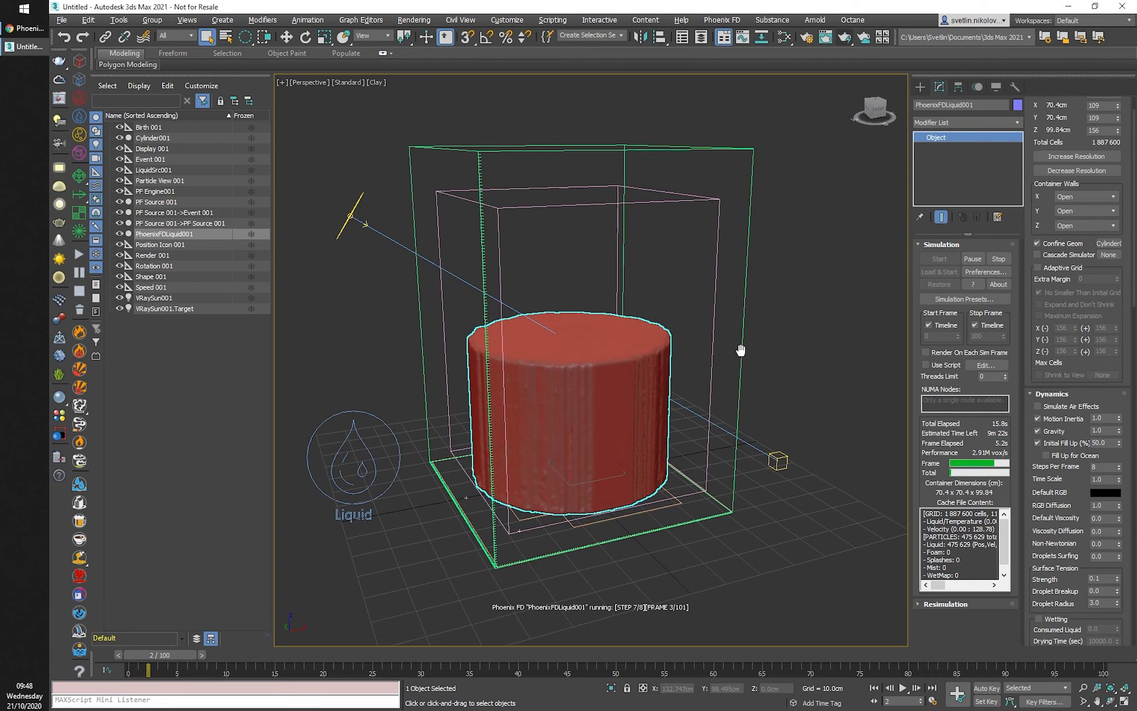
{"action": "scroll", "coordinate": [1030, 363], "scroll_direction": "down", "scroll_amount": 2}
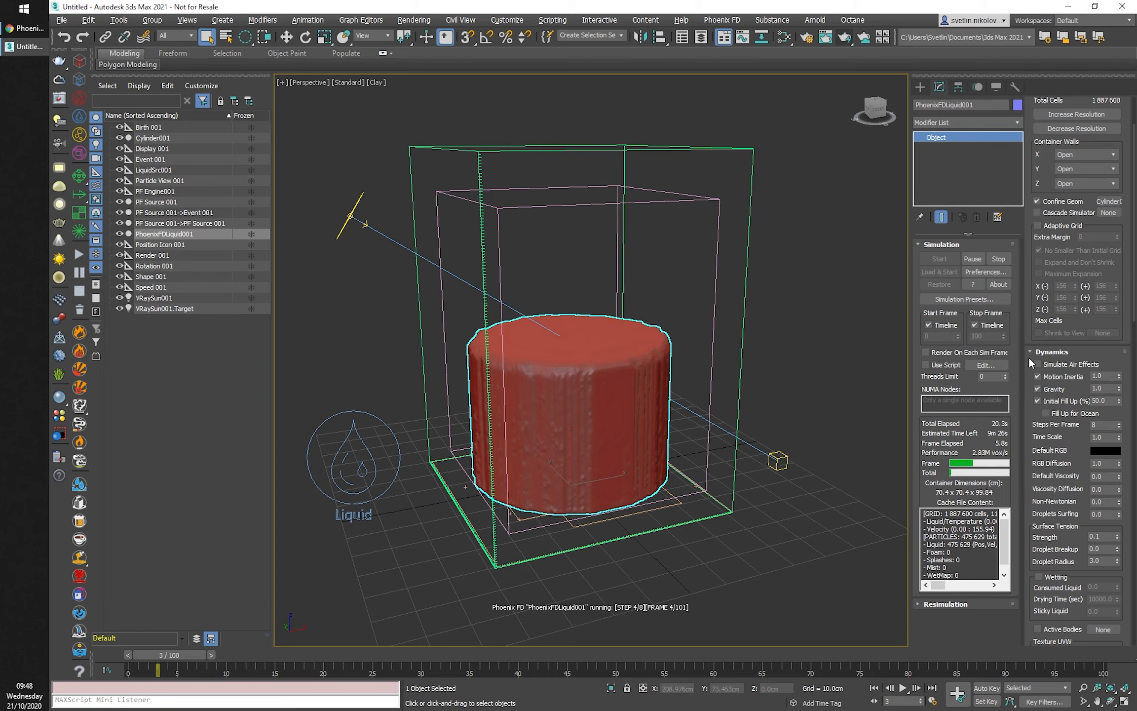
Render the cylinder-shaped liquid at frame 4 from a lower view and check it in the V-Ray Frame Buffer.
{"action": "middle_click_drag", "start_coordinate": [788, 422], "coordinate": [779, 409], "text": "alt"}
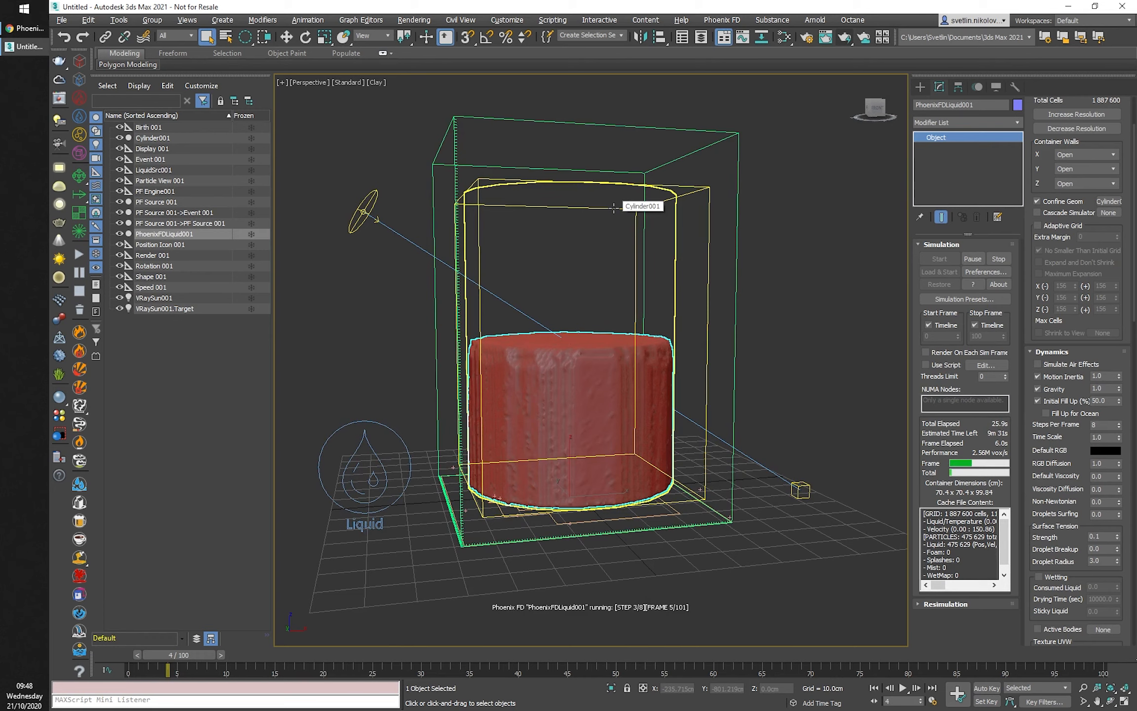
{"action": "left_click", "coordinate": [844, 40]}
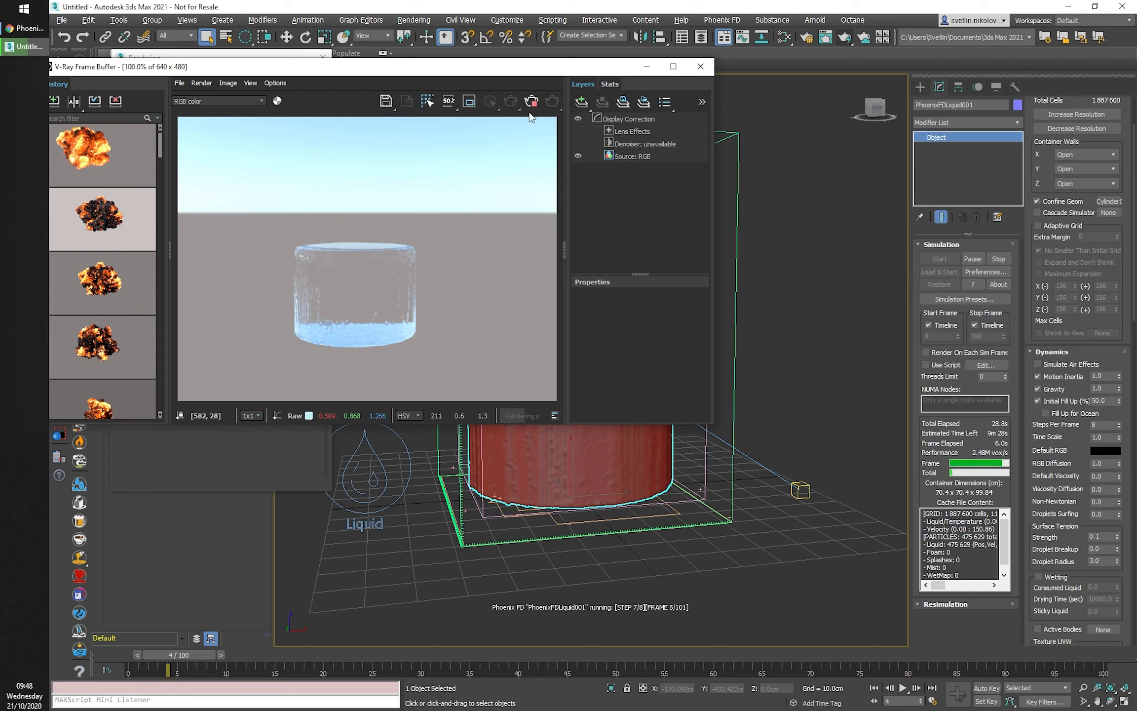
{"action": "left_click", "coordinate": [701, 66]}
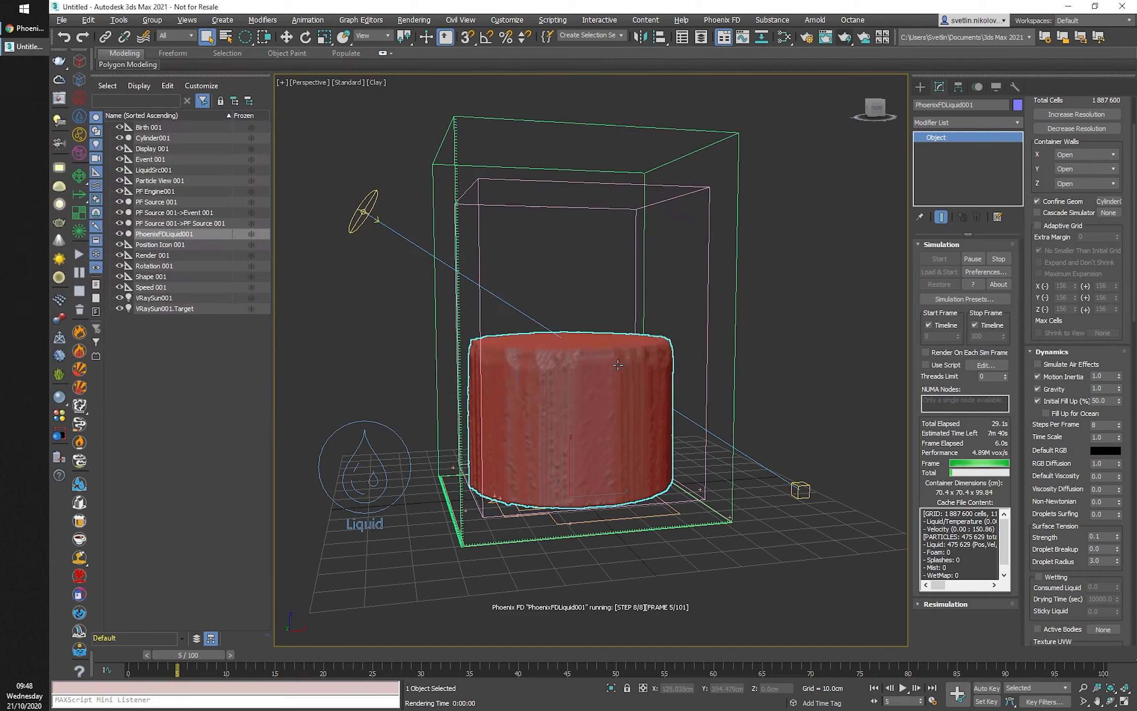
Set the liquid container's rendering mode to Isosurface (V-Ray).
{"action": "middle_click_drag", "start_coordinate": [686, 423], "coordinate": [837, 437], "text": "alt"}
{"action": "scroll", "coordinate": [1028, 457], "scroll_direction": "down", "scroll_amount": 10}
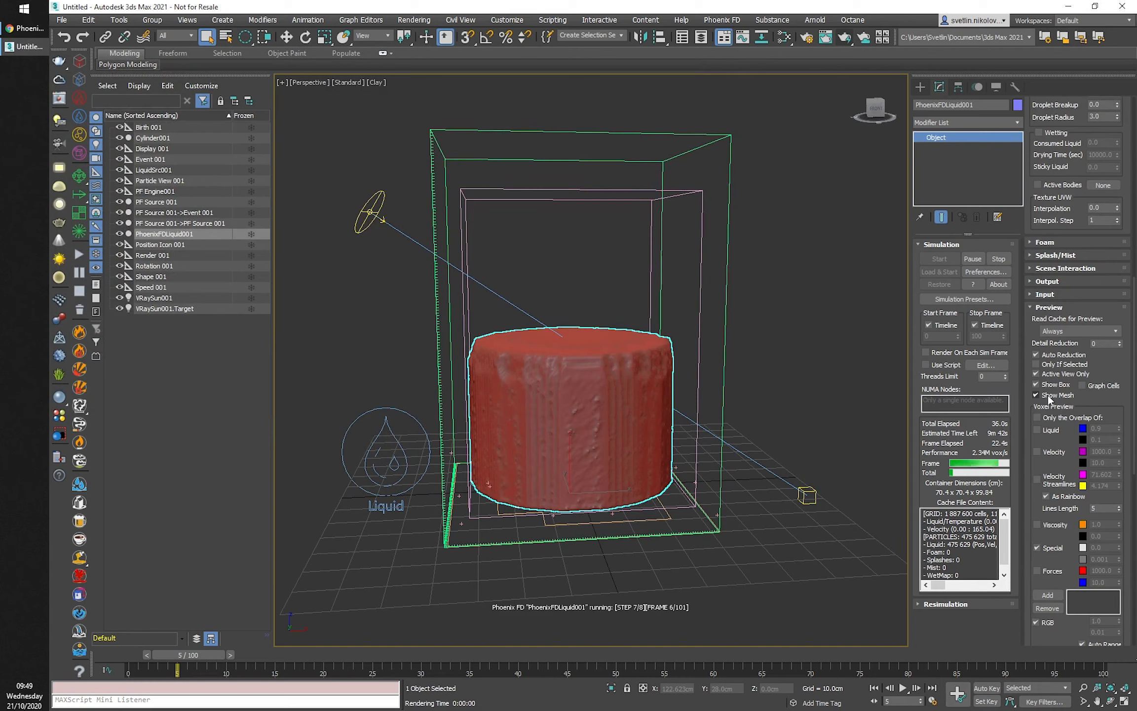
{"action": "left_click", "coordinate": [1046, 306]}
{"action": "left_click", "coordinate": [1066, 350]}
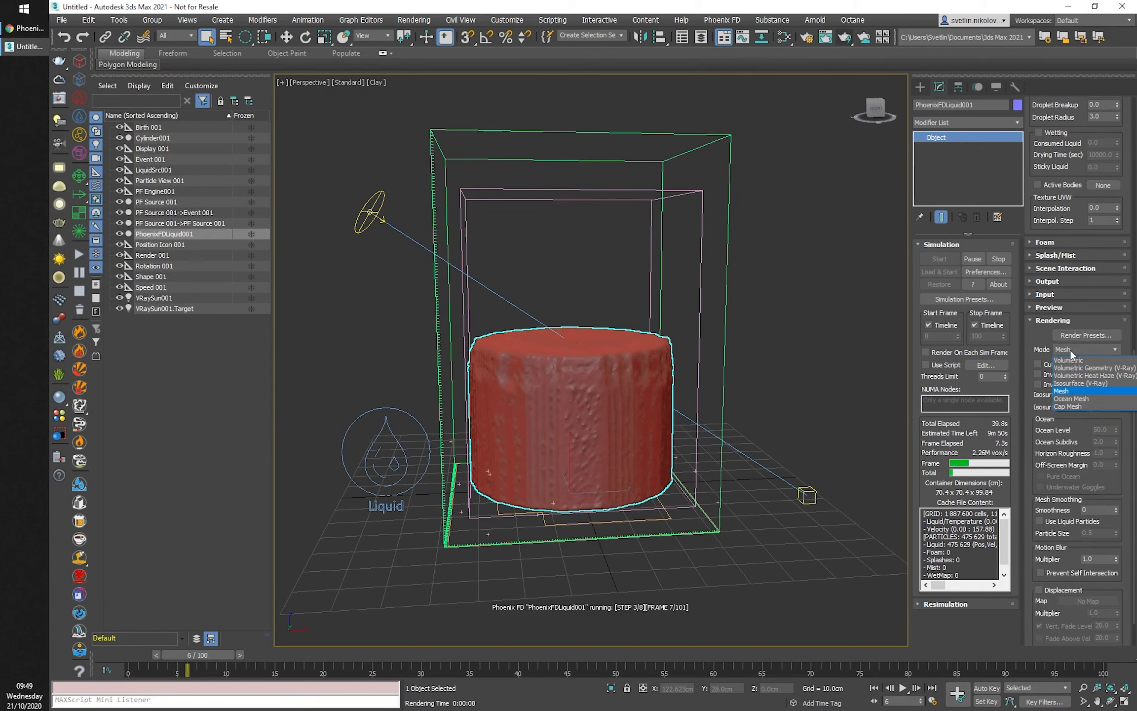
{"action": "left_click", "coordinate": [1081, 383]}
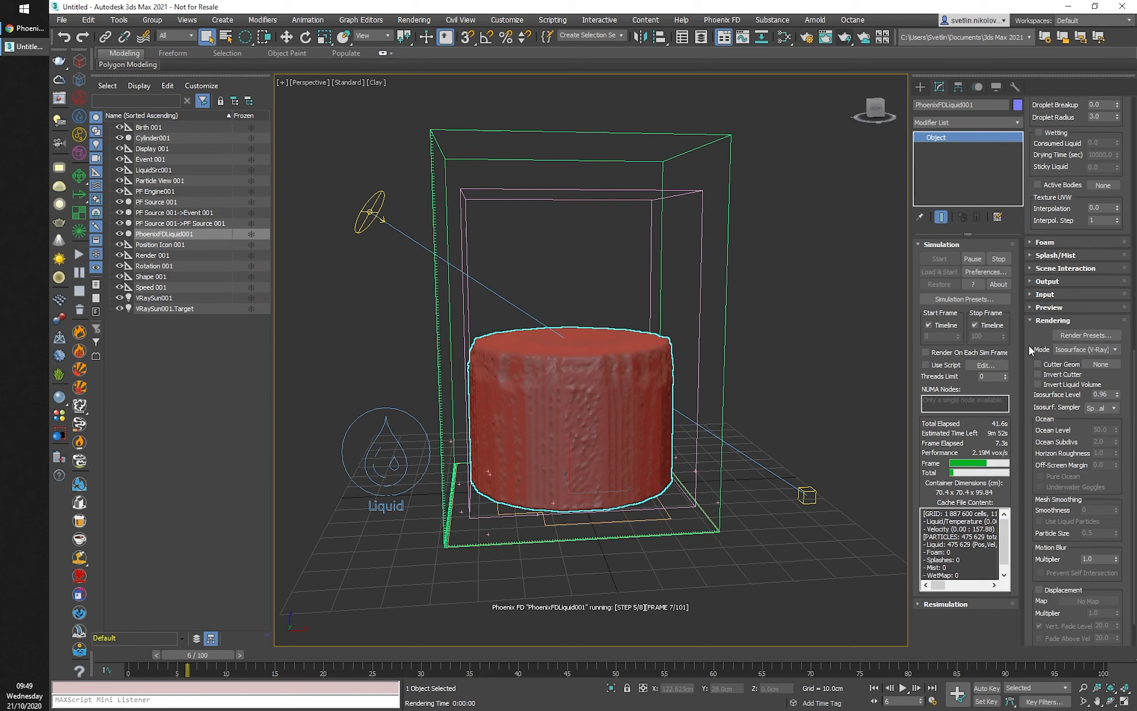
Clone the cylinder that confines the liquid, keeping the duplicate in place as Cylinder002.
{"action": "middle_click_drag", "start_coordinate": [637, 486], "coordinate": [618, 456], "text": "alt"}
{"action": "middle_click_drag", "start_coordinate": [615, 398], "coordinate": [628, 444], "text": "alt"}
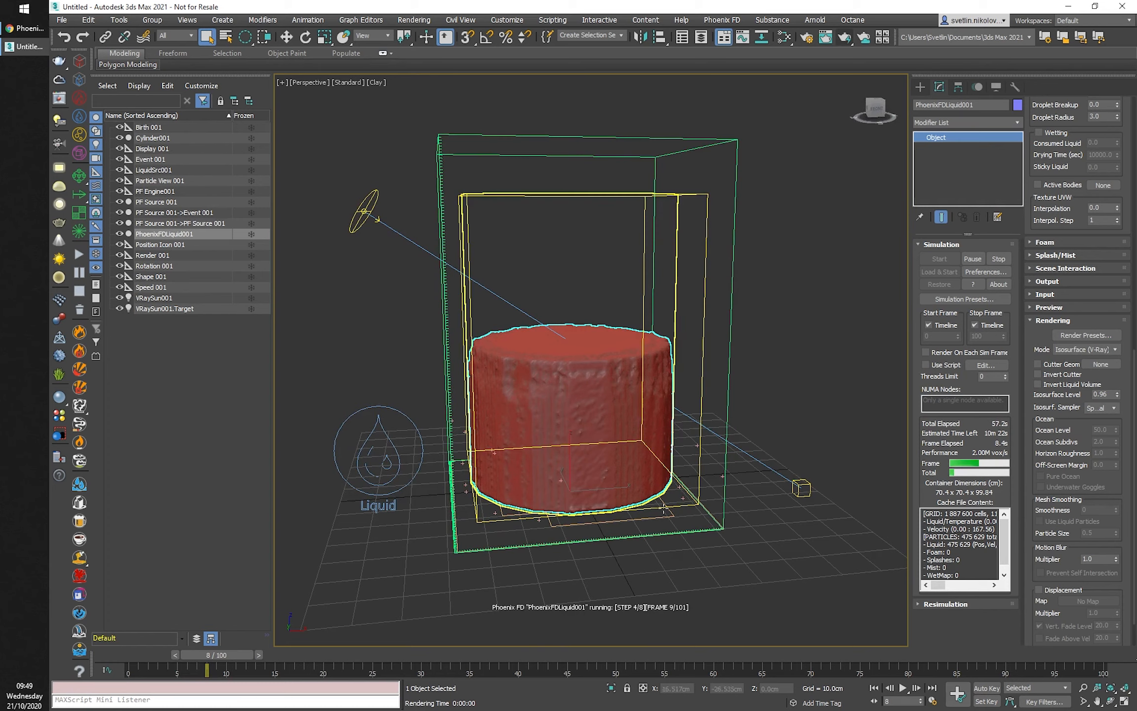
{"action": "middle_click_drag", "start_coordinate": [684, 441], "coordinate": [543, 420], "text": "alt"}
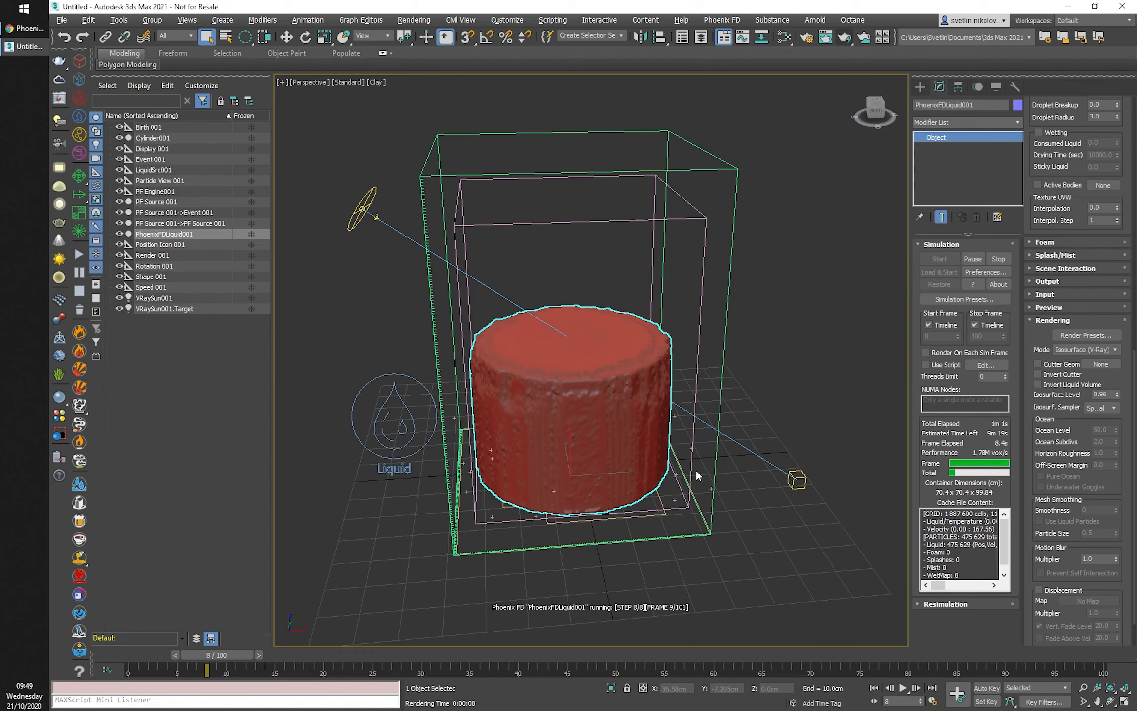
{"action": "middle_click_drag", "start_coordinate": [696, 469], "coordinate": [702, 467], "text": "alt"}
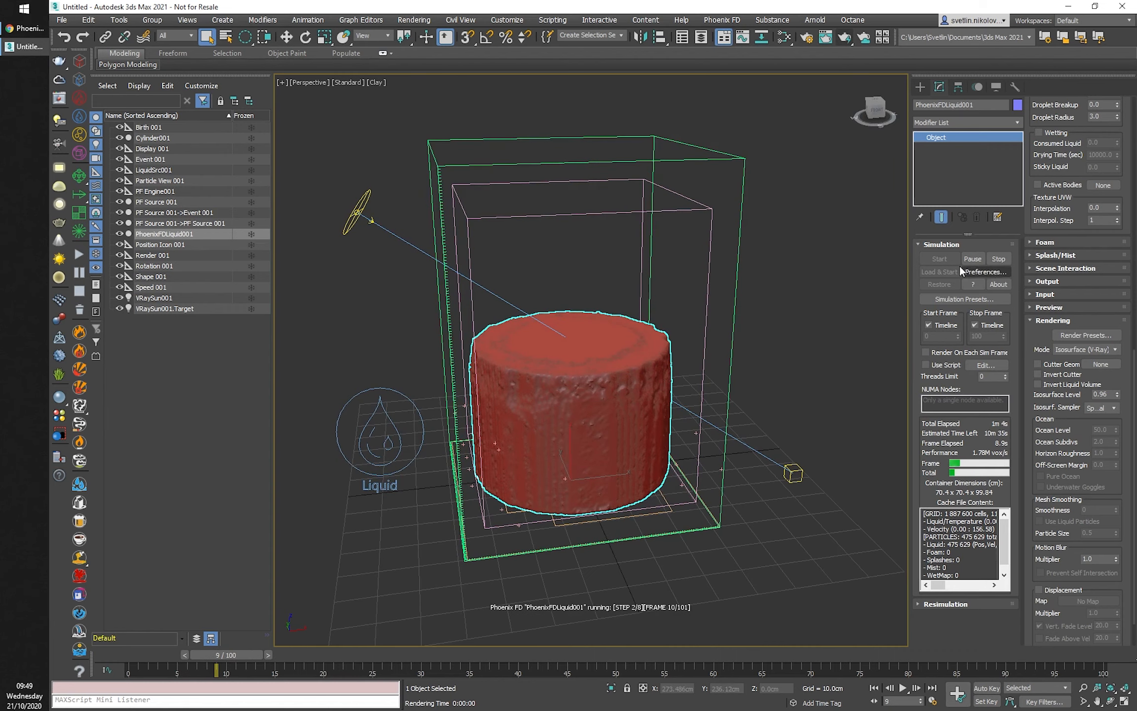
{"action": "left_click", "coordinate": [646, 197]}
{"action": "right_click", "coordinate": [645, 194]}
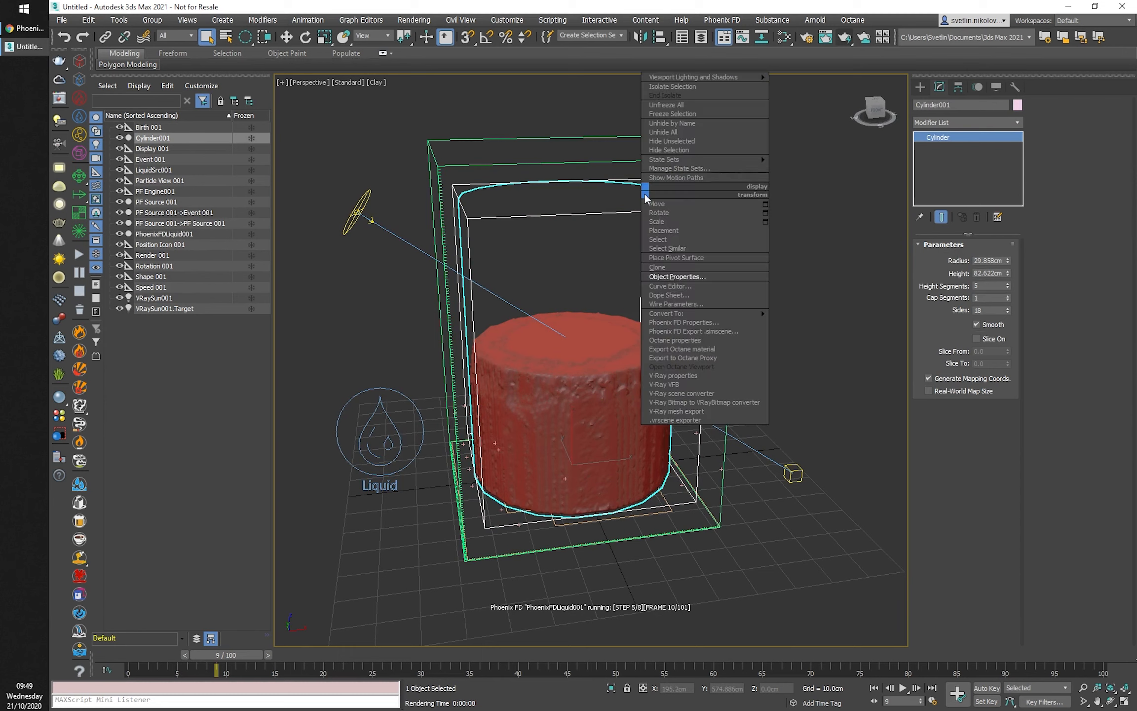
{"action": "left_click", "coordinate": [679, 265]}
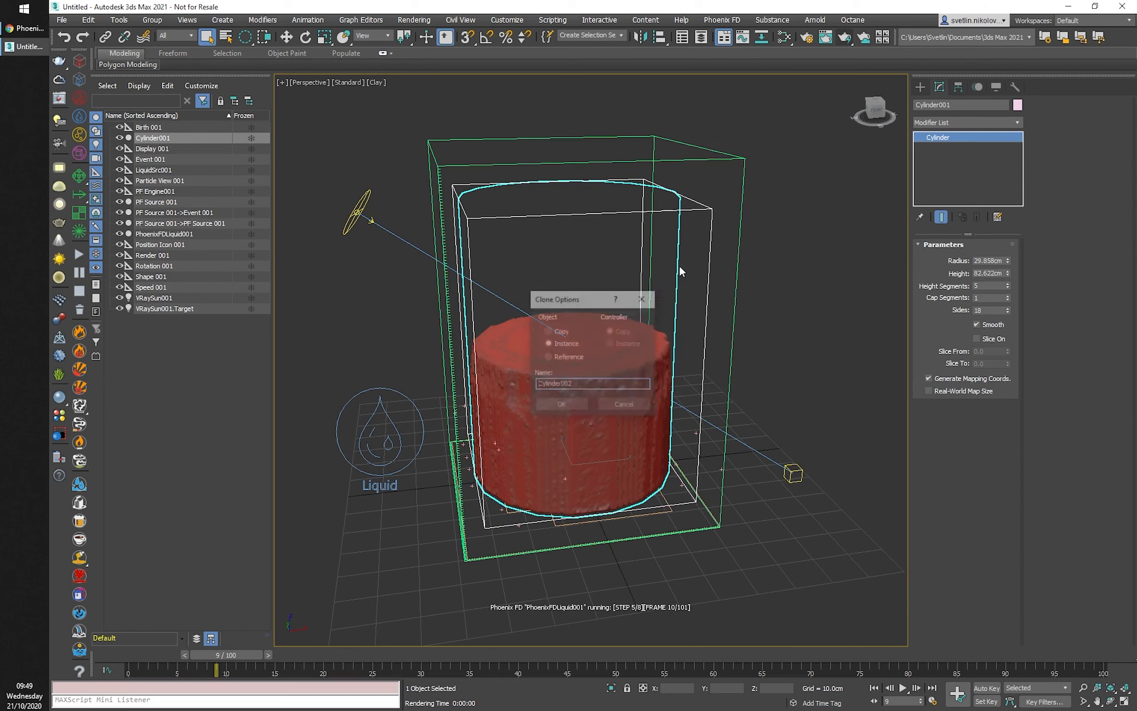
{"action": "left_click", "coordinate": [562, 405]}
{"action": "middle_click_drag", "start_coordinate": [797, 349], "coordinate": [676, 325], "text": "alt"}
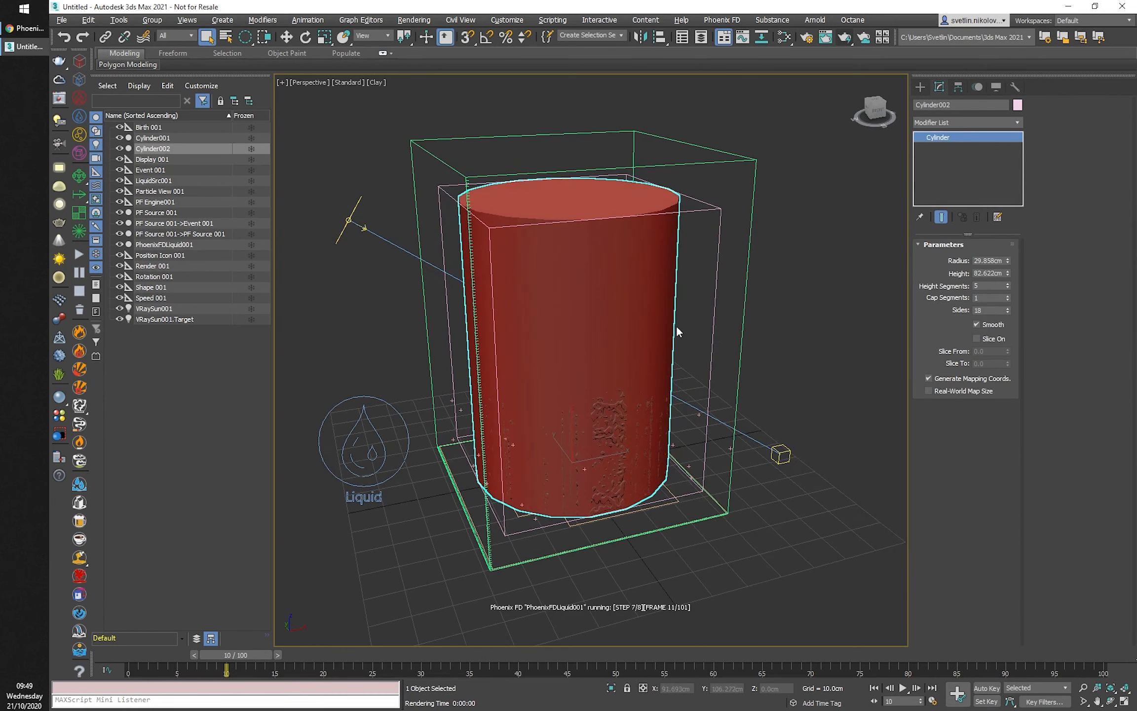
{"action": "right_click", "coordinate": [673, 326]}
{"action": "left_click", "coordinate": [735, 408]}
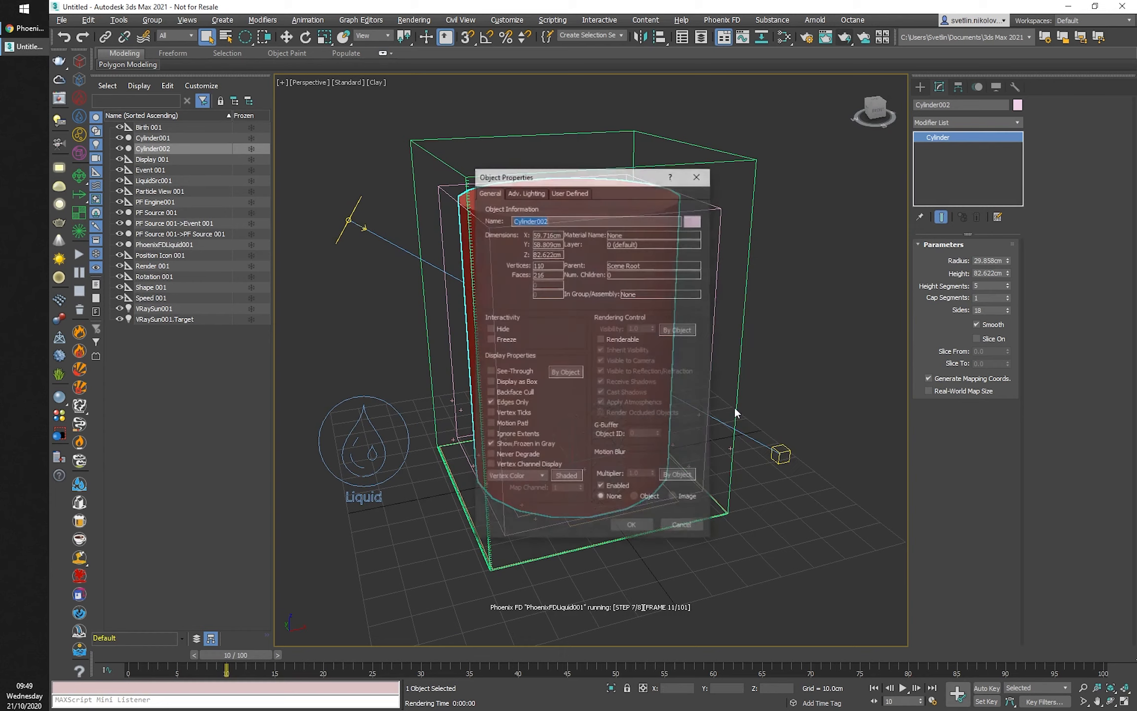
{"action": "left_click", "coordinate": [633, 527]}
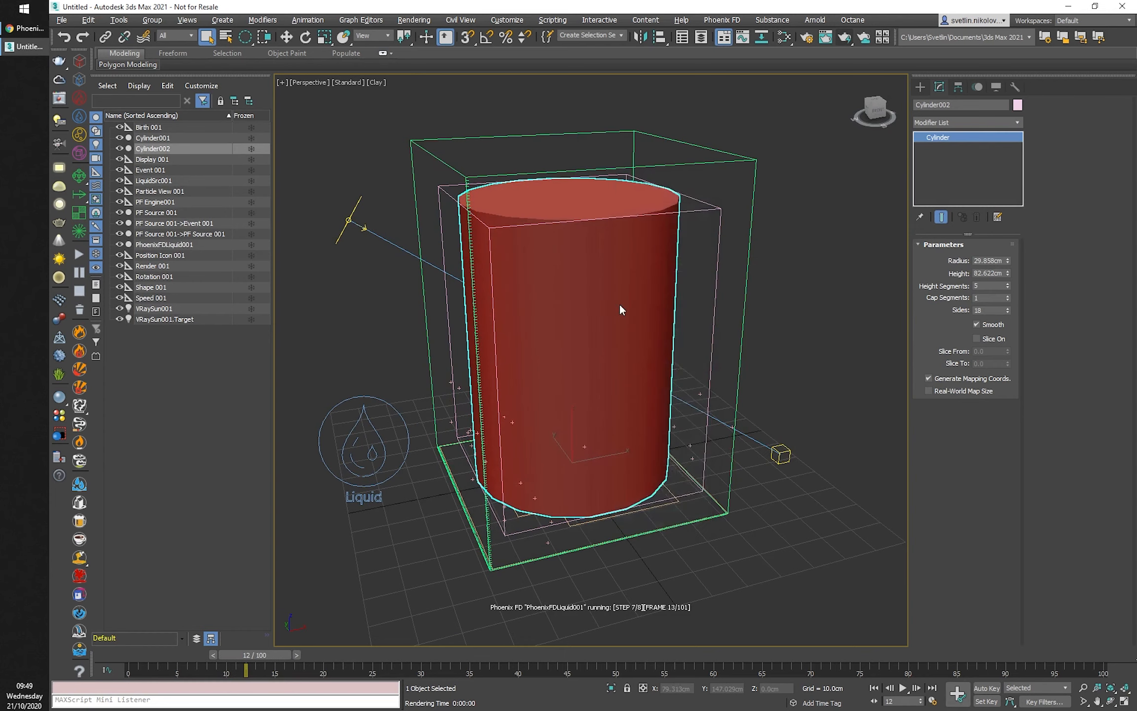
Turn off Solid Object in the cloned cylinder's Phoenix FD properties and restart the liquid simulation.
{"action": "right_click", "coordinate": [619, 304]}
{"action": "left_click", "coordinate": [668, 433]}
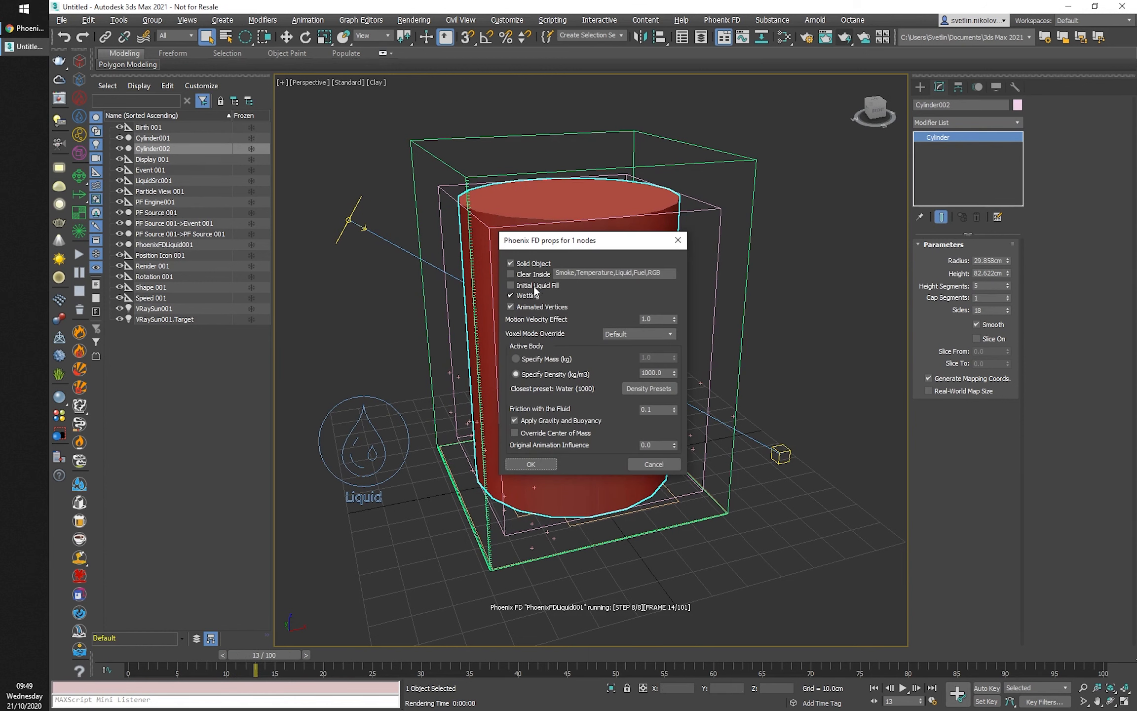
{"action": "left_click", "coordinate": [511, 263]}
{"action": "left_click", "coordinate": [531, 464]}
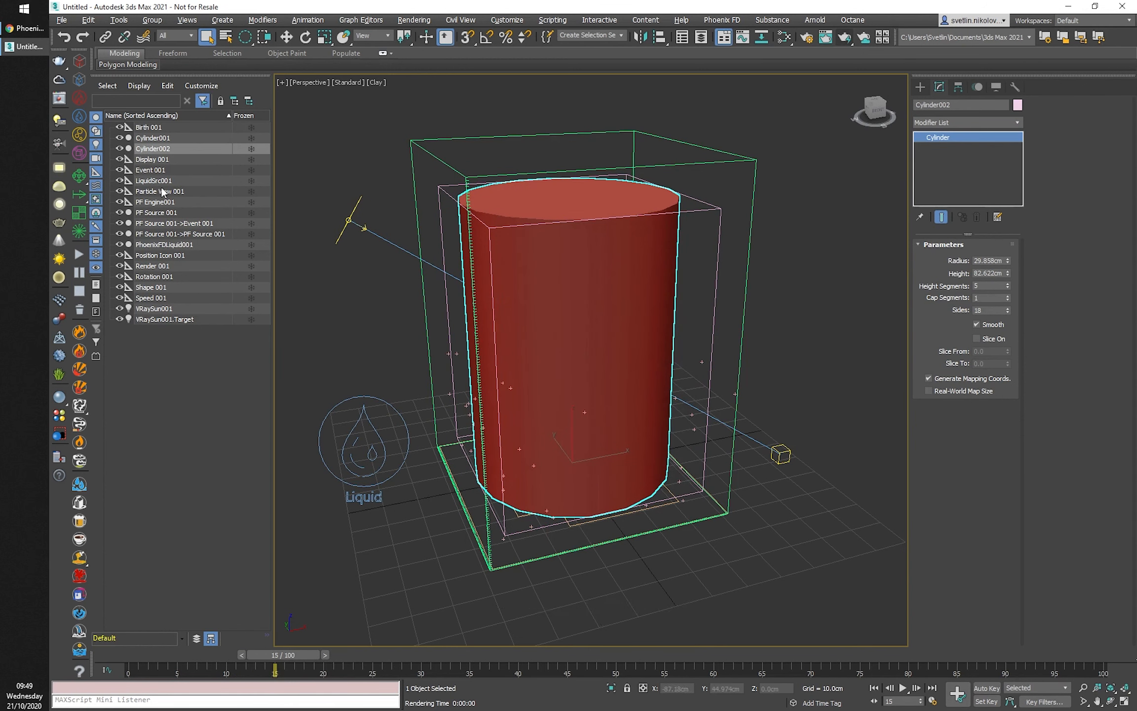
{"action": "left_click", "coordinate": [80, 254]}
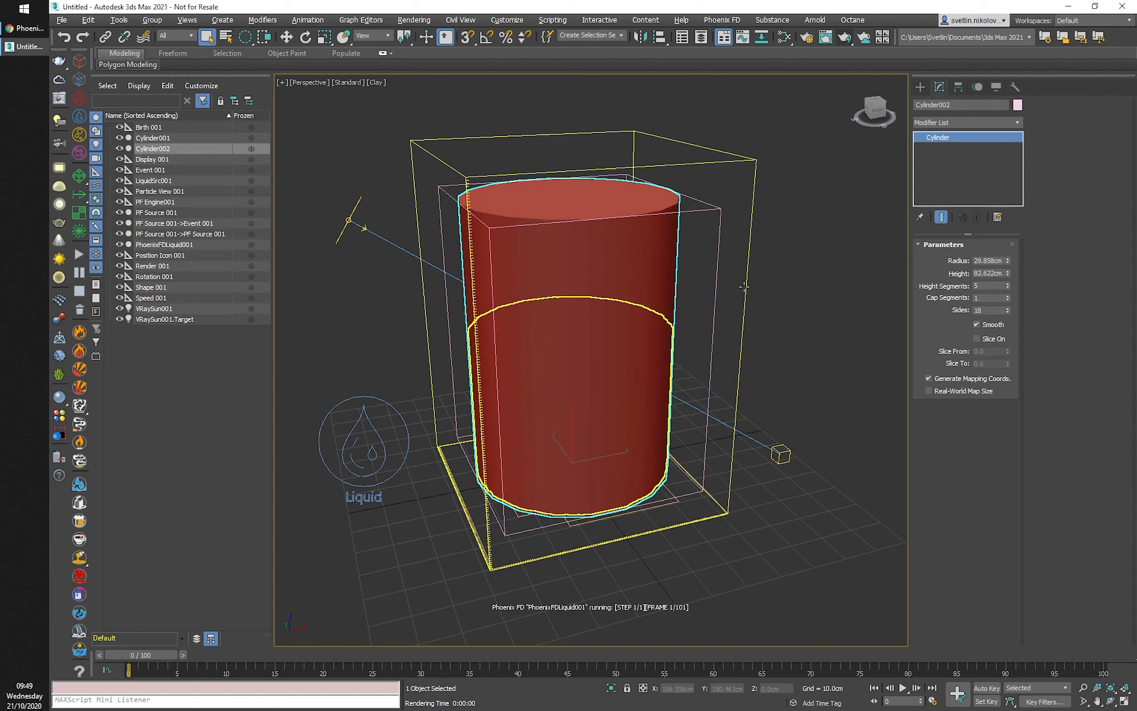
Enable Display as Box in the cloned cylinder's object properties.
{"action": "right_click", "coordinate": [673, 261]}
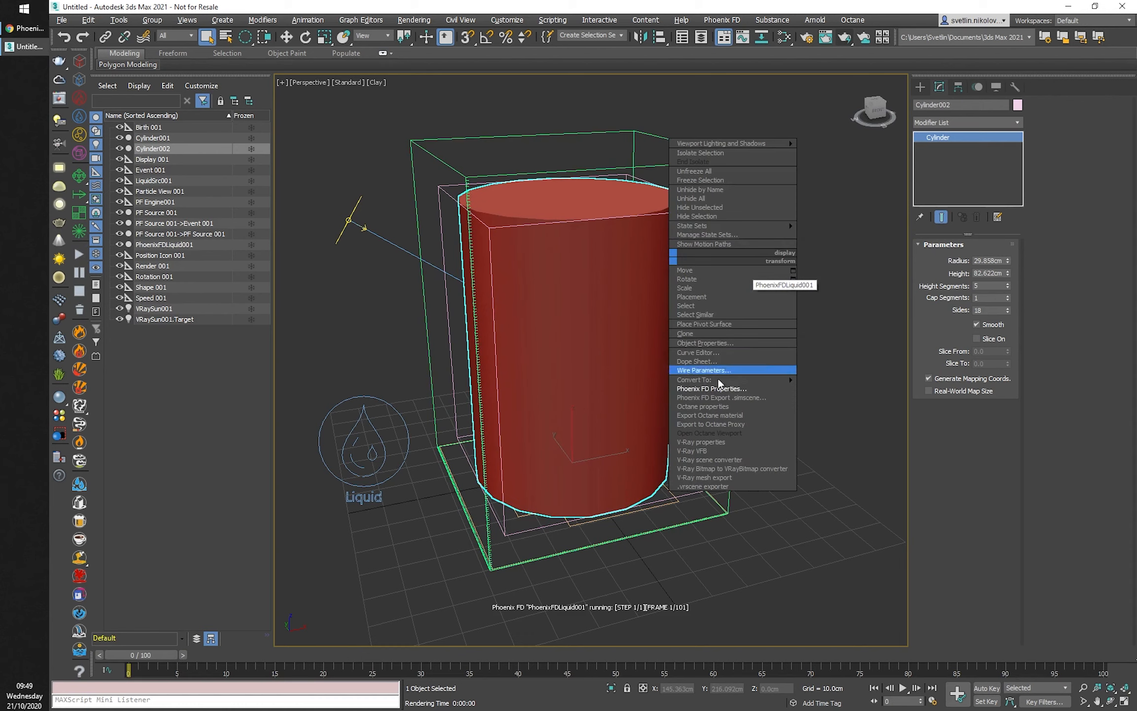
{"action": "left_click", "coordinate": [720, 344]}
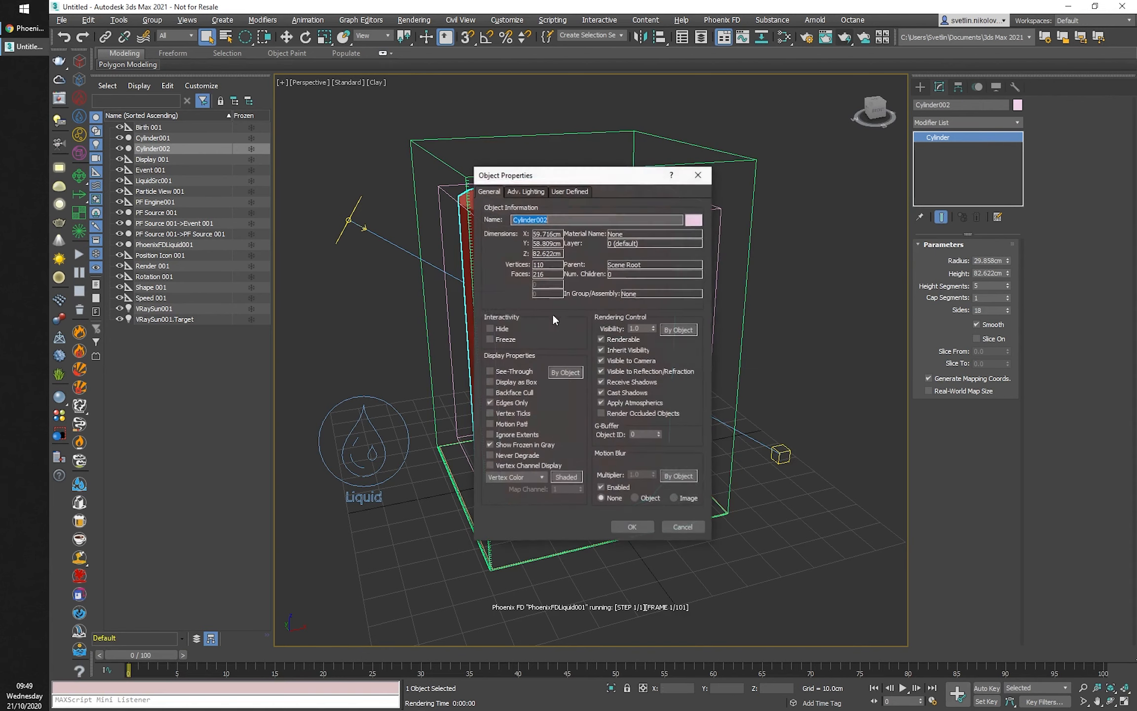
{"action": "left_click", "coordinate": [508, 382]}
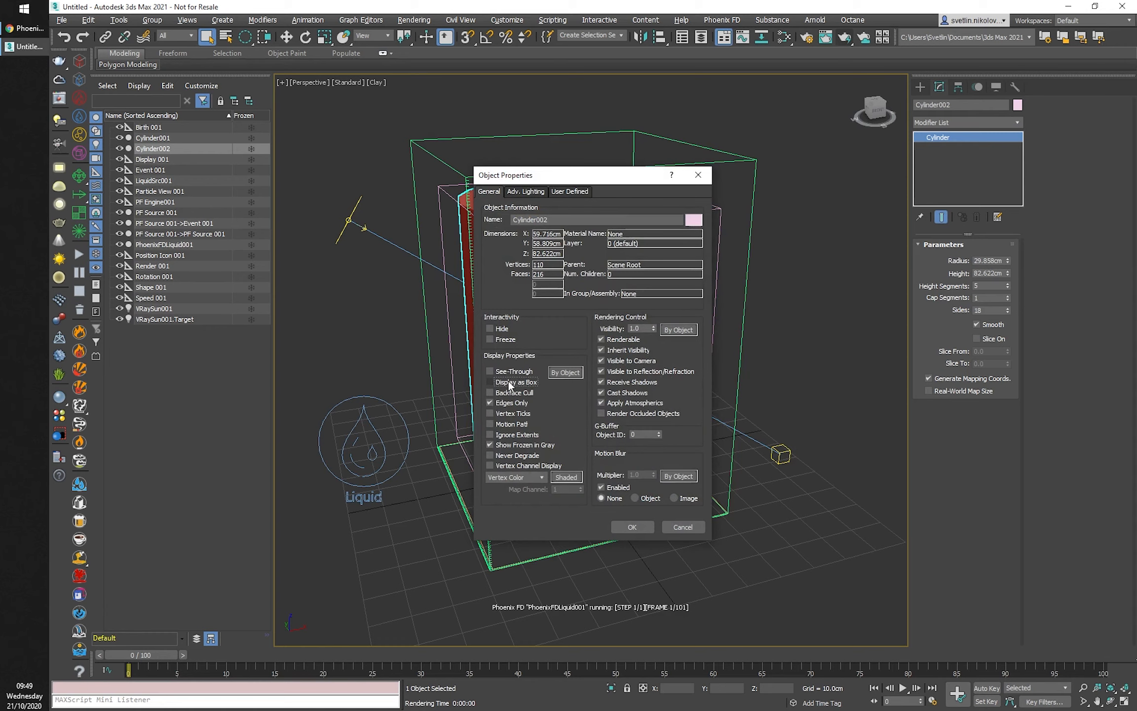
{"action": "left_click", "coordinate": [633, 526]}
{"action": "middle_click_drag", "start_coordinate": [816, 270], "coordinate": [808, 262], "text": "alt"}
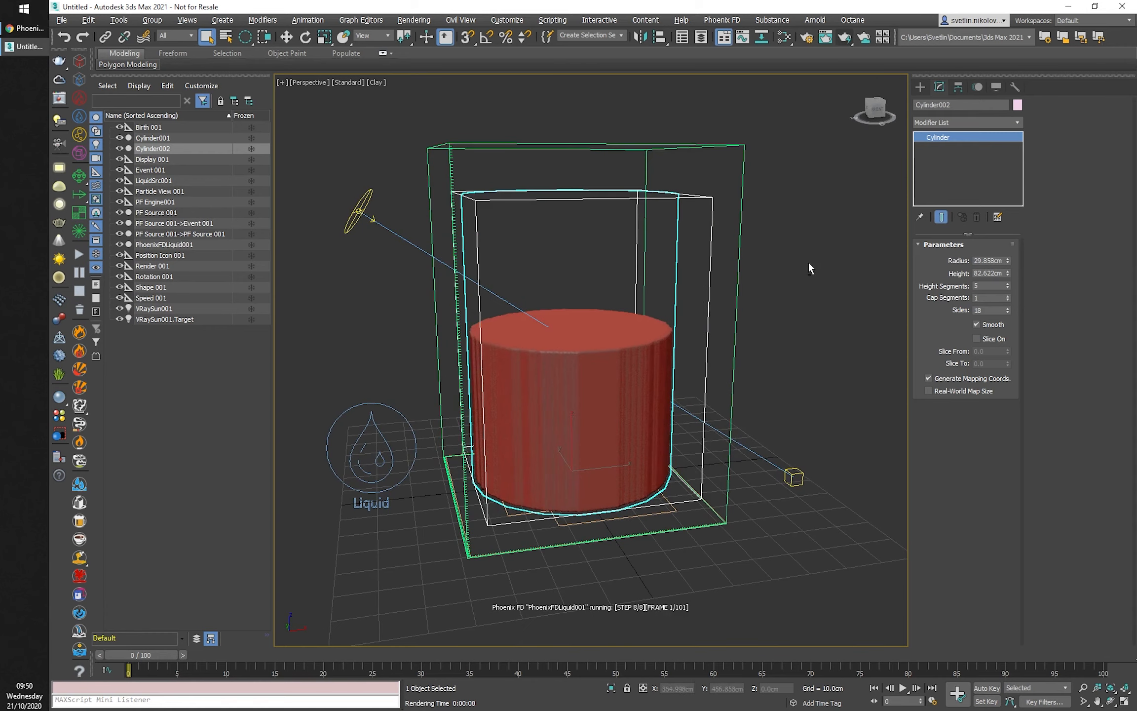
Add a Shell modifier to the cloned cylinder.
{"action": "left_click", "coordinate": [941, 105]}
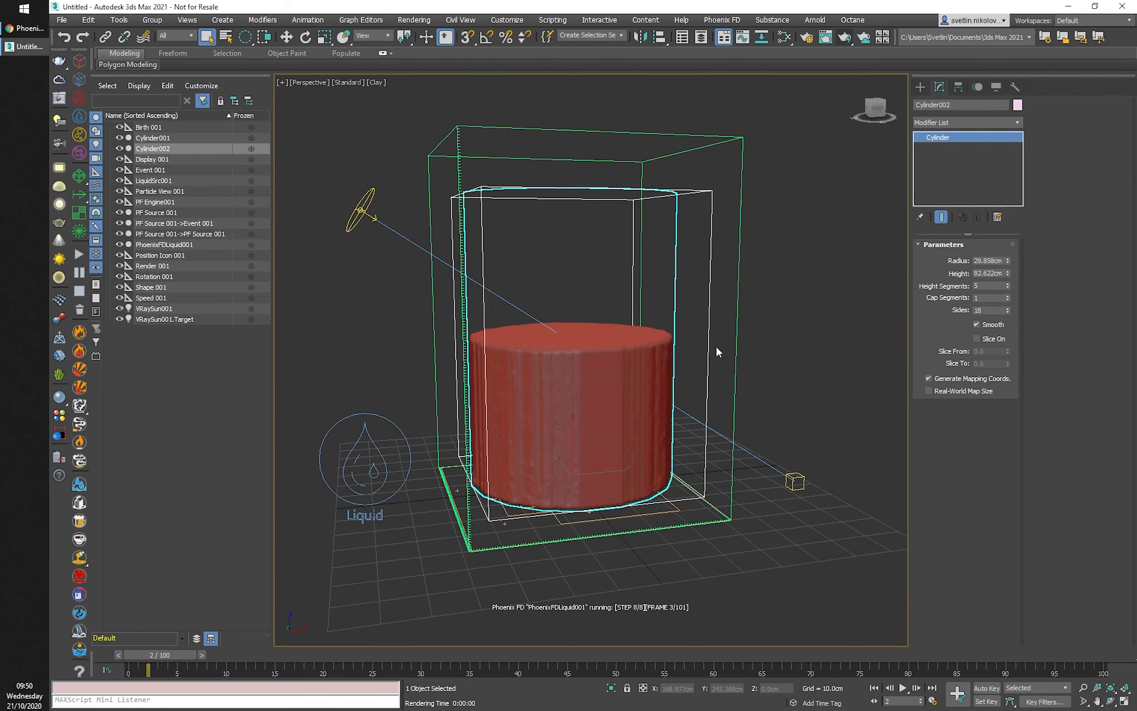
{"action": "middle_click_drag", "start_coordinate": [716, 344], "coordinate": [701, 359], "text": "alt"}
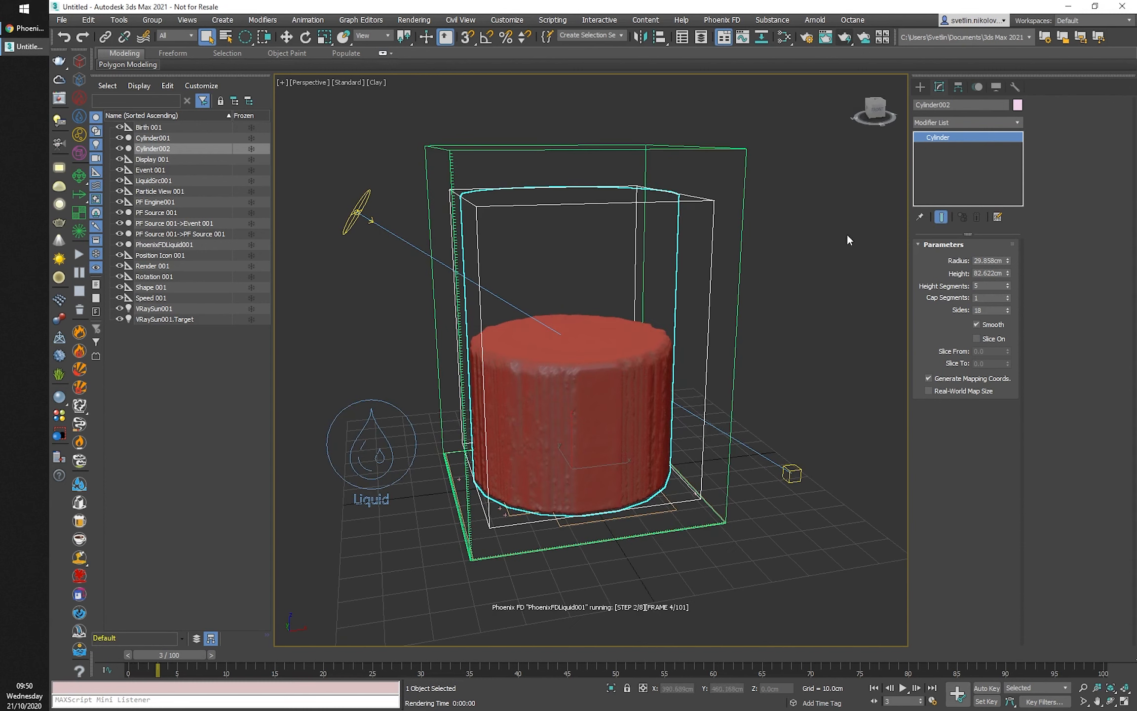
{"action": "left_click", "coordinate": [961, 122]}
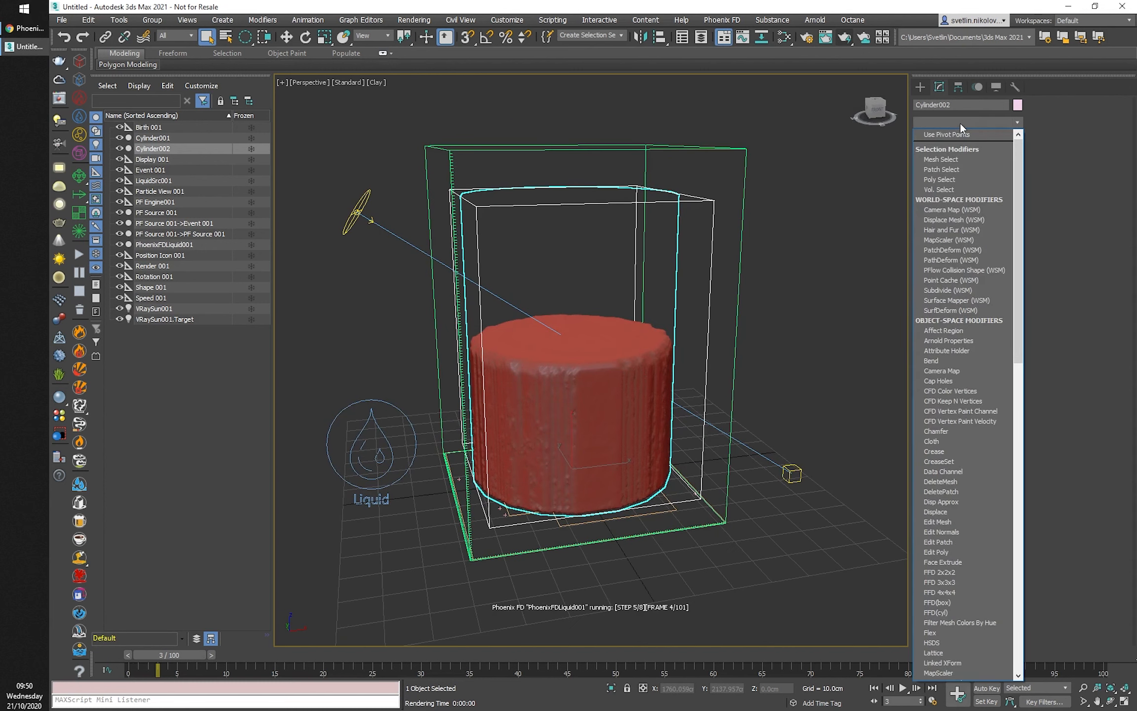
{"action": "key", "text": "s"}
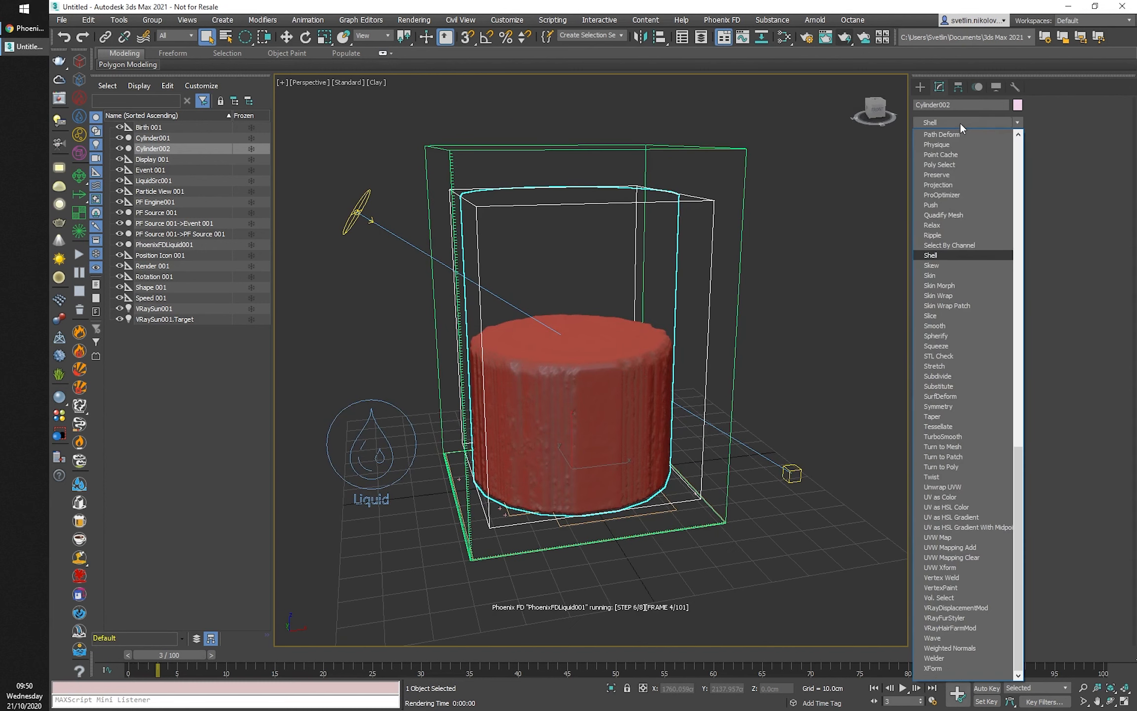
{"action": "left_click", "coordinate": [930, 258]}
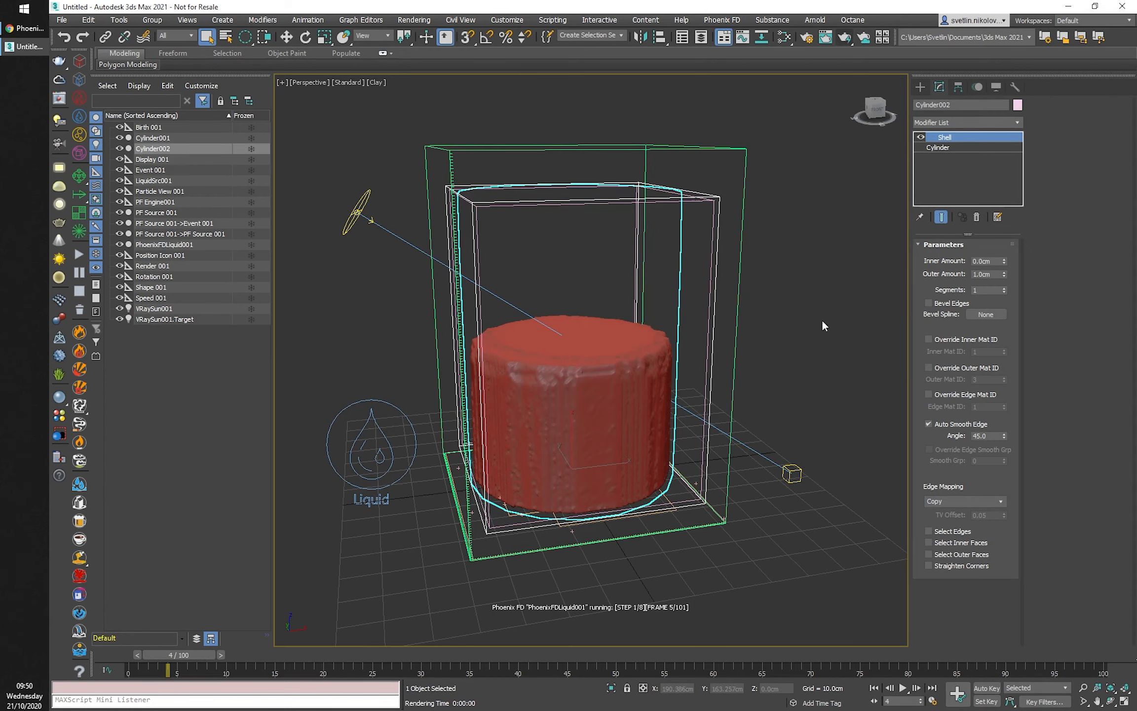
{"action": "mouse_move", "coordinate": [821, 319]}
{"action": "middle_mouse_down", "text": "alt"}
{"action": "mouse_move", "coordinate": [810, 307]}
{"action": "mouse_move", "coordinate": [812, 317]}
{"action": "middle_mouse_up", "text": "alt"}
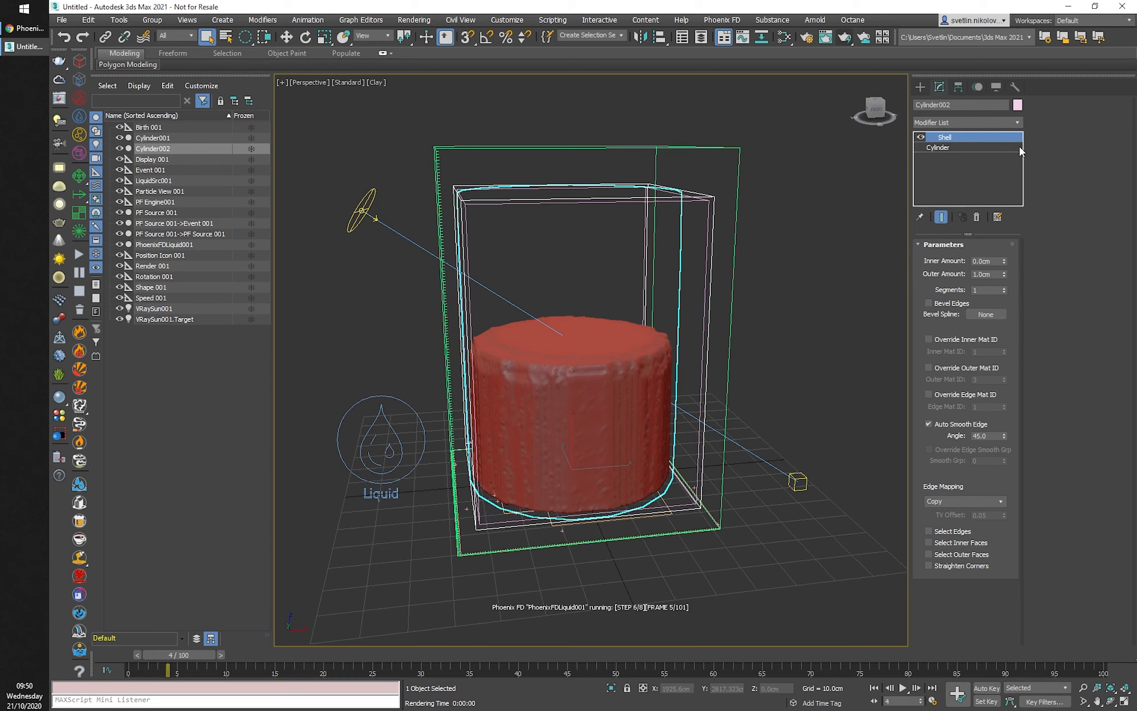
Reduce the cloned cylinder's radius to 28.971 cm and height to 81.796 cm, and raise it about 0.6 cm.
{"action": "left_click", "coordinate": [952, 147]}
{"action": "left_click", "coordinate": [1007, 263]}
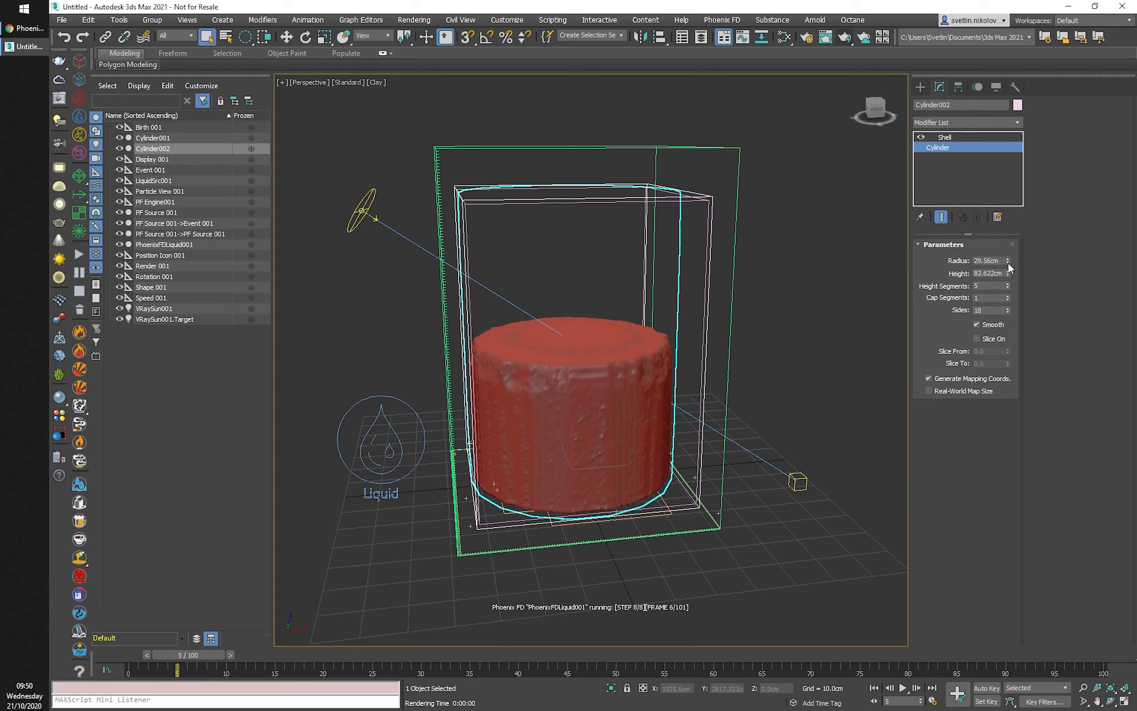
{"action": "left_click", "coordinate": [1007, 274]}
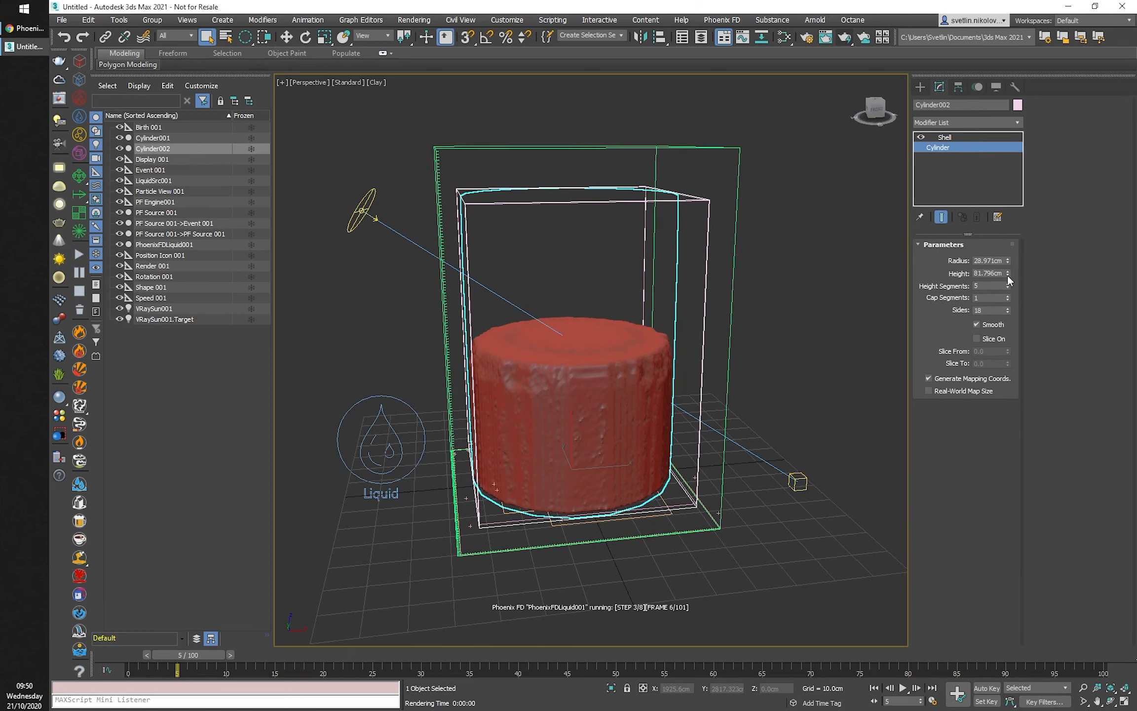
{"action": "key", "text": "w"}
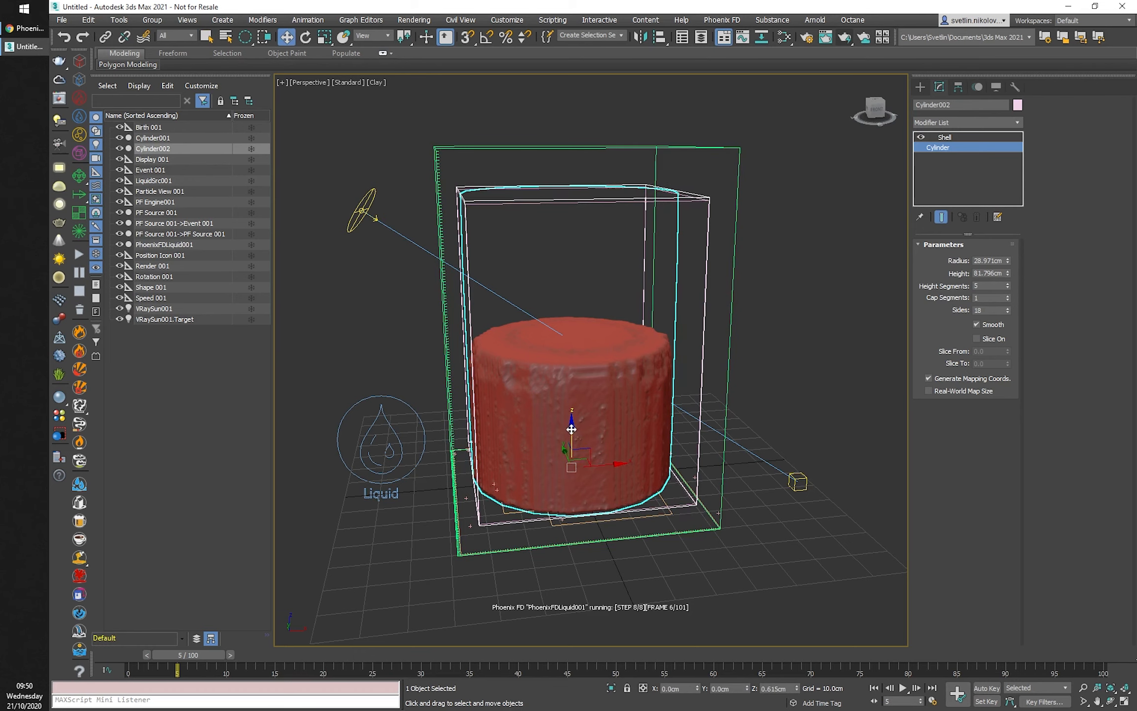
Set the Shell modifier's Outer Amount to 1.71 cm on the cloned cylinder.
{"action": "left_click", "coordinate": [945, 138]}
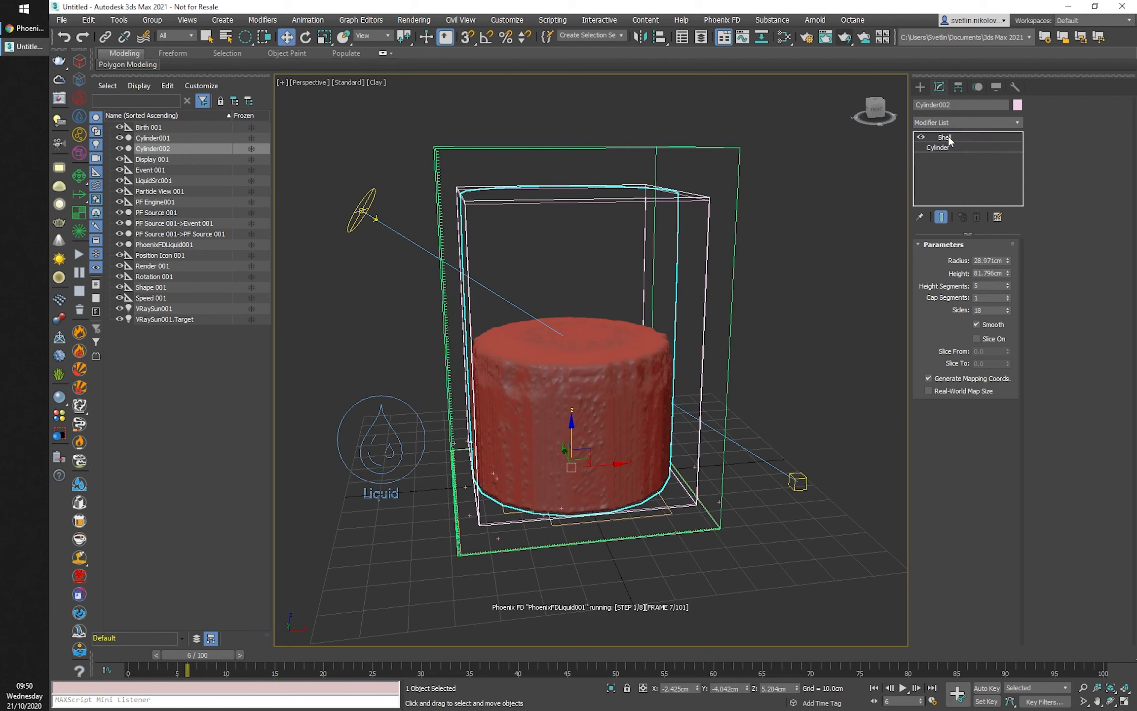
{"action": "left_click_drag", "start_coordinate": [1005, 274], "coordinate": [1007, 237]}
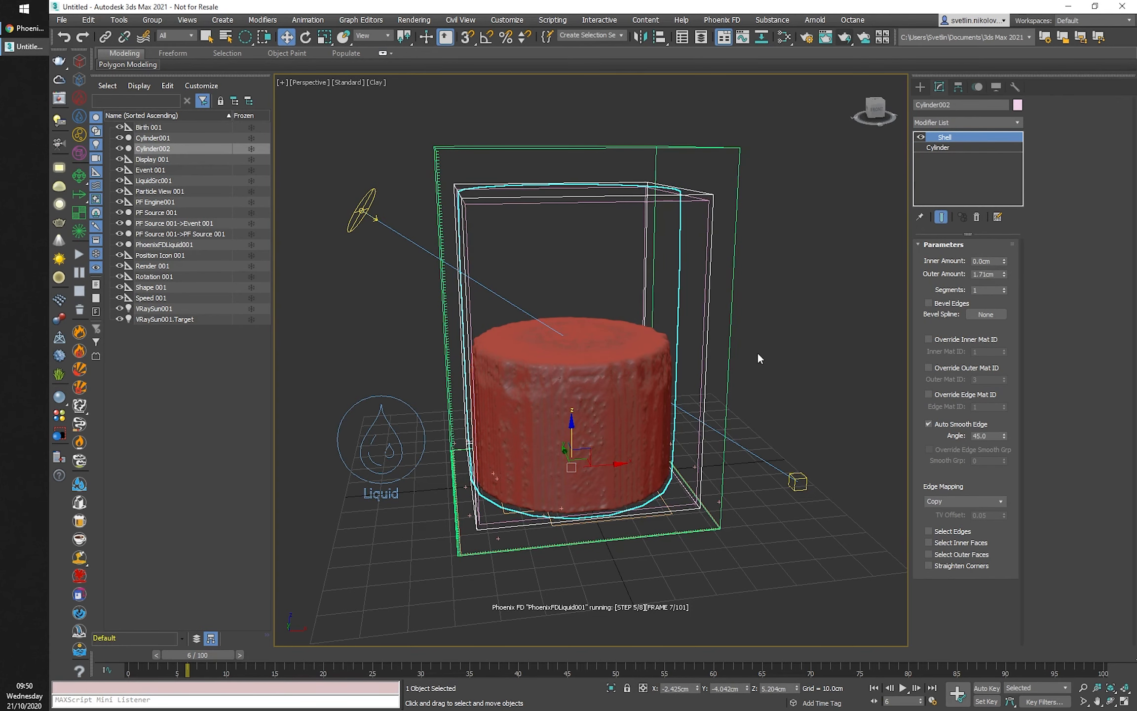
{"action": "key", "text": "q"}
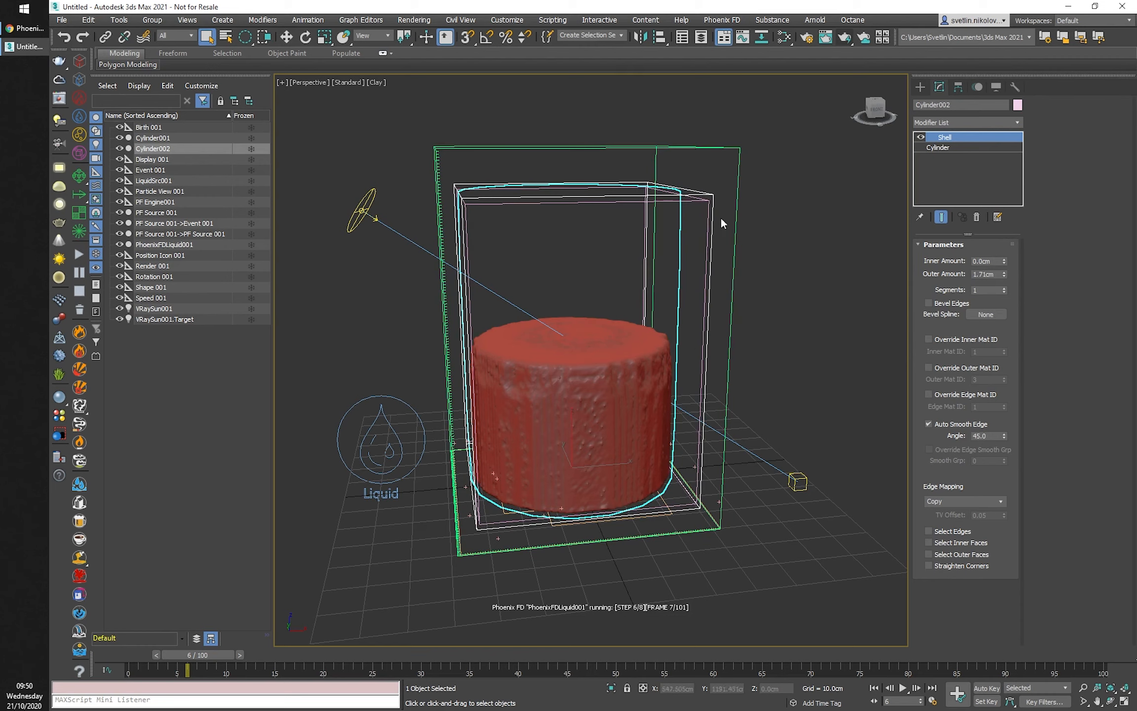
Enable Cutter Geometry in the liquid container's Rendering settings, assign Cylinder002 as the cutter, and inspect the cut liquid mesh.
{"action": "middle_click_drag", "start_coordinate": [721, 216], "coordinate": [765, 360], "text": "alt"}
{"action": "scroll", "coordinate": [766, 363], "scroll_direction": "up", "scroll_amount": 1}
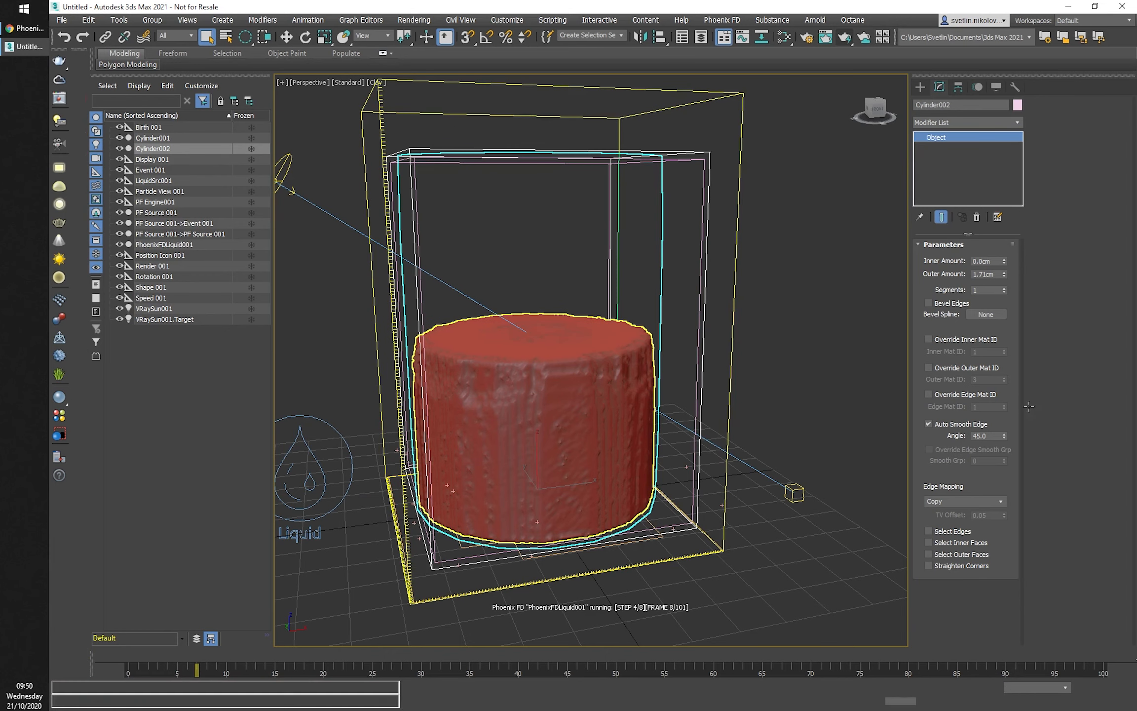
{"action": "scroll", "coordinate": [1028, 405], "scroll_direction": "down", "scroll_amount": 3}
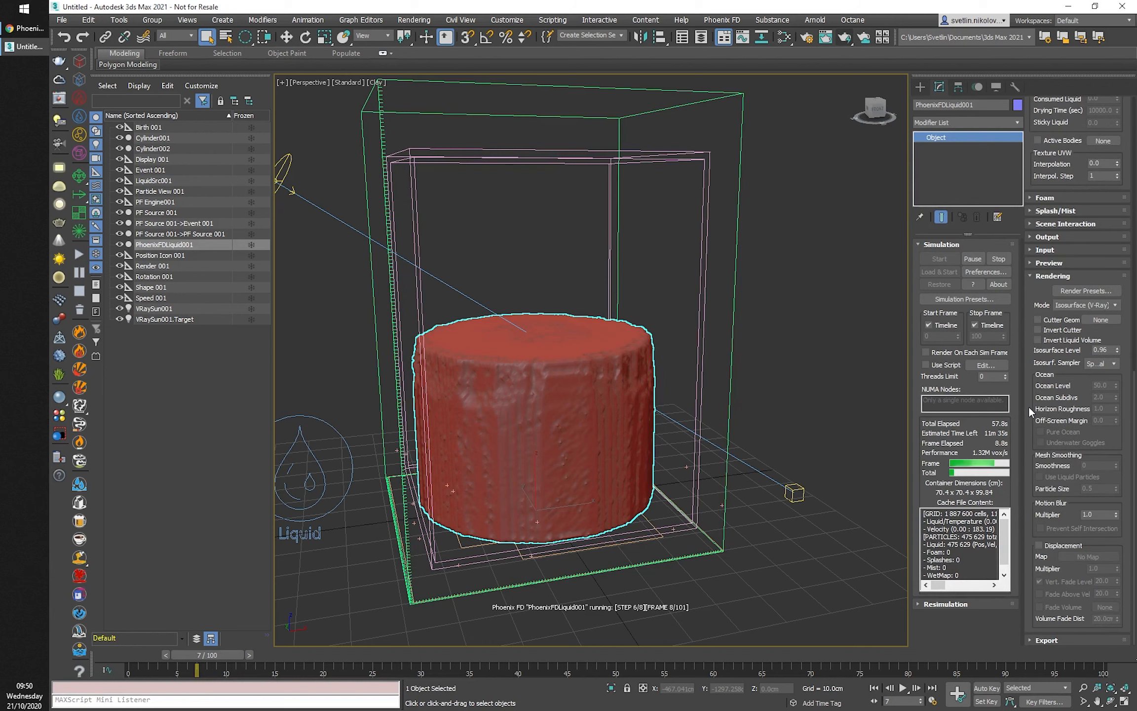
{"action": "left_click", "coordinate": [1061, 319]}
{"action": "left_click", "coordinate": [1105, 320]}
{"action": "left_click", "coordinate": [786, 153]}
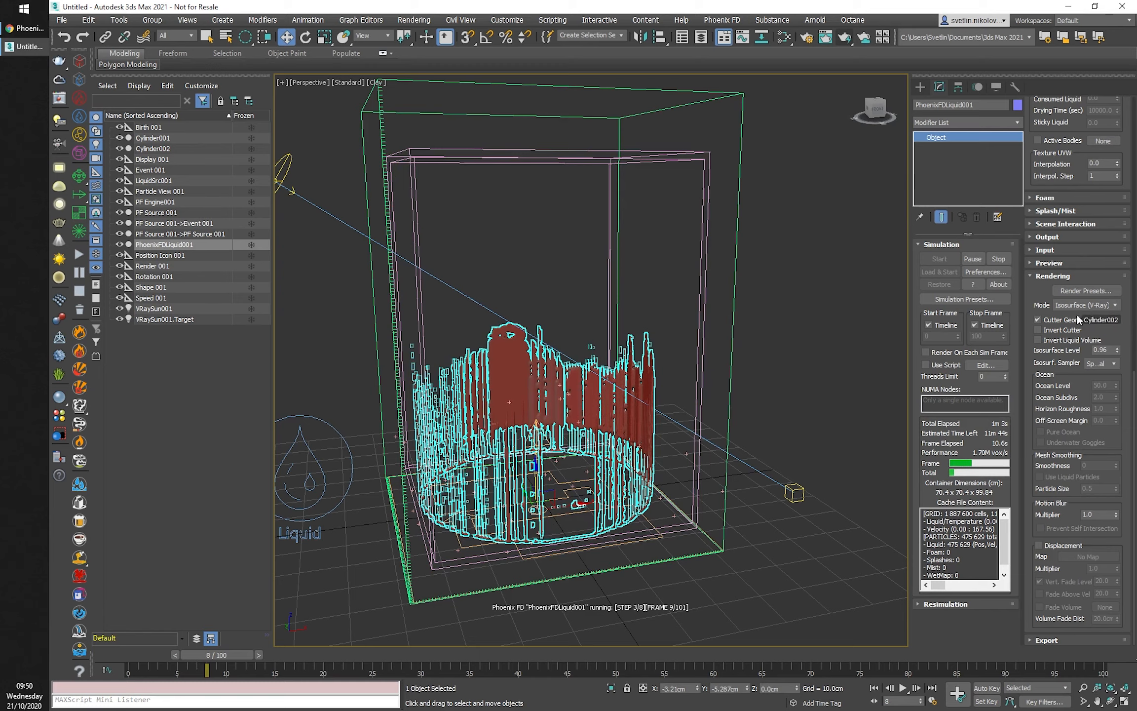
{"action": "middle_click_drag", "start_coordinate": [726, 332], "coordinate": [658, 410], "text": "alt"}
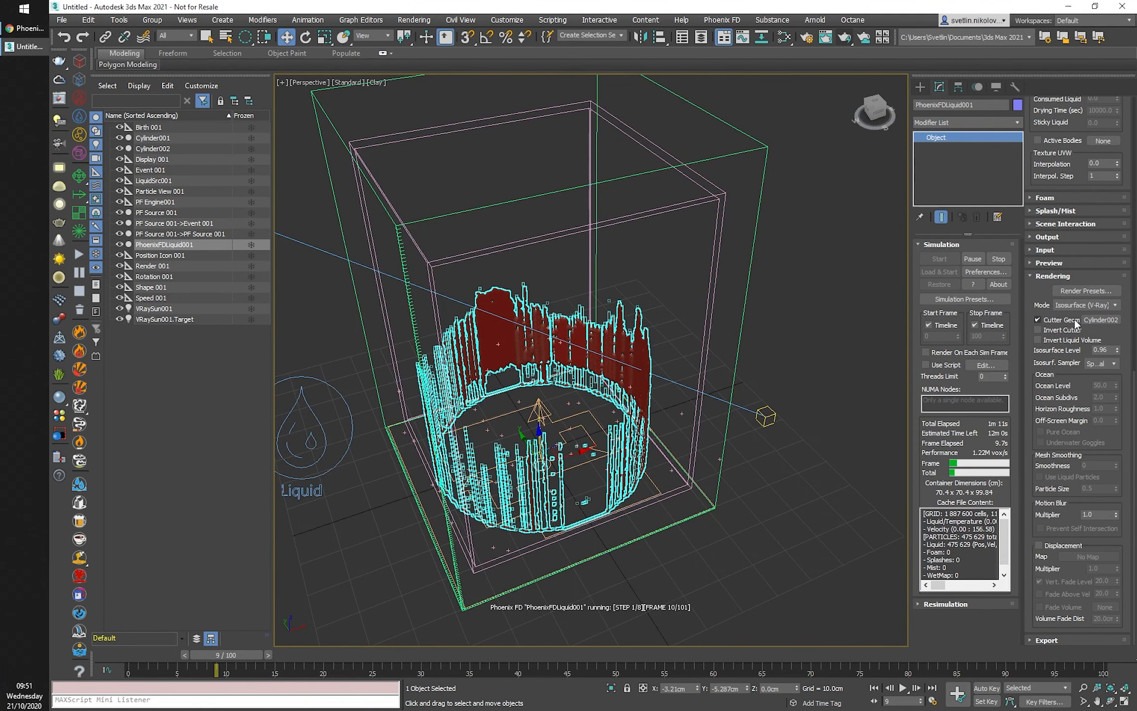
{"action": "middle_click_drag", "start_coordinate": [672, 396], "coordinate": [658, 381], "text": "alt"}
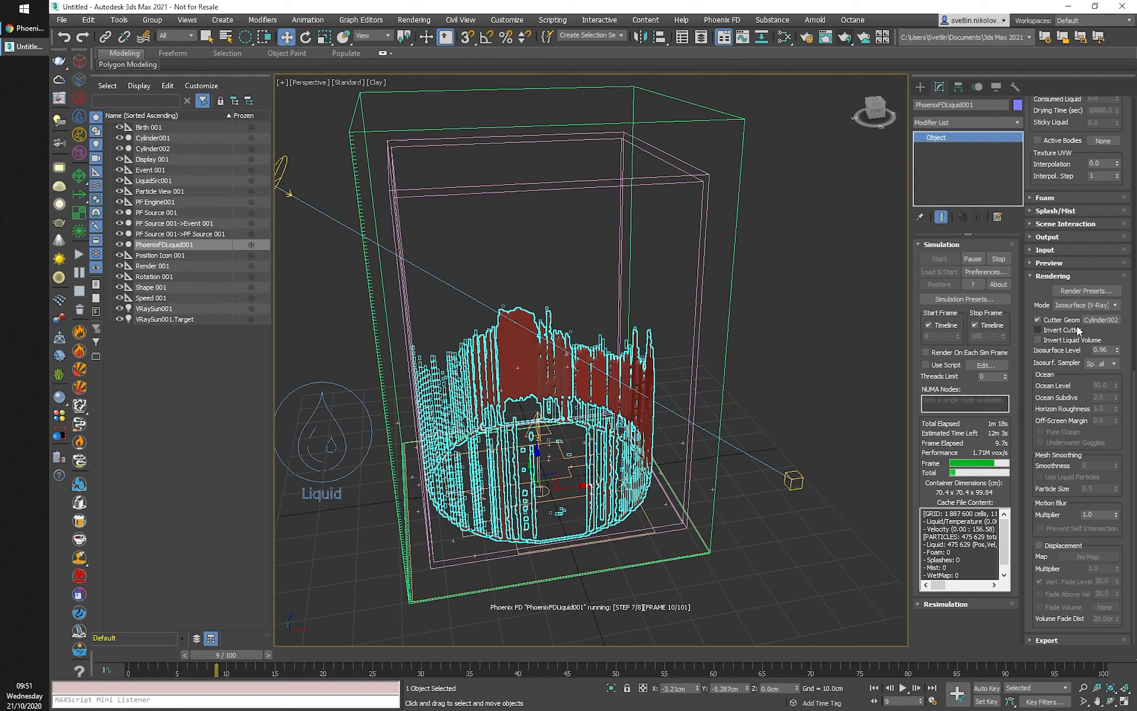
Enable Invert Cutter in the liquid container's Rendering settings, inspect the cut mesh, and run a quick test render.
{"action": "left_click", "coordinate": [1047, 331]}
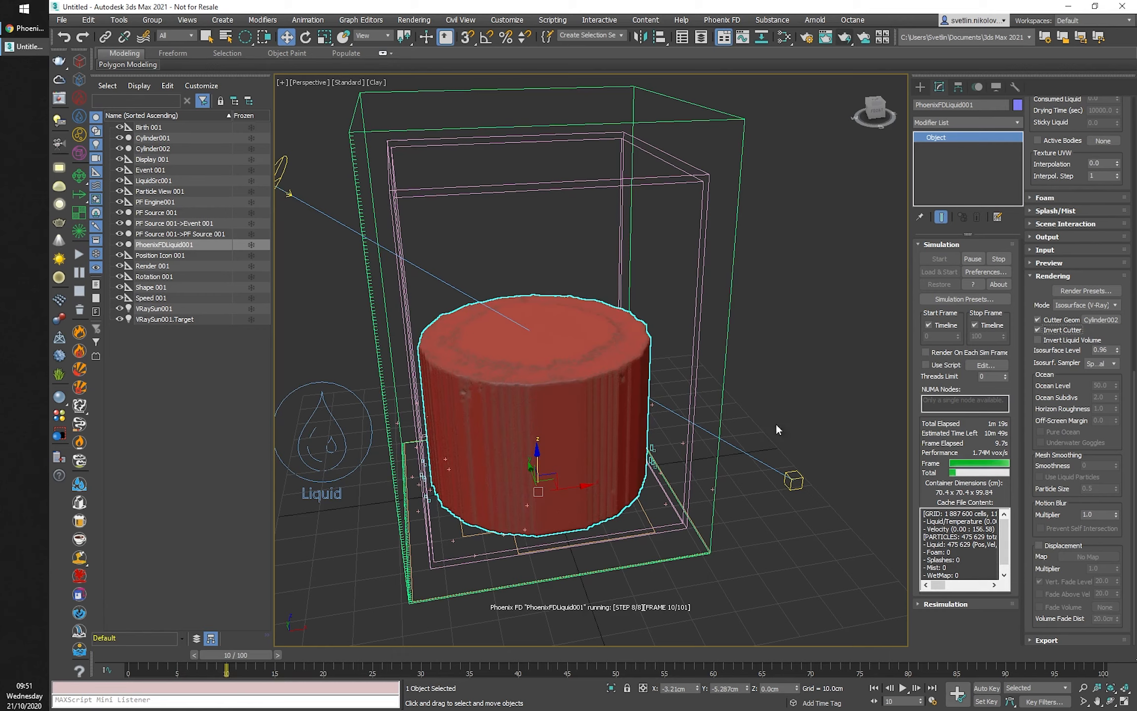
{"action": "middle_click_drag", "start_coordinate": [775, 423], "coordinate": [613, 482], "text": "alt"}
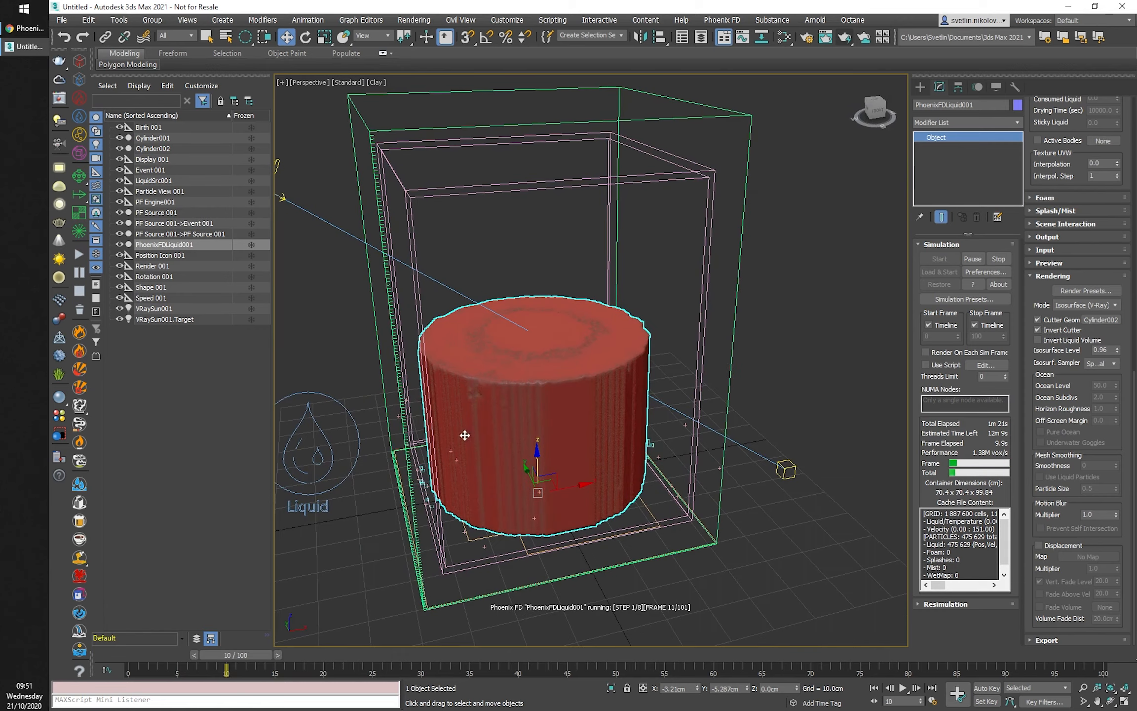
{"action": "middle_click_drag", "start_coordinate": [487, 455], "coordinate": [587, 446], "text": "alt"}
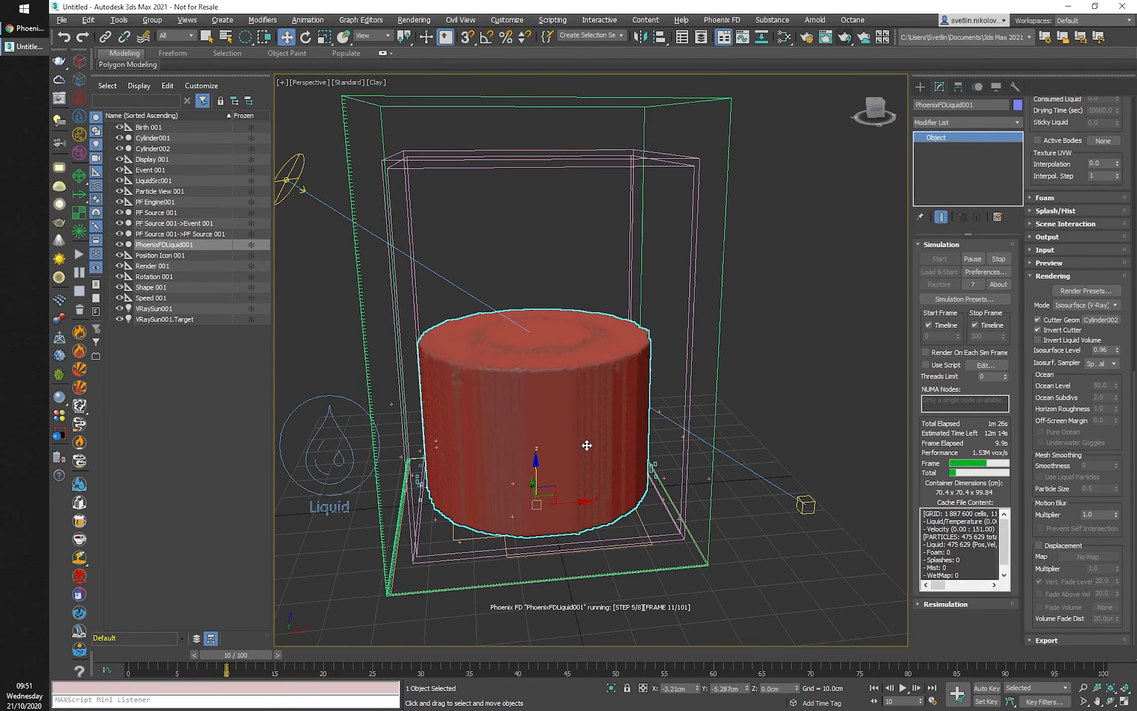
{"action": "left_click", "coordinate": [849, 38]}
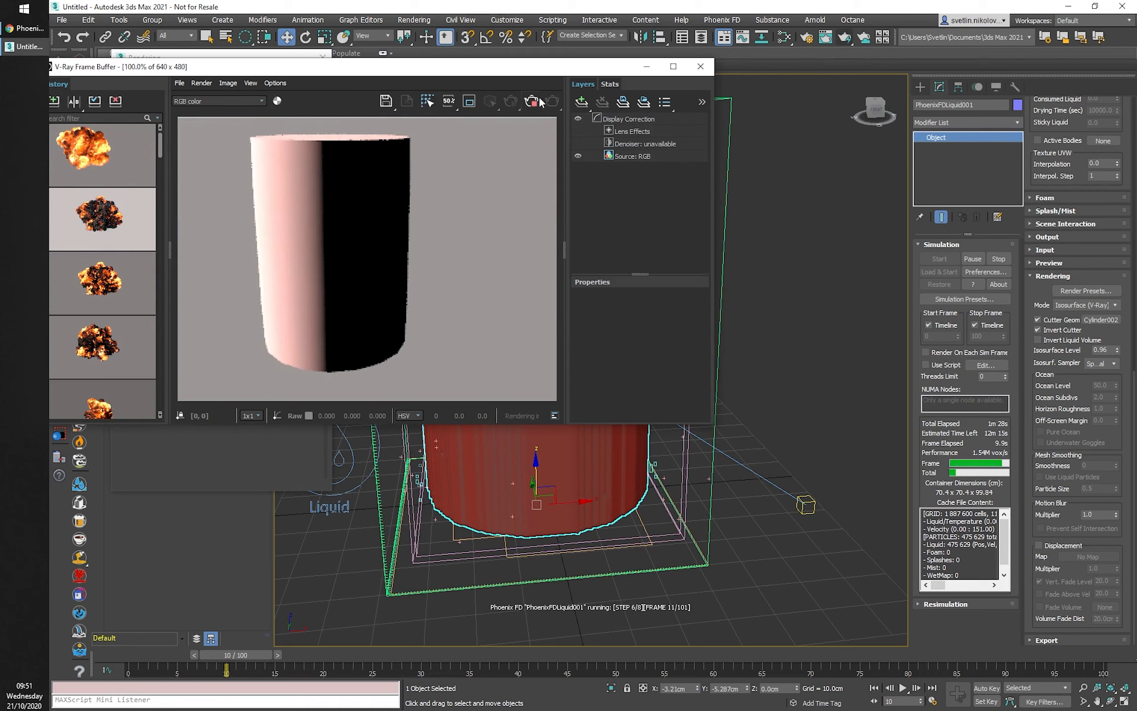
{"action": "left_click", "coordinate": [700, 66]}
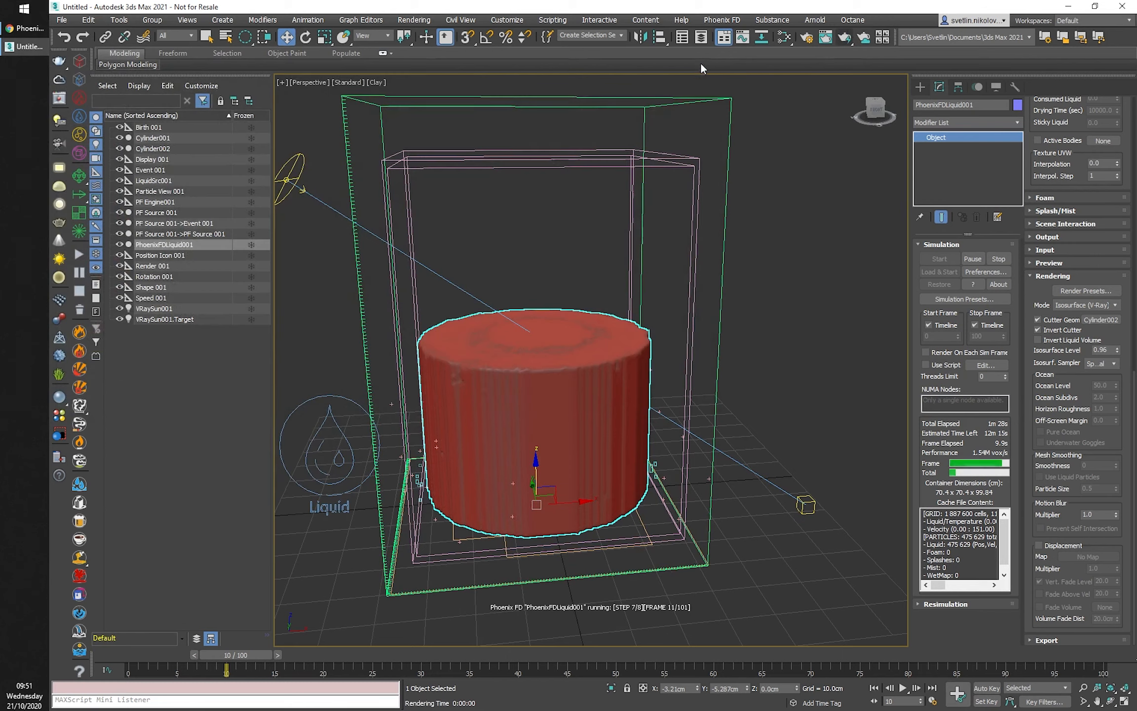
Create a second VRayMtl with the Glass preset and assign it to the outer cylinder around the liquid.
{"action": "left_click", "coordinate": [784, 38]}
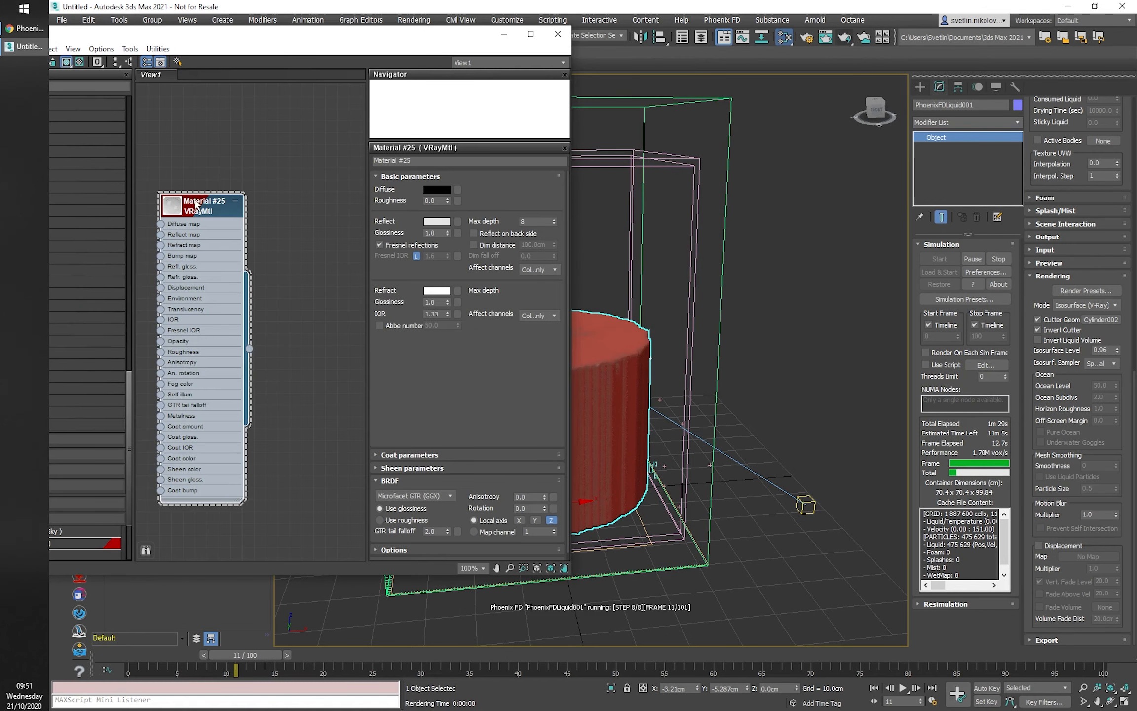
{"action": "left_click_drag", "start_coordinate": [196, 205], "coordinate": [184, 193]}
{"action": "right_click", "coordinate": [285, 190]}
{"action": "mouse_move", "coordinate": [345, 197]}
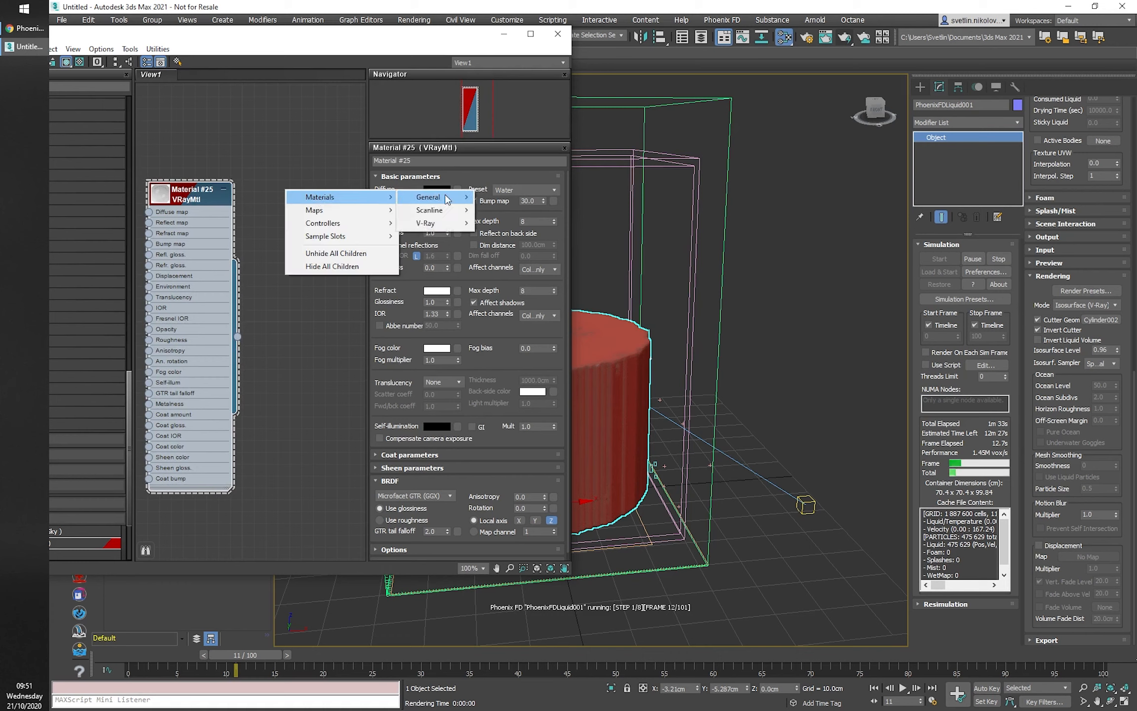
{"action": "mouse_move", "coordinate": [425, 222]}
{"action": "left_click", "coordinate": [498, 398]}
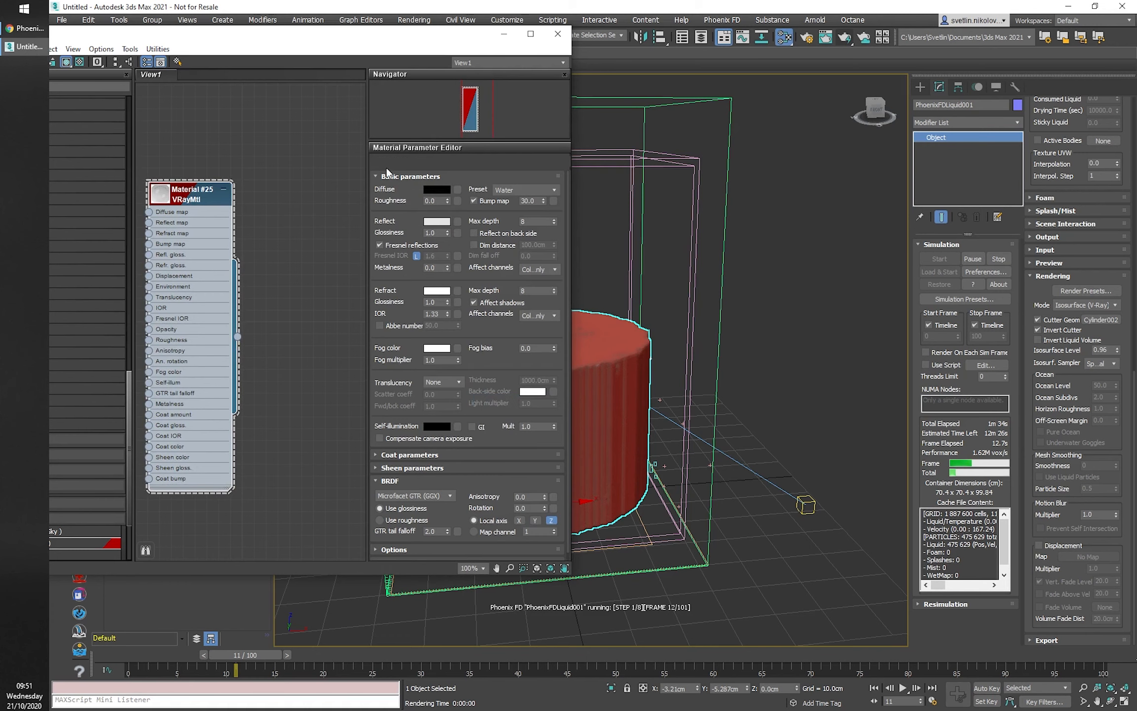
{"action": "left_click", "coordinate": [518, 190]}
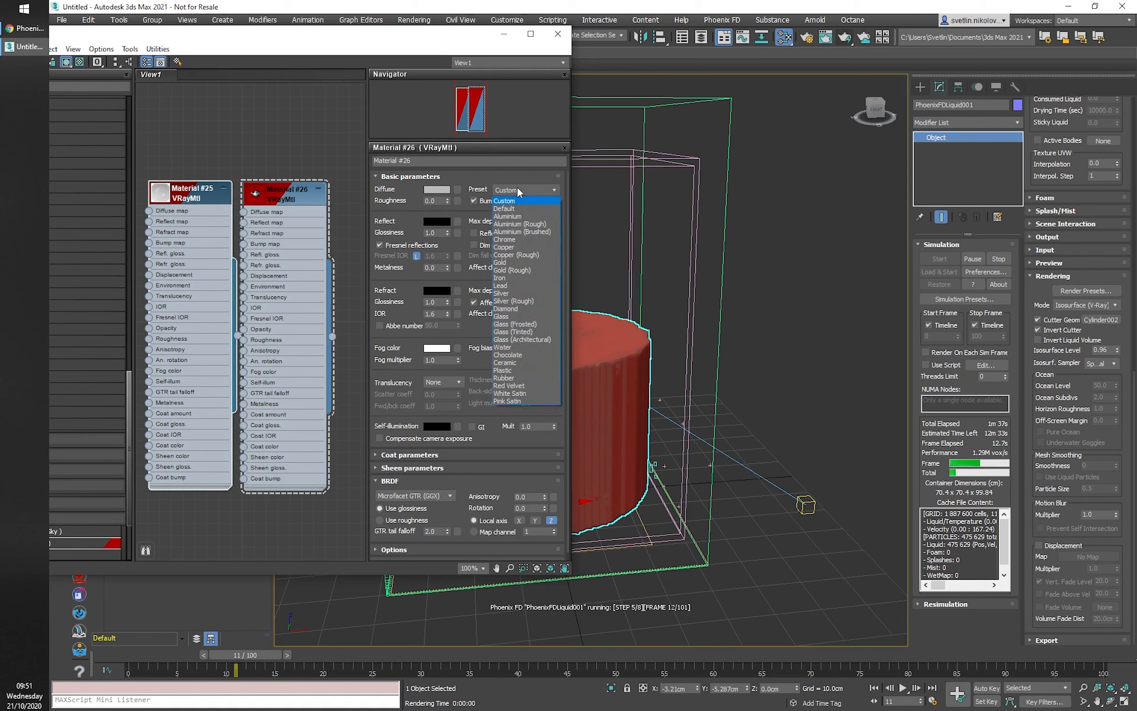
{"action": "left_click", "coordinate": [514, 316]}
{"action": "left_click_drag", "start_coordinate": [332, 336], "coordinate": [431, 256]}
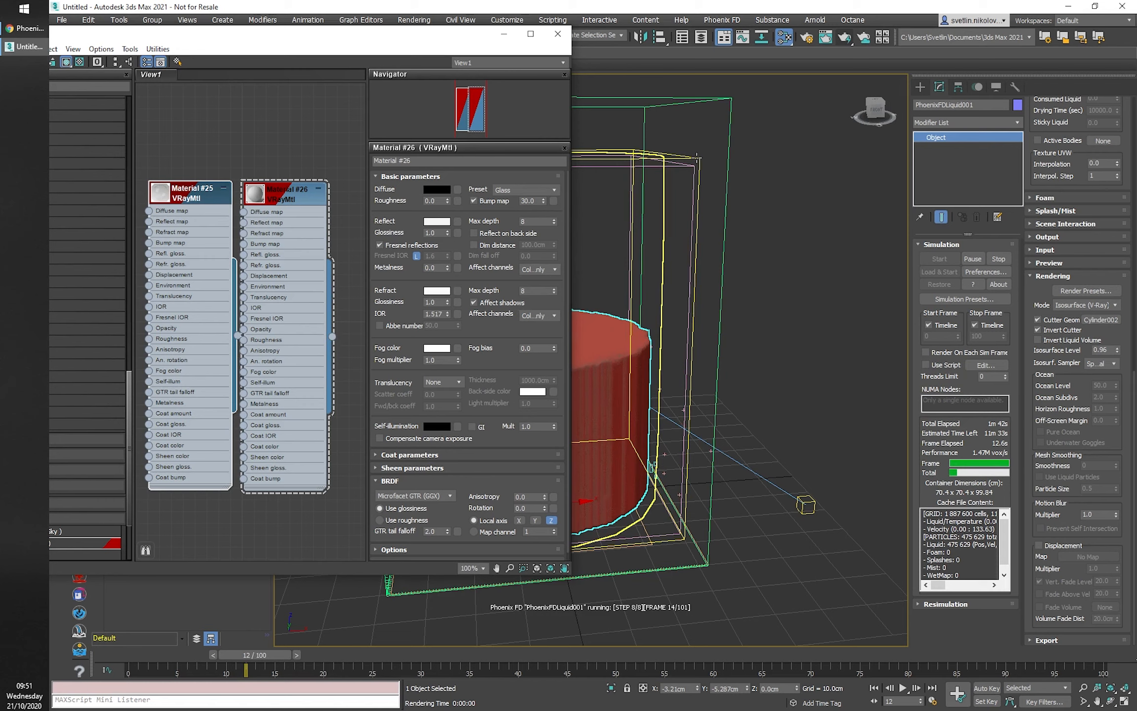
Test-render frame 12 with the glass material, then close the frame buffer and the material editor.
{"action": "left_click", "coordinate": [845, 39]}
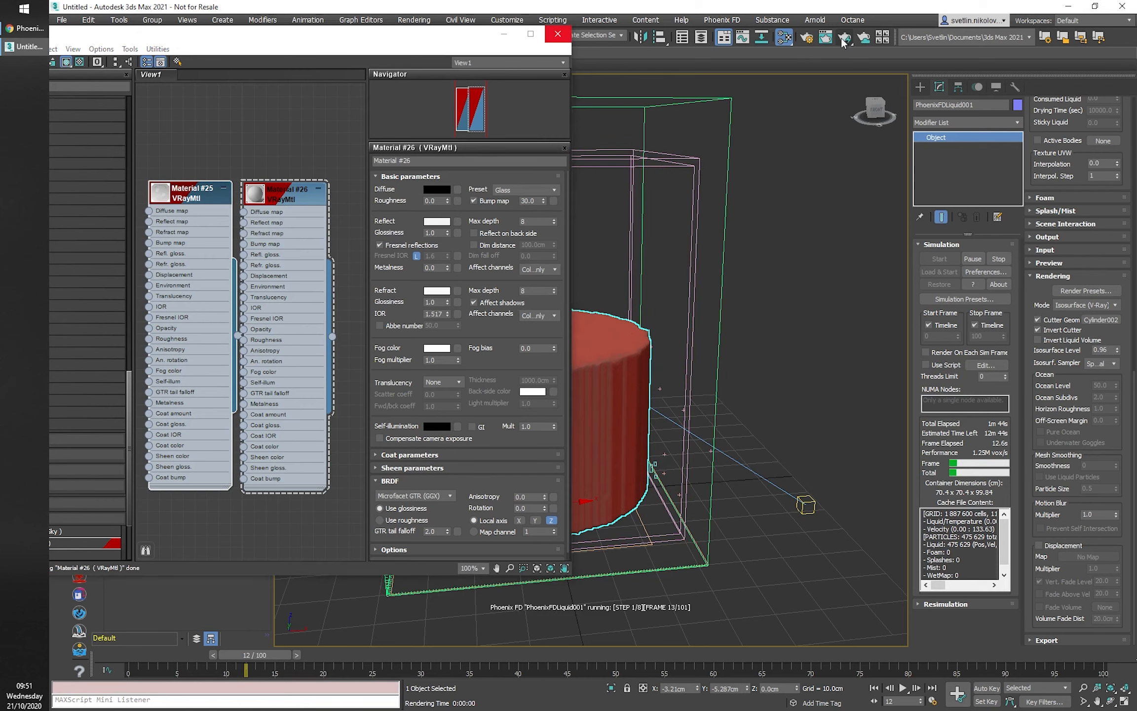
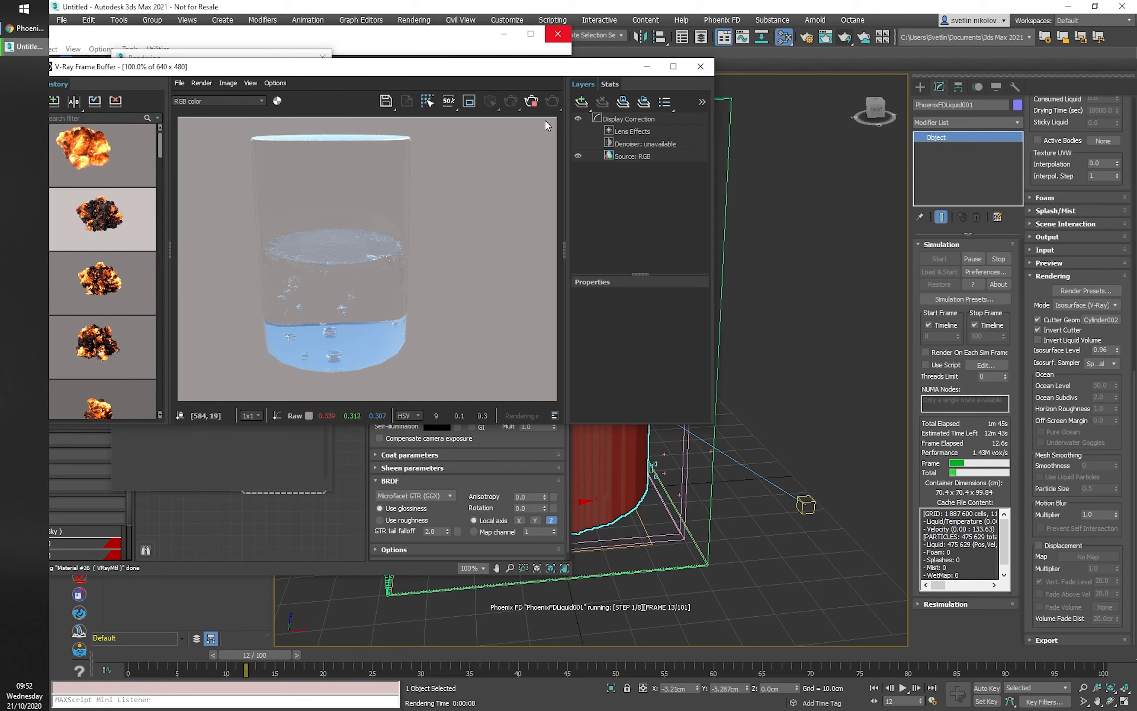
{"action": "left_click", "coordinate": [701, 67]}
{"action": "left_click", "coordinate": [558, 33]}
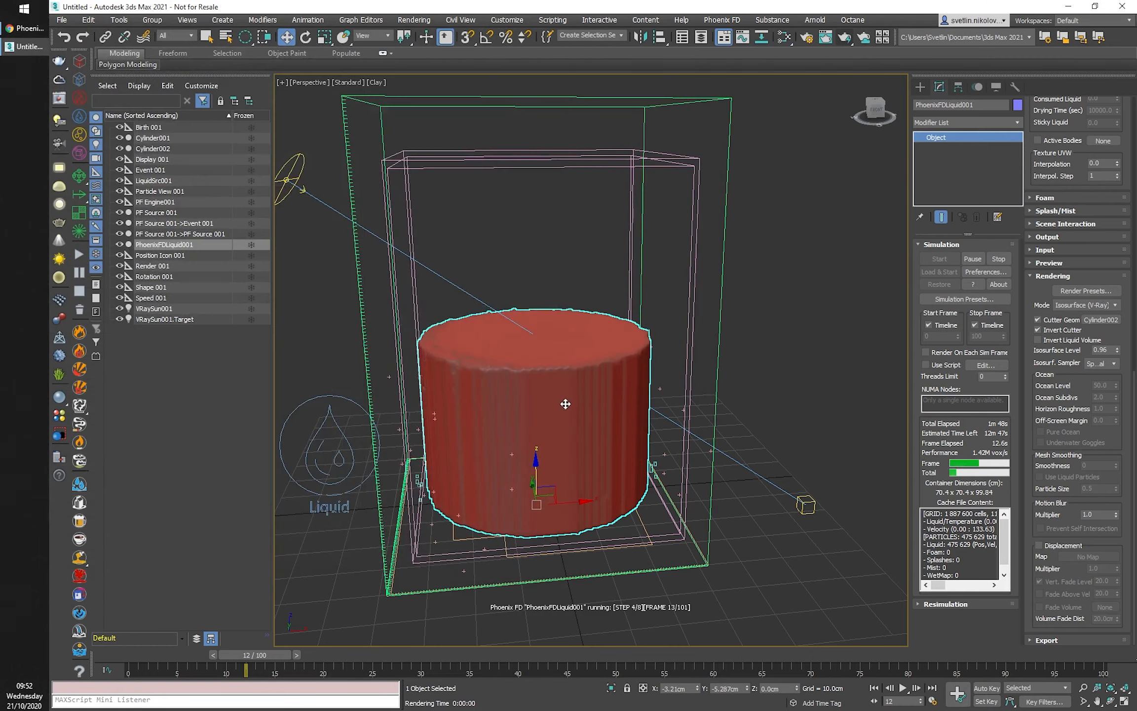
Frame a closer, lower view of the liquid and test-render frame 13 to examine the bubbles and surface.
{"action": "mouse_move", "coordinate": [565, 404]}
{"action": "middle_mouse_down", "text": "alt"}
{"action": "mouse_move", "coordinate": [565, 392]}
{"action": "mouse_move", "coordinate": [543, 414]}
{"action": "mouse_move", "coordinate": [567, 384]}
{"action": "mouse_move", "coordinate": [567, 402]}
{"action": "middle_mouse_up", "text": "alt"}
{"action": "key", "text": "q"}
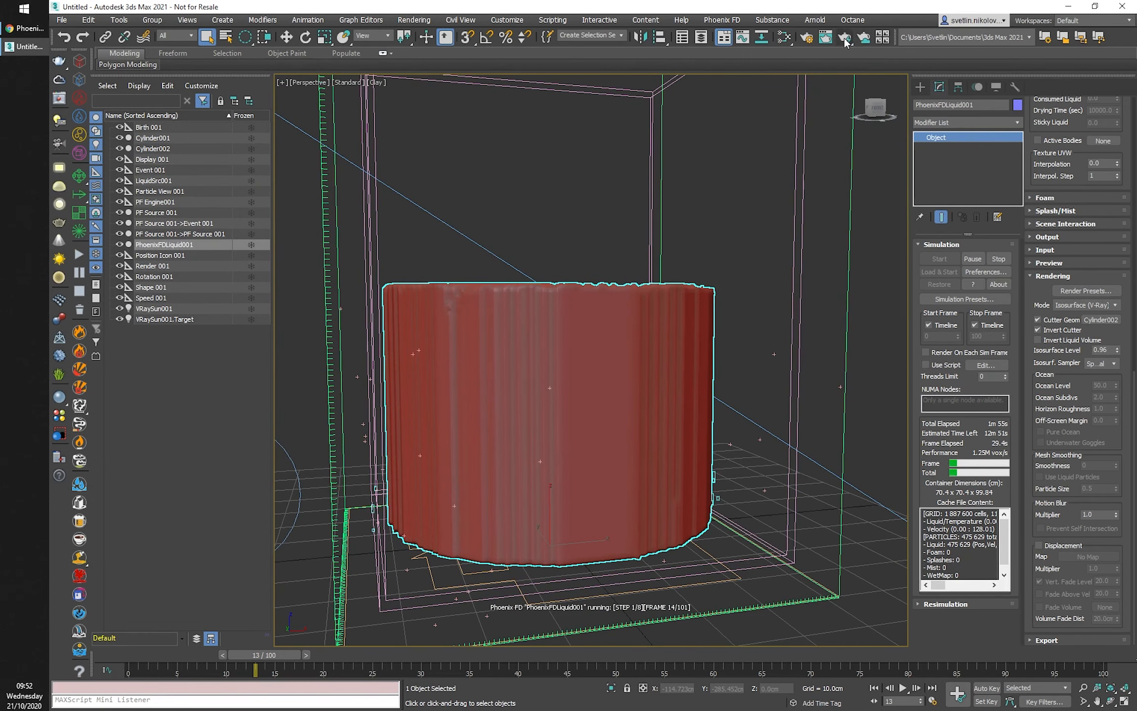
{"action": "left_click", "coordinate": [845, 36]}
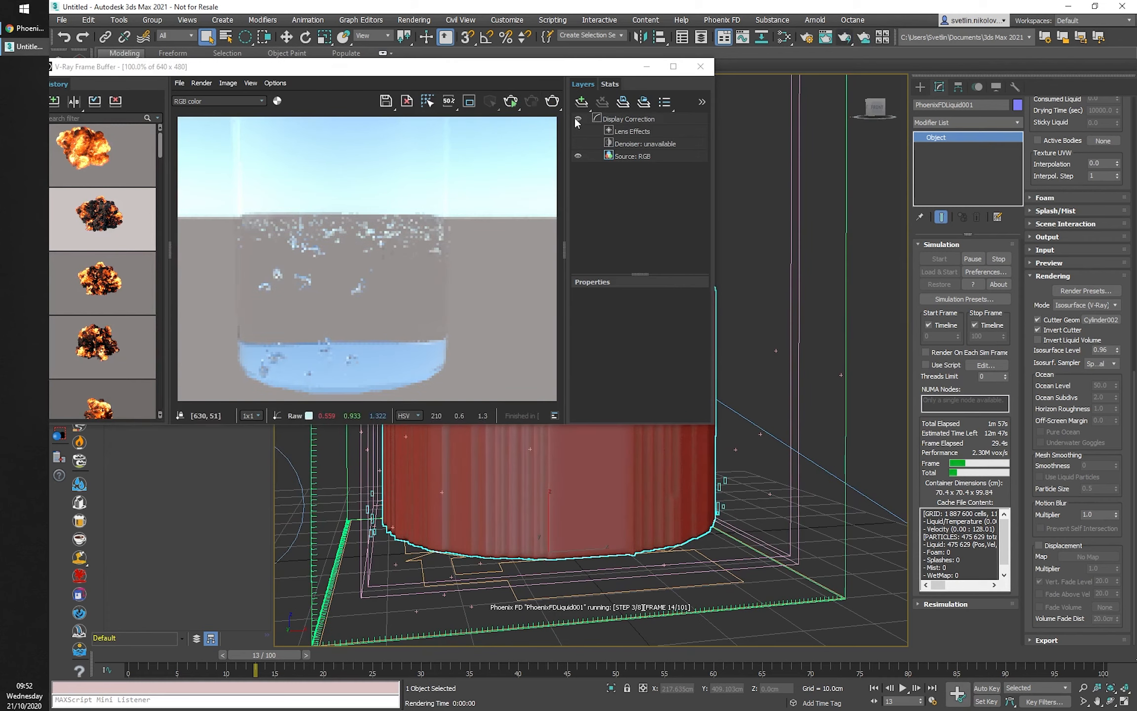
{"action": "left_click", "coordinate": [552, 102]}
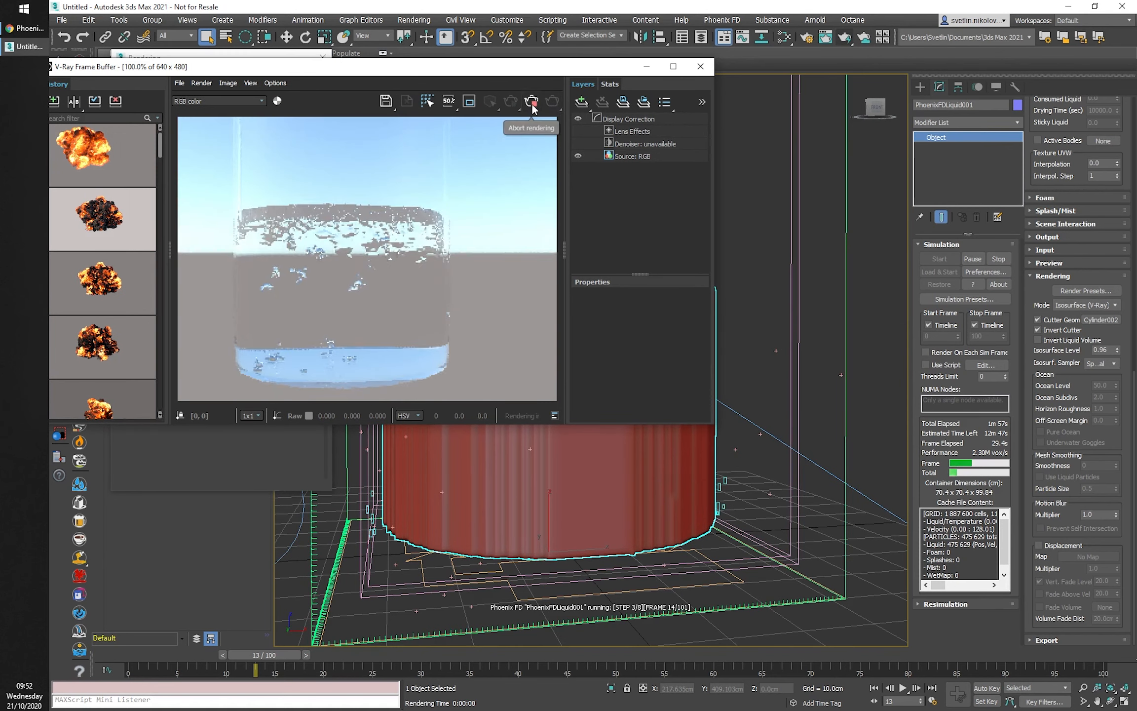
{"action": "left_click", "coordinate": [532, 103]}
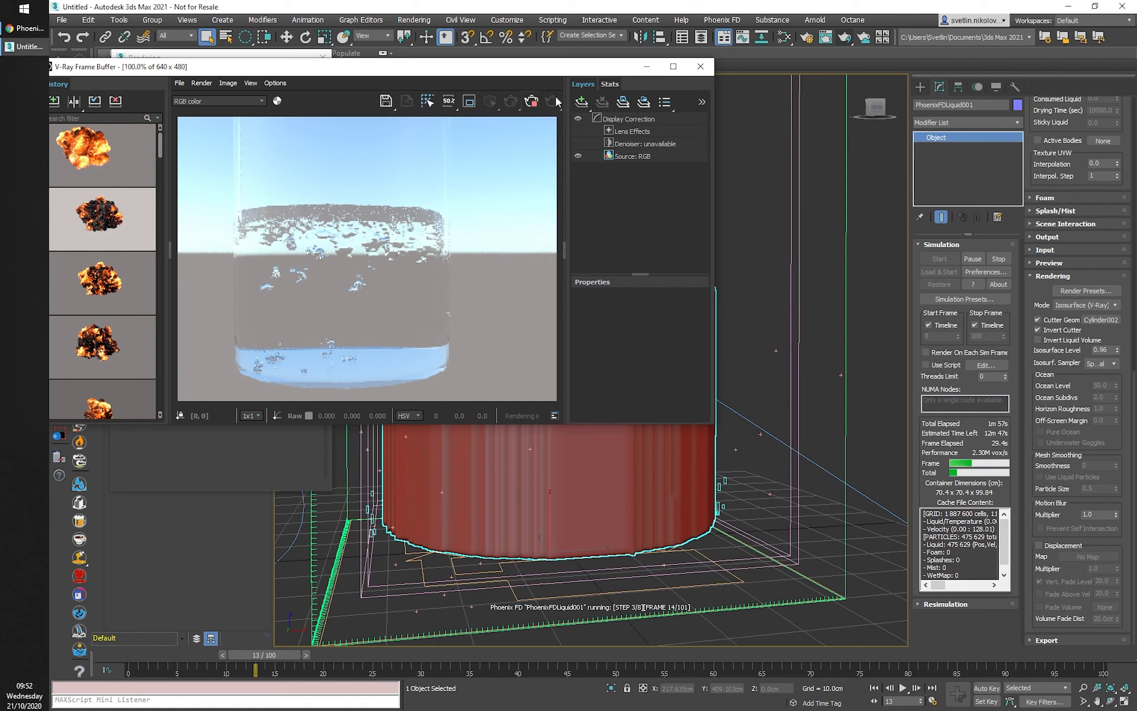
{"action": "left_click", "coordinate": [700, 66]}
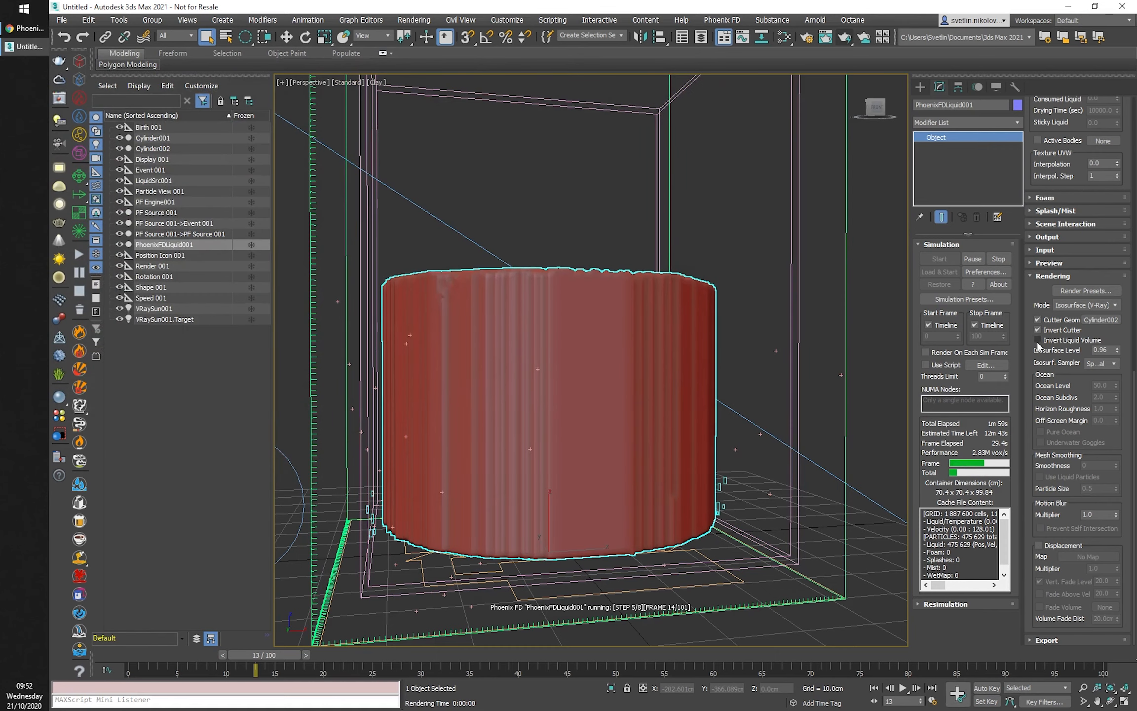
Try Invert Liquid Volume in the liquid container's Rendering settings and turn it off again.
{"action": "scroll", "coordinate": [1031, 300], "scroll_direction": "up", "scroll_amount": 2}
{"action": "scroll", "coordinate": [1032, 300], "scroll_direction": "up", "scroll_amount": 5}
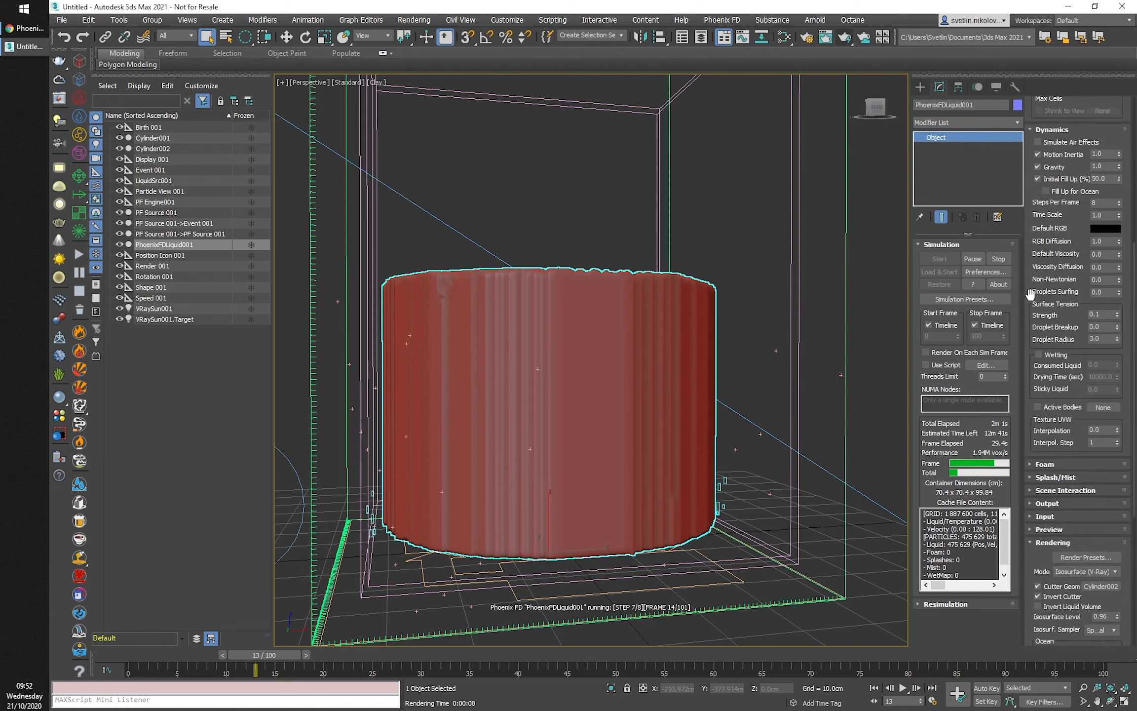
{"action": "scroll", "coordinate": [1031, 295], "scroll_direction": "down", "scroll_amount": 7}
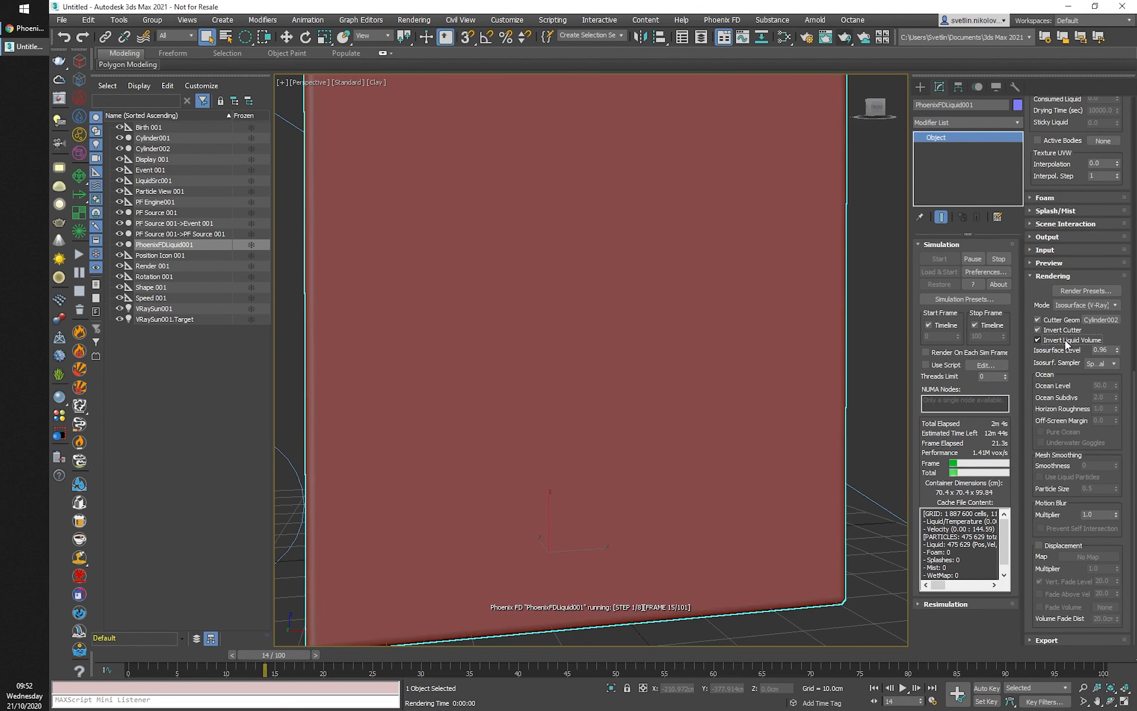
{"action": "left_click", "coordinate": [1065, 342]}
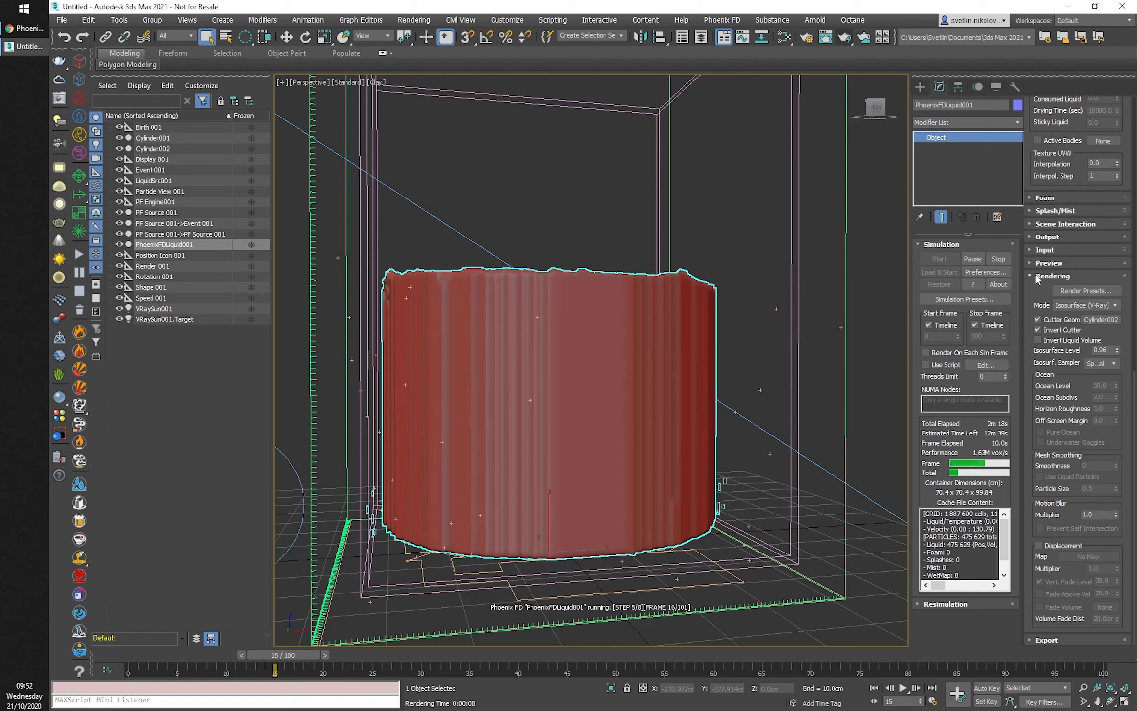
Turn off Show Mesh in the liquid container's Preview settings.
{"action": "scroll", "coordinate": [1034, 276], "scroll_direction": "up", "scroll_amount": 5}
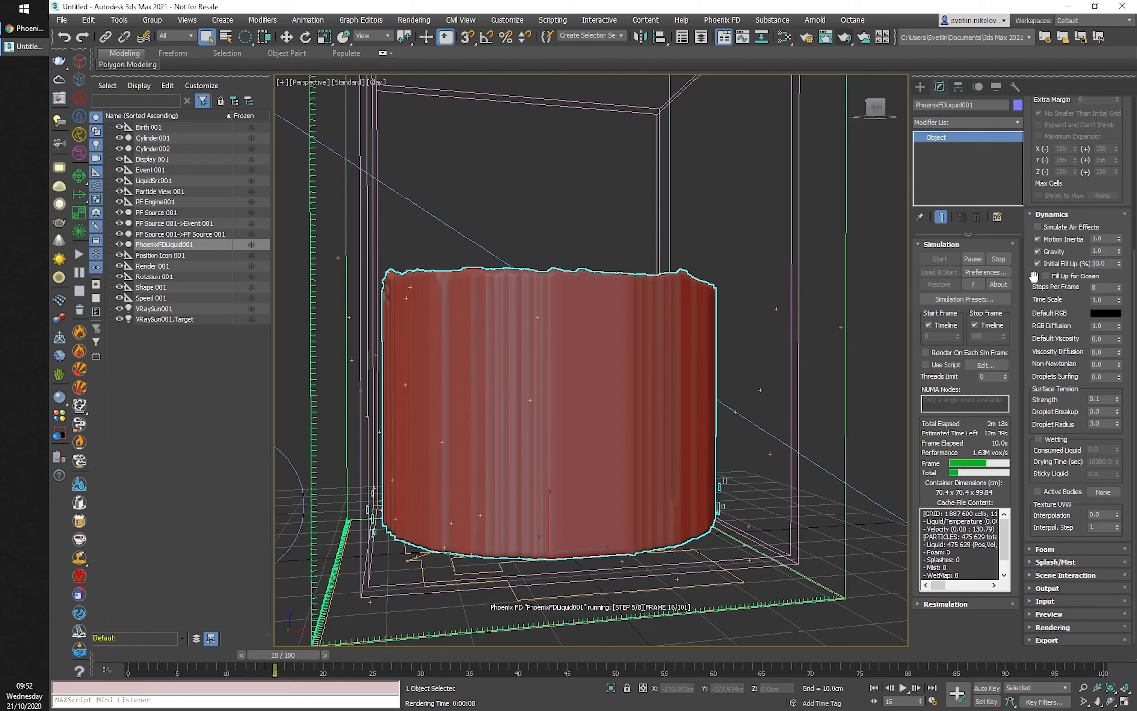
{"action": "left_click", "coordinate": [1049, 614]}
{"action": "left_click", "coordinate": [1040, 249]}
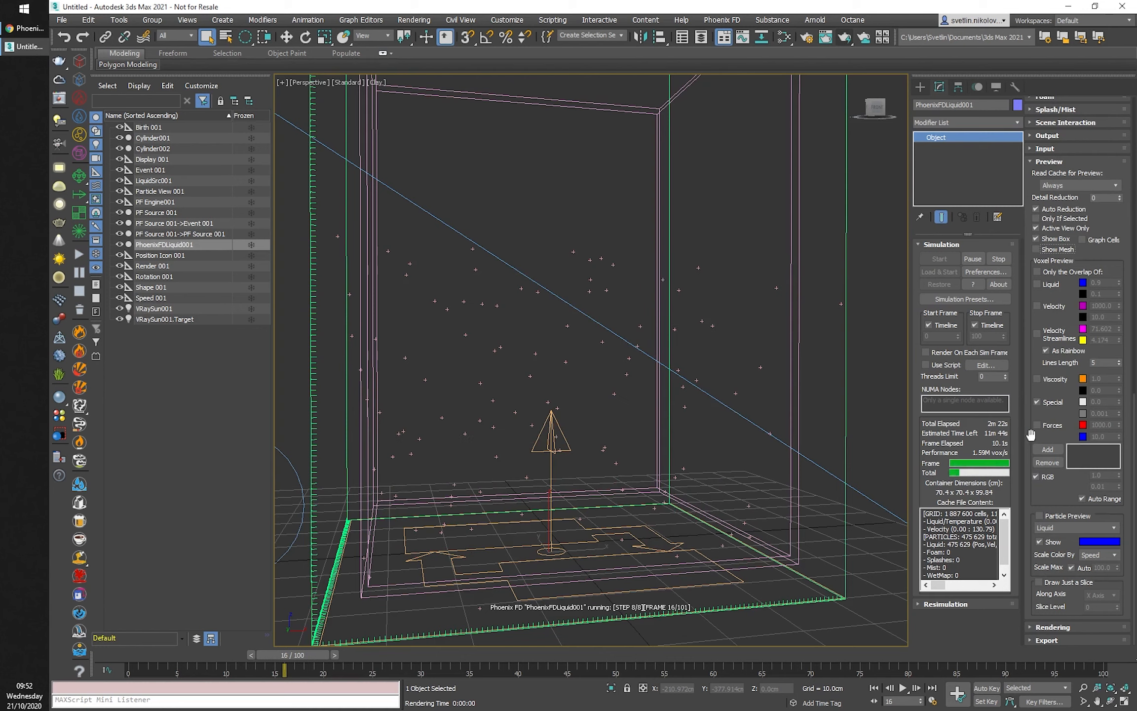
Enable the Velocity Streamlines voxel preview, turn off Auto Range, and raise its lower threshold to 43.768.
{"action": "left_click", "coordinate": [1037, 333]}
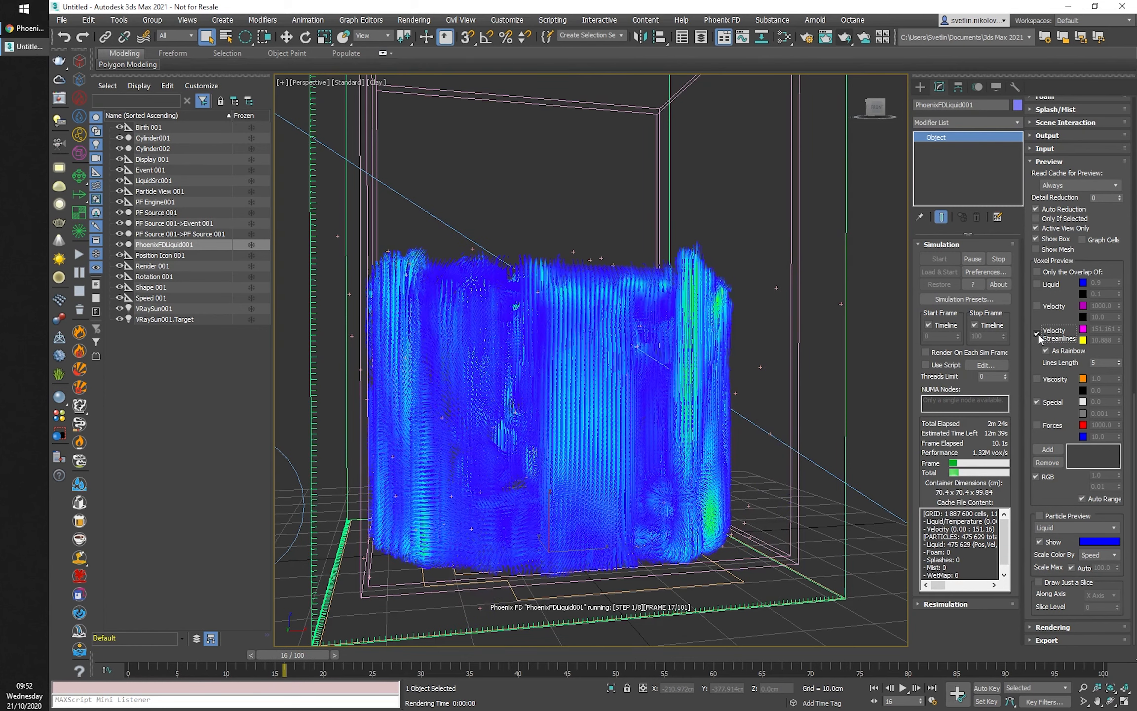
{"action": "left_click", "coordinate": [1096, 499]}
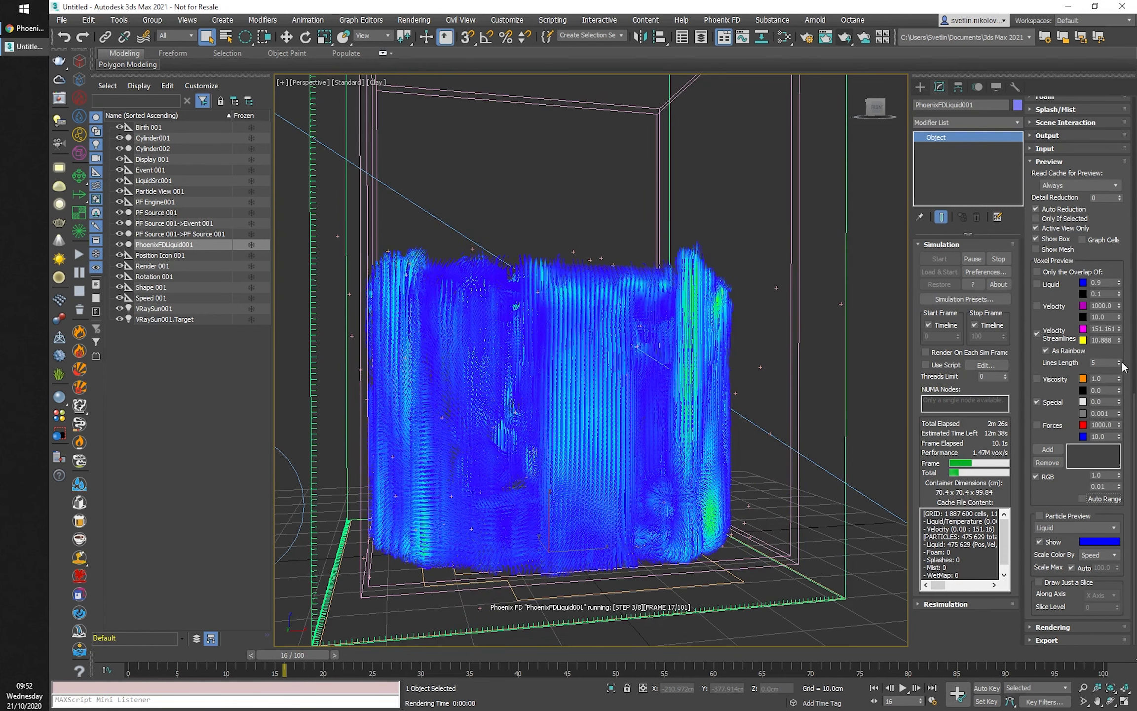
{"action": "left_click_drag", "start_coordinate": [1119, 341], "coordinate": [1124, 315]}
Pause the simulation, scrub around frame 17 to review the velocity streamlines, and resume simulating.
{"action": "left_click", "coordinate": [972, 258]}
{"action": "mouse_move", "coordinate": [296, 654]}
{"action": "left_mouse_down"}
{"action": "mouse_move", "coordinate": [184, 653]}
{"action": "mouse_move", "coordinate": [318, 656]}
{"action": "mouse_move", "coordinate": [299, 655]}
{"action": "left_mouse_up"}
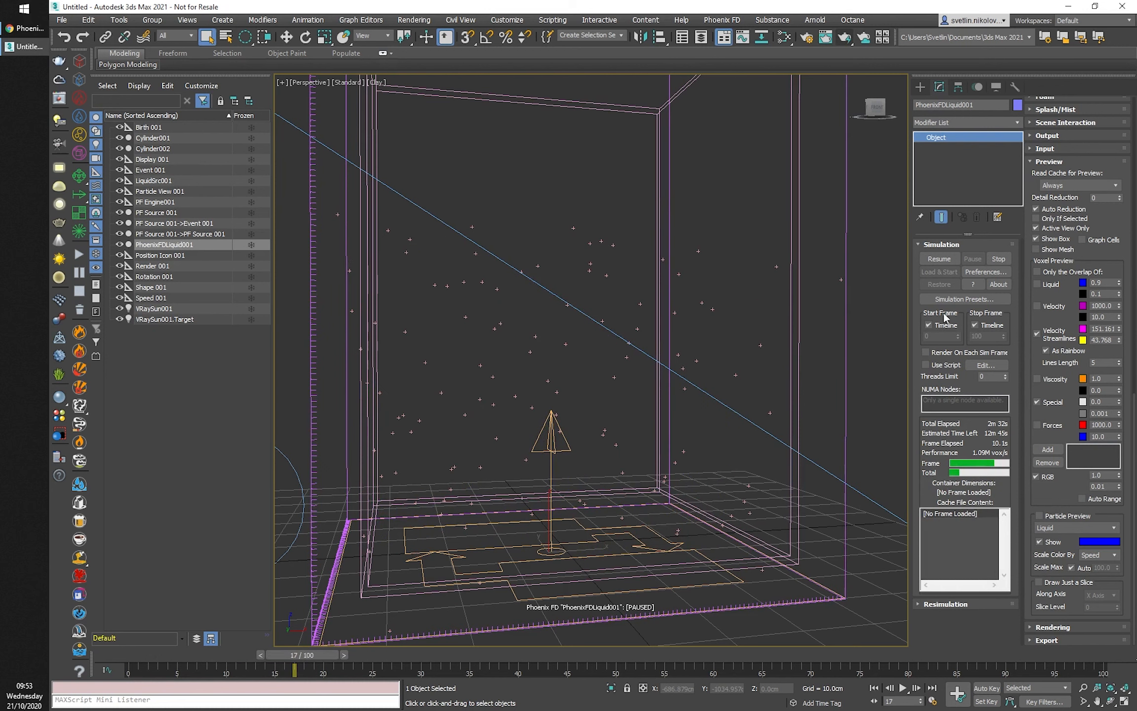
{"action": "left_click", "coordinate": [939, 259]}
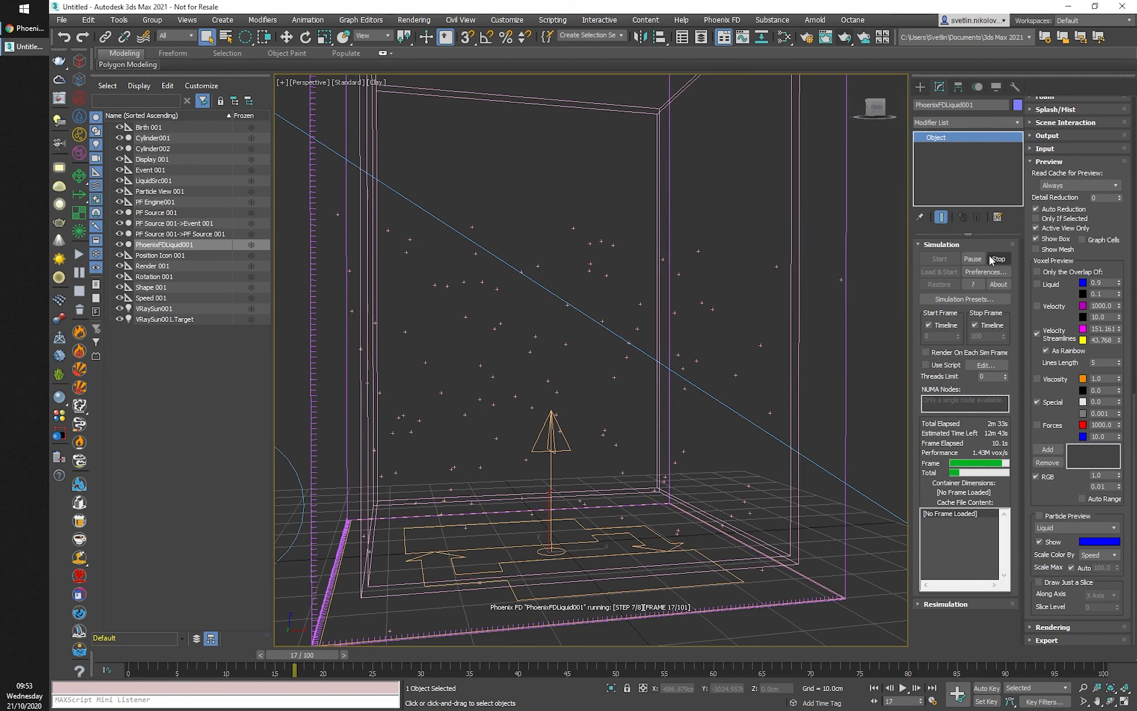
Select LiquidSrc001 to review its Inject Power, then test-render frame 17 and close the frame buffer.
{"action": "left_click", "coordinate": [295, 475]}
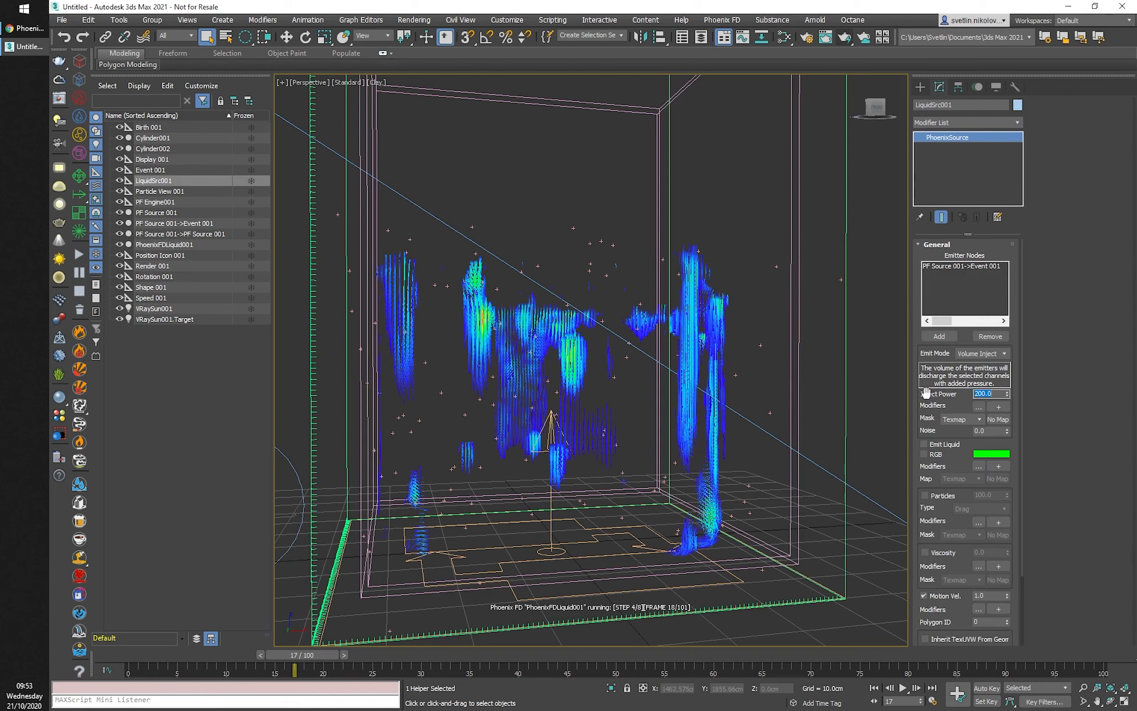
{"action": "left_click", "coordinate": [847, 37]}
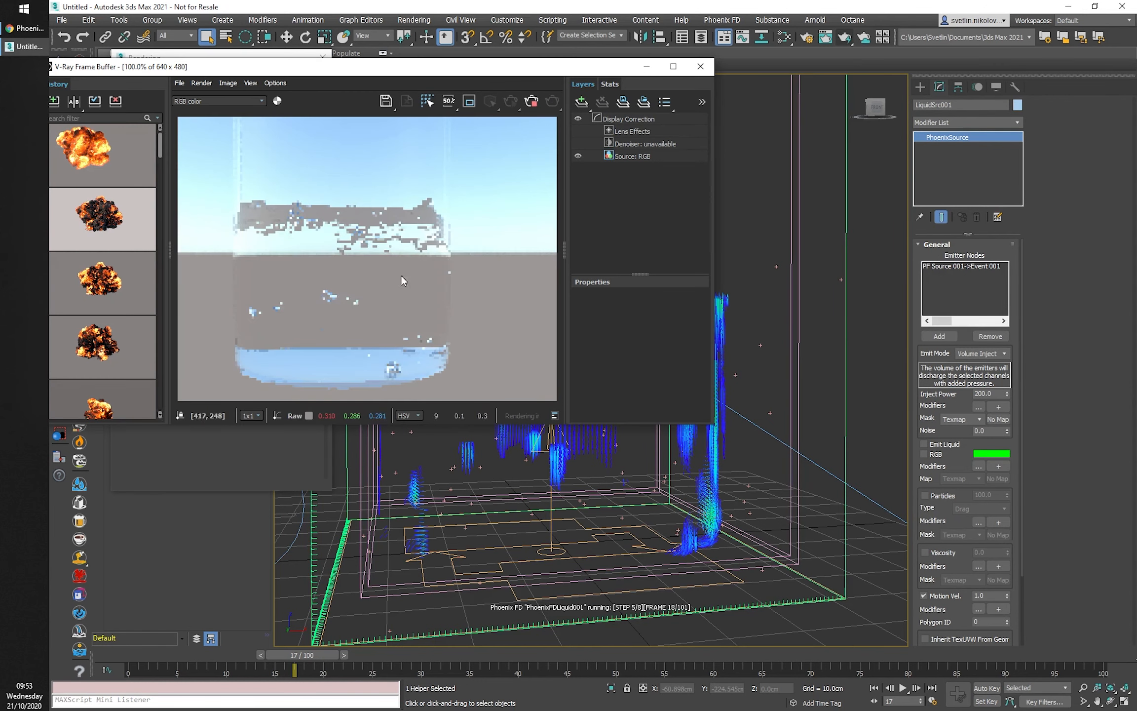
{"action": "left_click", "coordinate": [531, 102]}
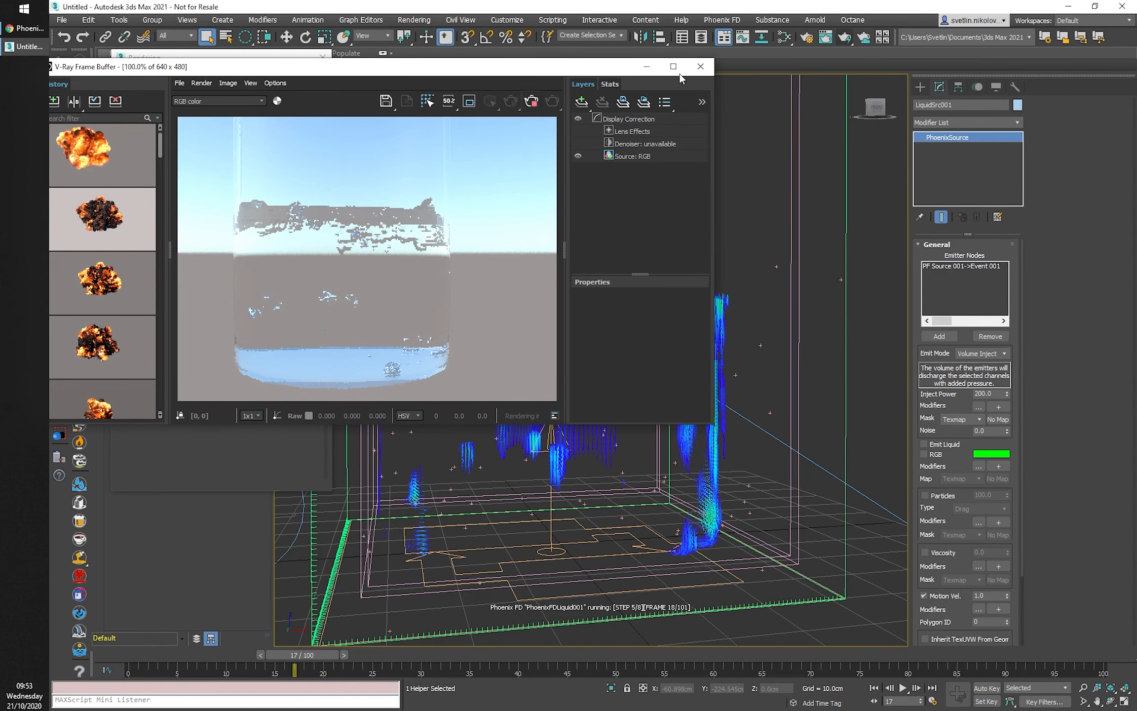
{"action": "left_click", "coordinate": [700, 66]}
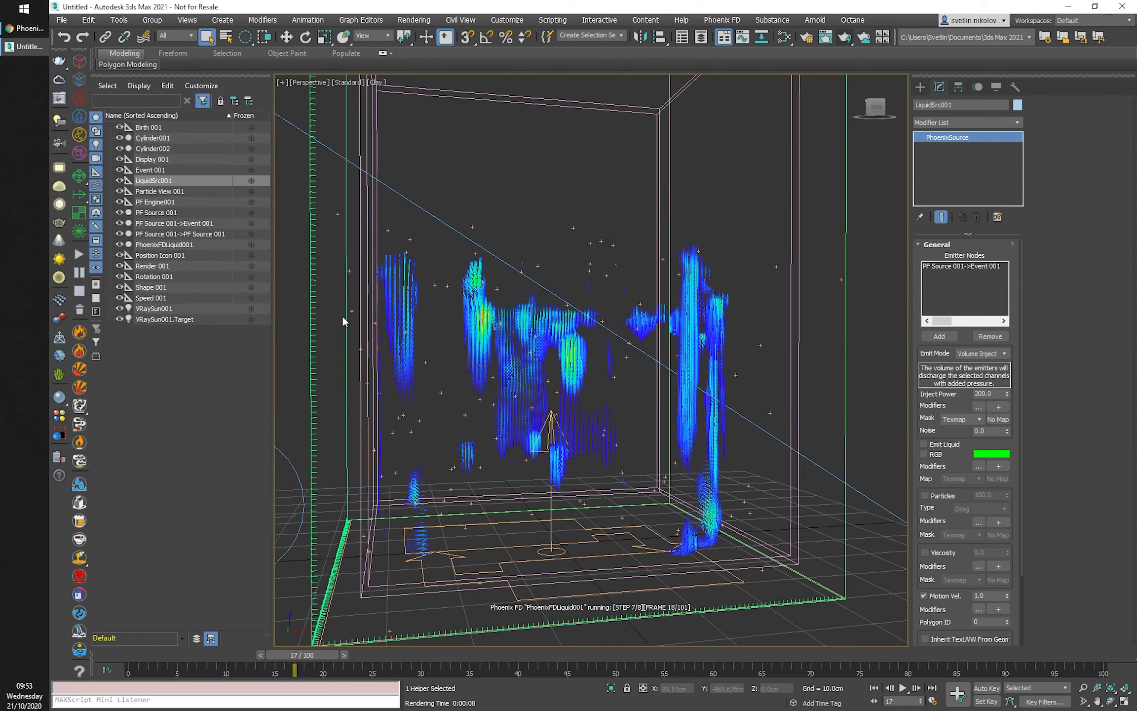
Test-render frame 52 to examine the splashing surface, then scrub back through the simulated frames.
{"action": "left_click", "coordinate": [80, 255]}
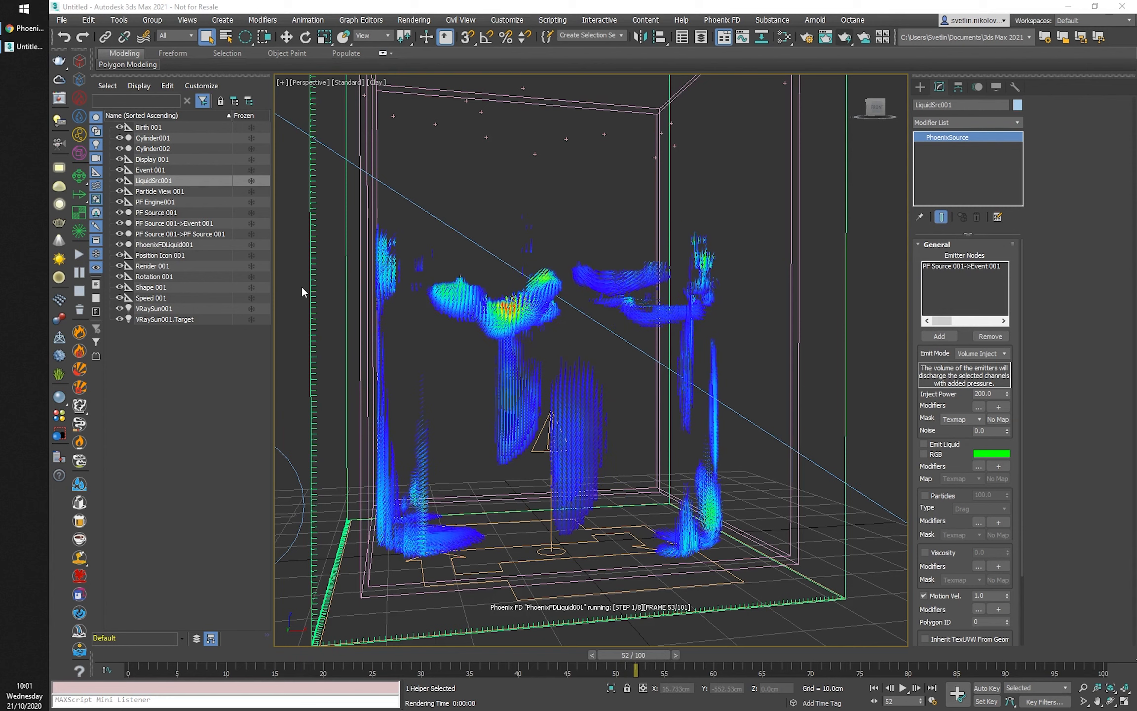
{"action": "left_click", "coordinate": [844, 37]}
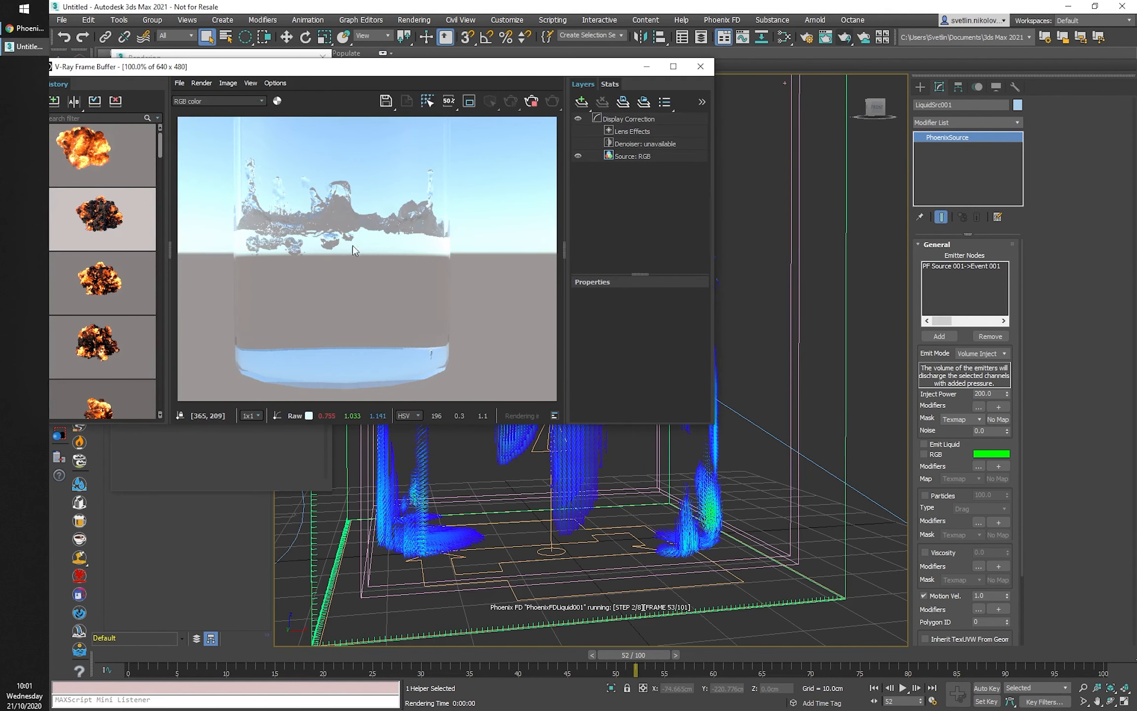
{"action": "left_click", "coordinate": [531, 102]}
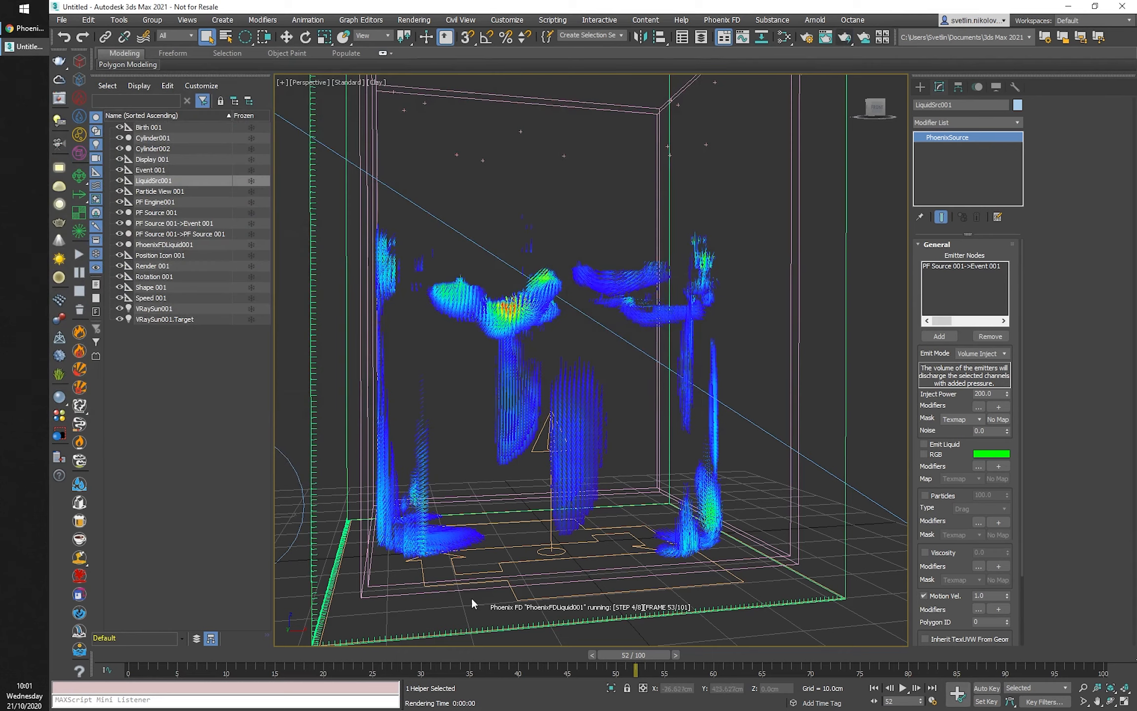
{"action": "left_click_drag", "start_coordinate": [652, 651], "coordinate": [309, 671]}
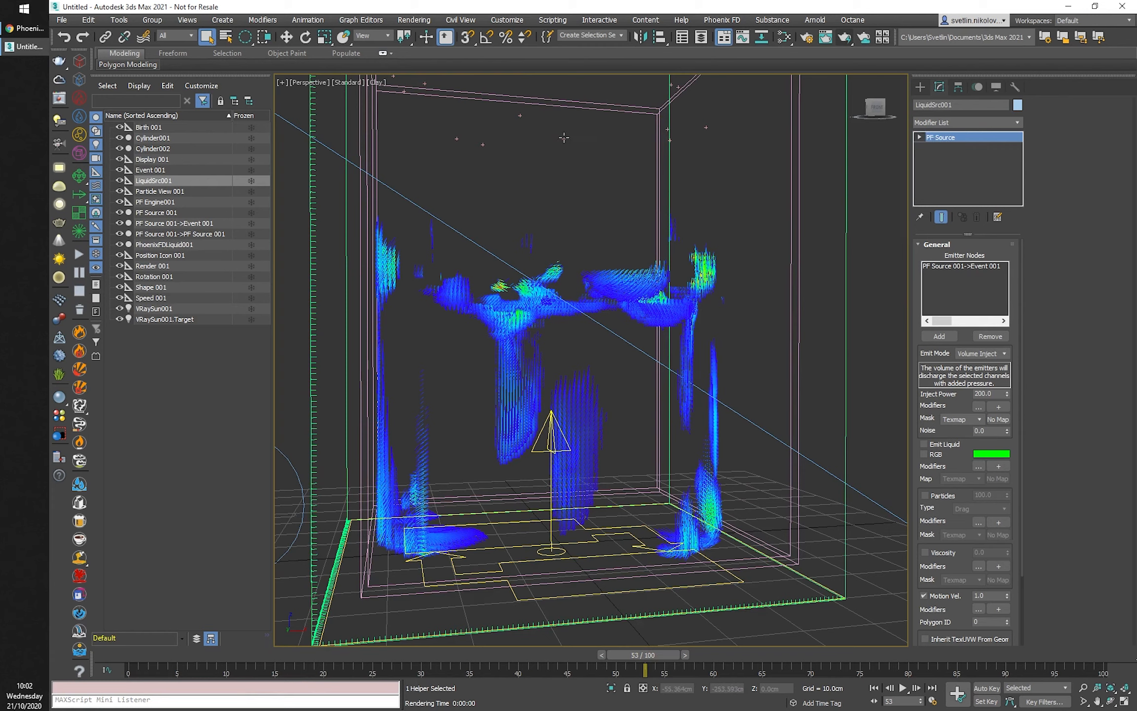
In Particle View, switch PF Source 001's Birth operator from Amount to Rate, set Emit Stop to 100, and restart the simulation.
{"action": "left_click", "coordinate": [723, 286]}
{"action": "left_click", "coordinate": [968, 275]}
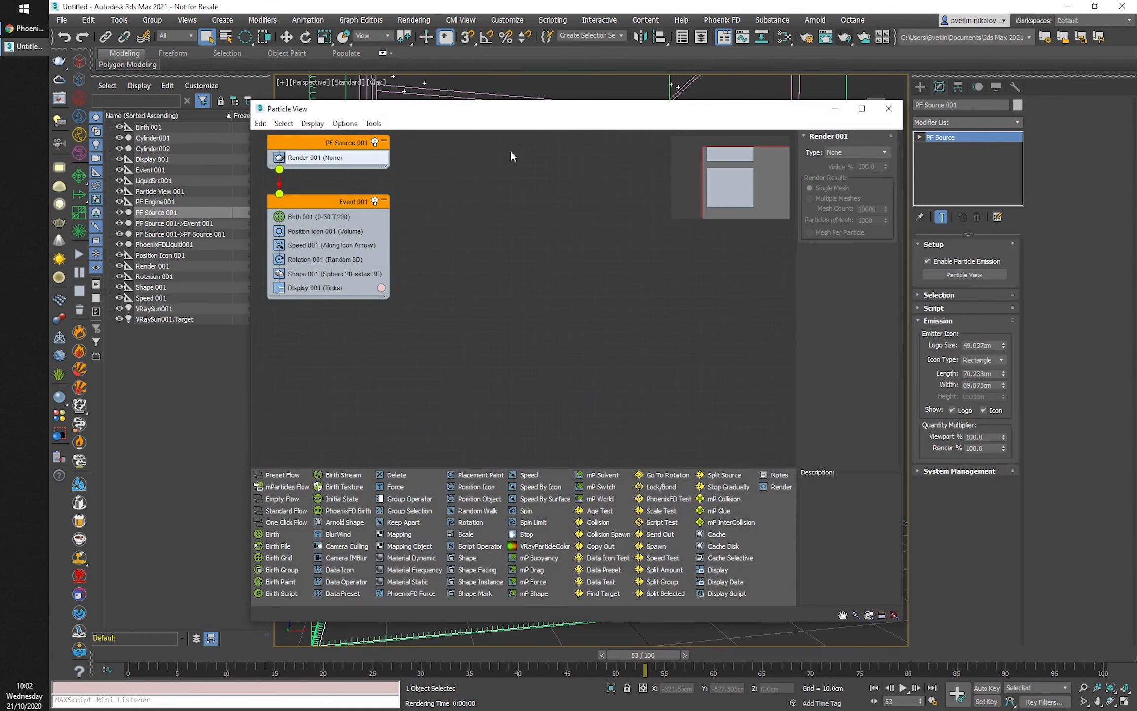
{"action": "left_click_drag", "start_coordinate": [498, 113], "coordinate": [392, 89]}
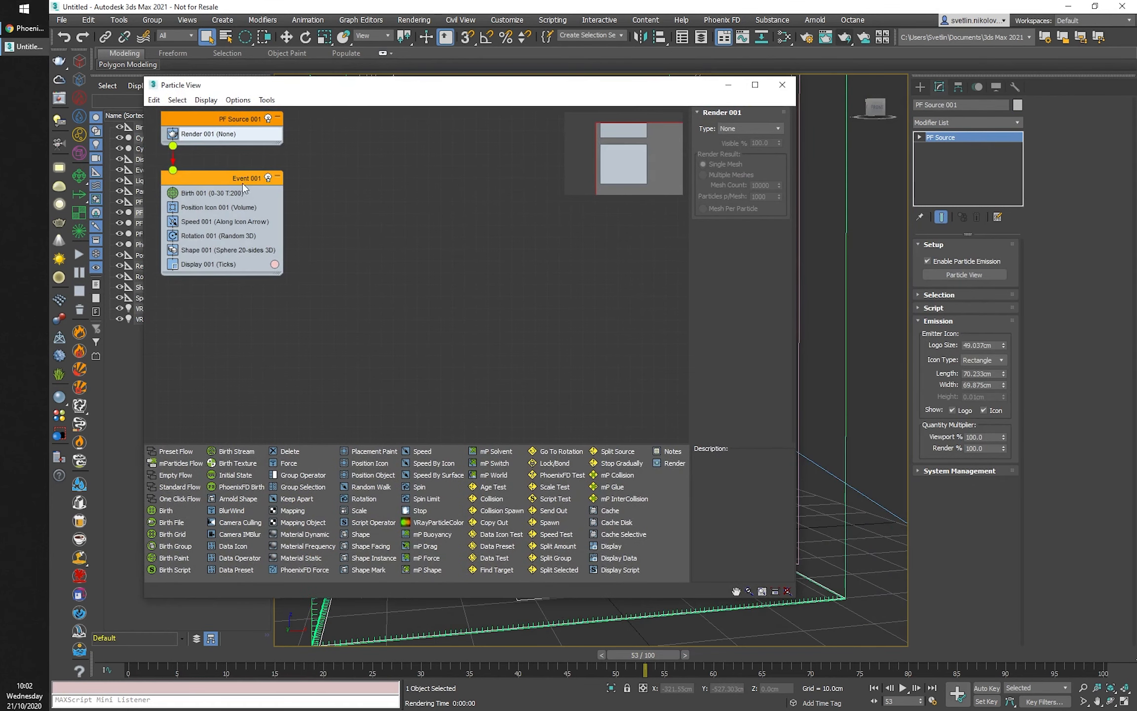
{"action": "left_click", "coordinate": [200, 193]}
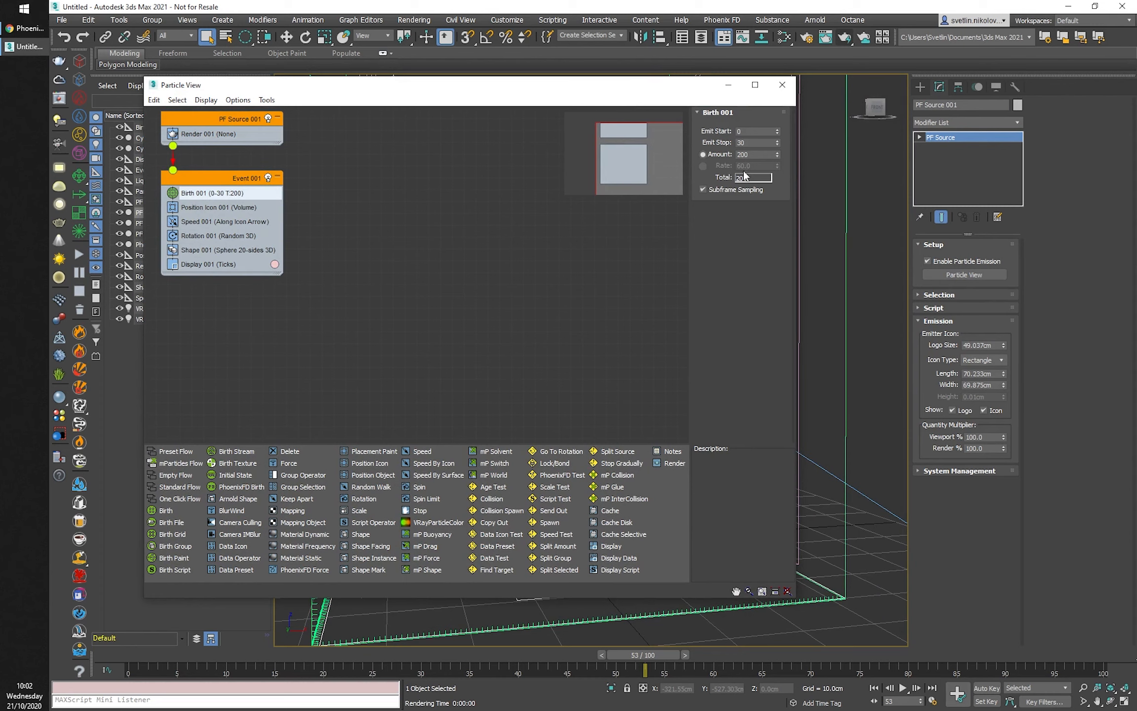
{"action": "left_click_drag", "start_coordinate": [655, 95], "coordinate": [636, 94]}
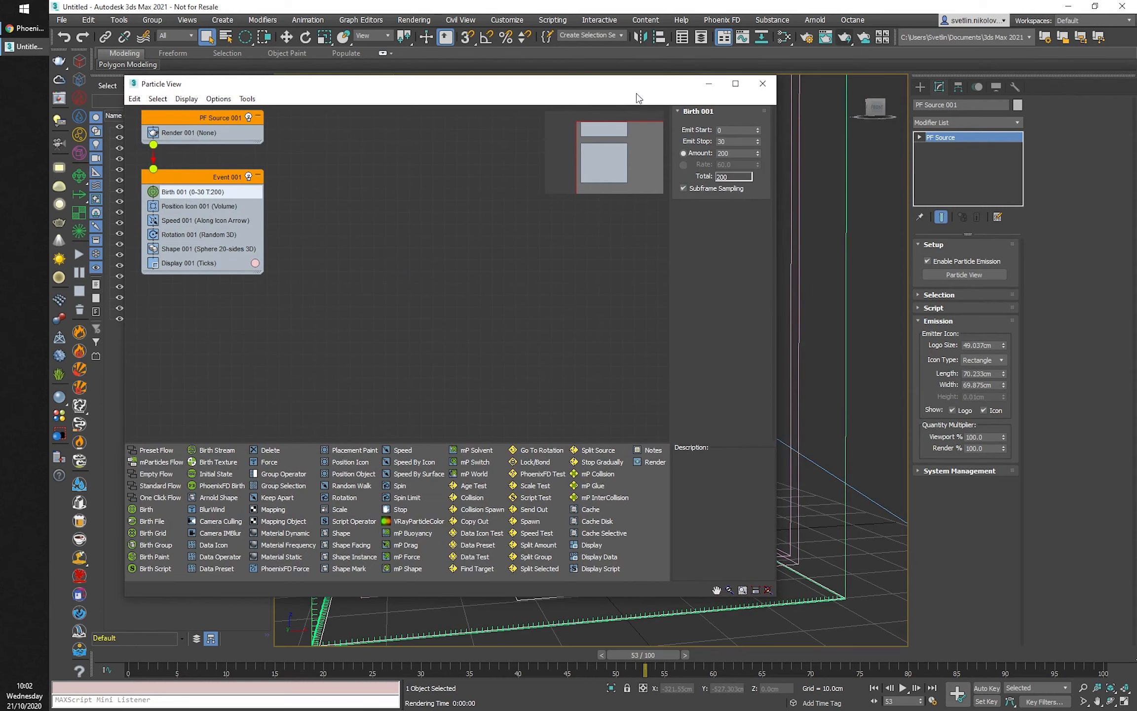
{"action": "left_click", "coordinate": [683, 165]}
{"action": "double_click", "coordinate": [732, 142]}
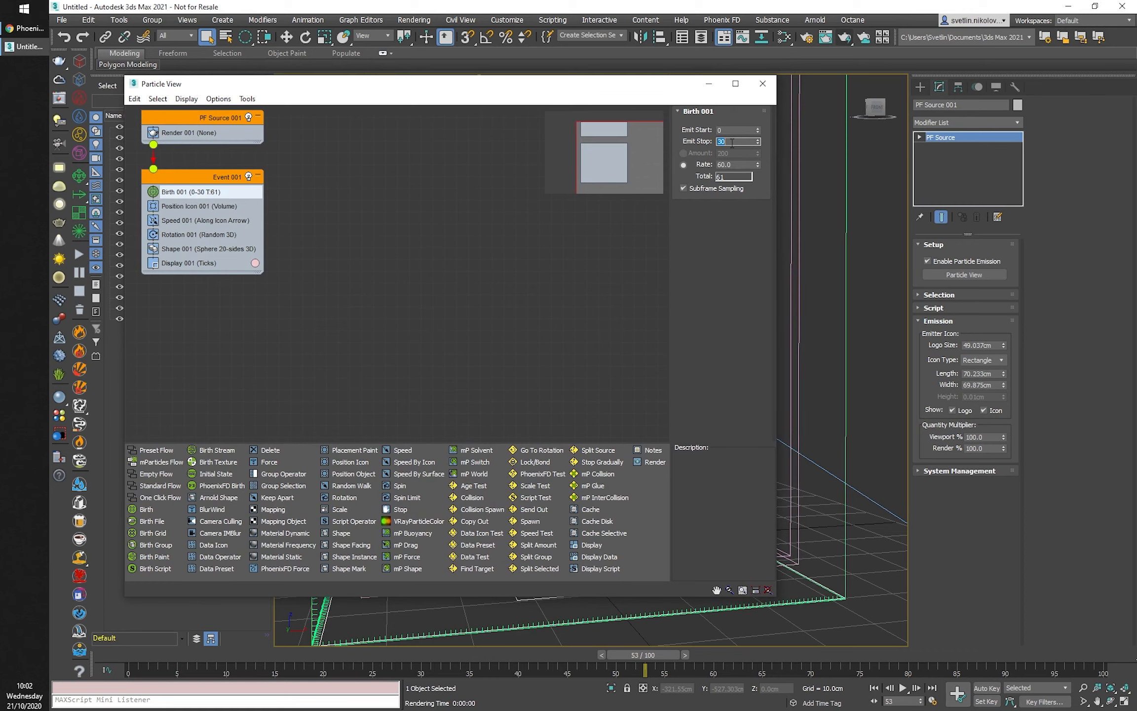
{"action": "type", "text": "100"}
{"action": "key", "text": "Return"}
{"action": "left_click", "coordinate": [763, 85]}
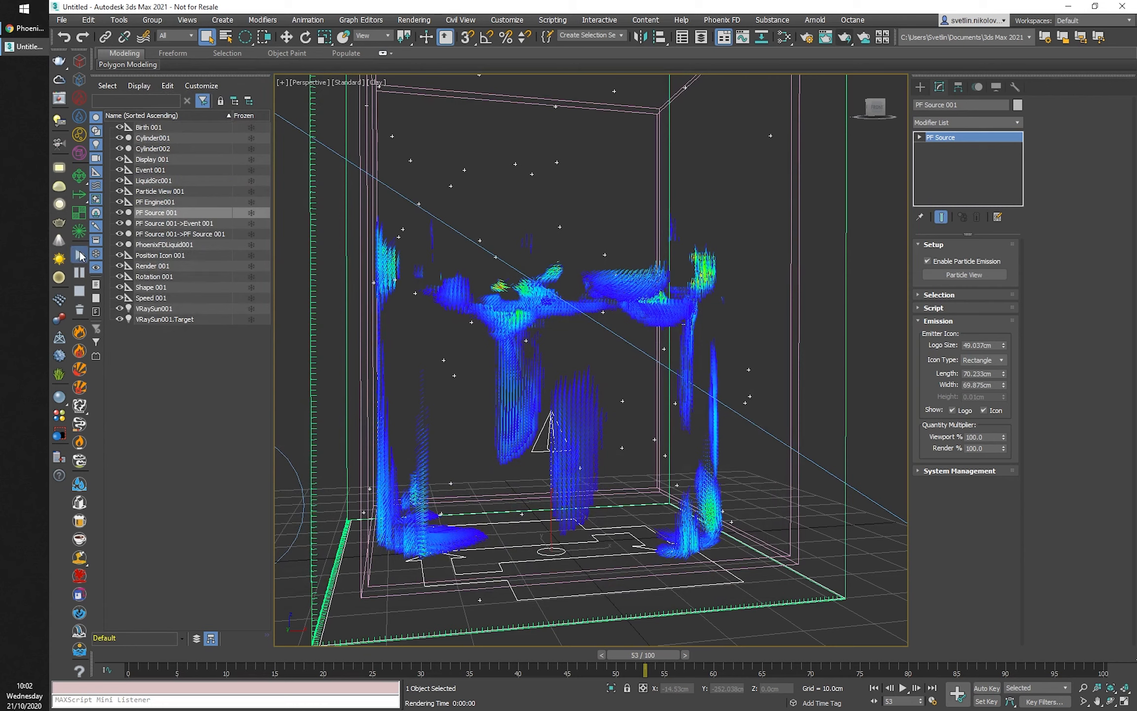
{"action": "left_click", "coordinate": [81, 255]}
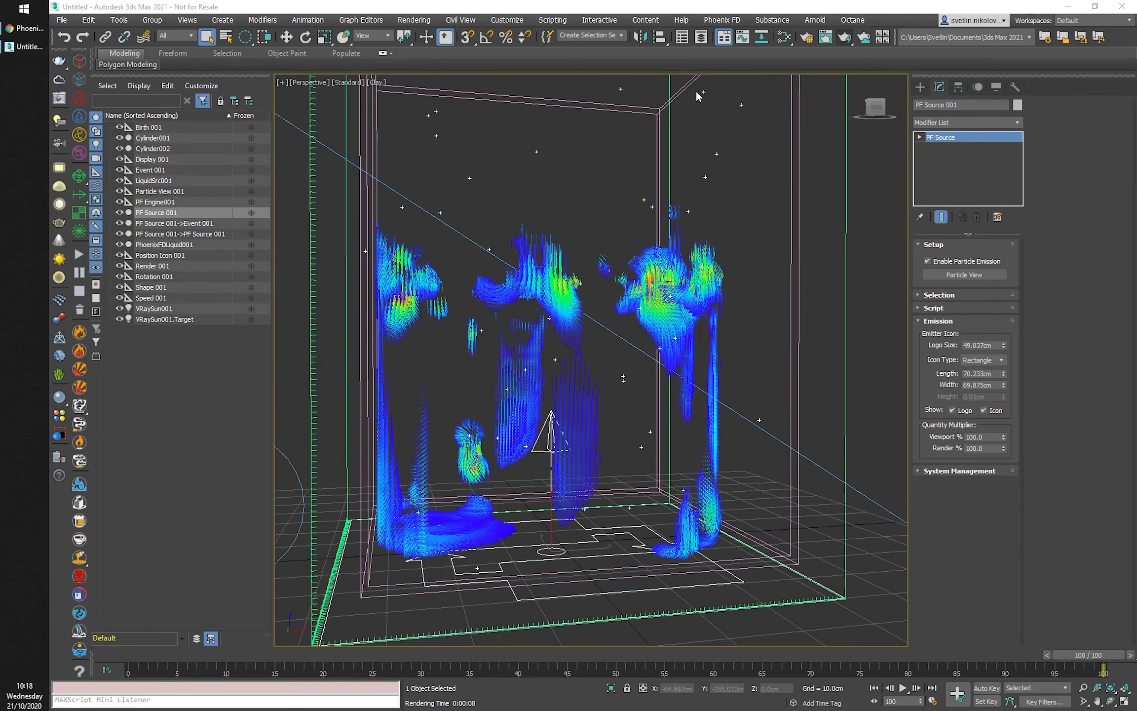
Test-render frames 100, 78, 43 and 27 to examine the bubbles and surface, stopping each render as needed, then close the frame buffer.
{"action": "left_click", "coordinate": [845, 38]}
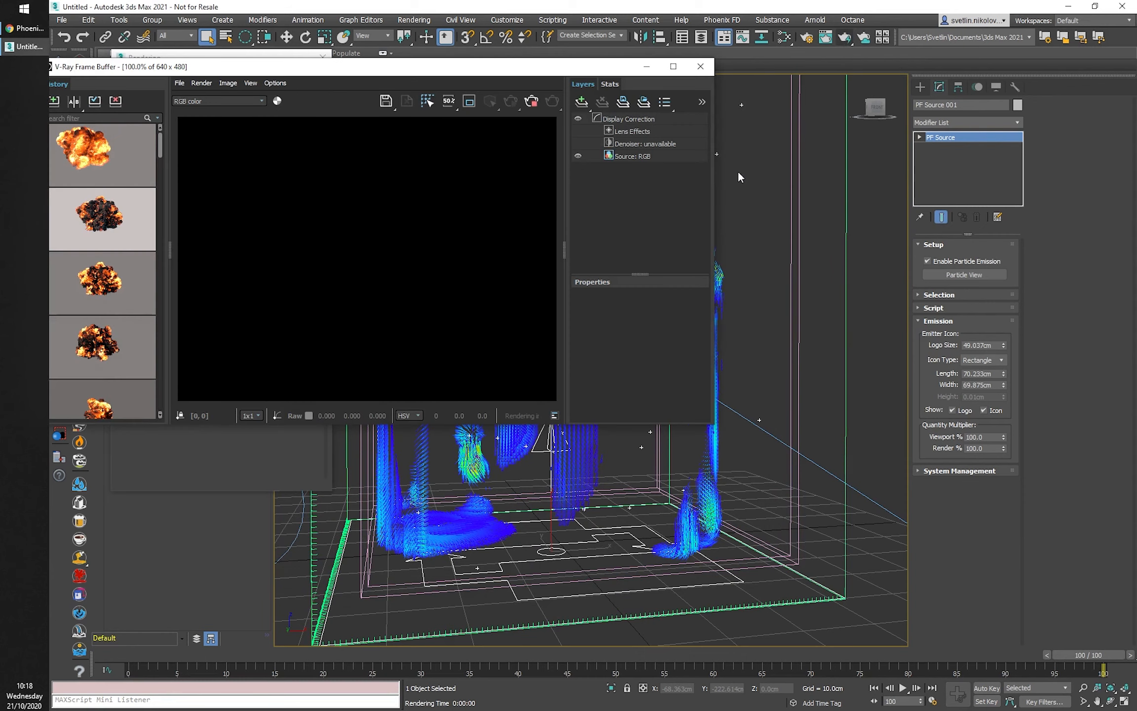
{"action": "left_click", "coordinate": [532, 104]}
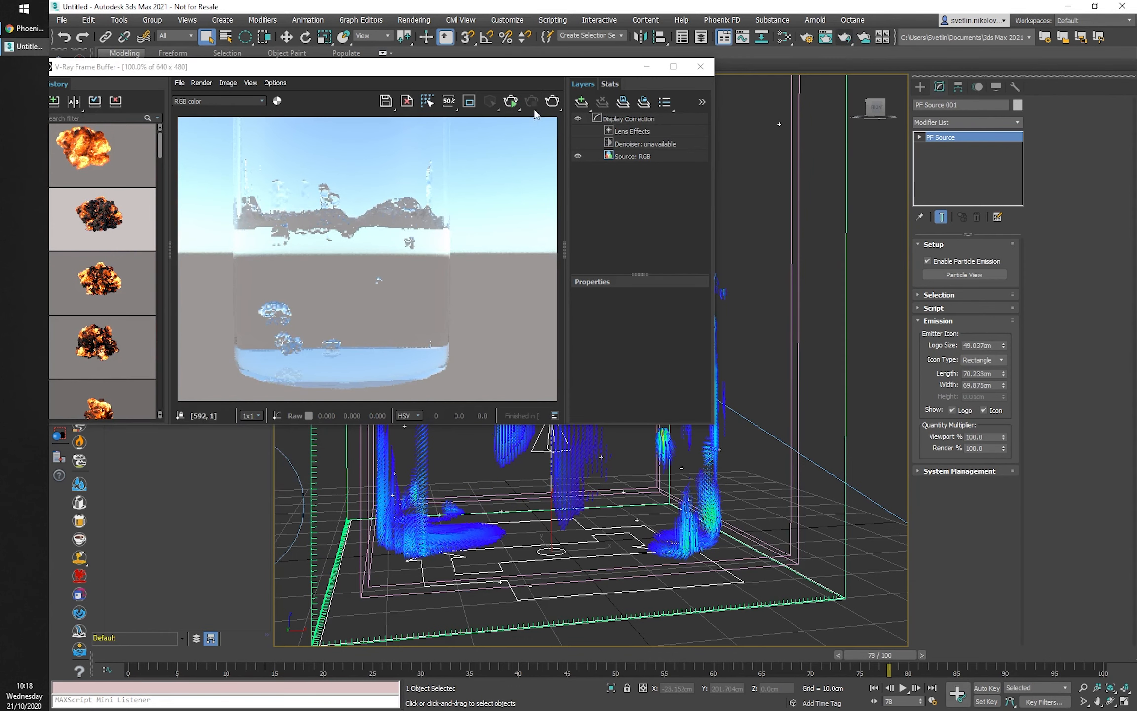
{"action": "left_click", "coordinate": [552, 102]}
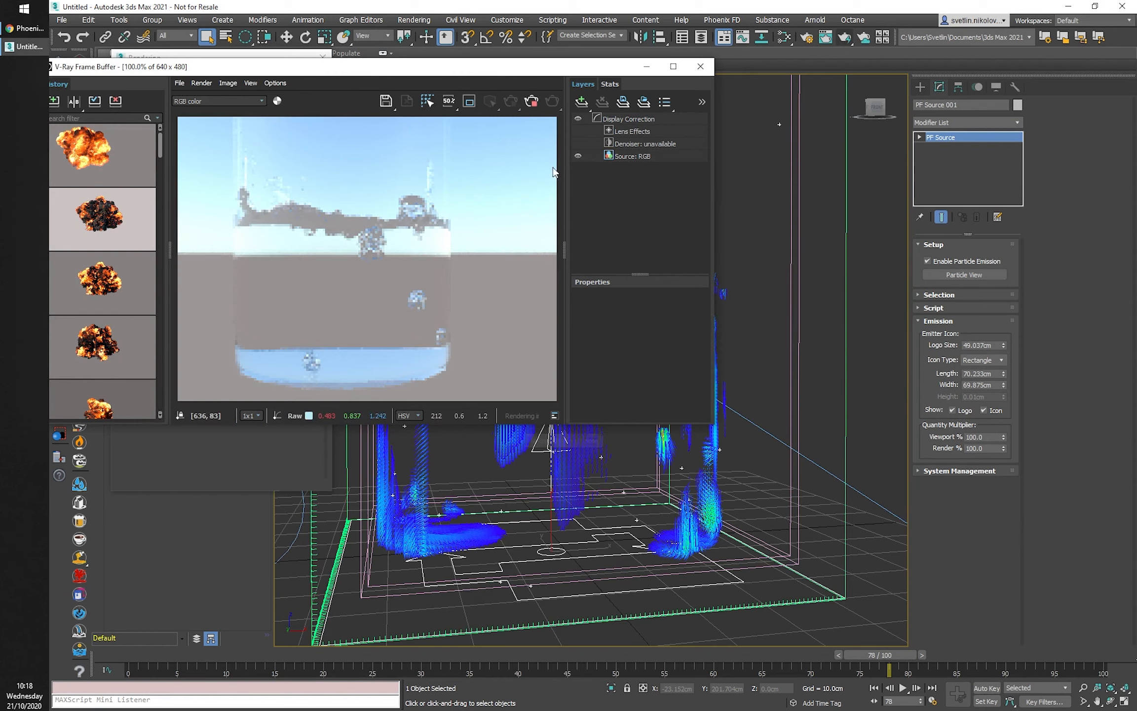
{"action": "left_click", "coordinate": [533, 100]}
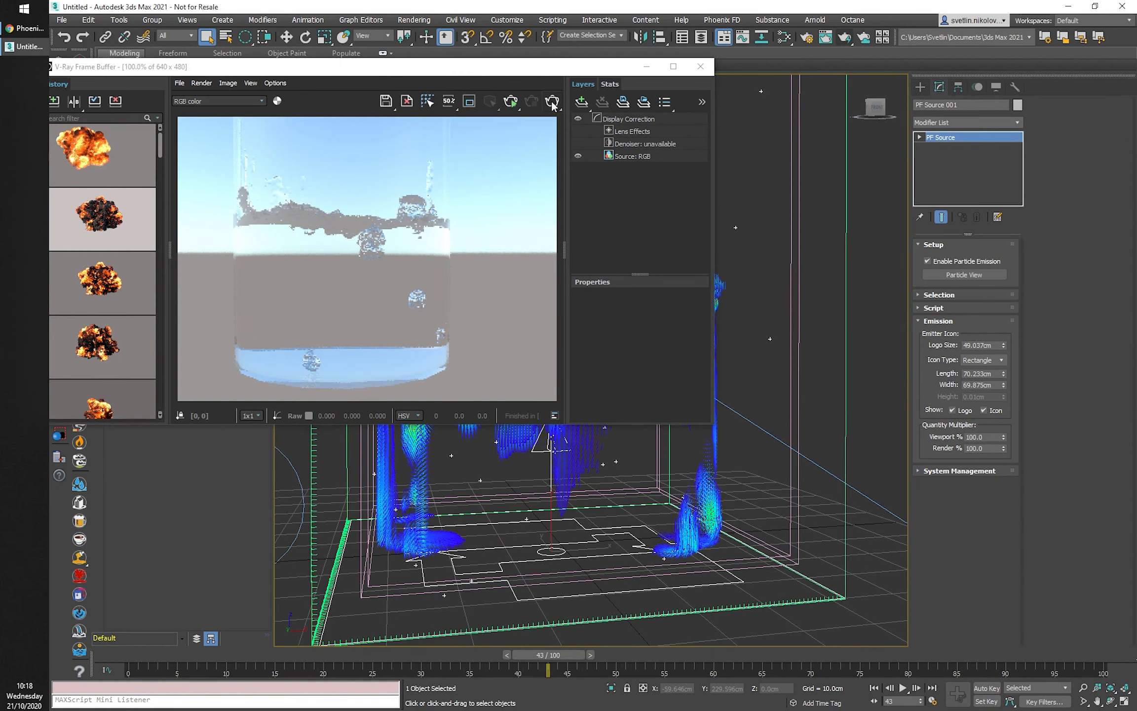
{"action": "left_click", "coordinate": [552, 102]}
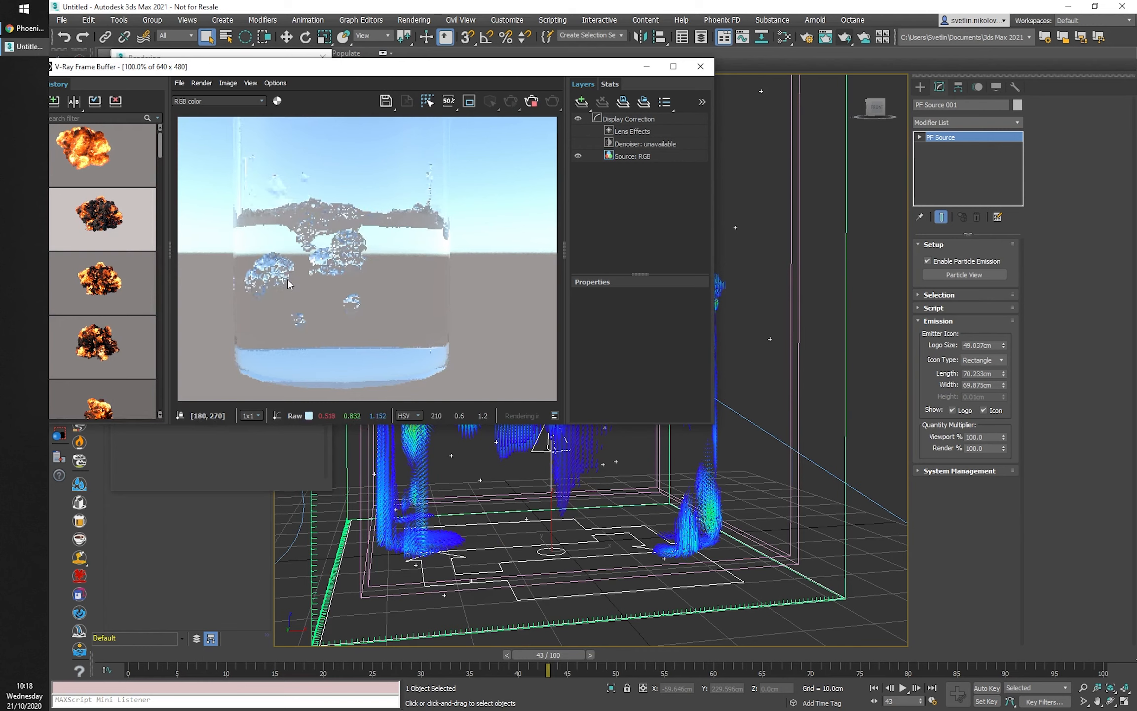
{"action": "left_click", "coordinate": [531, 101]}
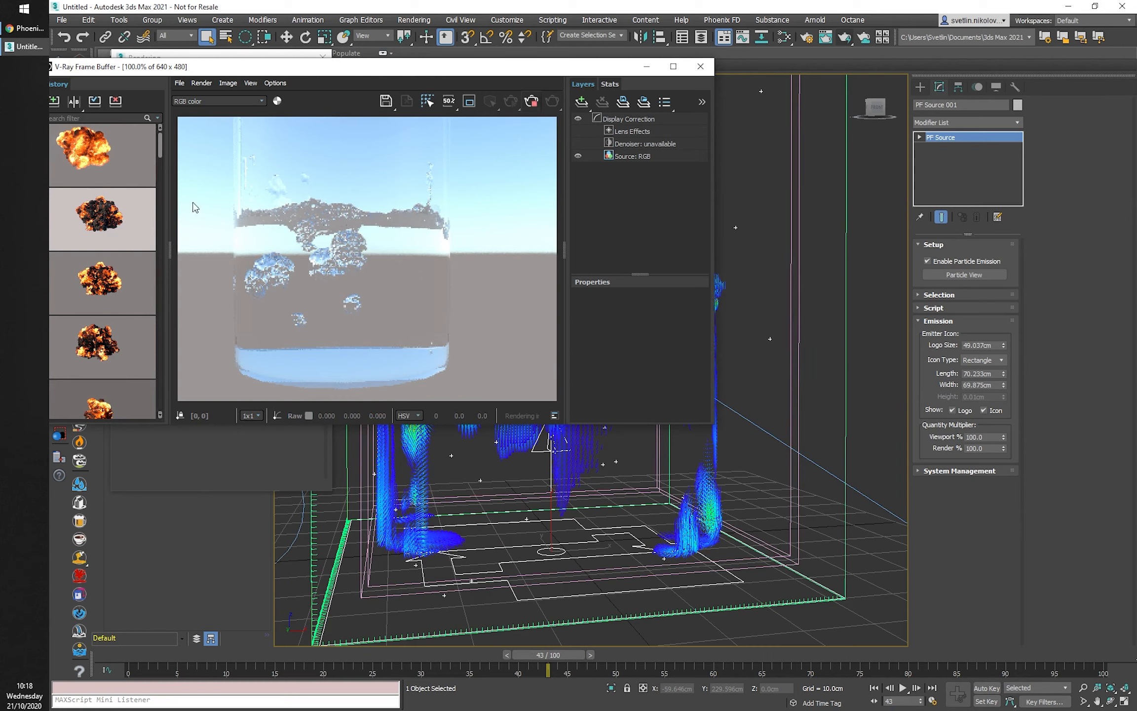
{"action": "left_click", "coordinate": [552, 102]}
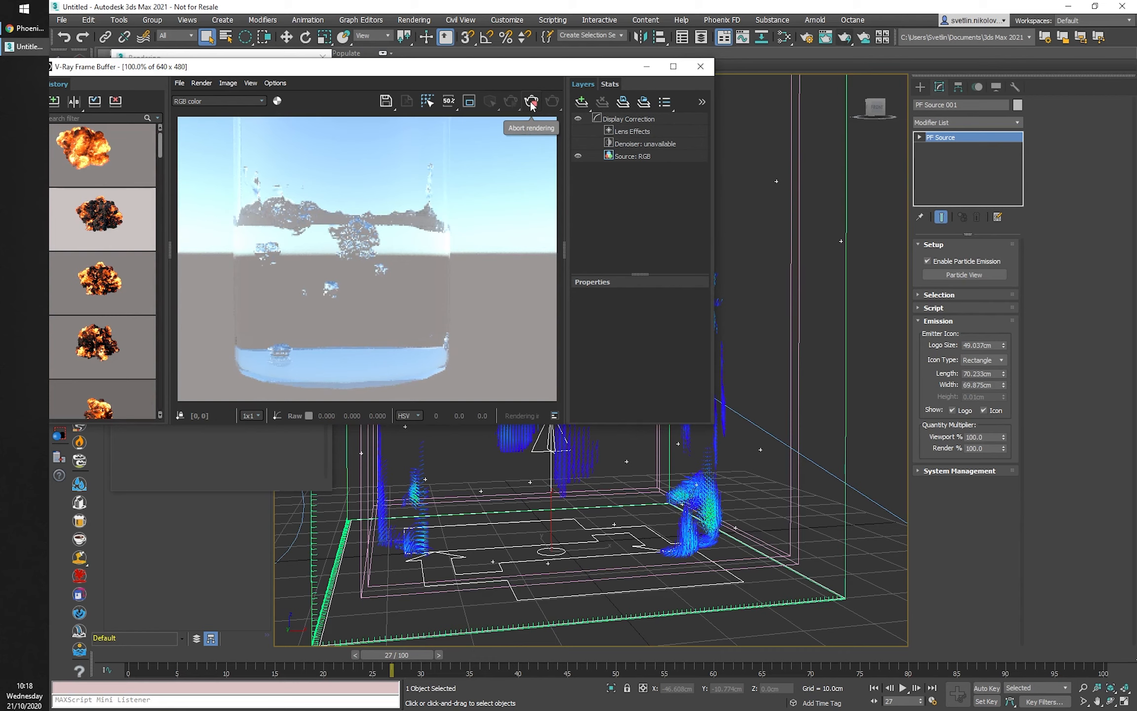
{"action": "left_click", "coordinate": [531, 103]}
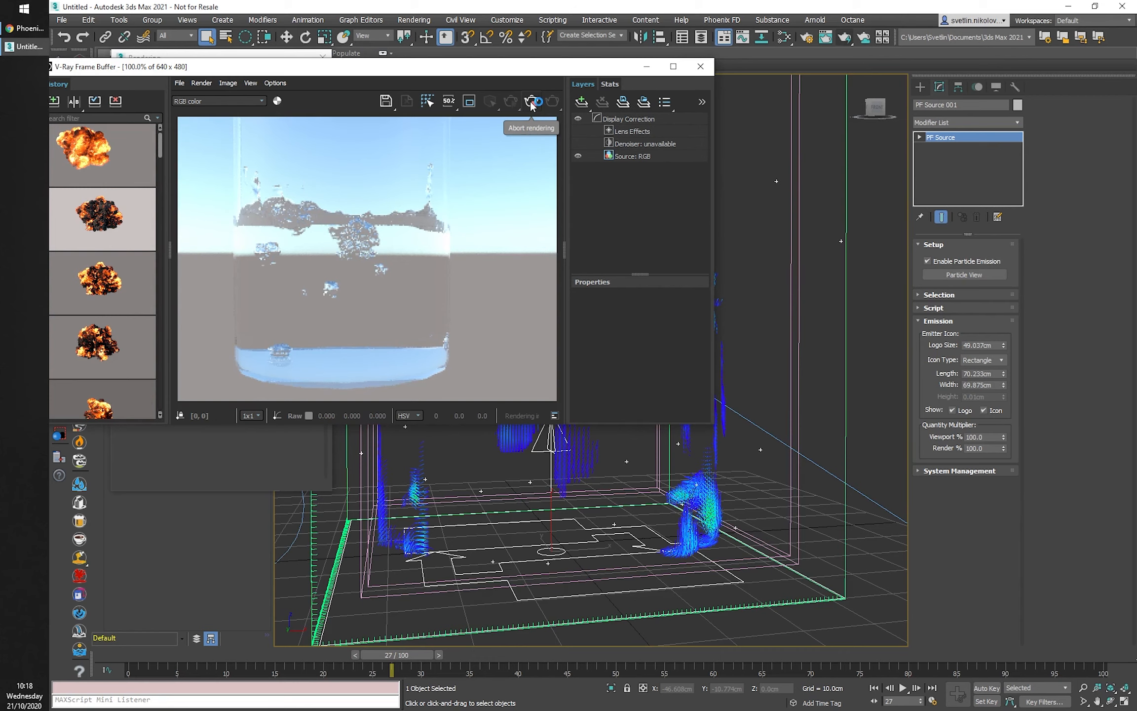
{"action": "left_click", "coordinate": [700, 66]}
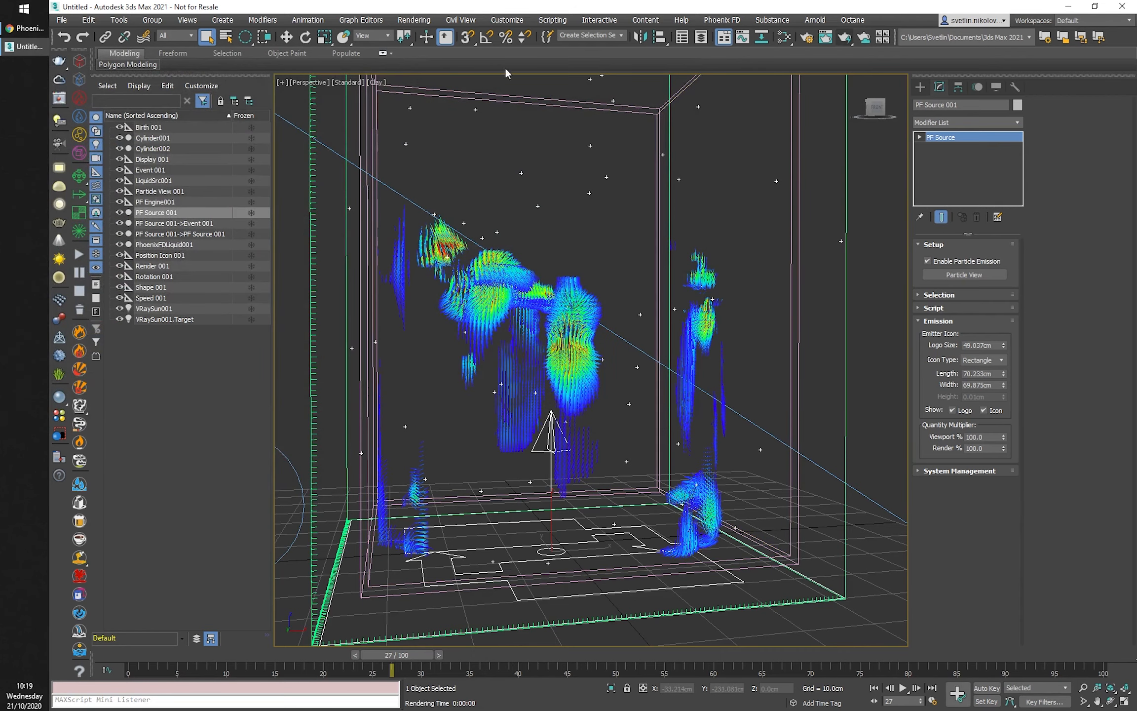
Open the render settings, then switch to VirtualDub and play the rendered 1boiling0000.jpg sequence twice from its first frame.
{"action": "left_click", "coordinate": [807, 37]}
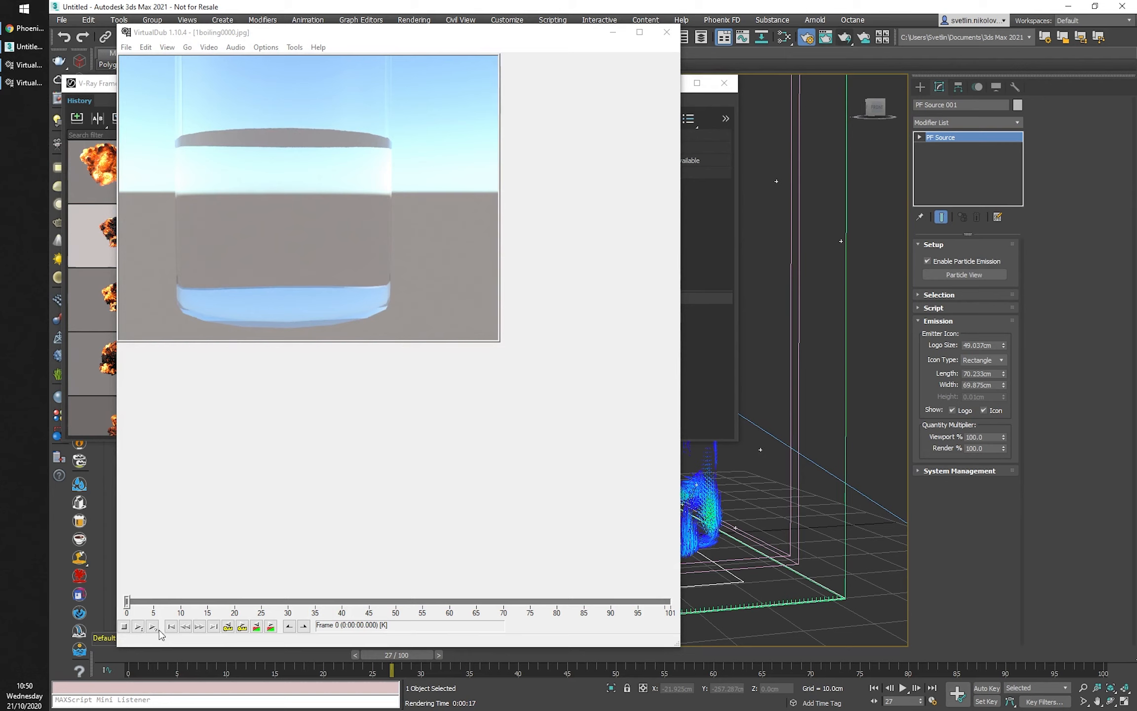
{"action": "left_click", "coordinate": [154, 627]}
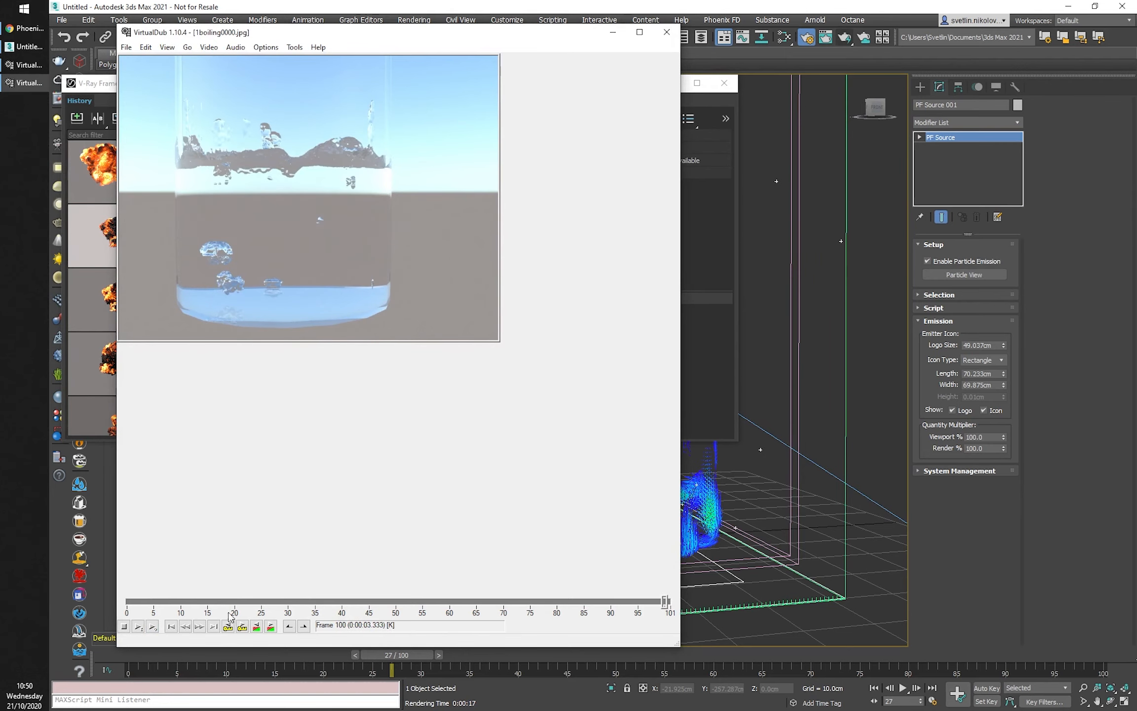
{"action": "left_click", "coordinate": [172, 626]}
{"action": "left_click", "coordinate": [152, 626]}
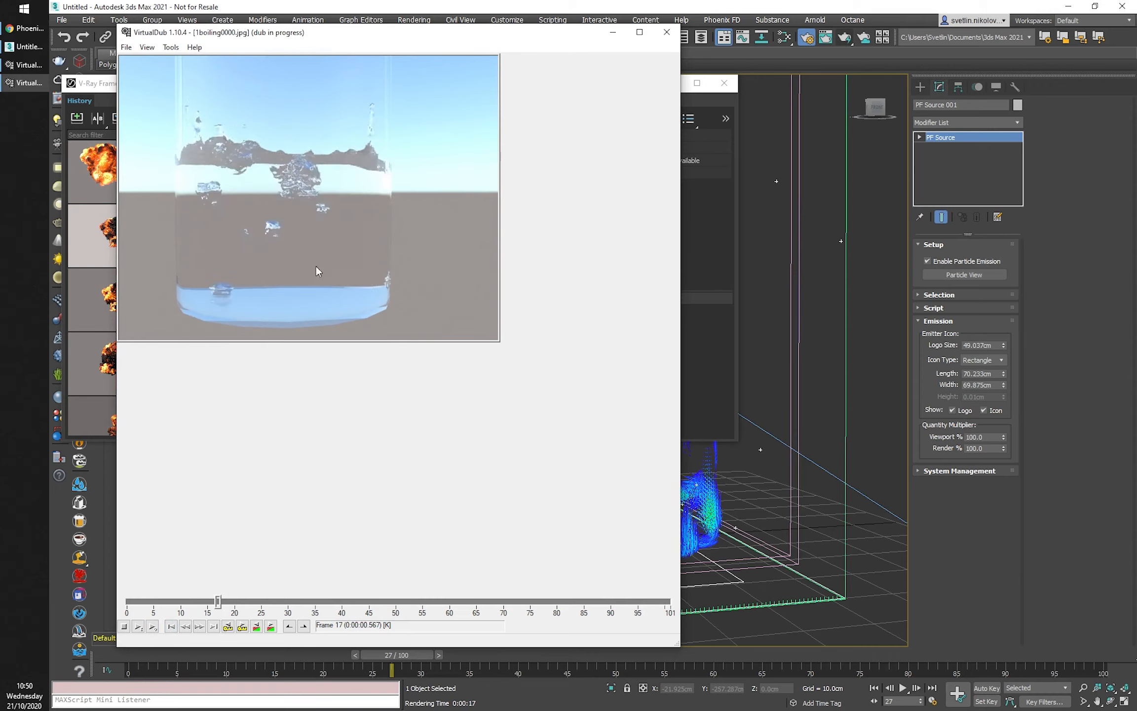